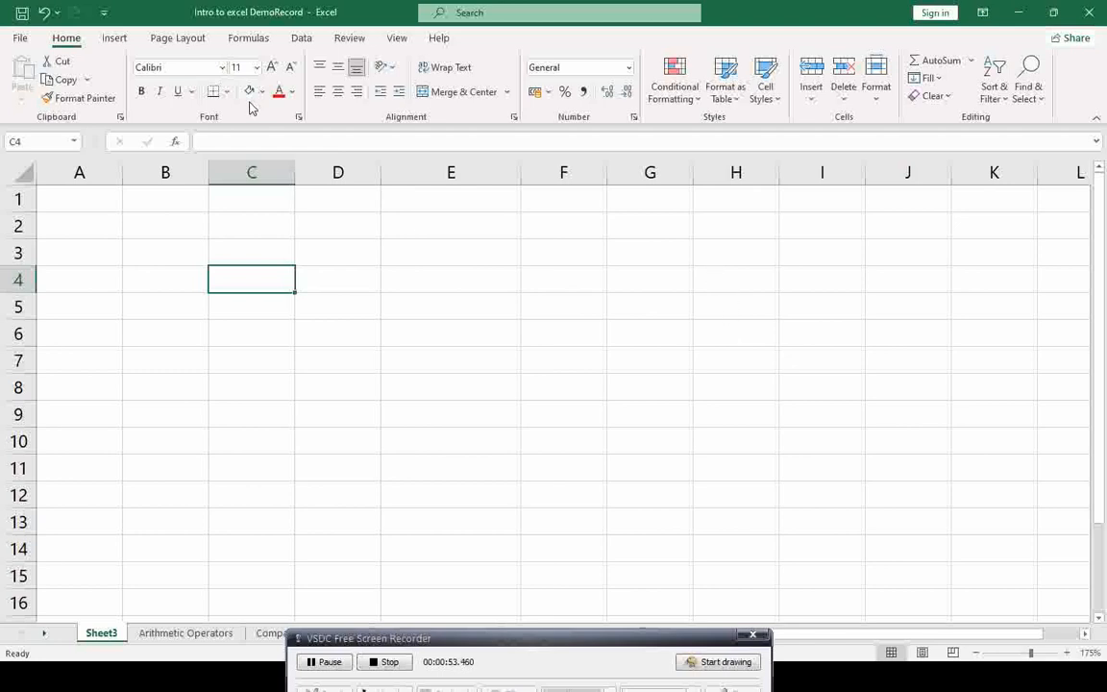
# Step: Snip the top of the Excel window, then snip just the ribbon tab row
pyautogui.press('super+shift+s')
pyautogui.moveTo(12, 30); pyautogui.dragTo(1081, 129)
pyautogui.press('super+shift+s')
pyautogui.moveTo(9, 27); pyautogui.dragTo(467, 51)
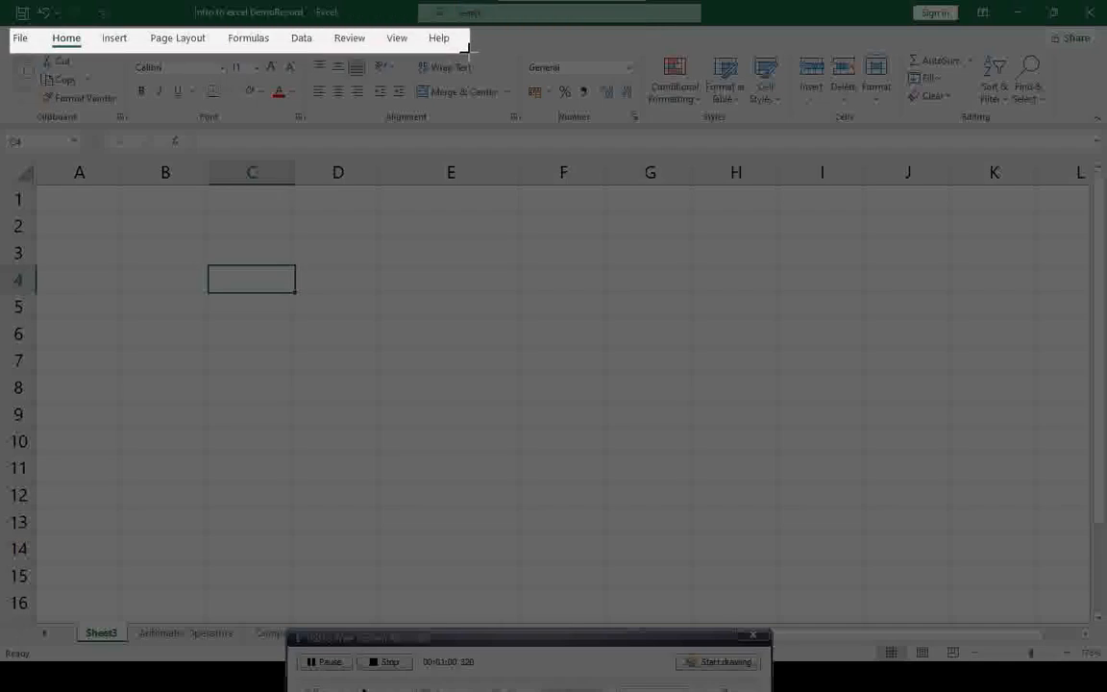
pyautogui.moveTo(467, 51); pyautogui.dragTo(467, 50)
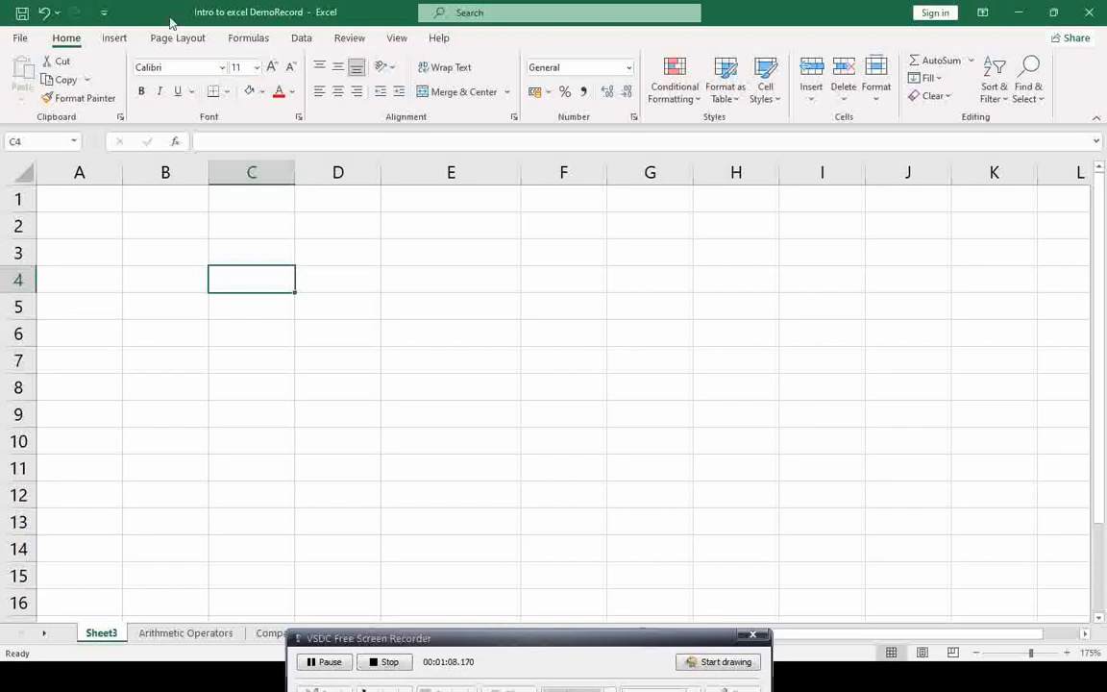
# Step: Snip the Quick Access area, then refocus the workbook and bring up the window switcher
pyautogui.press('super+shift+s')
pyautogui.moveTo(6, 3); pyautogui.dragTo(118, 29)
pyautogui.moveTo(538, 644); pyautogui.dragTo(500, 662)
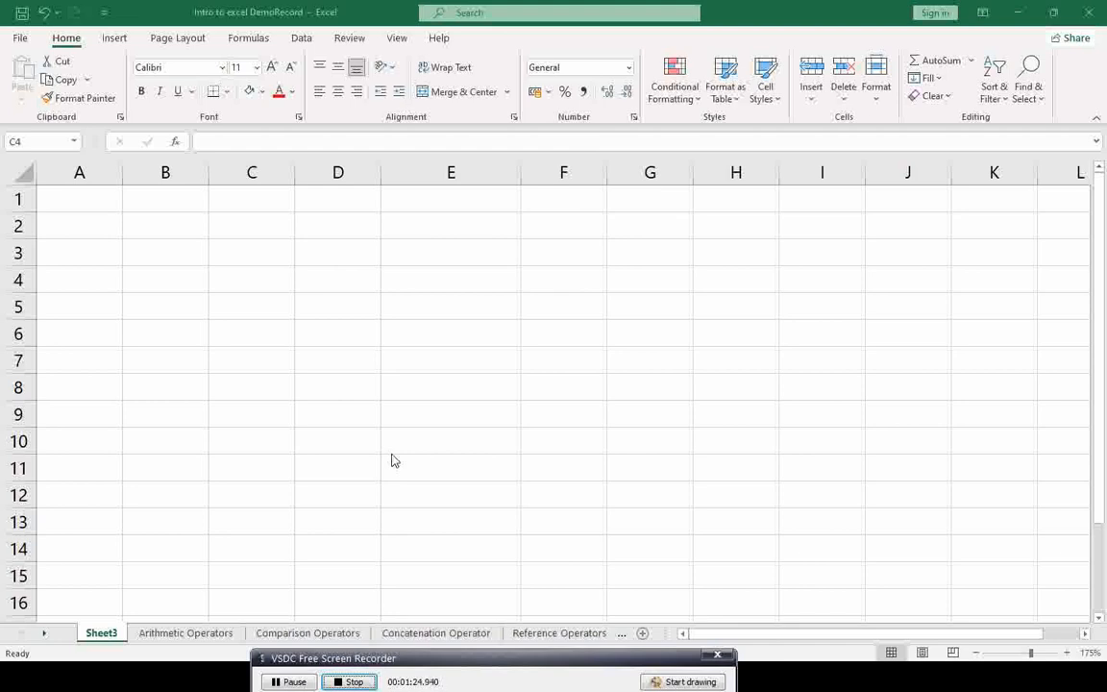
pyautogui.click(455, 374)
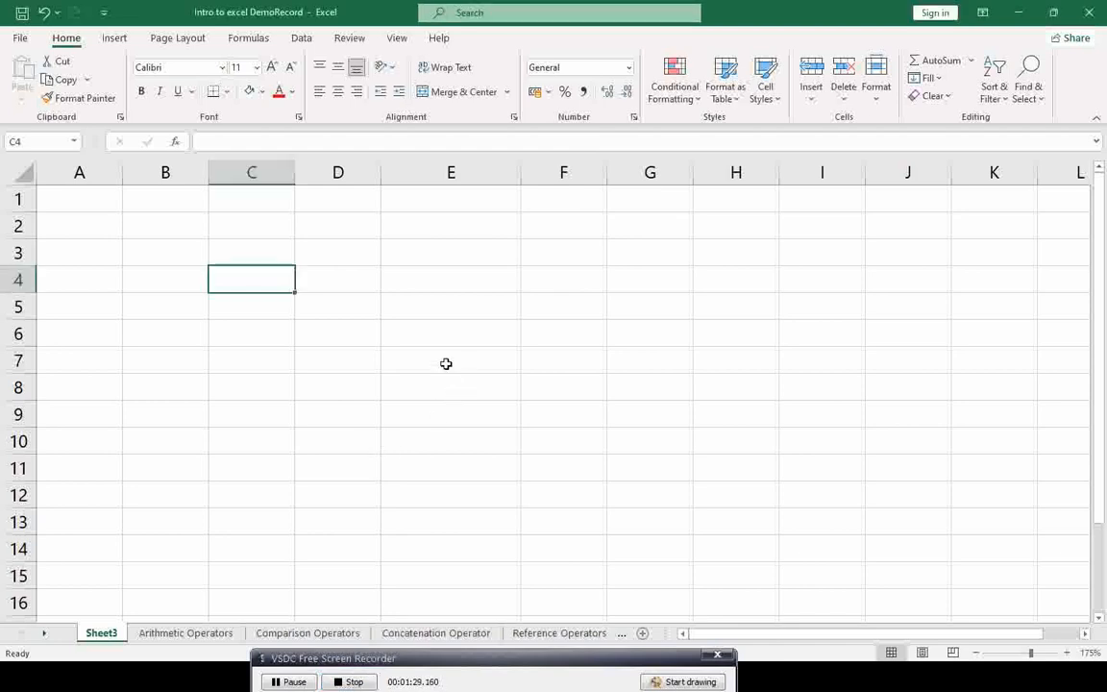
pyautogui.hotkey('alt', 'Tab')
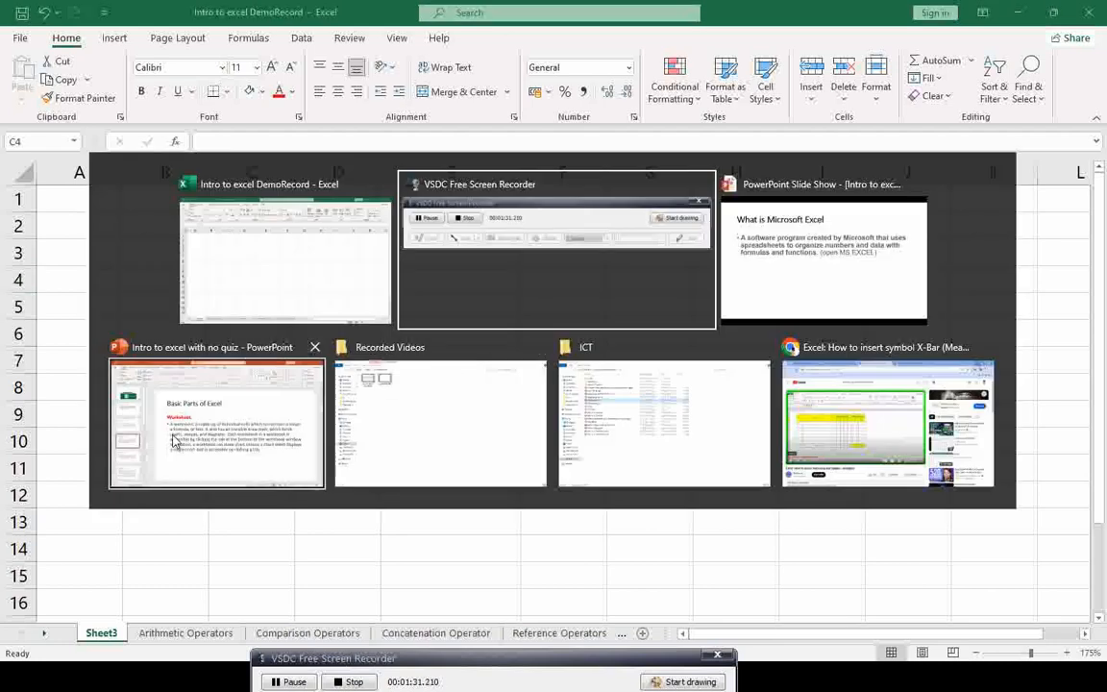
# Step: Advance the slide show to the 'Basic Parts of Excel: Cell' slide, then return to Excel's cell C3
pyautogui.click(823, 256)
pyautogui.click(822, 256)
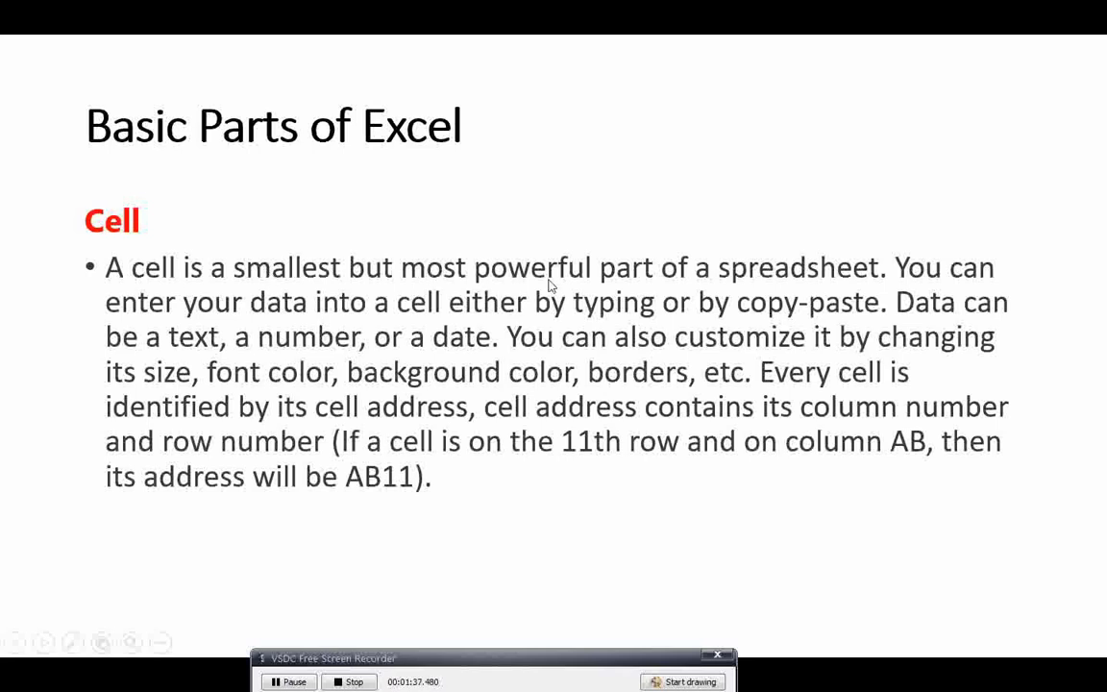
pyautogui.hotkey('alt', 'Tab')
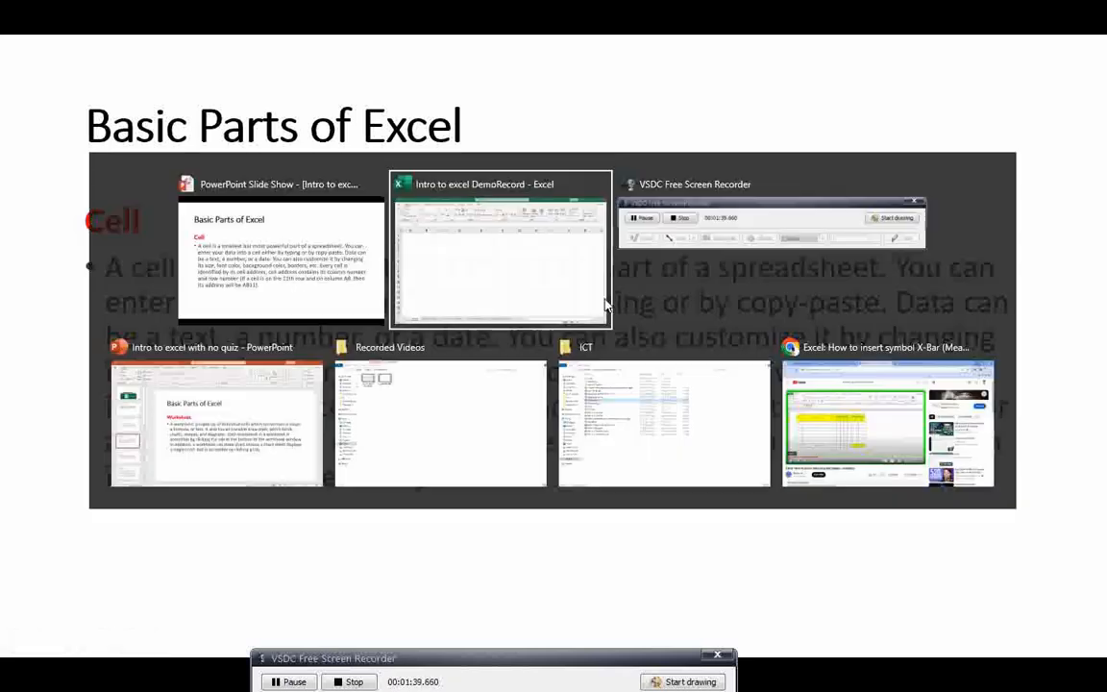
pyautogui.click(287, 252)
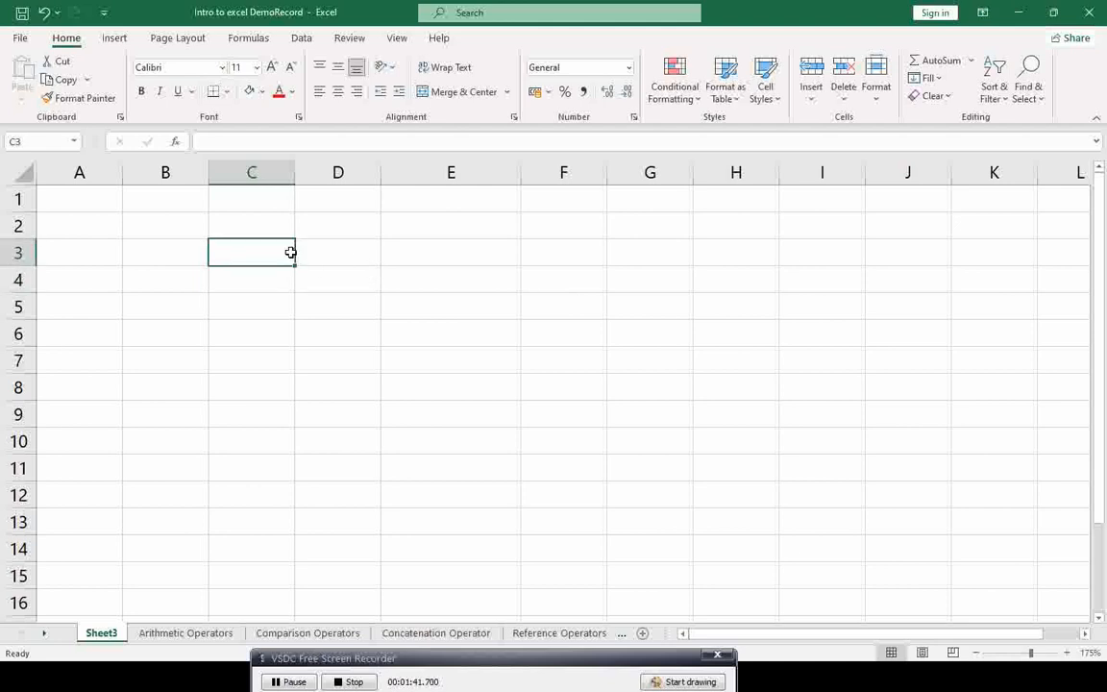
pyautogui.click(338, 252)
pyautogui.click(440, 252)
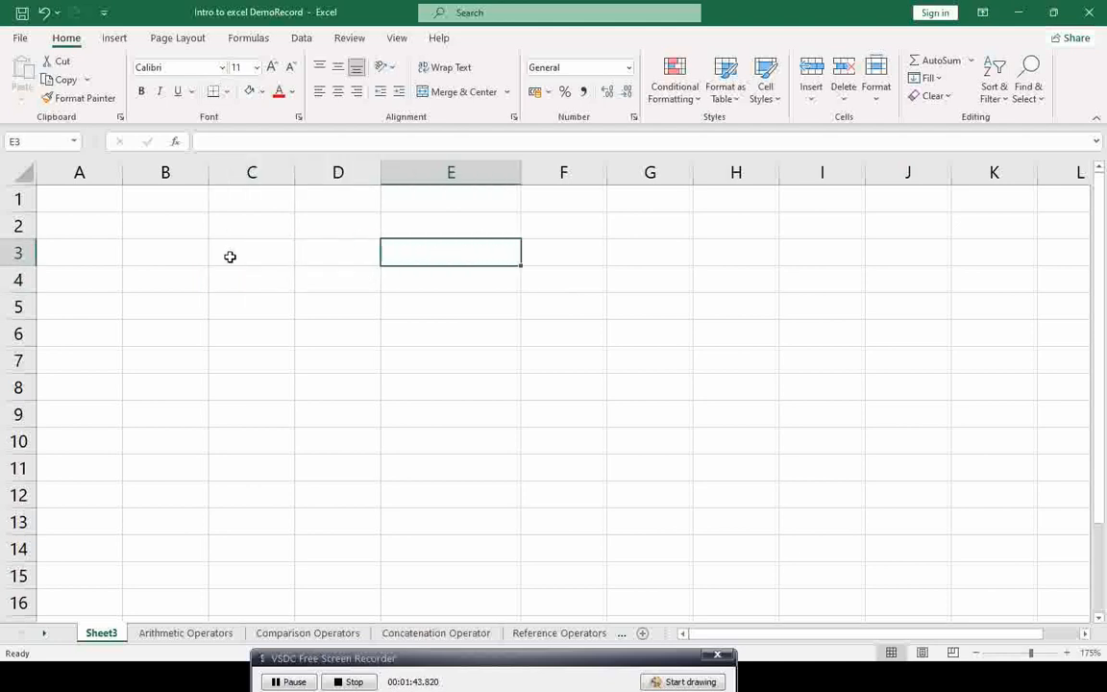
pyautogui.click(230, 257)
pyautogui.click(238, 284)
pyautogui.click(318, 280)
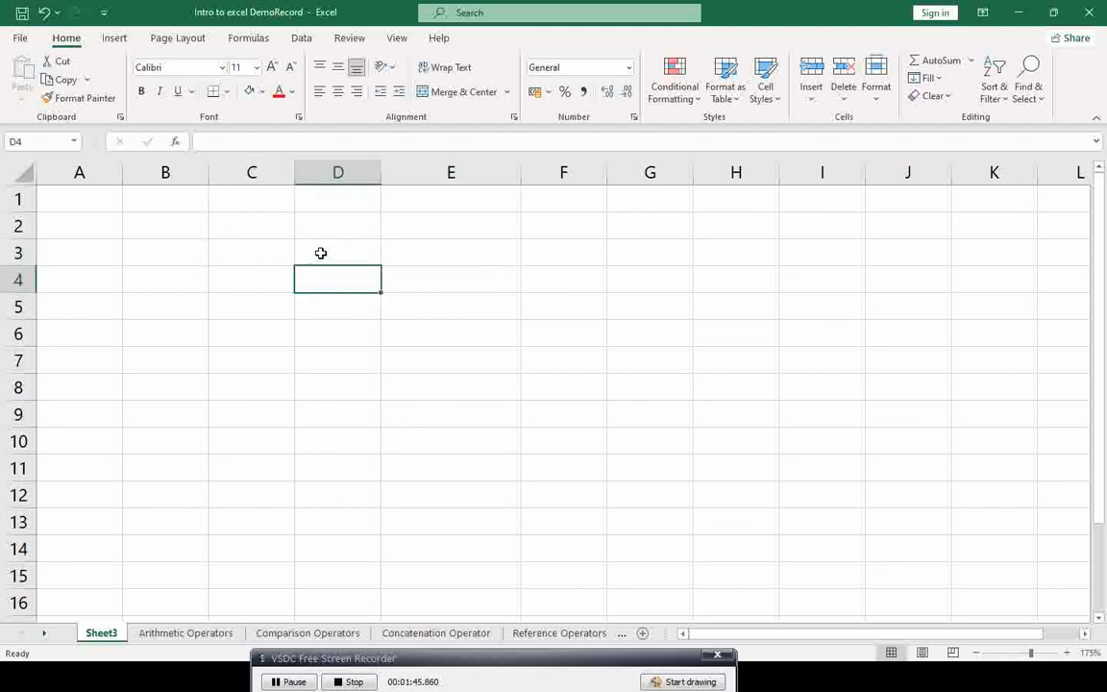
pyautogui.click(245, 252)
pyautogui.click(249, 278)
pyautogui.click(171, 248)
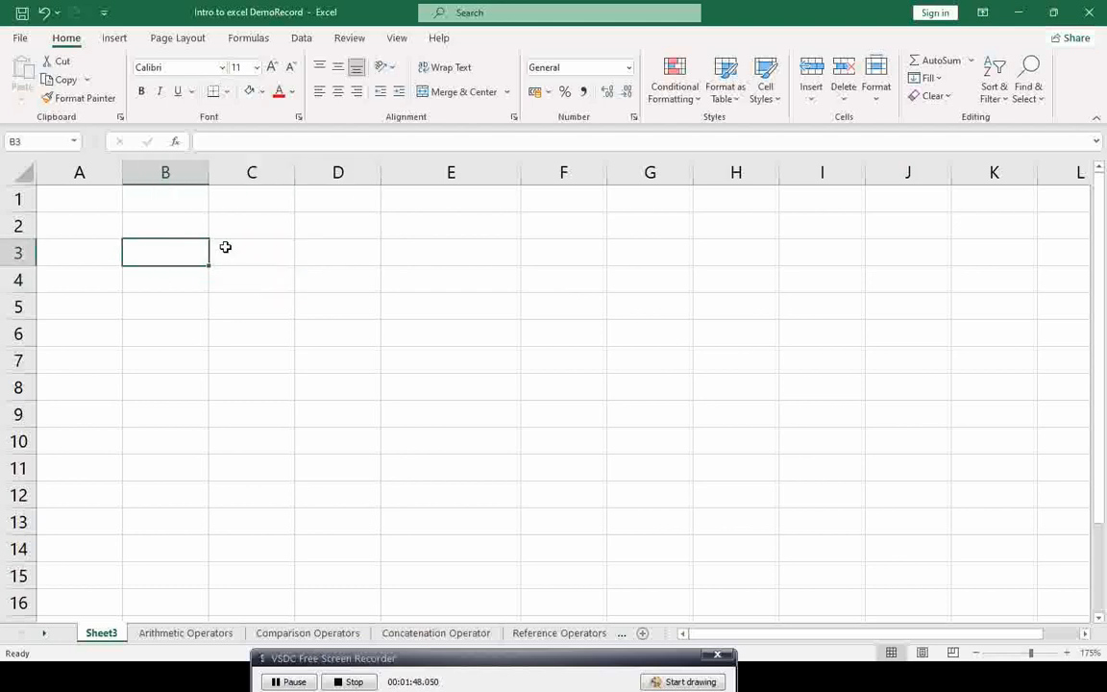
pyautogui.click(255, 250)
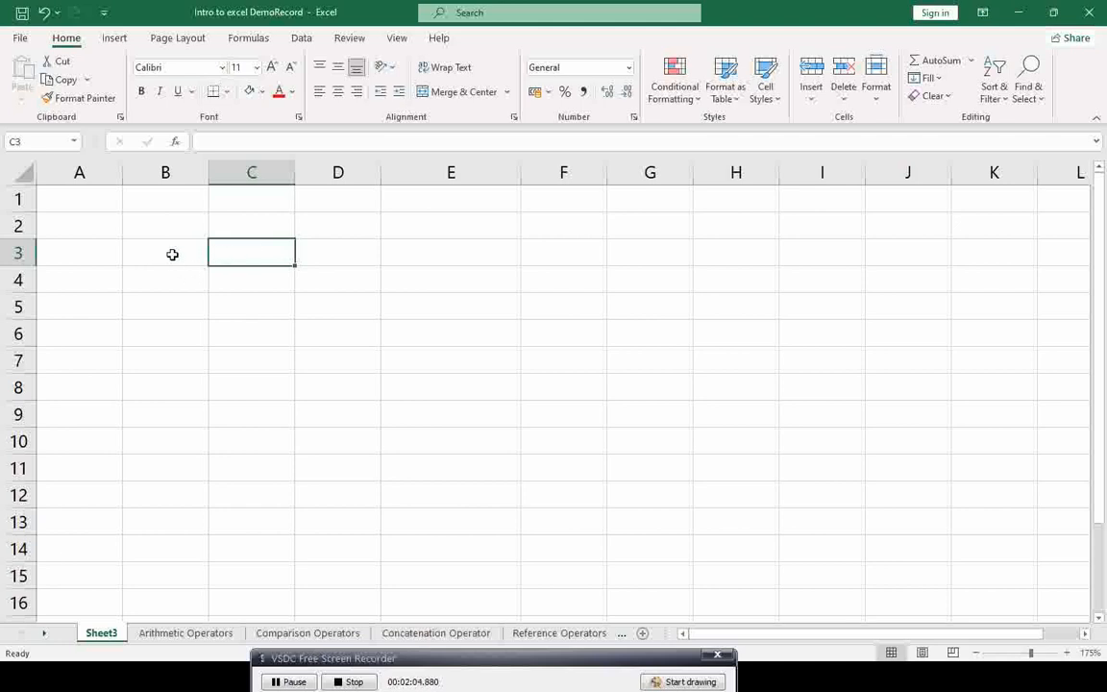
# Step: Snip the Name box showing the address C3
pyautogui.press('super+shift+s')
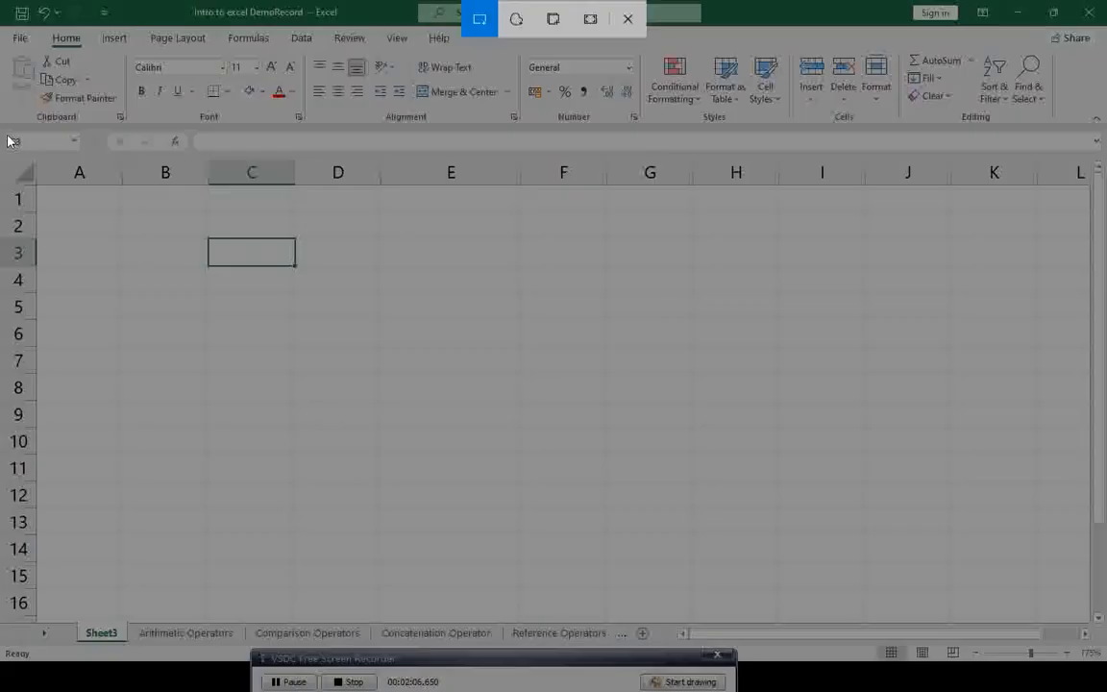
pyautogui.moveTo(5, 130); pyautogui.dragTo(67, 149)
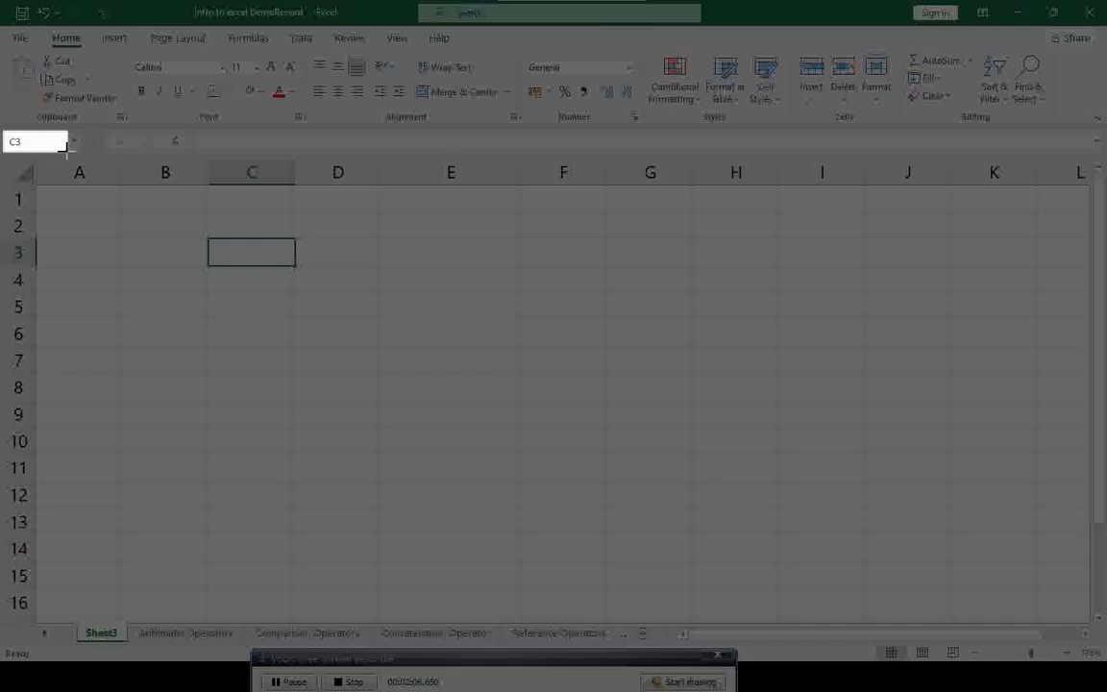
pyautogui.moveTo(68, 149); pyautogui.dragTo(80, 148)
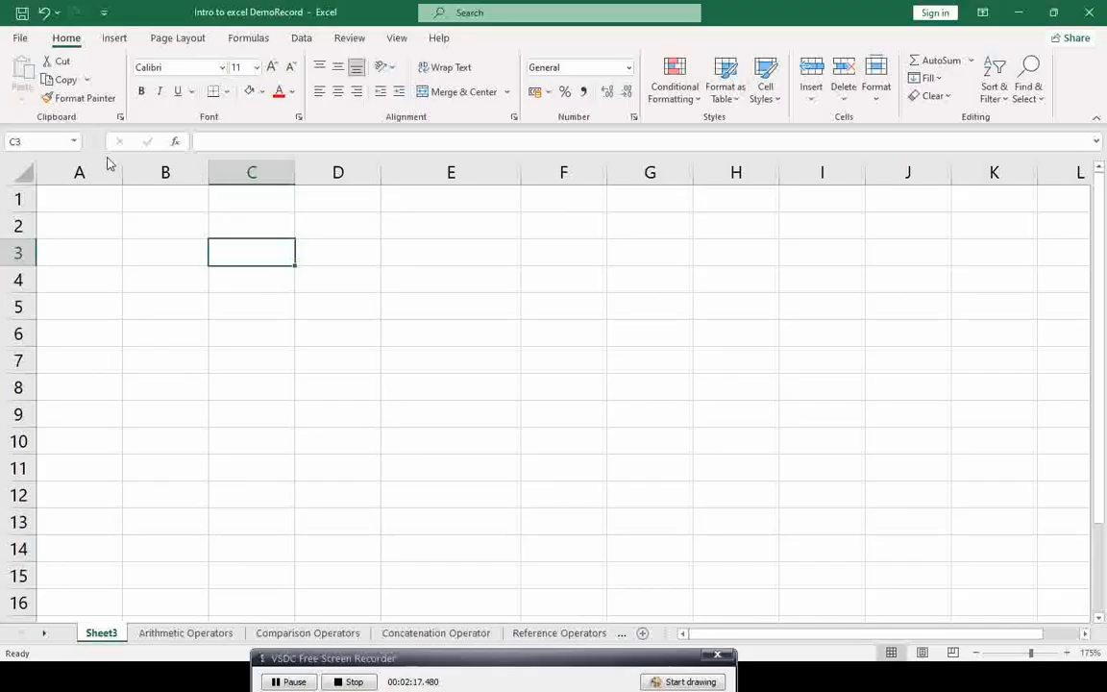
# Step: Select column C, then row 3, then cell C3 to show where they meet
pyautogui.click(252, 172)
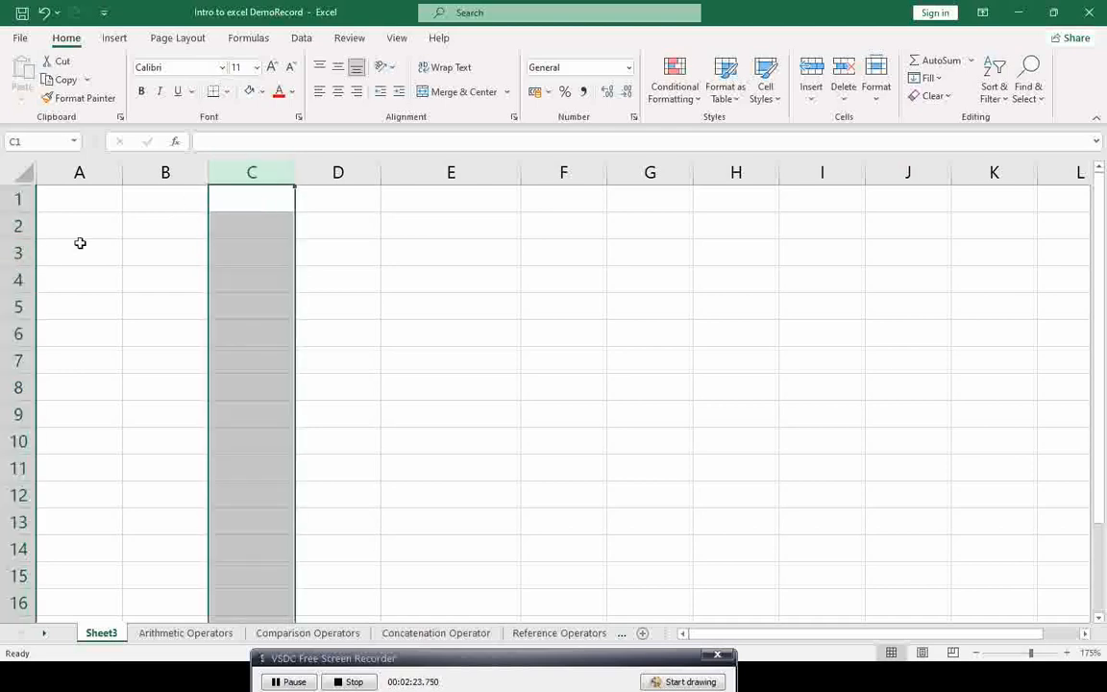
pyautogui.click(16, 253)
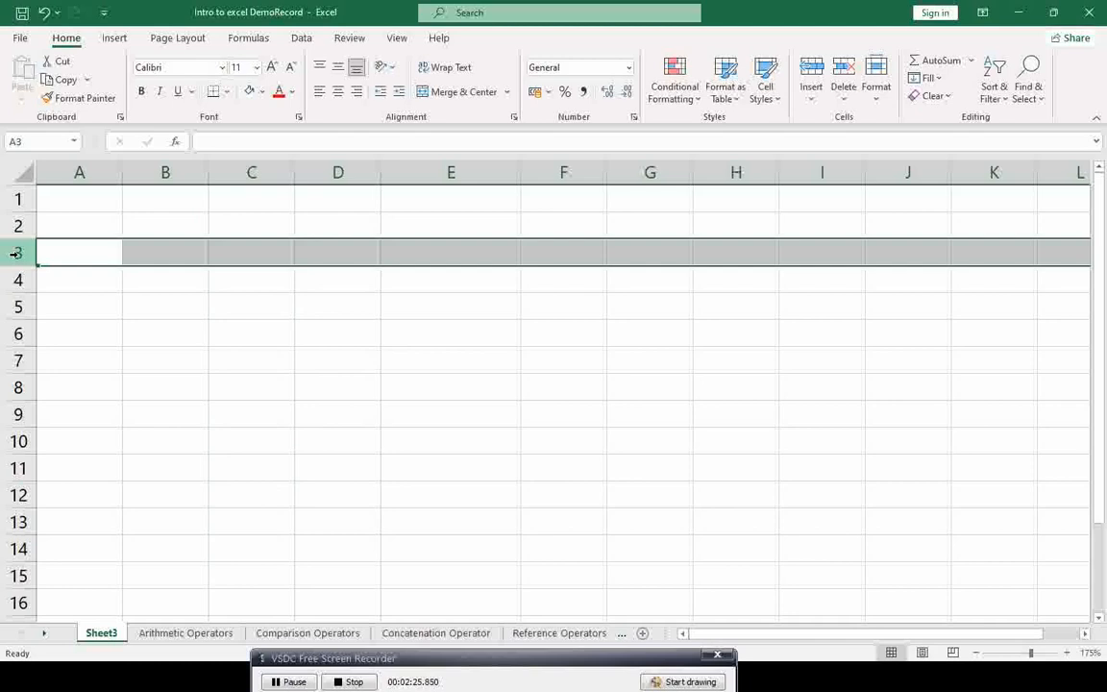
pyautogui.click(266, 254)
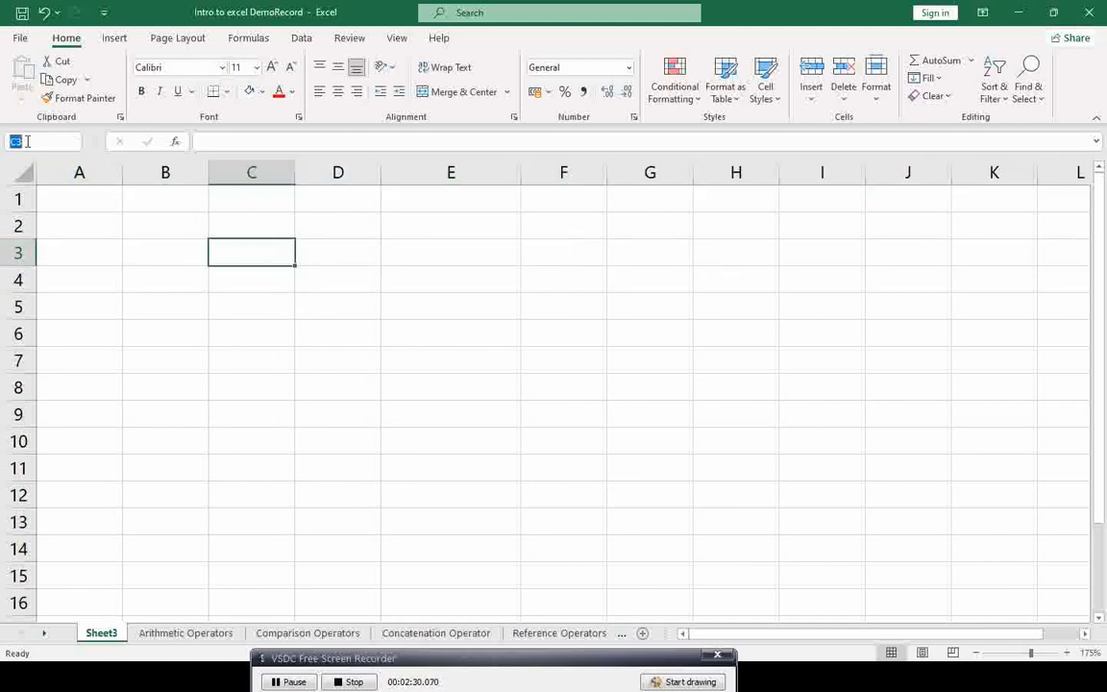
pyautogui.click(262, 256)
# Step: Advance the slide show to the Worksheet slide, then return to Excel
pyautogui.hotkey('alt', 'Tab')
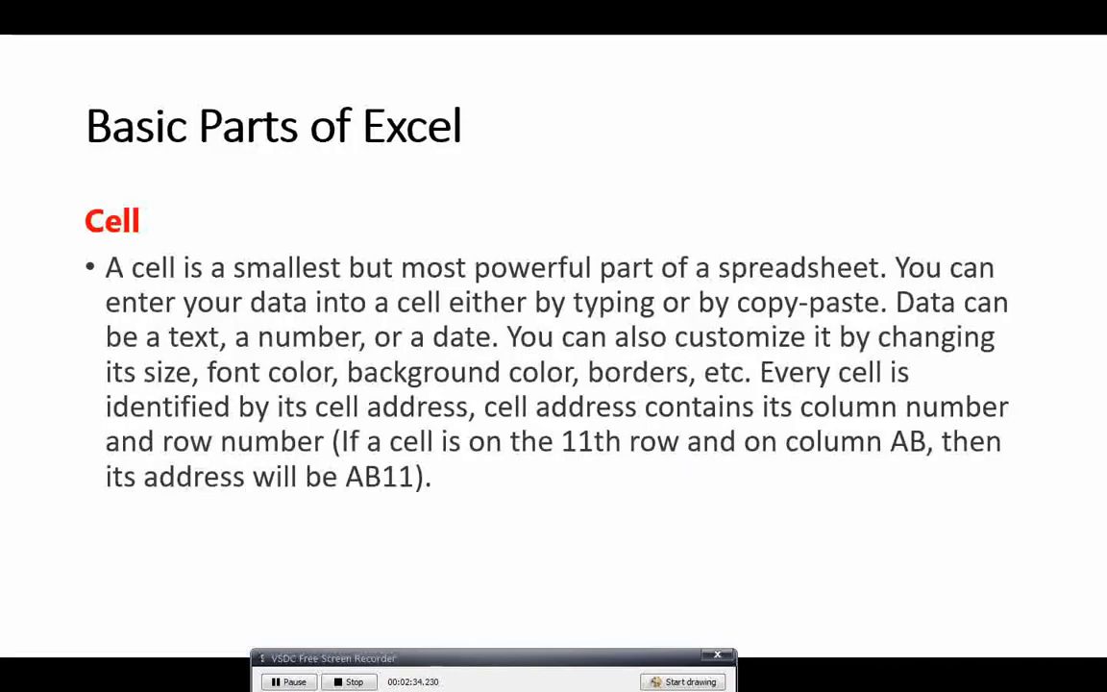
pyautogui.press('Right')
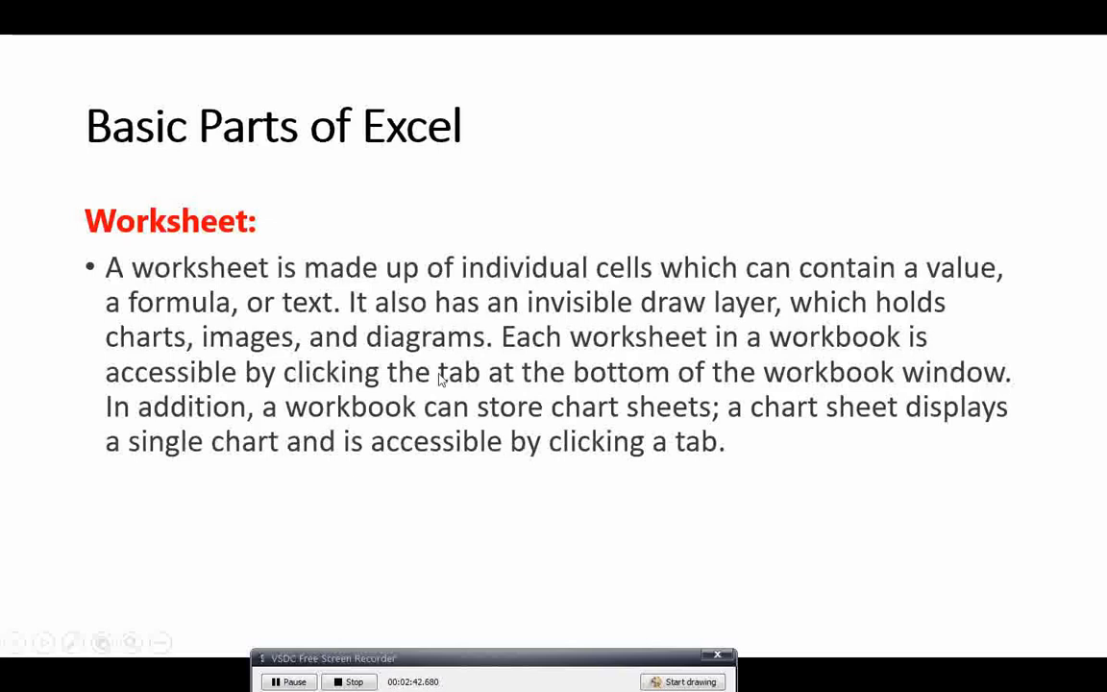
pyautogui.hotkey('alt', 'Tab')
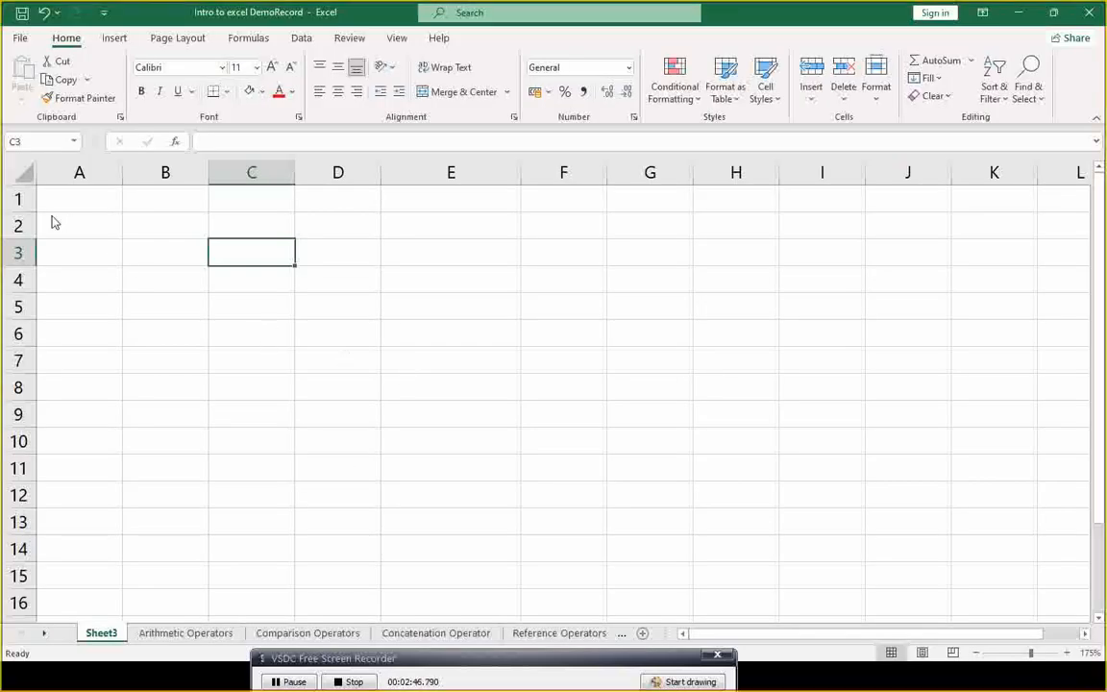
# Step: Clip the Sheet3 worksheet grid, then select D3 and drag column E narrower
pyautogui.press('super+shift+s')
pyautogui.moveTo(39, 183)
pyautogui.mouseDown()
pyautogui.moveTo(148, 380)
pyautogui.moveTo(1017, 548)
pyautogui.moveTo(1081, 584)
pyautogui.moveTo(1082, 620)
pyautogui.mouseUp()
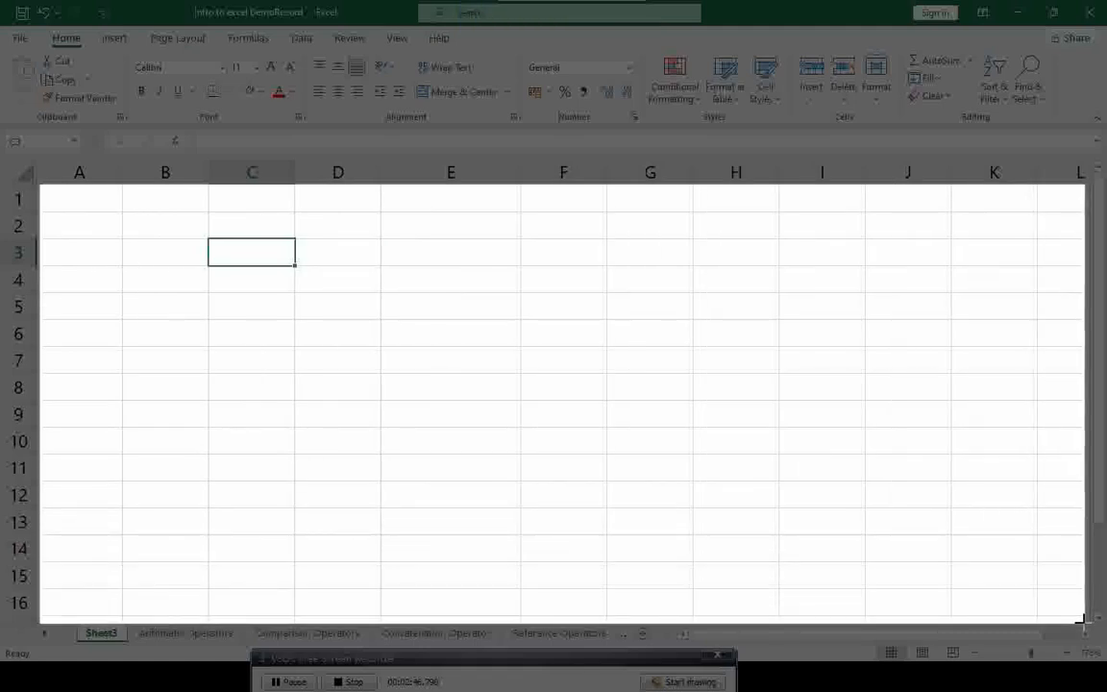
pyautogui.moveTo(1081, 620); pyautogui.dragTo(1080, 620)
pyautogui.click(354, 258)
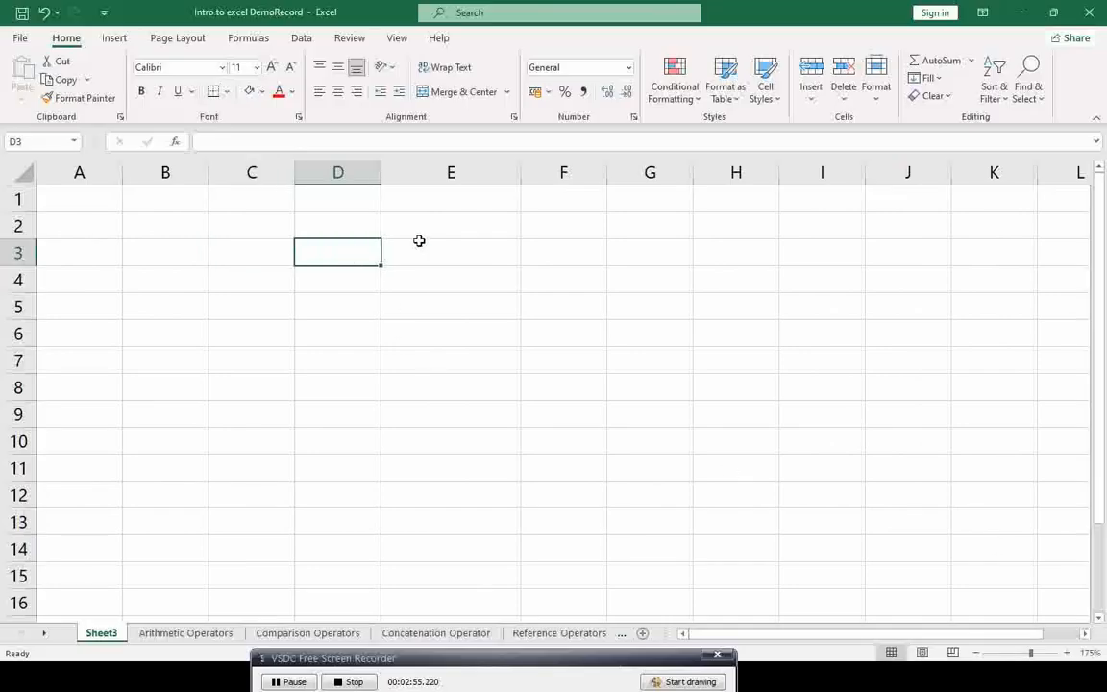
pyautogui.moveTo(517, 173); pyautogui.dragTo(487, 173)
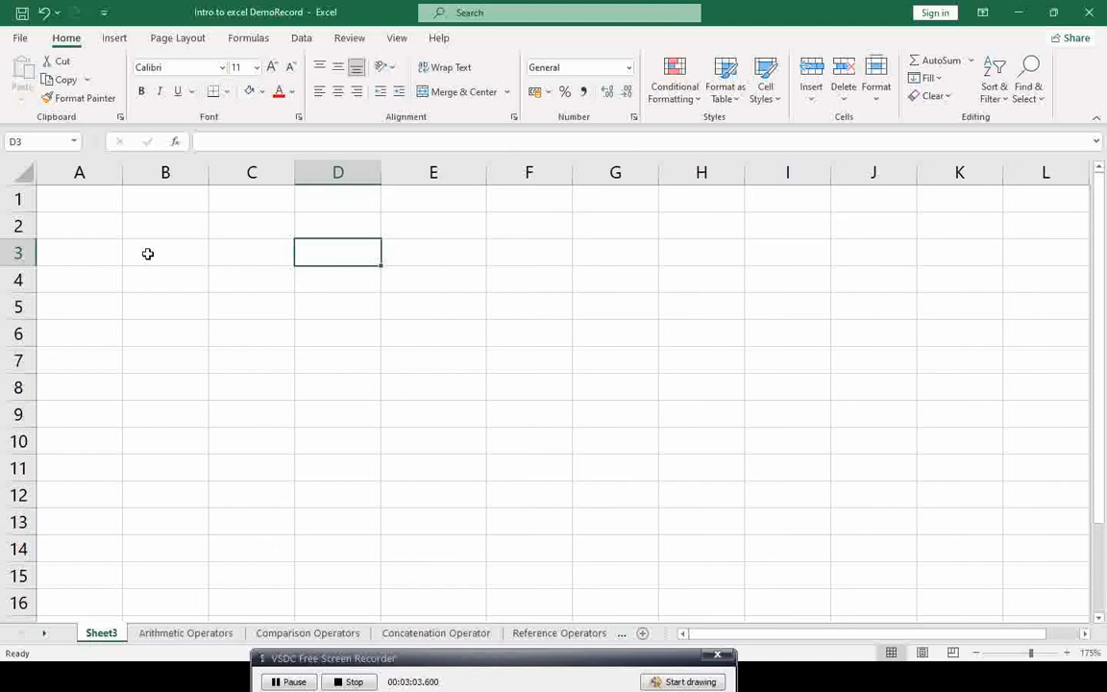
# Step: Rename the Sheet3 tab to 'Name', correcting the mistyped 'nAME'
pyautogui.rightClick(106, 635)
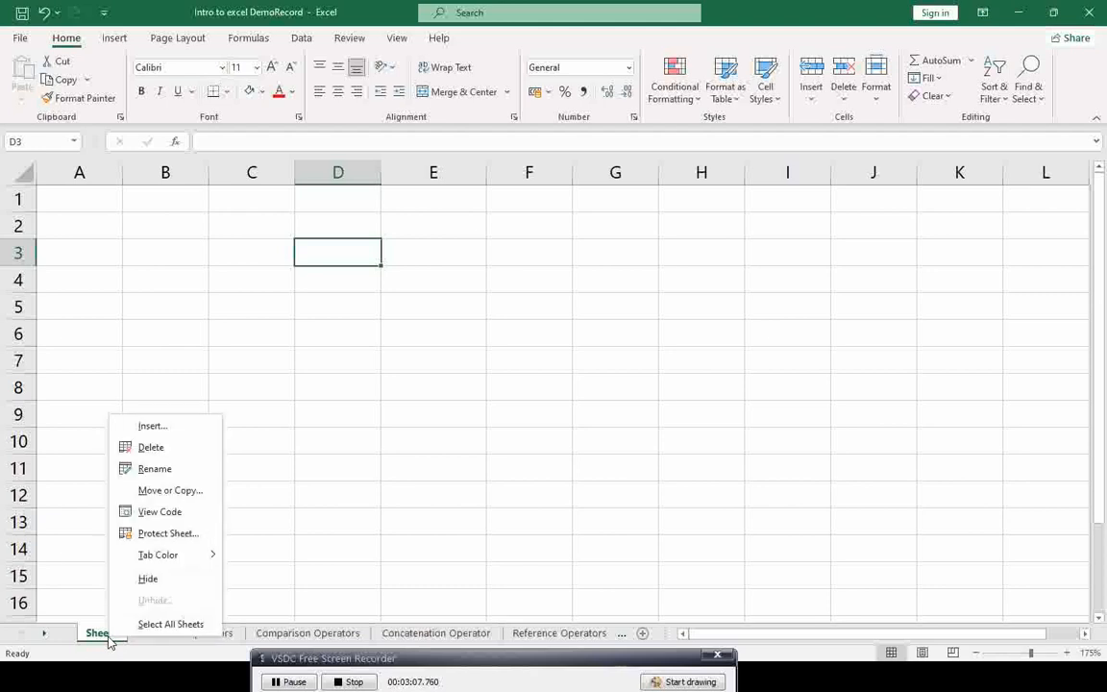
pyautogui.click(149, 469)
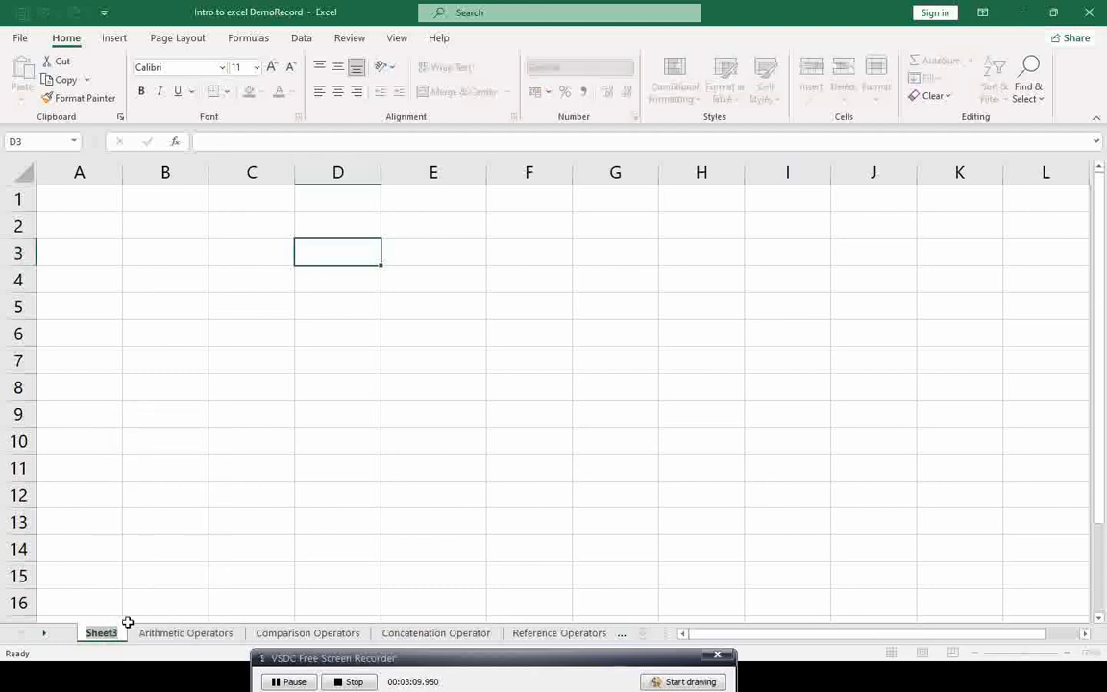
pyautogui.write('nAME')
pyautogui.press('BackSpace')
pyautogui.press('BackSpace')
pyautogui.press('BackSpace')
pyautogui.press('BackSpace')
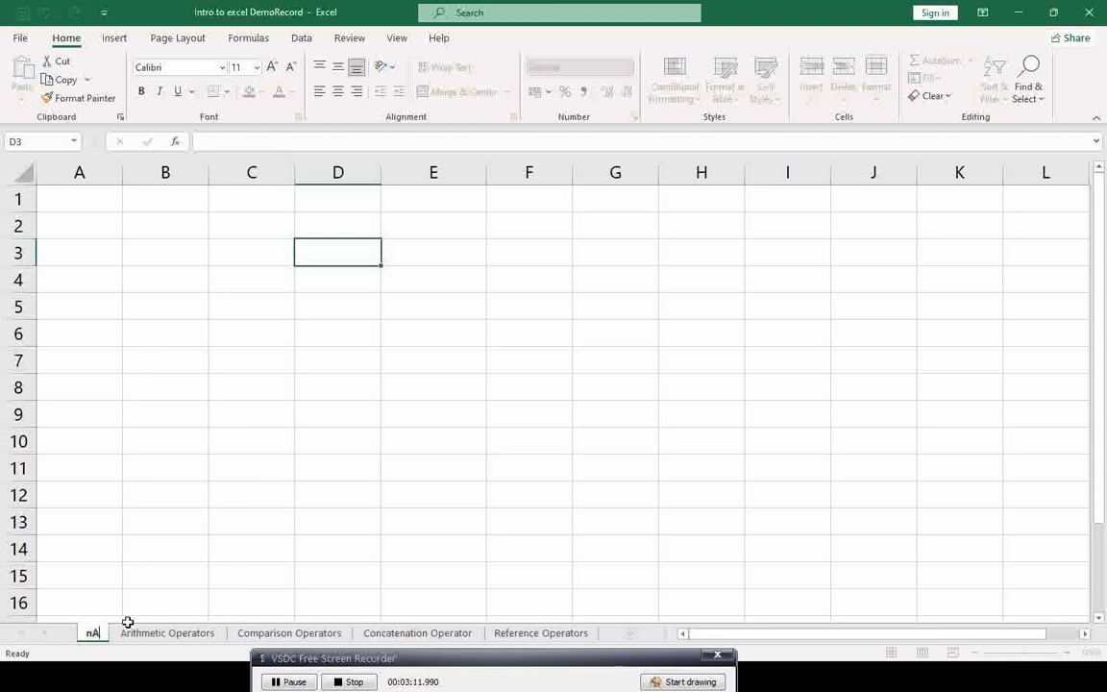
pyautogui.write('Name')
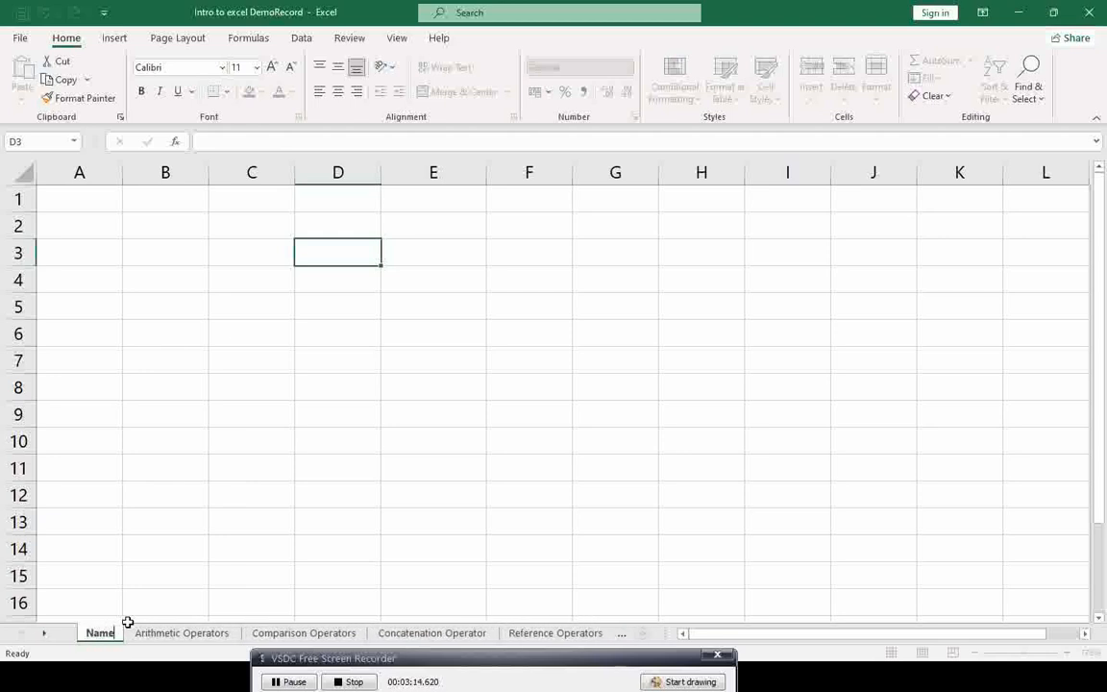
pyautogui.press('Return')
# Step: Erase the sheet name, attempt to confirm it blank, and dismiss the invalid-name warning
pyautogui.press('BackSpace')
pyautogui.press('BackSpace')
pyautogui.press('BackSpace')
pyautogui.press('BackSpace')
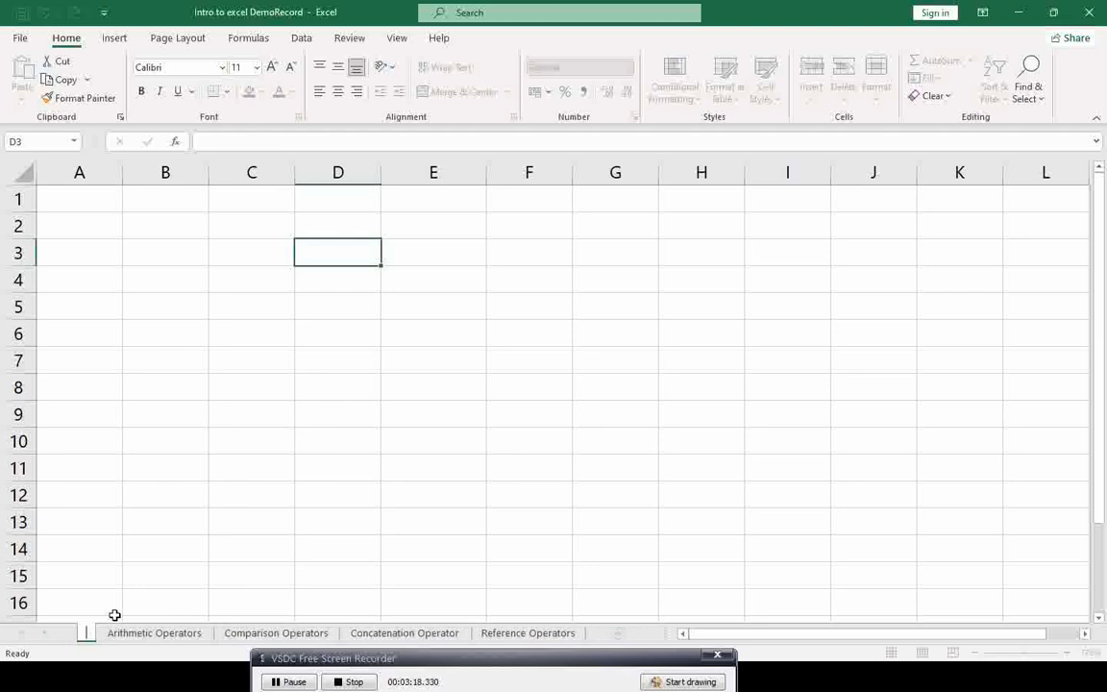
pyautogui.press('Return')
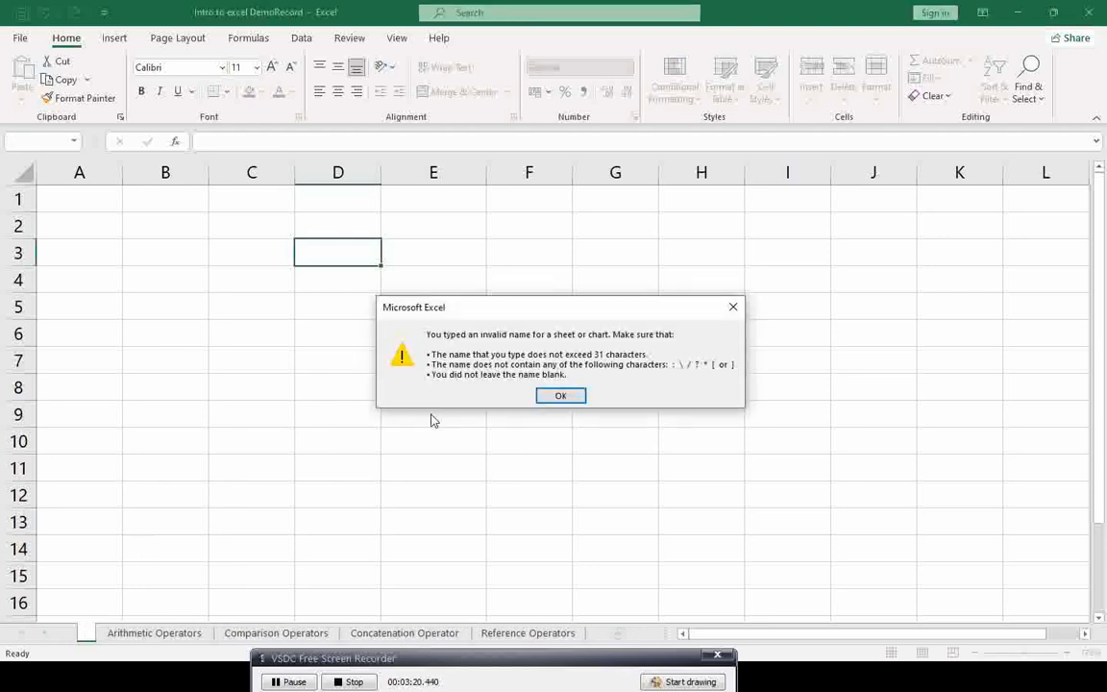
pyautogui.click(564, 396)
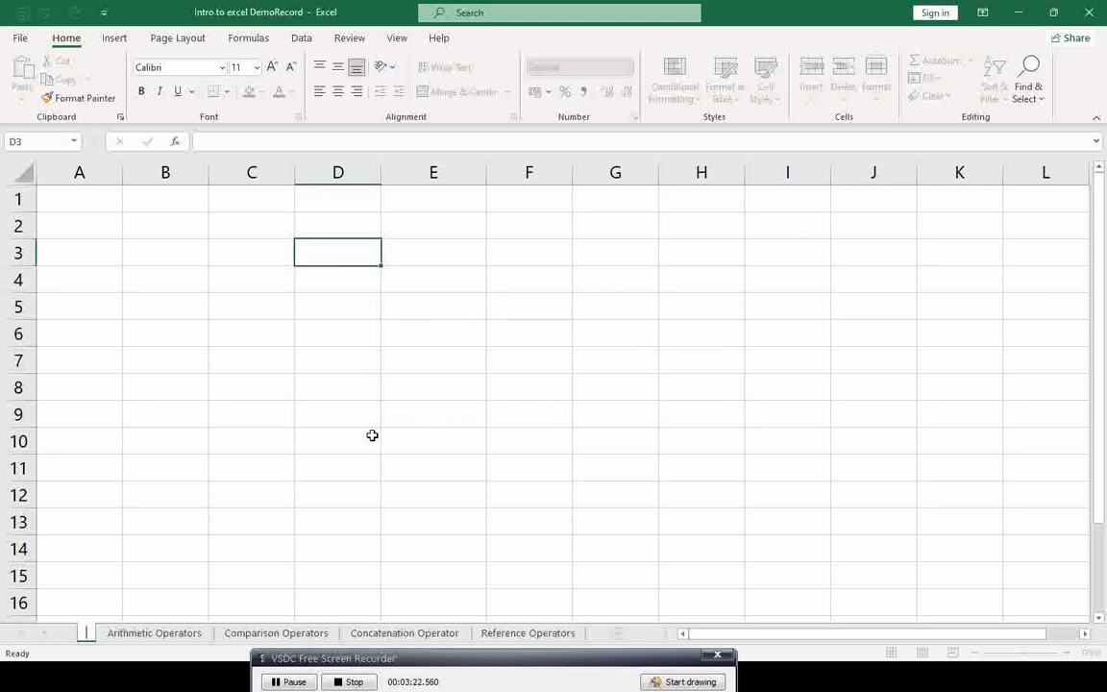
# Step: Cancel the blank rename, show the Worksheet and Workbook slides, then return to Excel
pyautogui.press('Escape')
pyautogui.hotkey('alt', 'Tab')
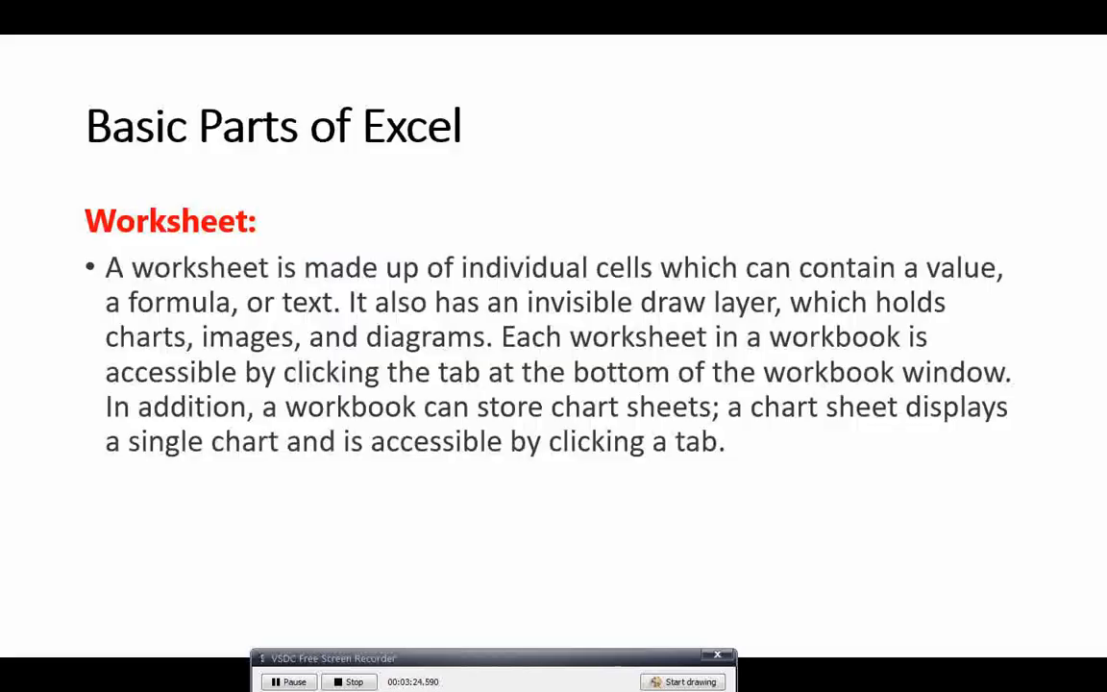
pyautogui.press('Right')
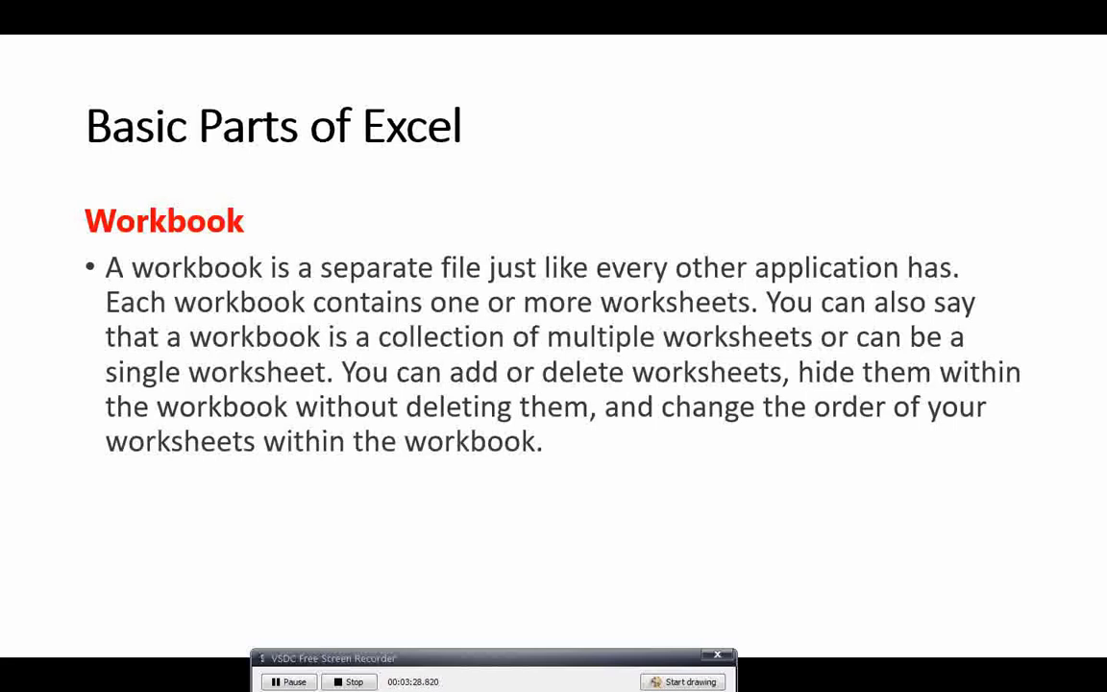
pyautogui.press('Left')
pyautogui.press('Right')
pyautogui.hotkey('alt', 'Tab')
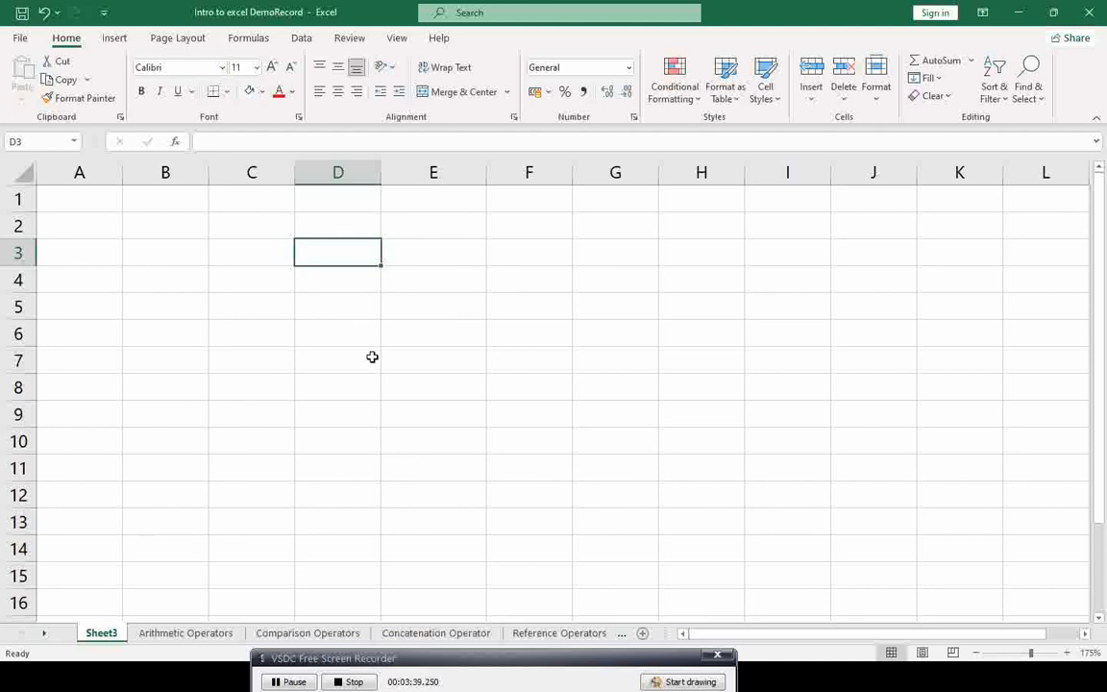
# Step: Clip the 'Intro to excel DemoRecord' title bar, then switch back to the slide show
pyautogui.click(20, 38)
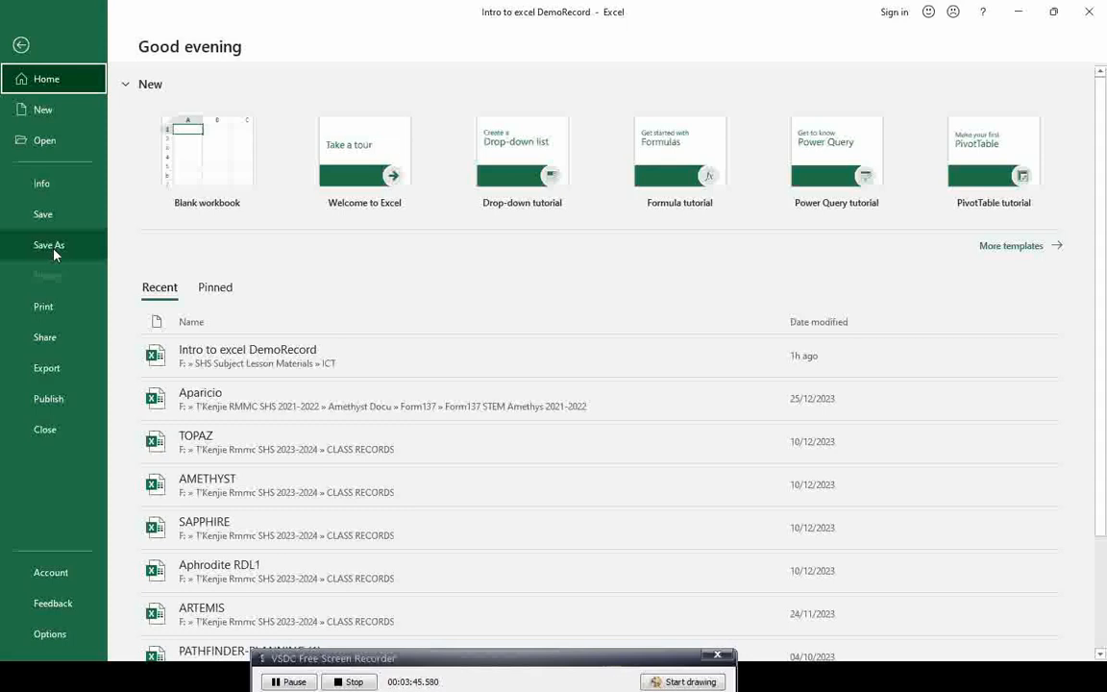
pyautogui.click(21, 44)
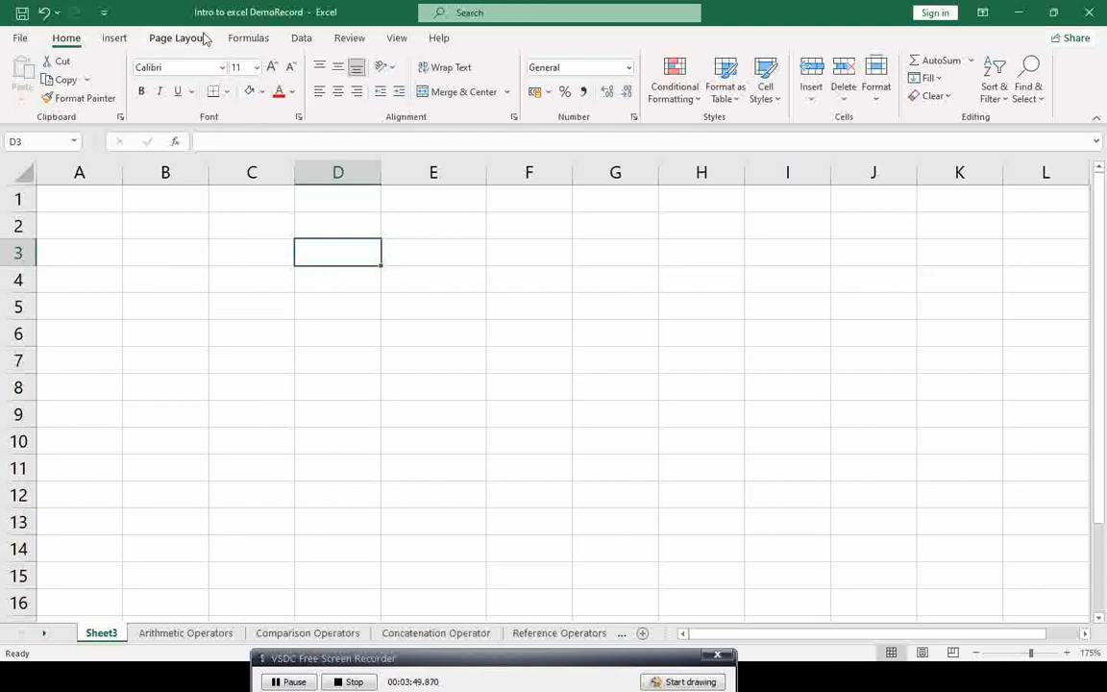
pyautogui.press('super+shift+s')
pyautogui.moveTo(188, 6); pyautogui.dragTo(353, 26)
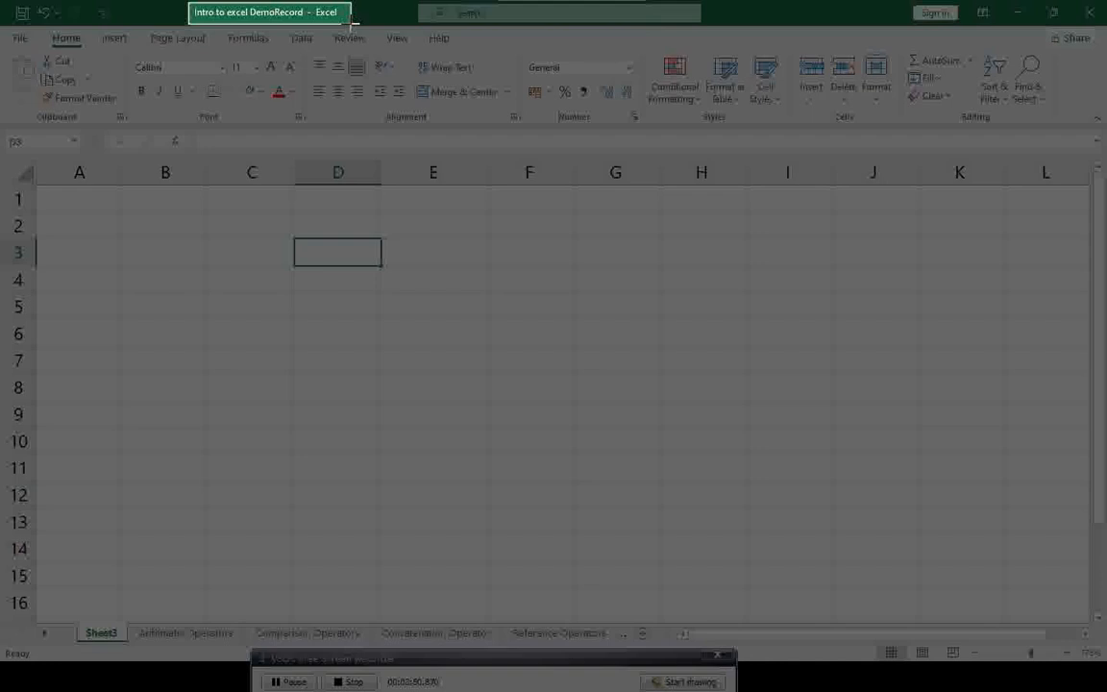
pyautogui.moveTo(353, 25); pyautogui.dragTo(353, 26)
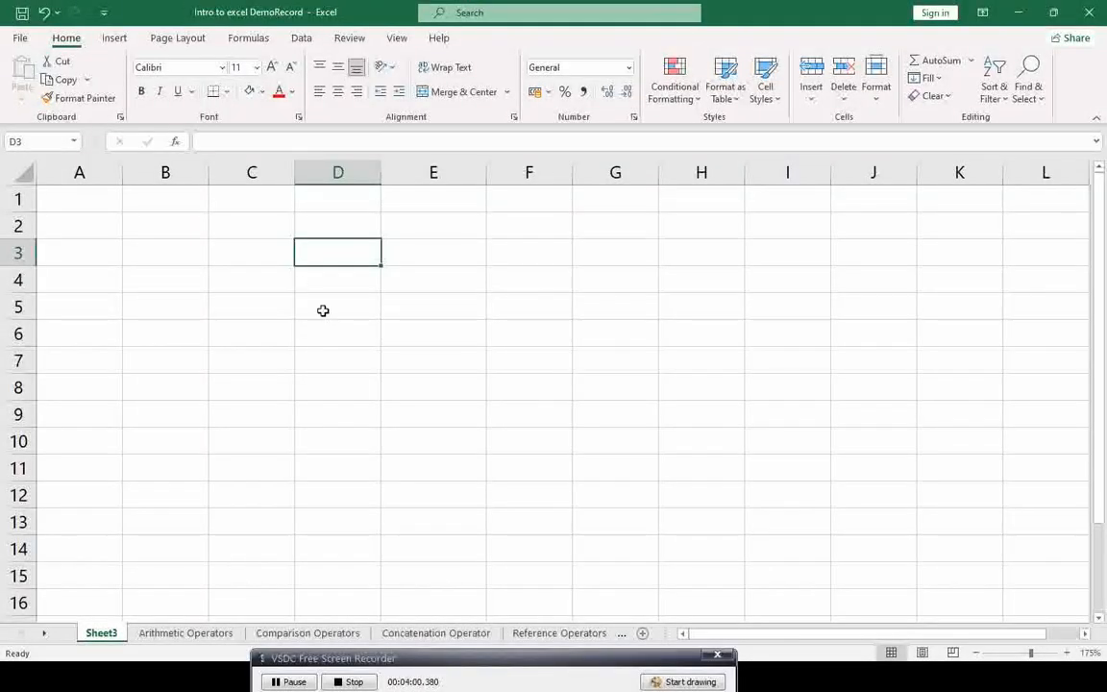
pyautogui.hotkey('alt', 'Tab')
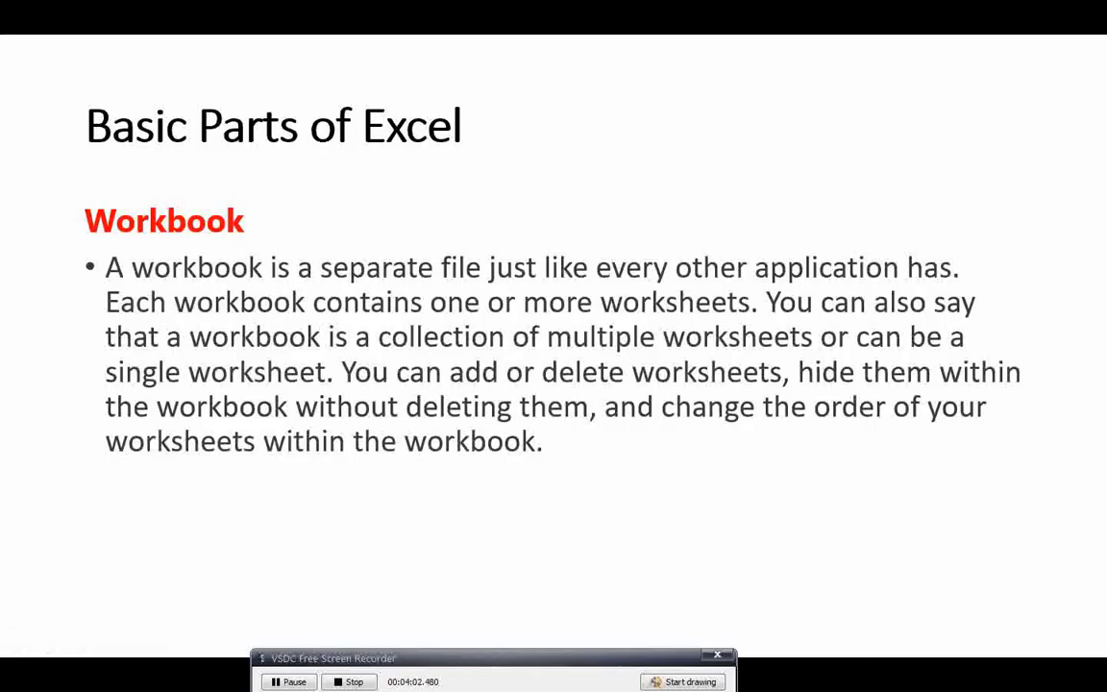
# Step: Advance to the Active Cell slide, then return to Excel and make C3 active
pyautogui.press('Right')
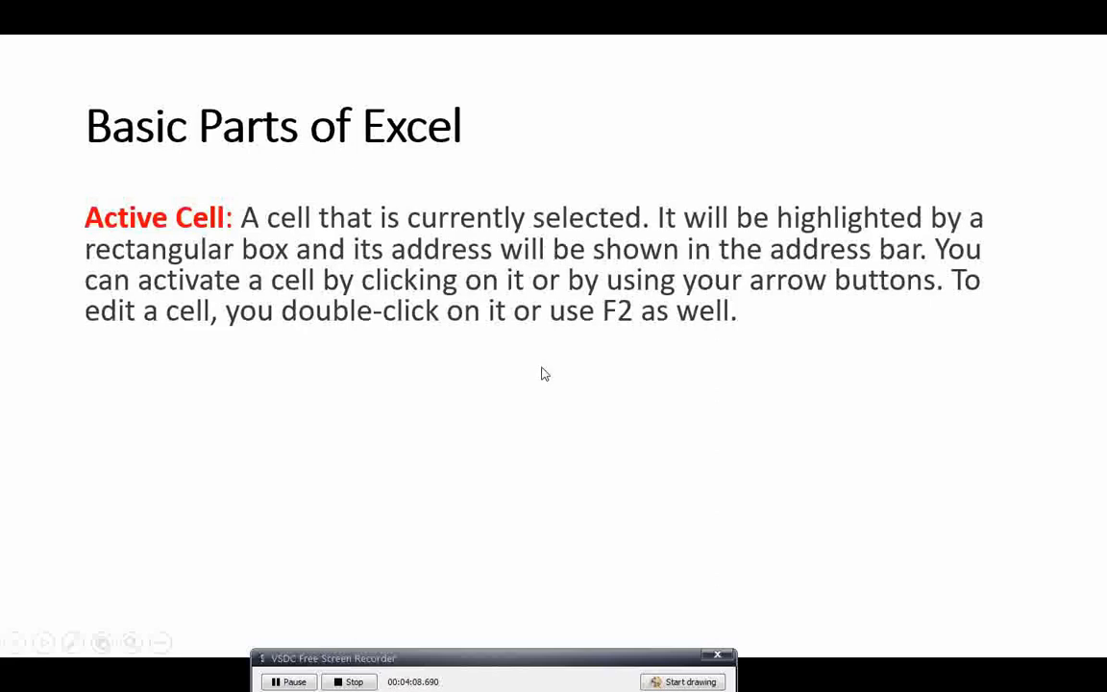
pyautogui.hotkey('alt', 'Tab')
pyautogui.click(268, 253)
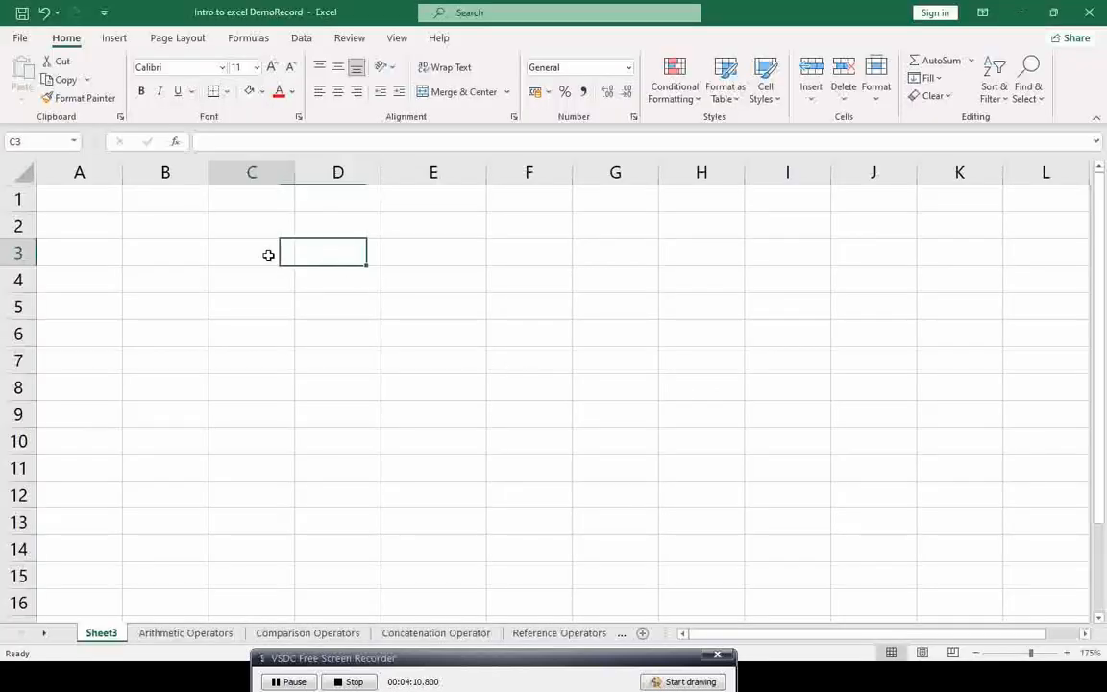
# Step: Make D3, C3, C5 and D4 active in turn, then select column D and row 4
pyautogui.click(335, 249)
pyautogui.click(264, 255)
pyautogui.click(260, 298)
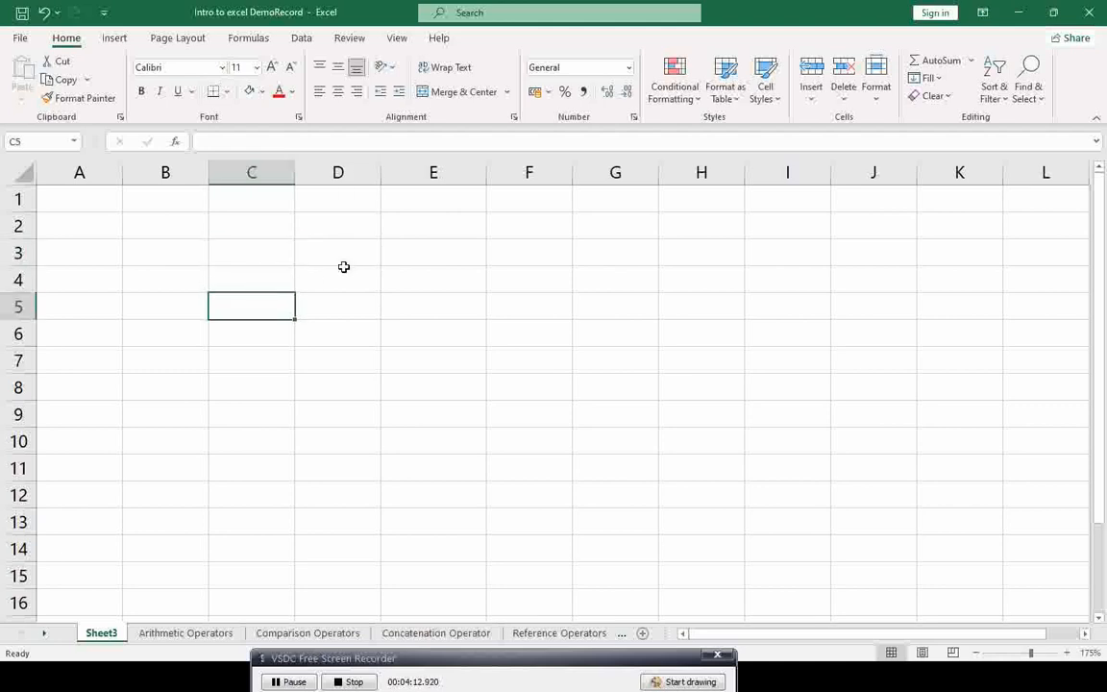
pyautogui.click(339, 277)
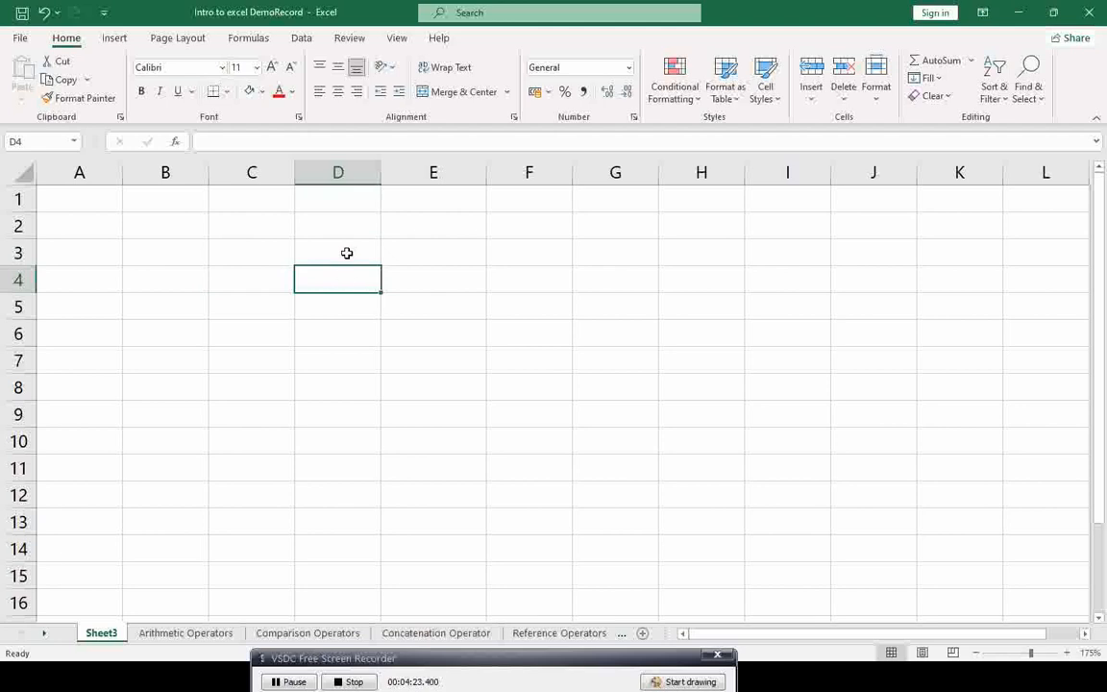
pyautogui.click(341, 172)
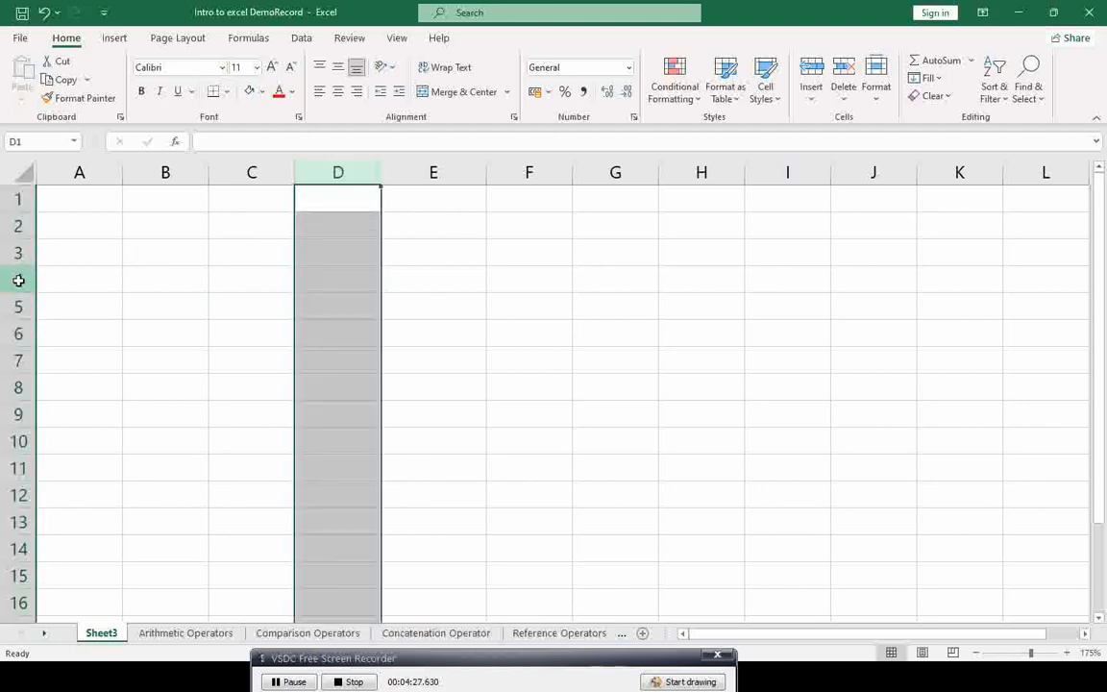
pyautogui.click(19, 280)
pyautogui.click(328, 280)
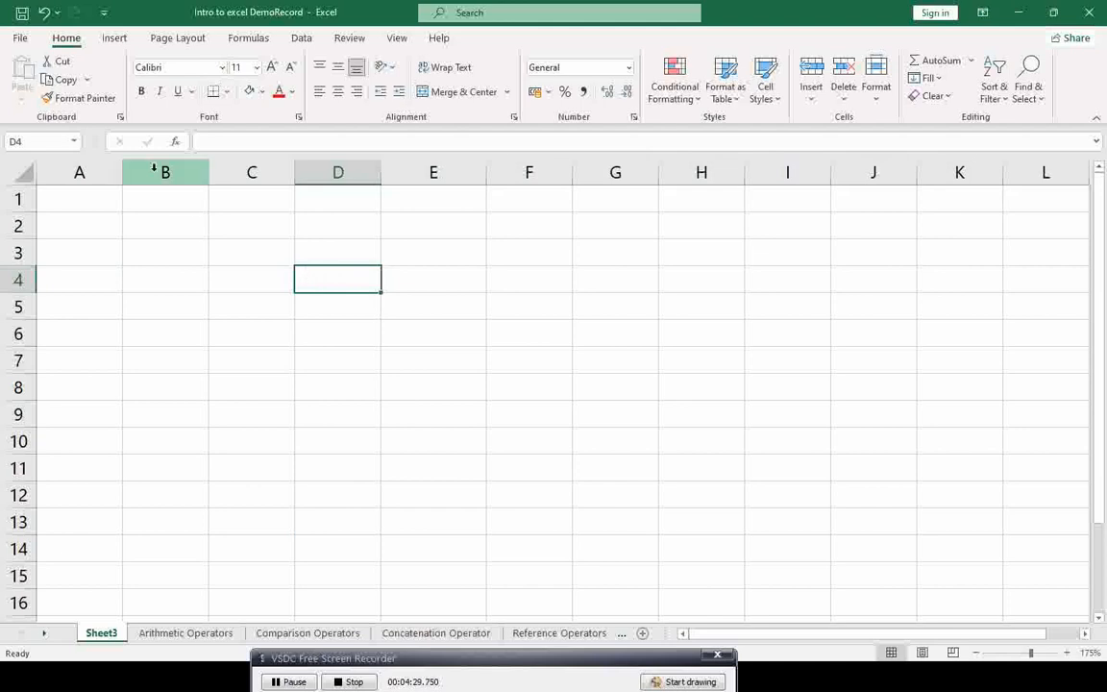
# Step: Snip the Name box for D4, reveal the Column and Row slide definitions, then return to Excel
pyautogui.press('super+shift+s')
pyautogui.moveTo(2, 131); pyautogui.dragTo(79, 151)
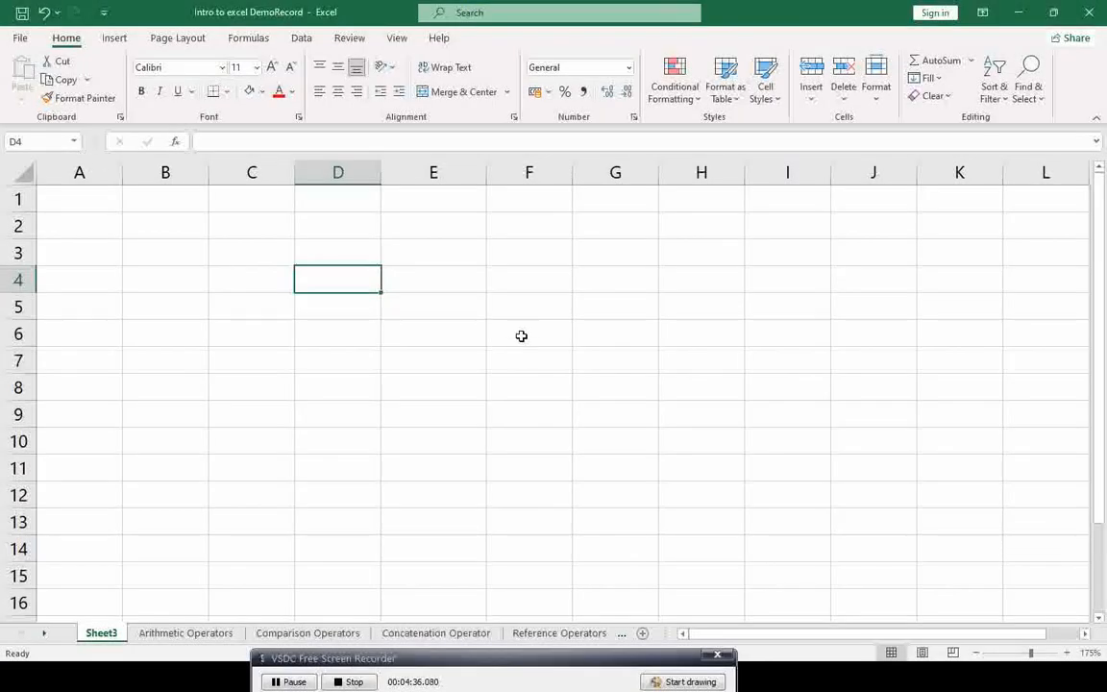
pyautogui.hotkey('alt', 'Tab')
pyautogui.press('Right')
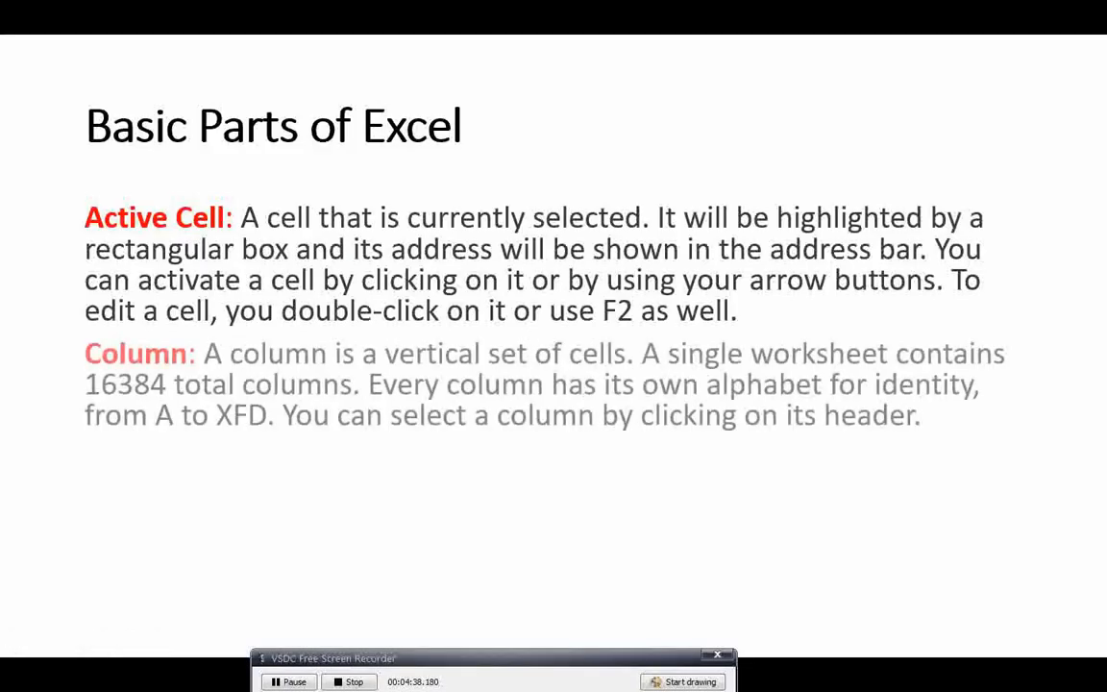
pyautogui.press('Right')
pyautogui.hotkey('alt', 'Tab')
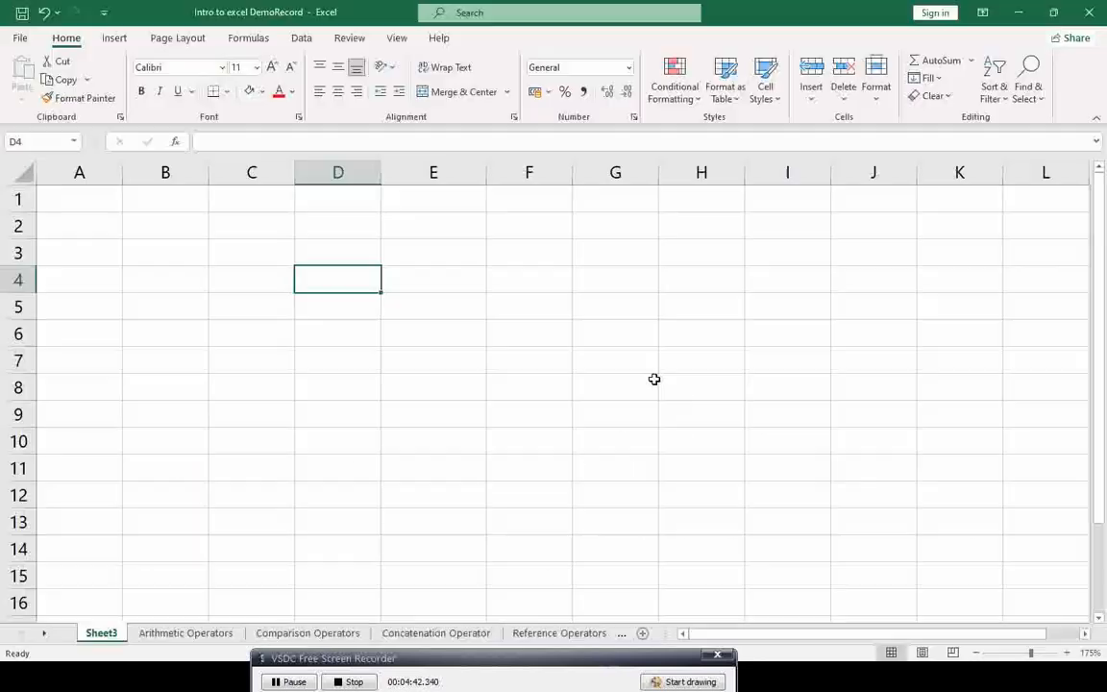
# Step: Select all of column D, then all of row 5, and return to the slide show
pyautogui.click(359, 170)
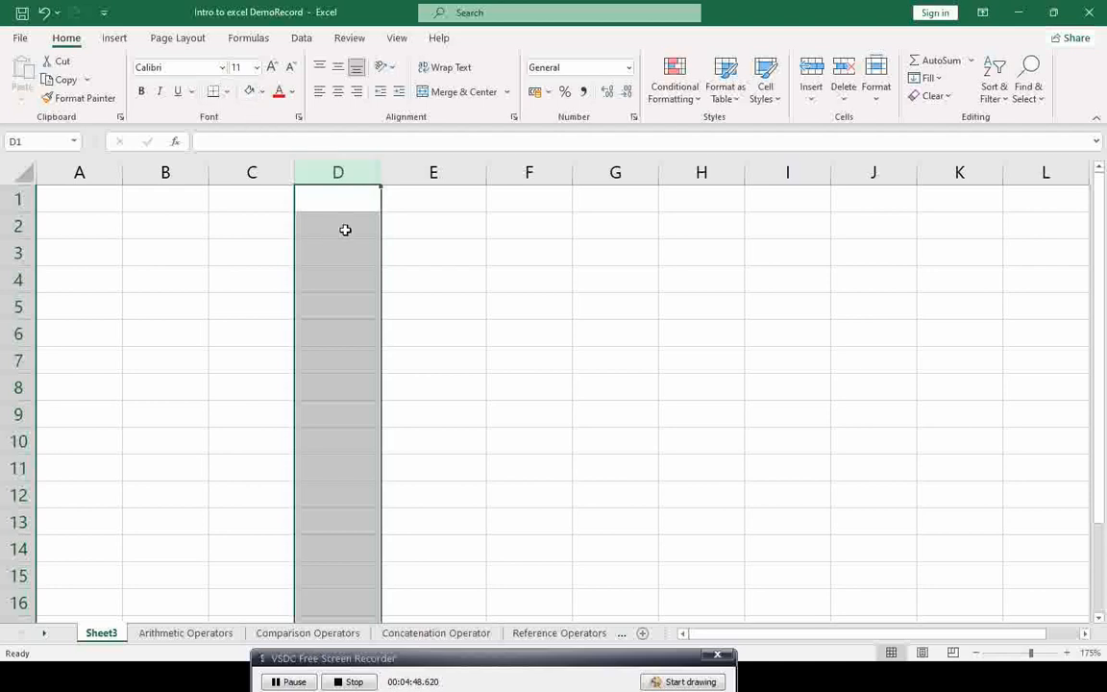
pyautogui.click(19, 307)
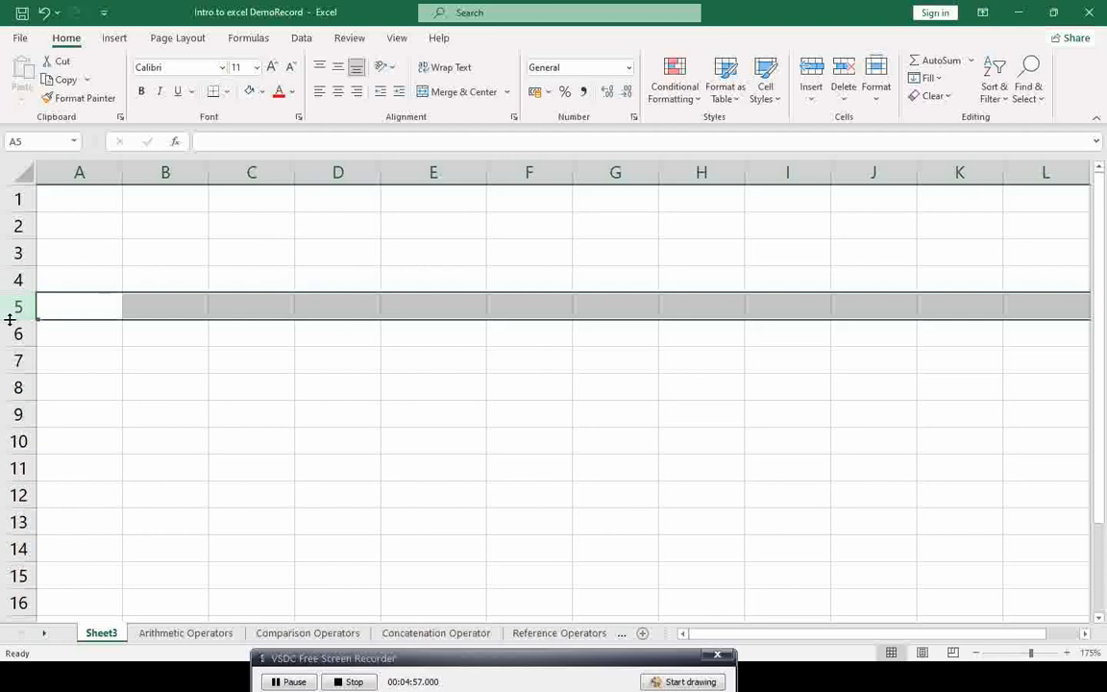
pyautogui.hotkey('alt', 'Tab')
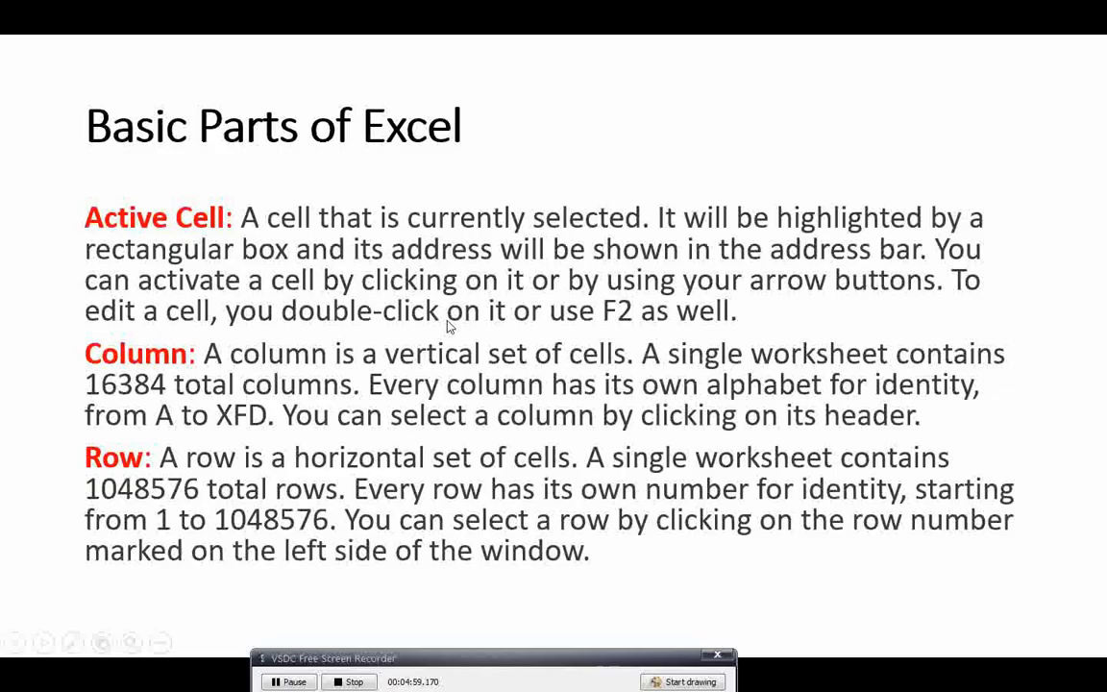
# Step: Advance the slide show to the Fill Handle slide, then make D4 the active cell in Excel
pyautogui.click(447, 322)
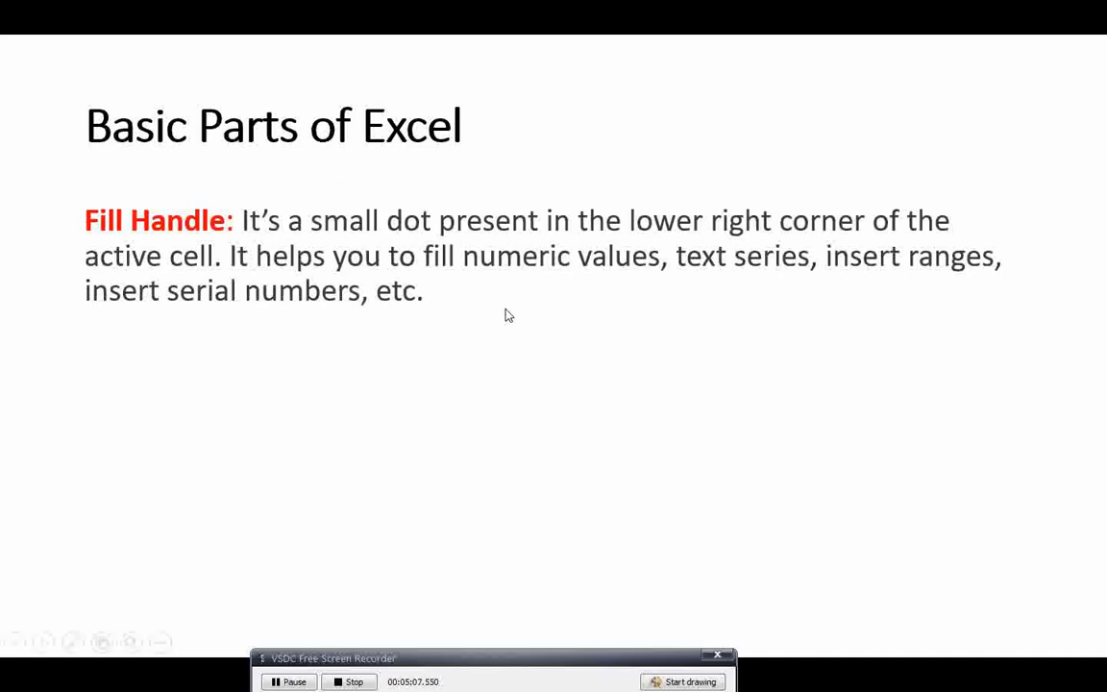
pyautogui.hotkey('alt', 'Tab')
pyautogui.click(337, 288)
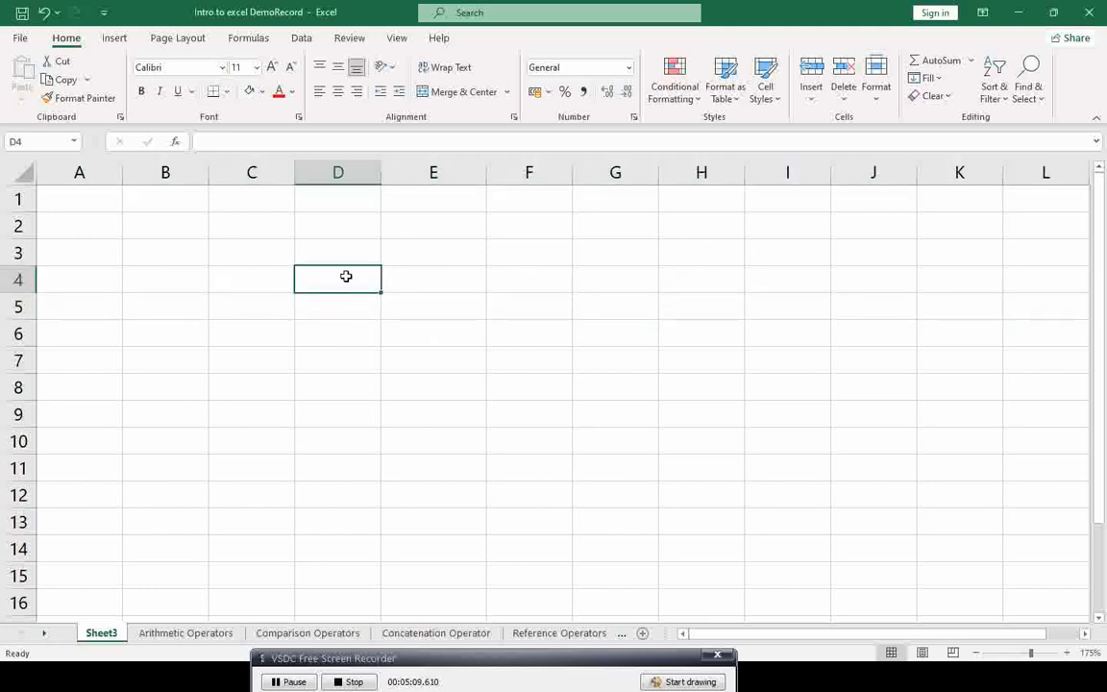
pyautogui.moveTo(334, 248); pyautogui.dragTo(541, 366)
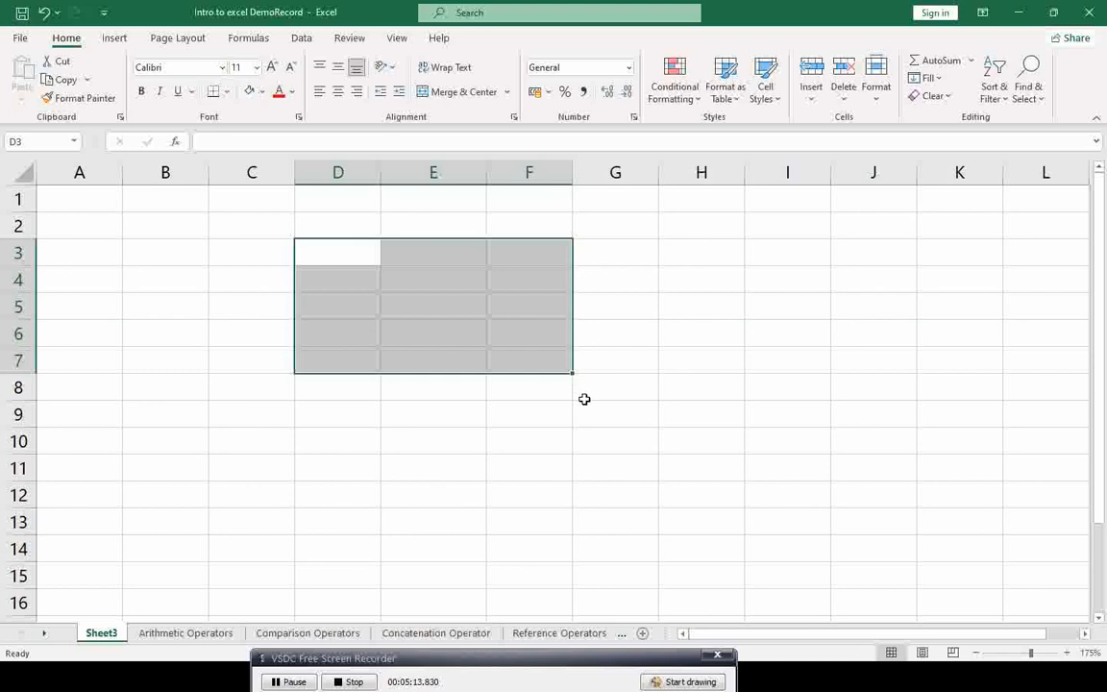
pyautogui.keyDown('ctrl'); pyautogui.scroll(3, 585, 400); pyautogui.keyUp('ctrl')
pyautogui.keyDown('ctrl'); pyautogui.scroll(2, 585, 400); pyautogui.keyUp('ctrl')
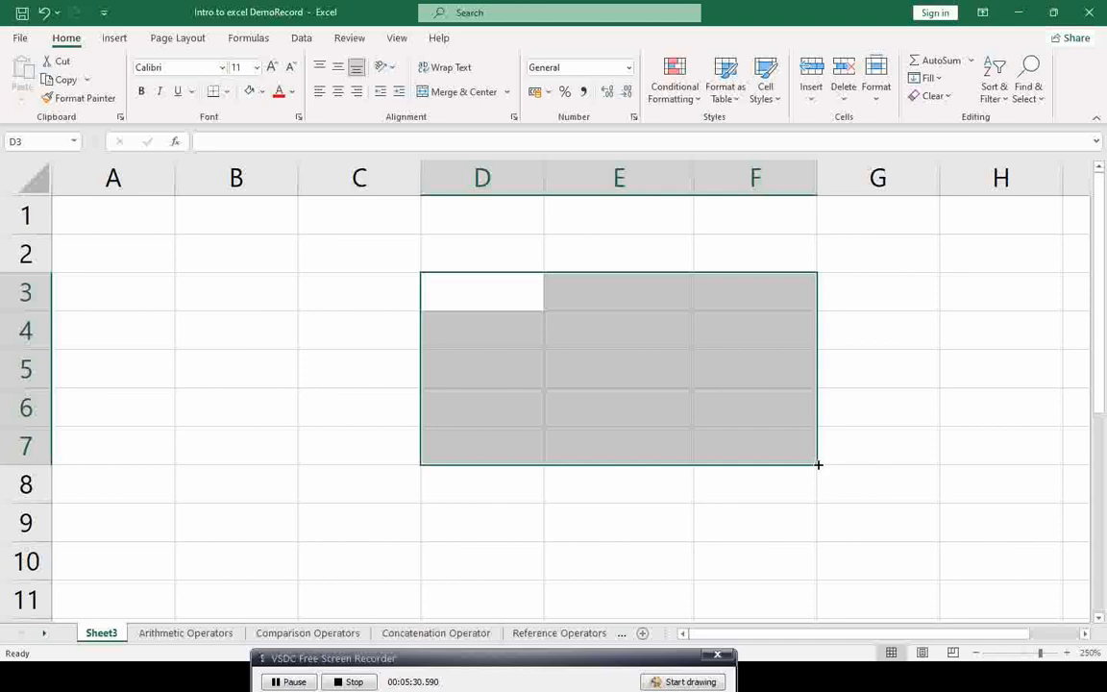
pyautogui.moveTo(817, 465)
pyautogui.mouseDown()
pyautogui.moveTo(815, 596)
pyautogui.moveTo(793, 373)
pyautogui.moveTo(188, 385)
pyautogui.moveTo(989, 406)
pyautogui.moveTo(914, 568)
pyautogui.moveTo(536, 481)
pyautogui.moveTo(670, 442)
pyautogui.moveTo(714, 451)
pyautogui.moveTo(688, 439)
pyautogui.mouseUp()
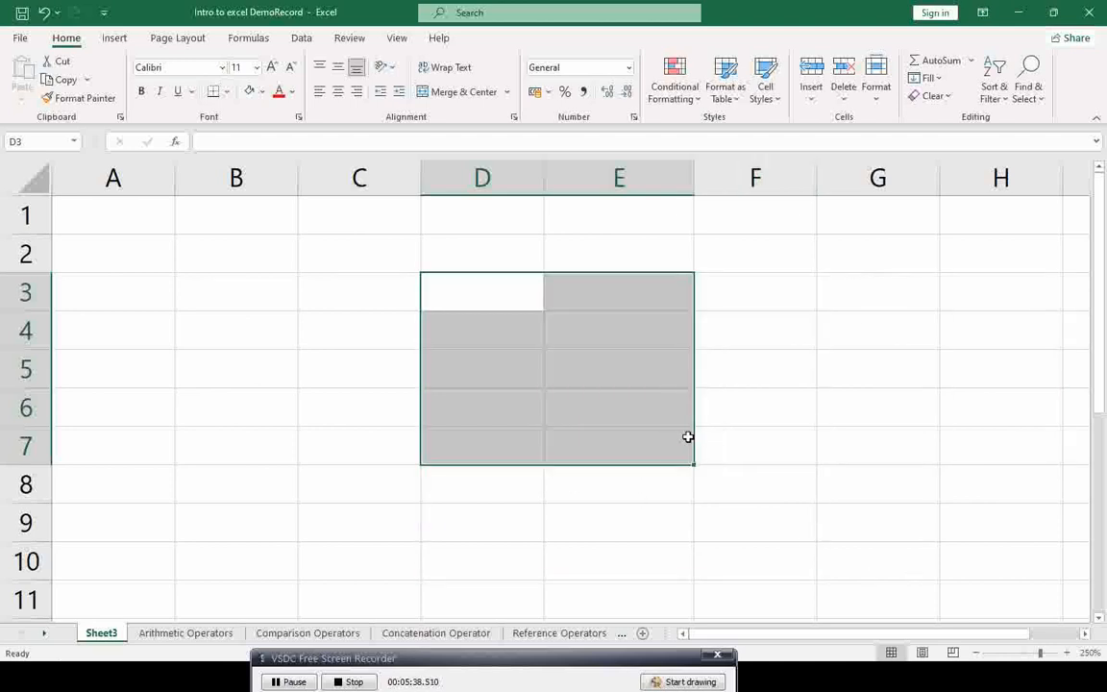
pyautogui.click(554, 338)
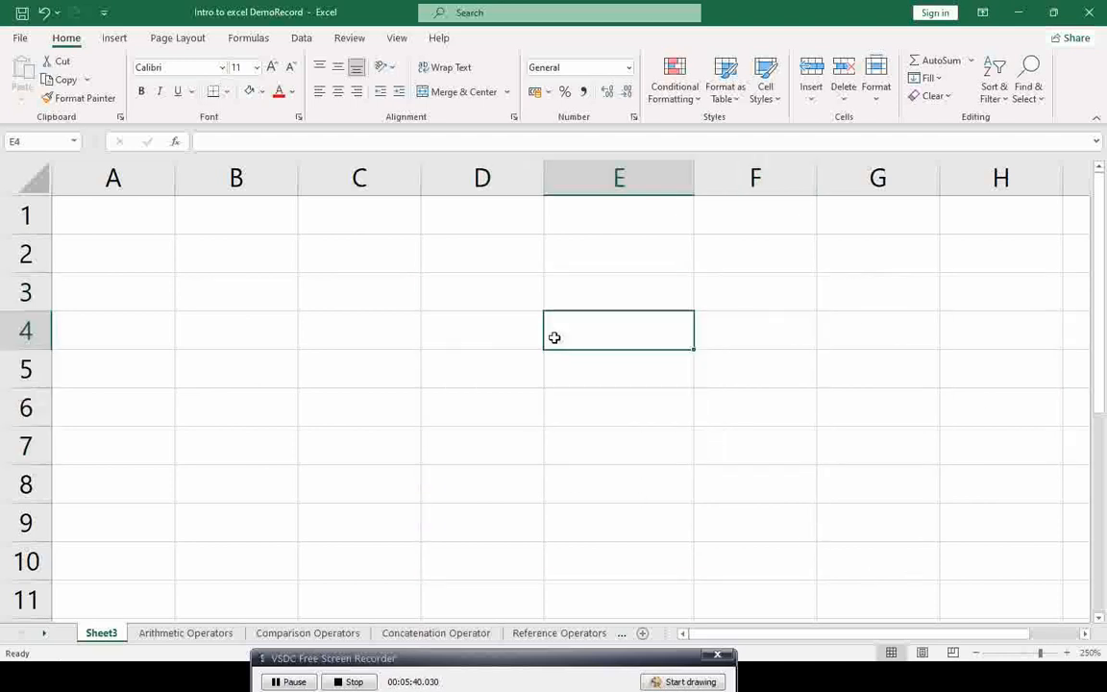
pyautogui.click(478, 299)
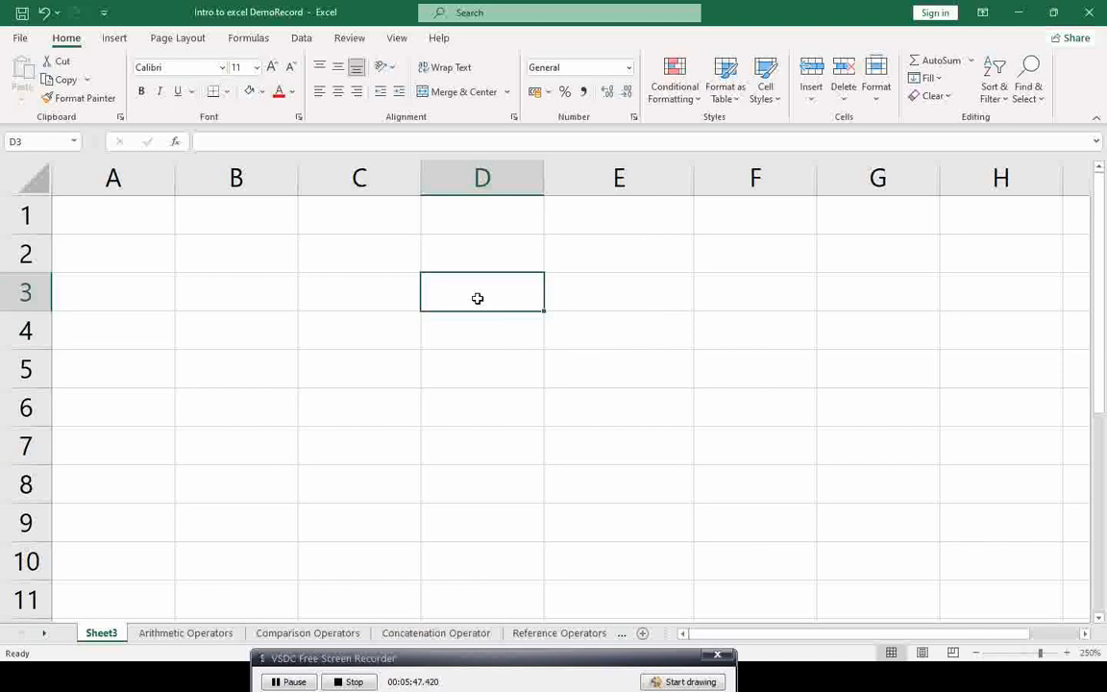
# Step: Enter FLOWER in D3, fixing the mis-cased first attempt, and step through cells D3 to D6
pyautogui.write('fLOWER')
pyautogui.press('BackSpace')
pyautogui.press('BackSpace')
pyautogui.press('BackSpace')
pyautogui.press('BackSpace')
pyautogui.press('BackSpace')
pyautogui.press('BackSpace')
pyautogui.write('FLOWER')
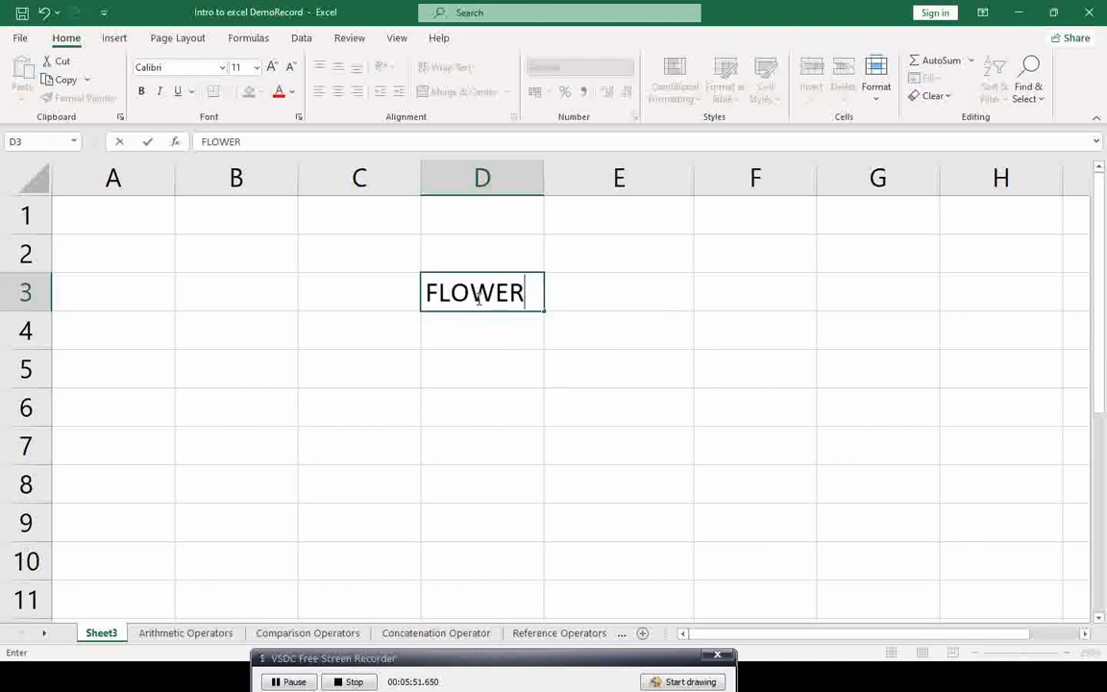
pyautogui.press('Return')
pyautogui.click(478, 298)
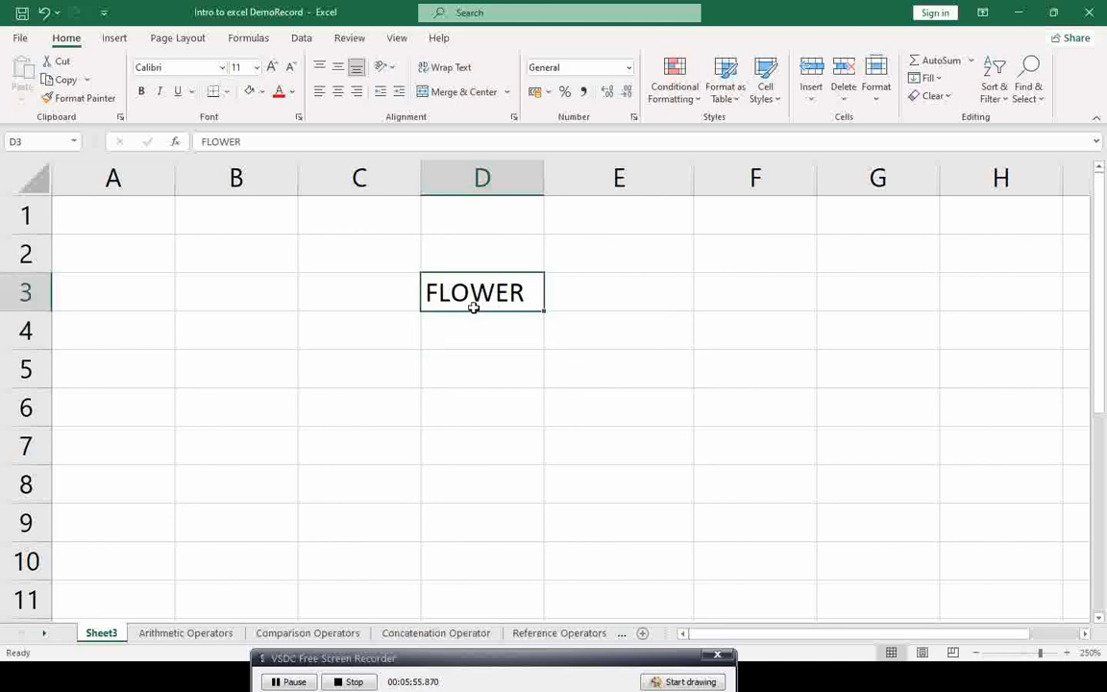
pyautogui.click(524, 328)
pyautogui.click(507, 361)
pyautogui.click(496, 407)
pyautogui.click(441, 271)
# Step: Fill FLOWER down from D3 to D7 and click through the filled copies
pyautogui.moveTo(545, 312); pyautogui.dragTo(544, 457)
pyautogui.click(459, 327)
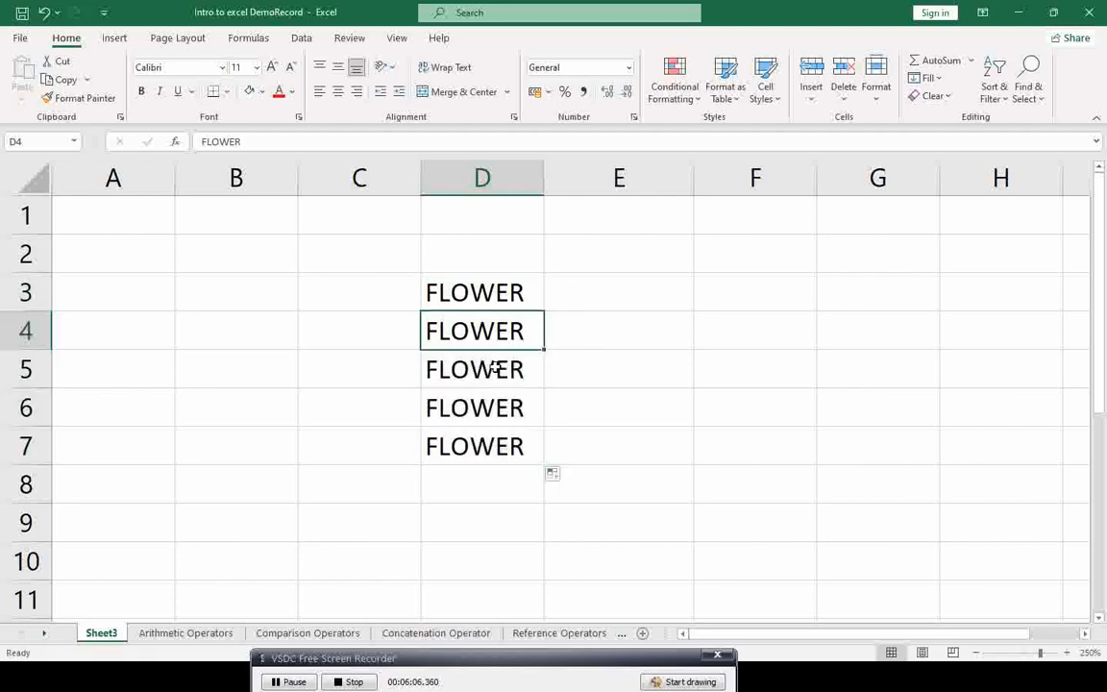
pyautogui.click(494, 369)
pyautogui.click(476, 435)
pyautogui.click(474, 289)
pyautogui.click(473, 327)
pyautogui.click(470, 370)
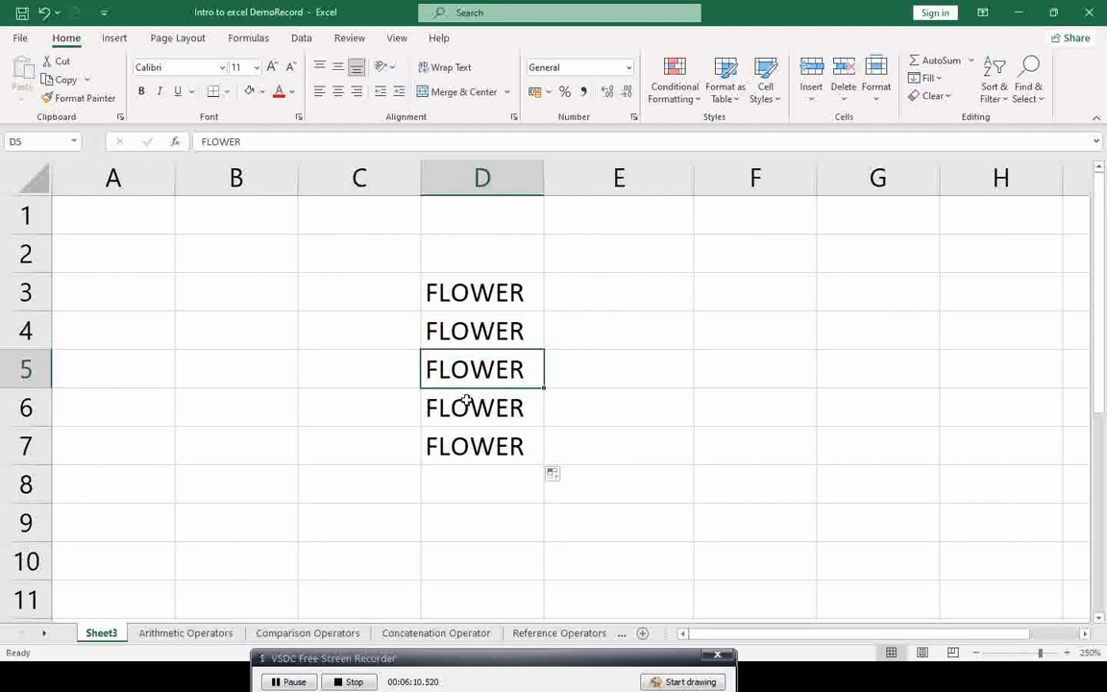
pyautogui.click(473, 293)
pyautogui.click(470, 328)
pyautogui.click(464, 371)
pyautogui.click(458, 412)
pyautogui.click(455, 456)
pyautogui.click(463, 292)
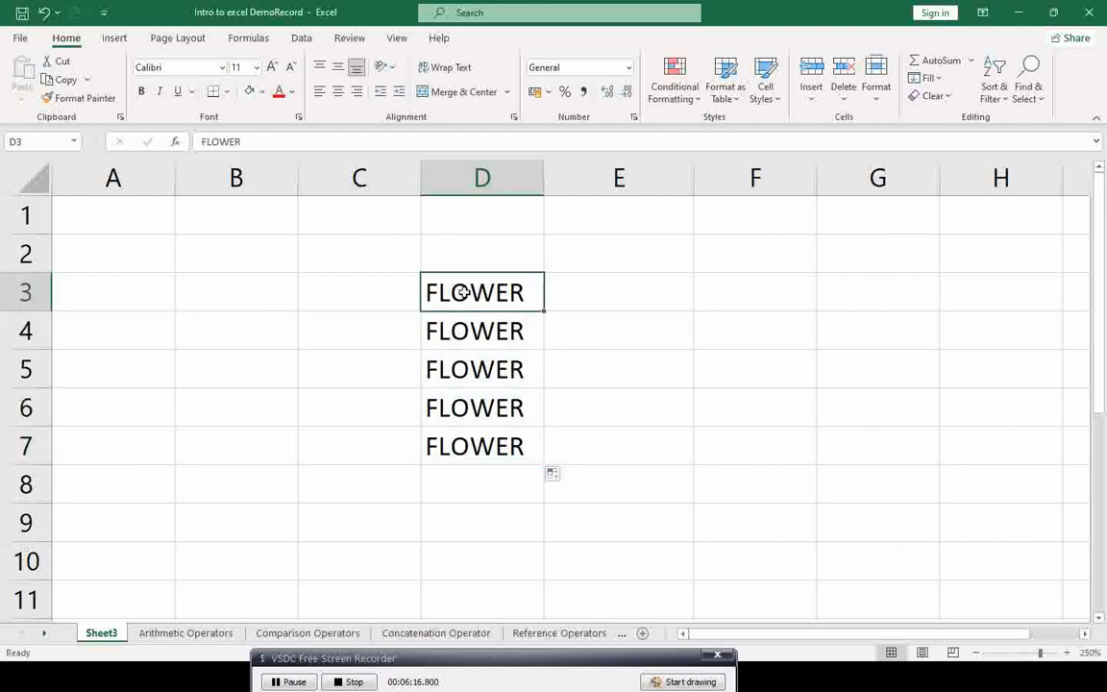
# Step: Select D3:D7 and delete all five FLOWER entries
pyautogui.keyDown('shift'); pyautogui.click(455, 445); pyautogui.keyUp('shift')
pyautogui.press('Delete')
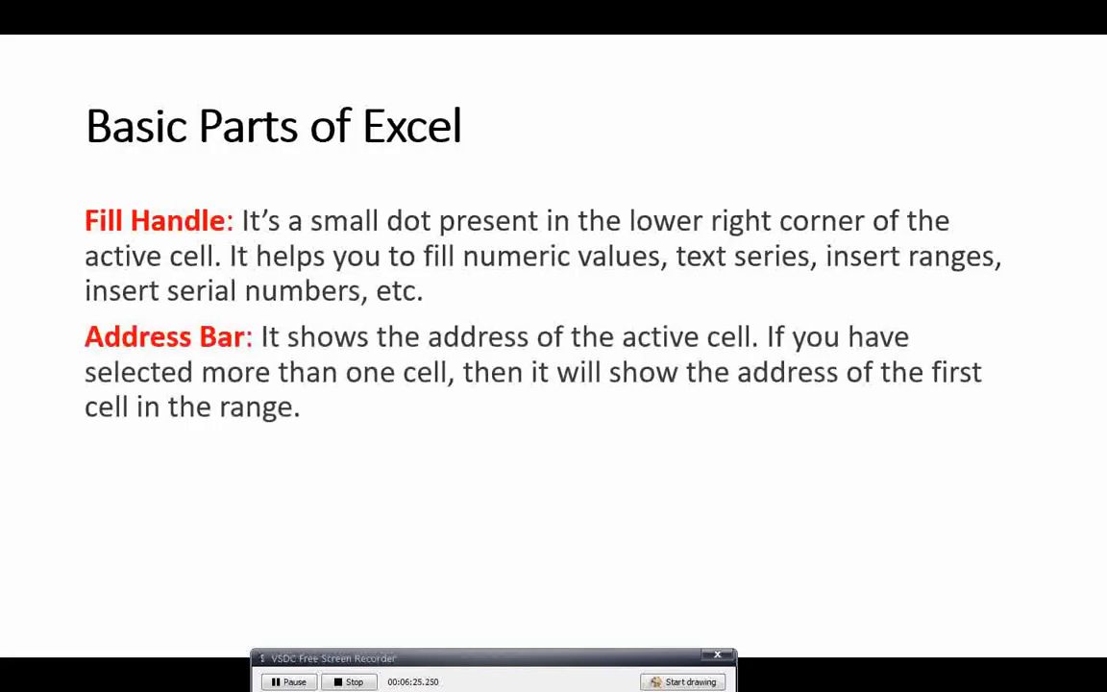
pyautogui.hotkey('alt', 'Tab')
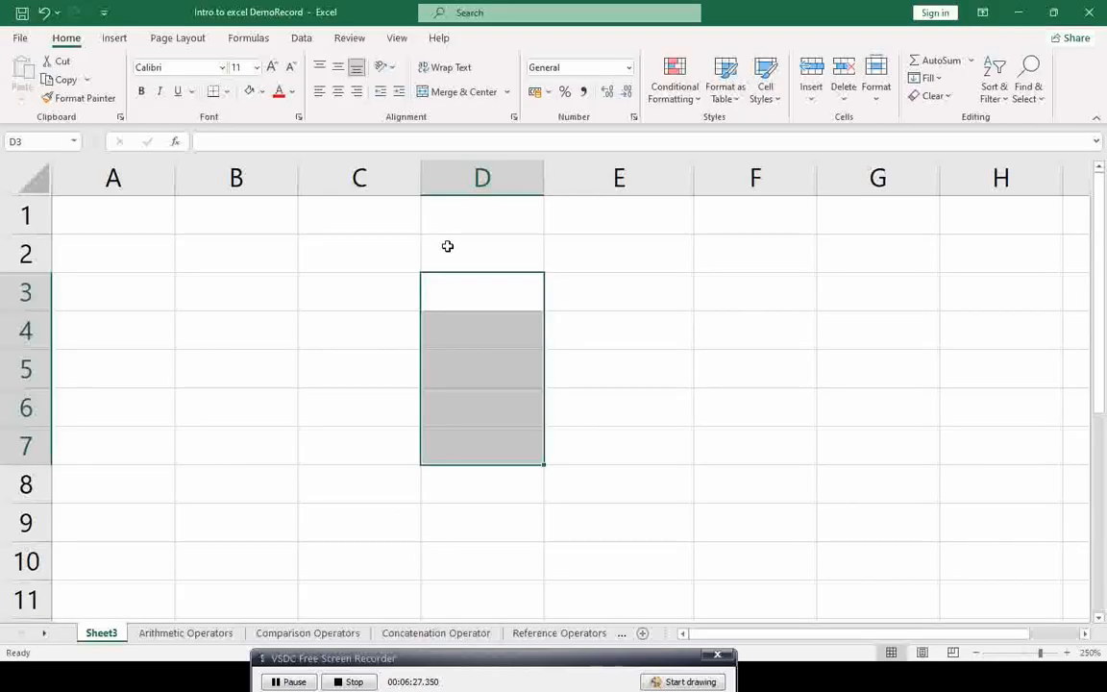
# Step: Screenshot the Name Box showing the active cell's address
pyautogui.click(30, 141)
pyautogui.press('super+shift+s')
pyautogui.moveTo(3, 132); pyautogui.dragTo(85, 150)
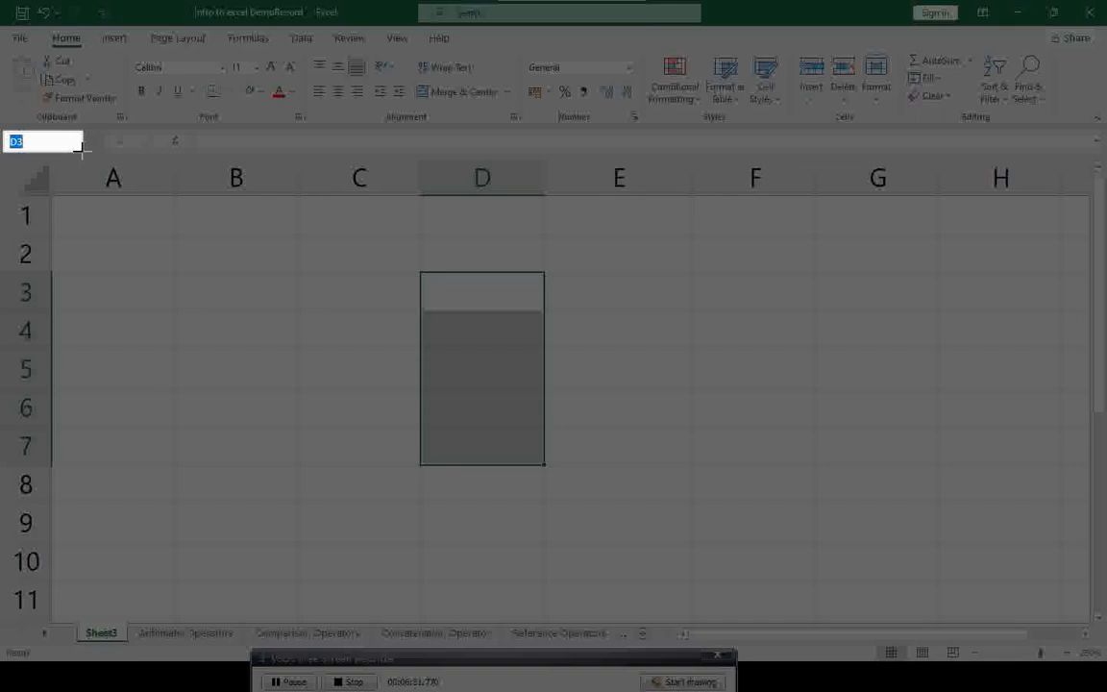
pyautogui.moveTo(83, 149); pyautogui.dragTo(83, 153)
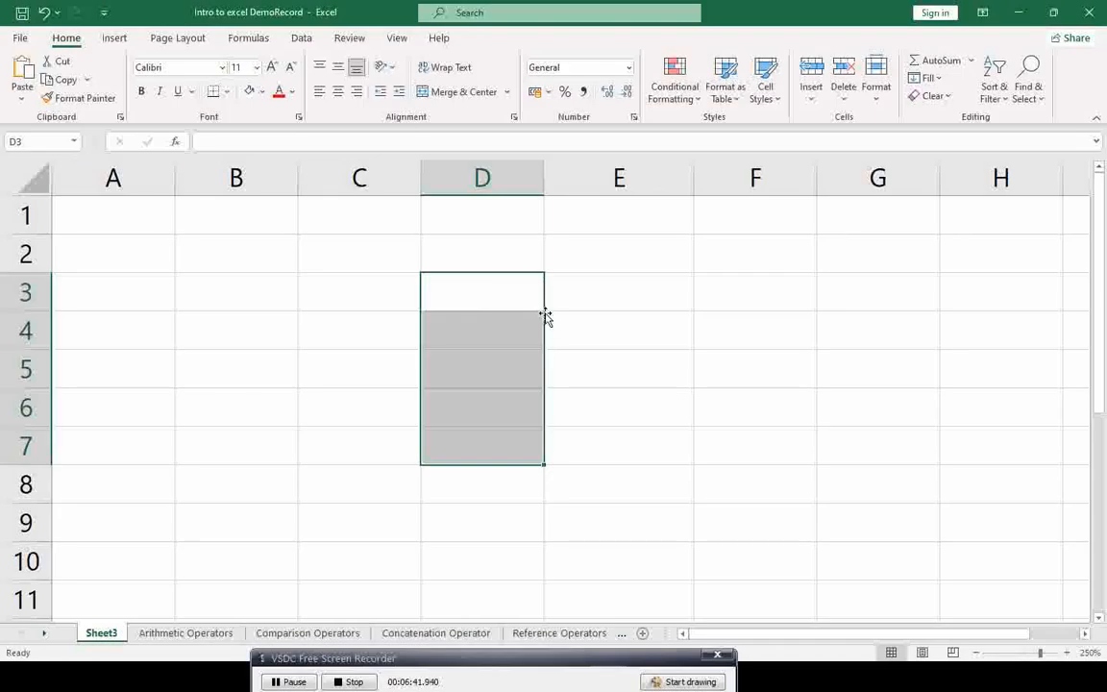
# Step: Select C2:F6 and A2:C5, snip the 5R x 4C size, then reveal the Formula Bar point
pyautogui.click(495, 288)
pyautogui.moveTo(331, 246); pyautogui.dragTo(716, 424)
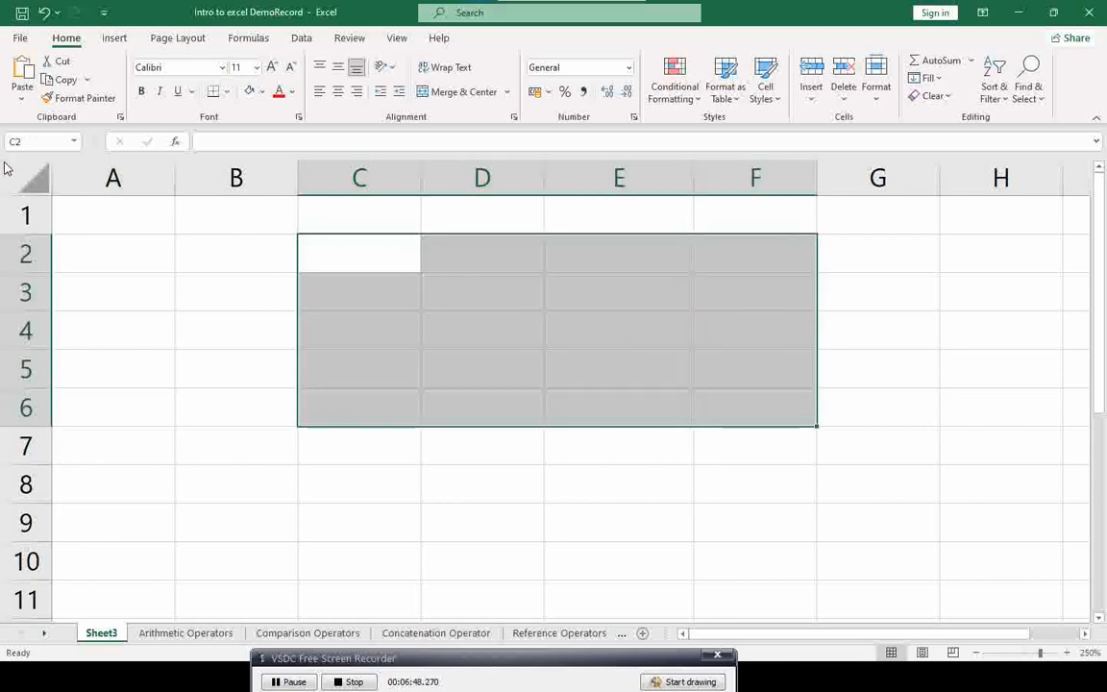
pyautogui.press('super+shift+s')
pyautogui.moveTo(6, 135); pyautogui.dragTo(82, 148)
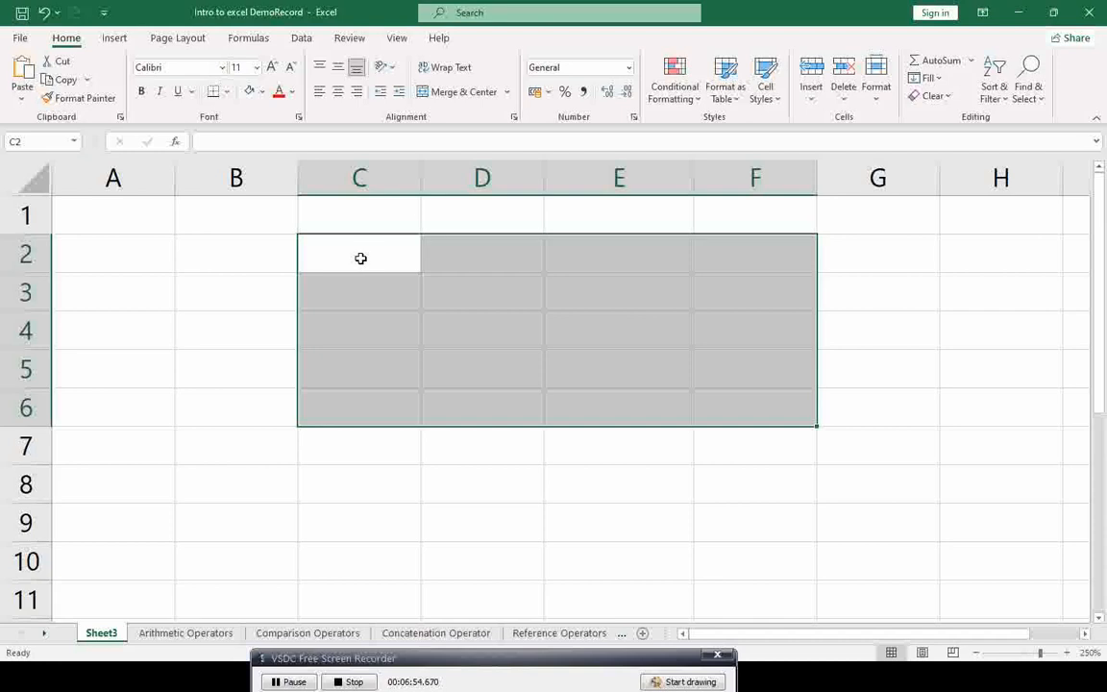
pyautogui.click(354, 254)
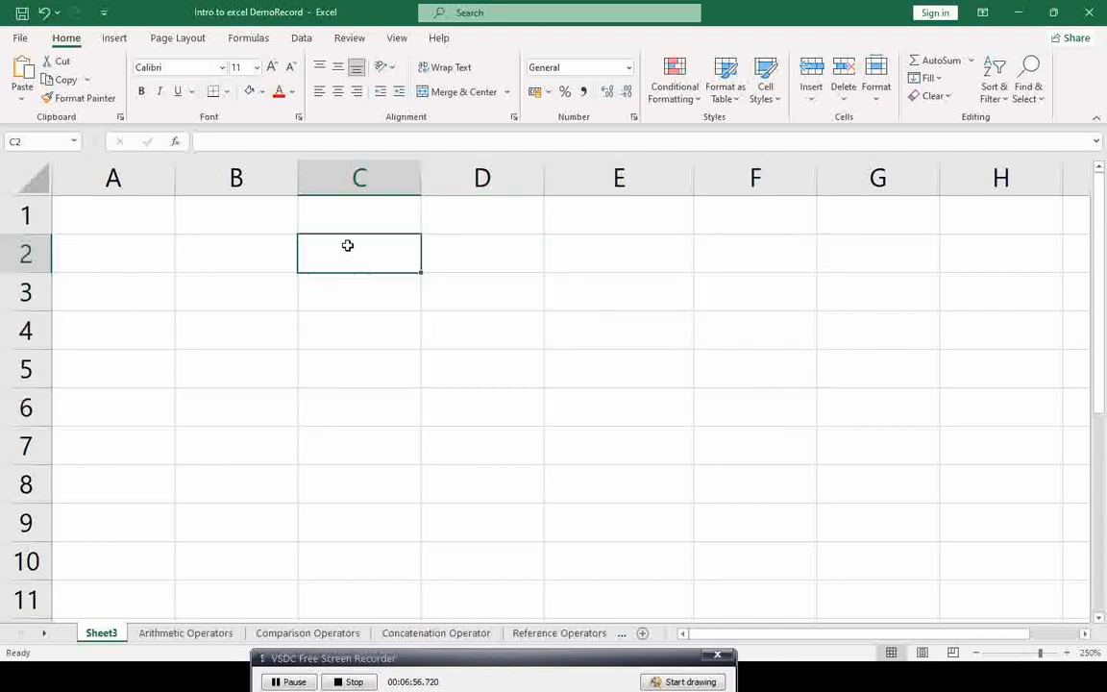
pyautogui.moveTo(351, 264); pyautogui.dragTo(148, 378)
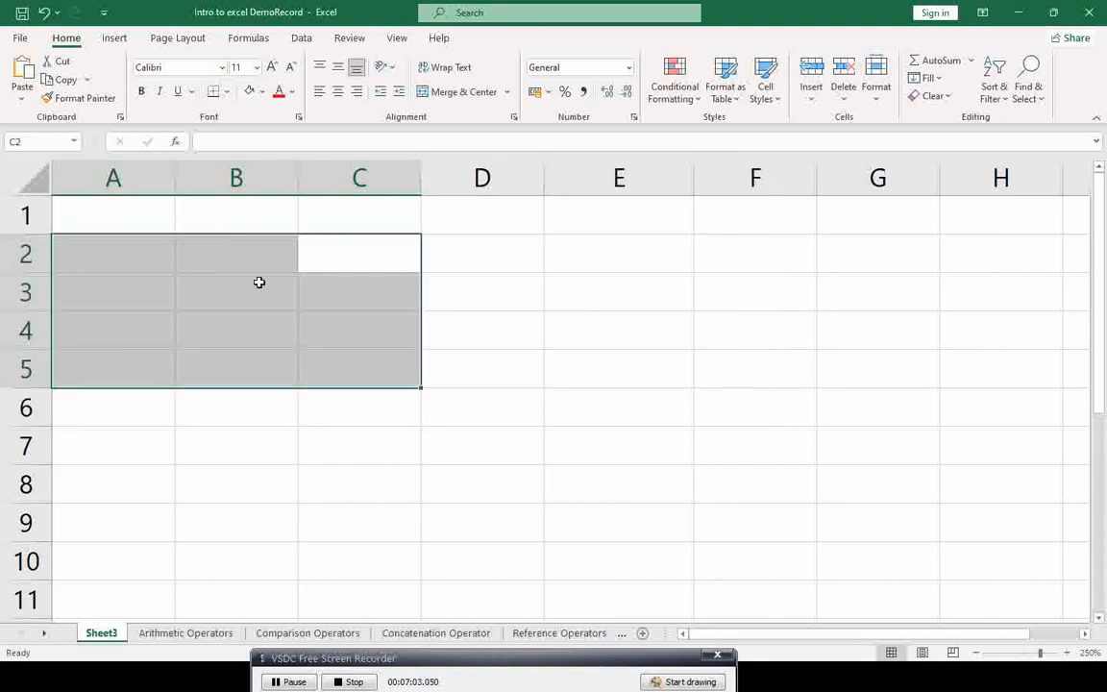
pyautogui.click(394, 260)
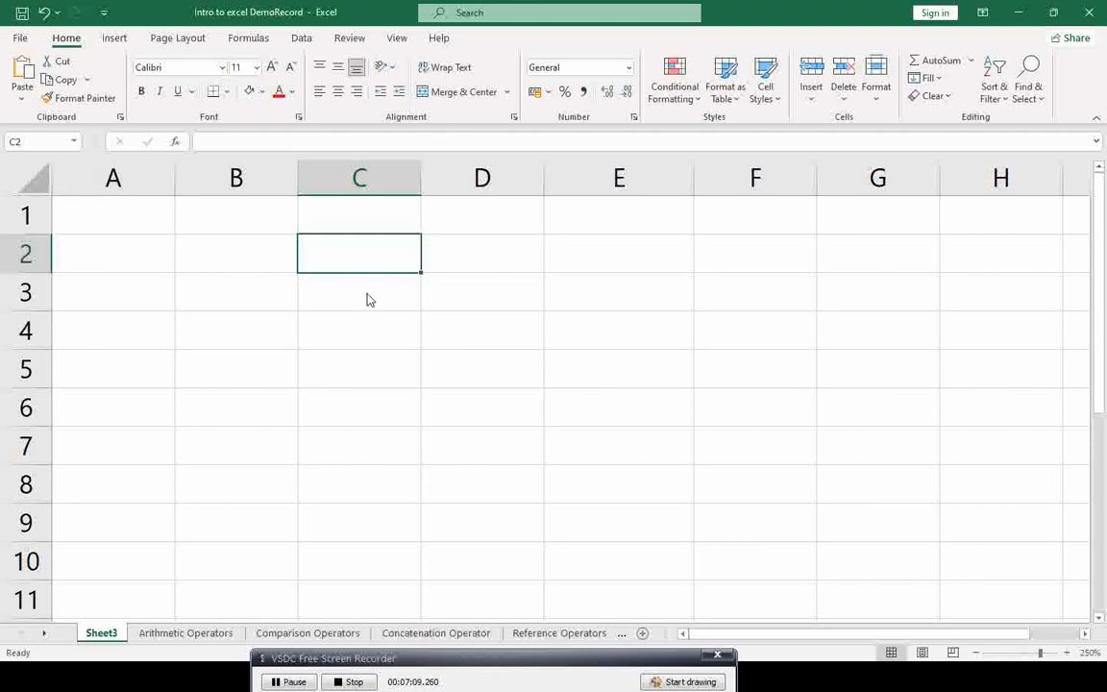
pyautogui.hotkey('alt', 'Tab')
pyautogui.press('Right')
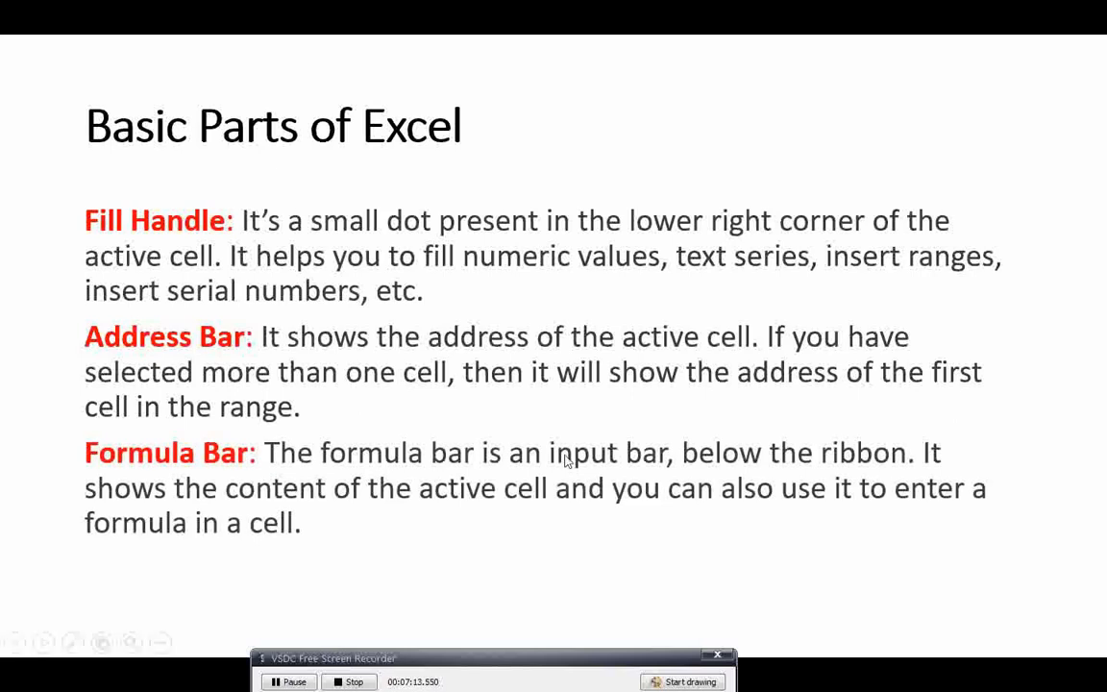
# Step: Back in Excel, screenshot the ribbon's Home tab commands
pyautogui.hotkey('alt', 'Tab')
pyautogui.press('super+shift+s')
pyautogui.moveTo(14, 31); pyautogui.dragTo(837, 122)
pyautogui.press('super+shift+s')
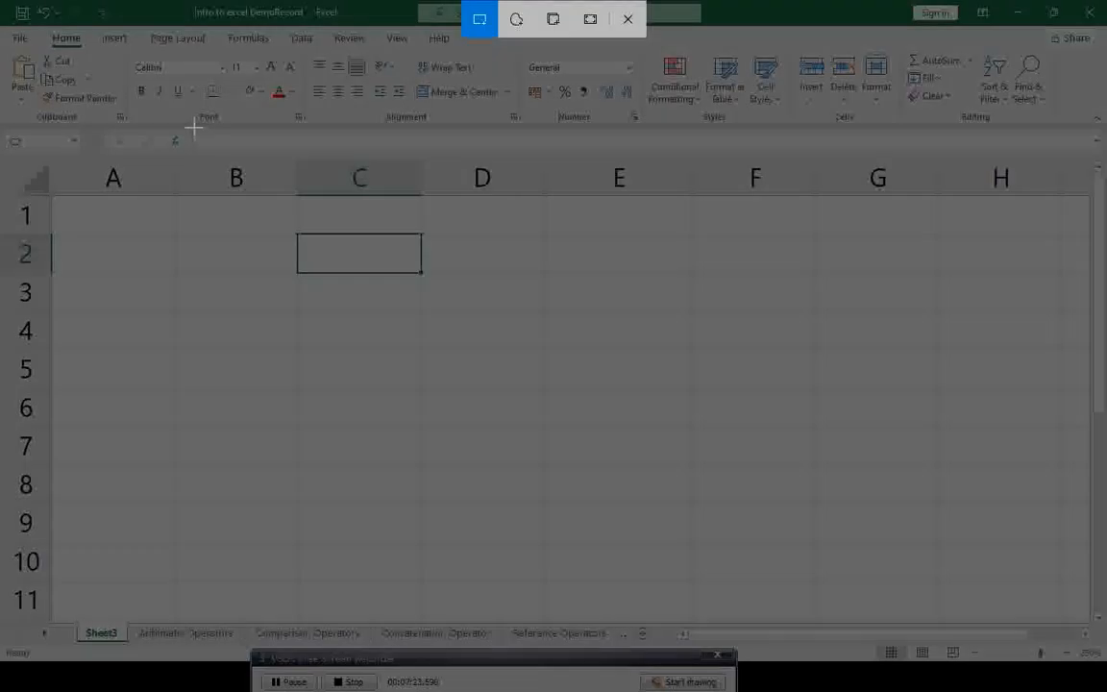
pyautogui.moveTo(196, 129); pyautogui.dragTo(798, 152)
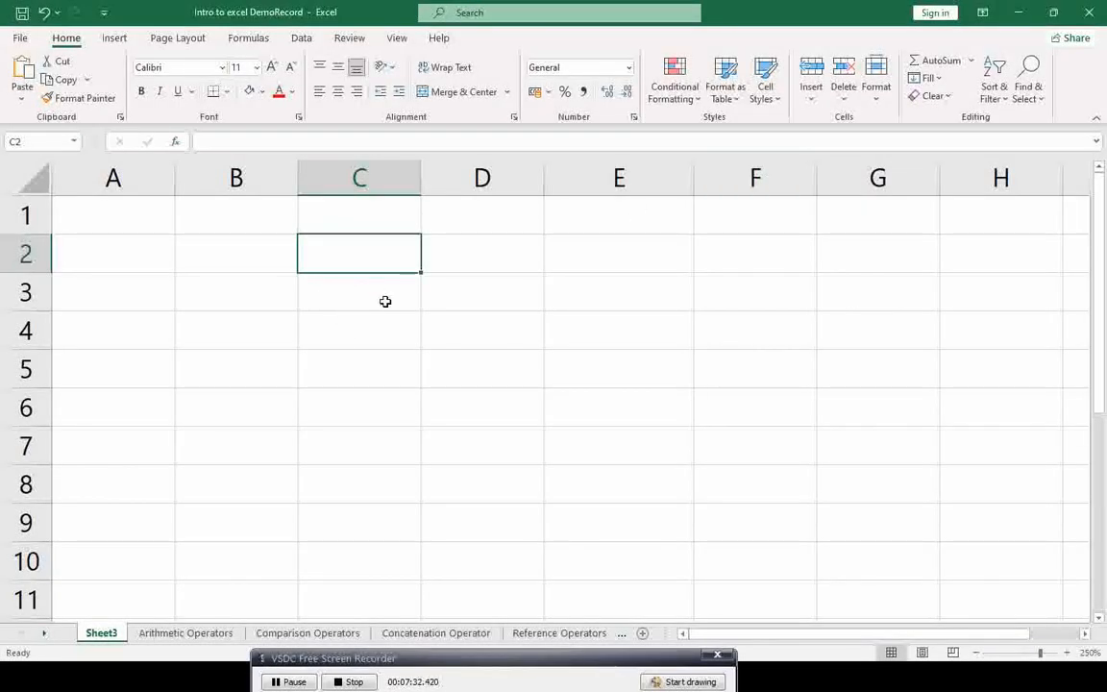
pyautogui.click(385, 300)
pyautogui.click(369, 257)
pyautogui.click(365, 301)
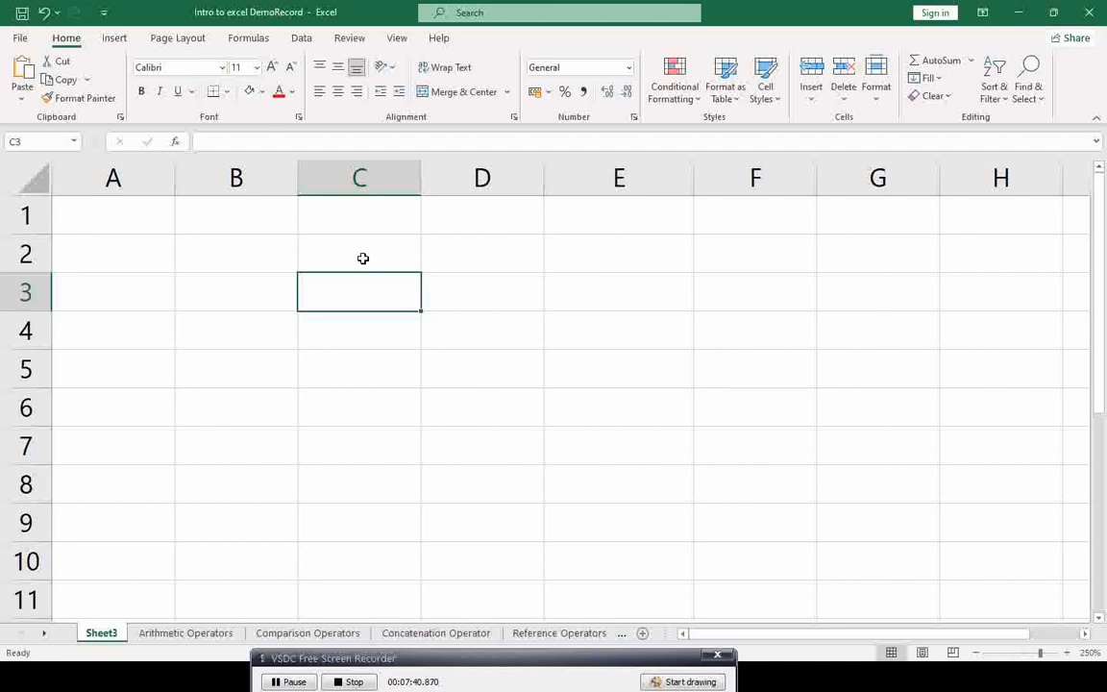
pyautogui.click(363, 257)
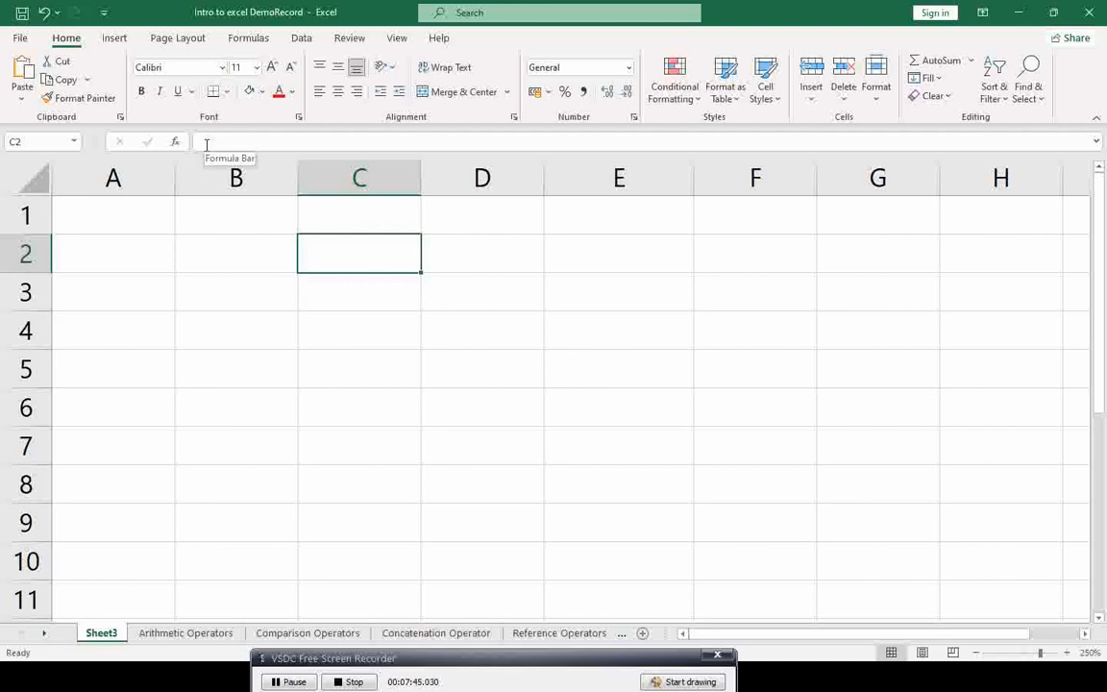
pyautogui.click(381, 292)
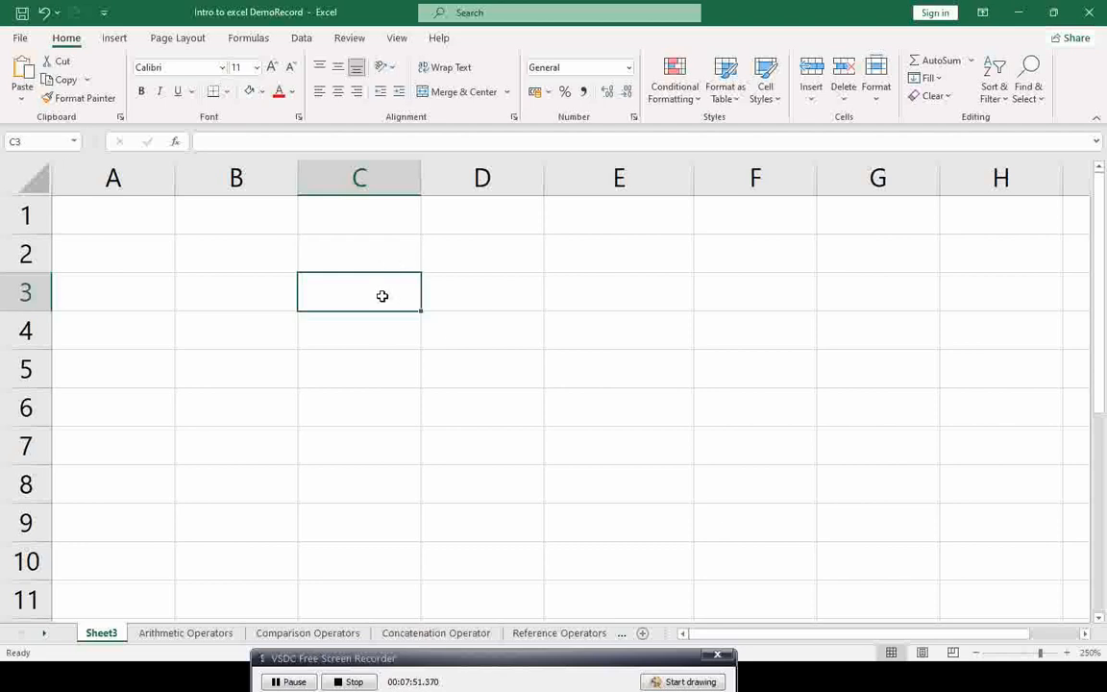
# Step: Enter 5 in C3 and screenshot its cell address and contents
pyautogui.write('5')
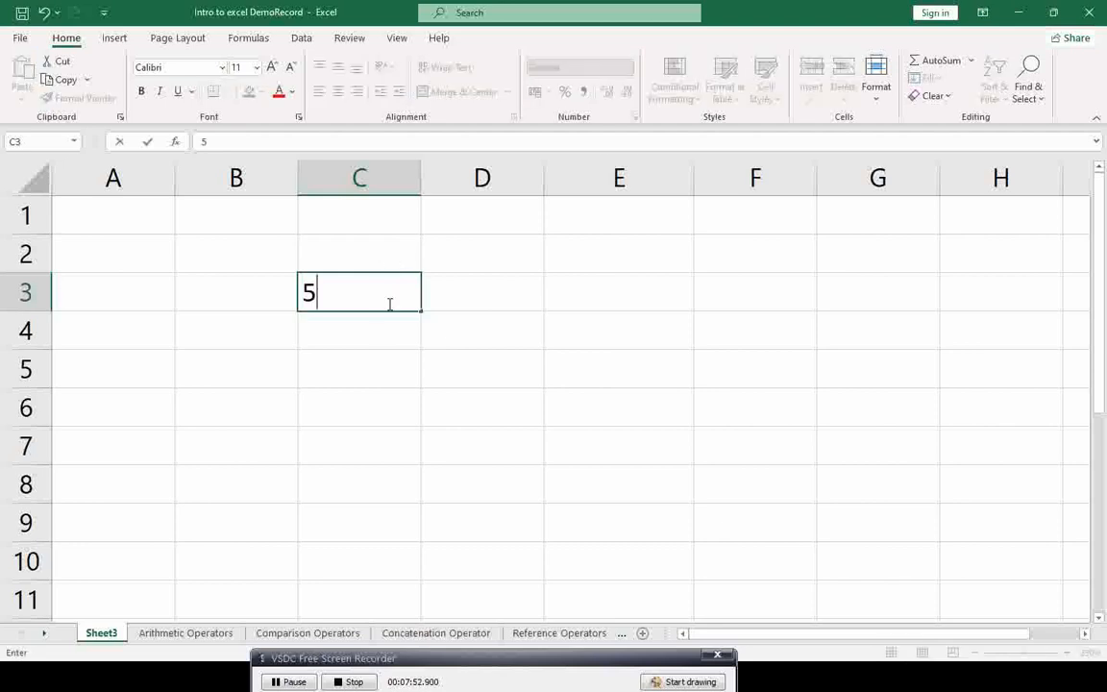
pyautogui.click(476, 304)
pyautogui.click(390, 298)
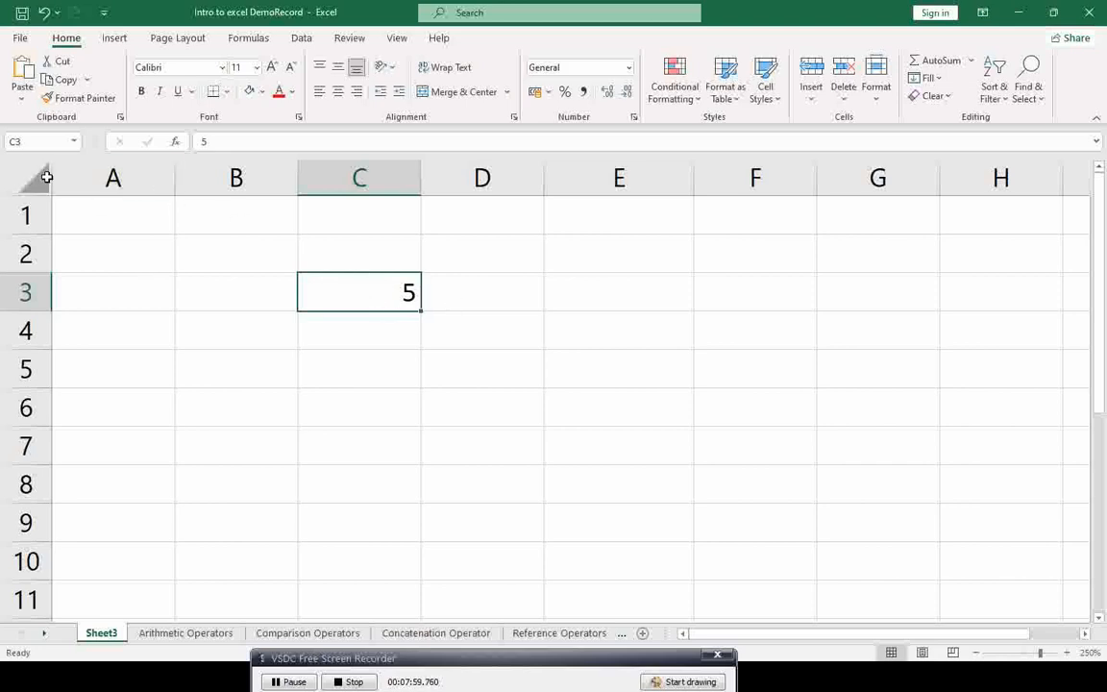
pyautogui.press('super+shift+s')
pyautogui.moveTo(2, 118); pyautogui.dragTo(87, 151)
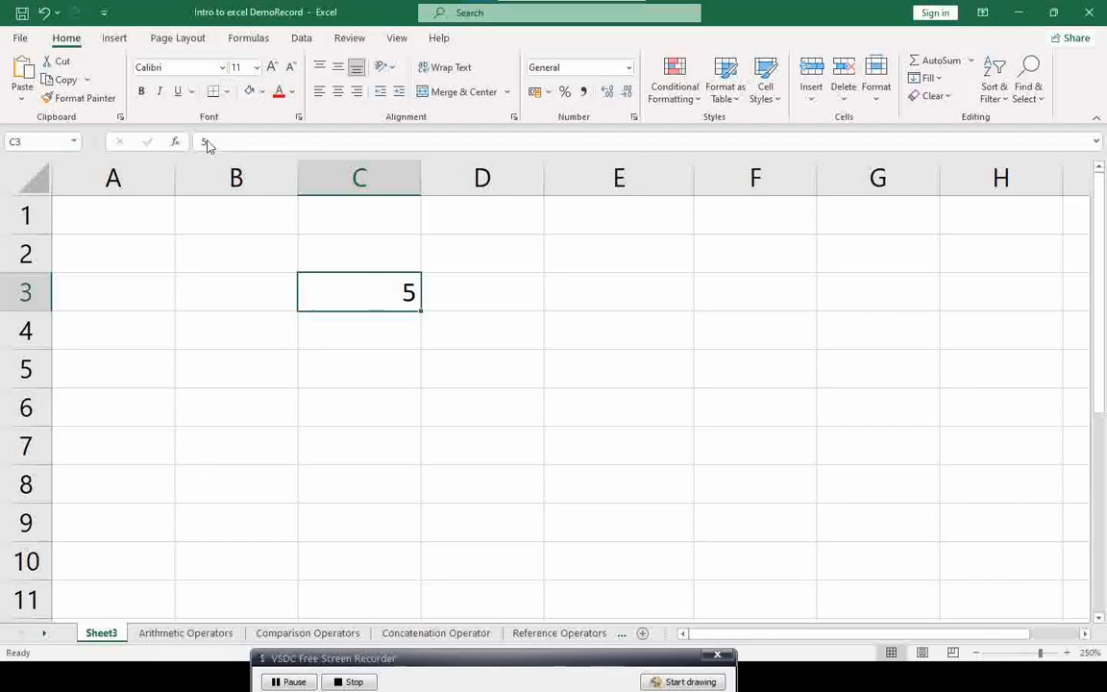
pyautogui.press('super+shift+s')
pyautogui.moveTo(202, 142); pyautogui.dragTo(247, 144)
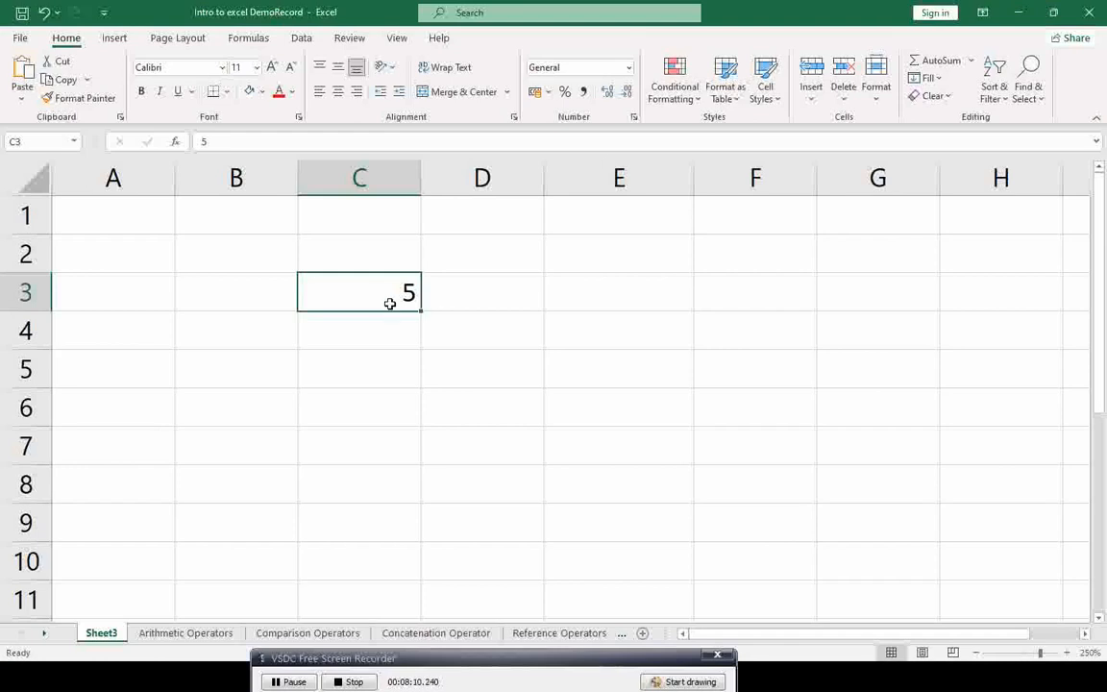
# Step: Enter the formula =1+4 in C3, screenshot it, then advance the slides to the Ribbon definition
pyautogui.write('=')
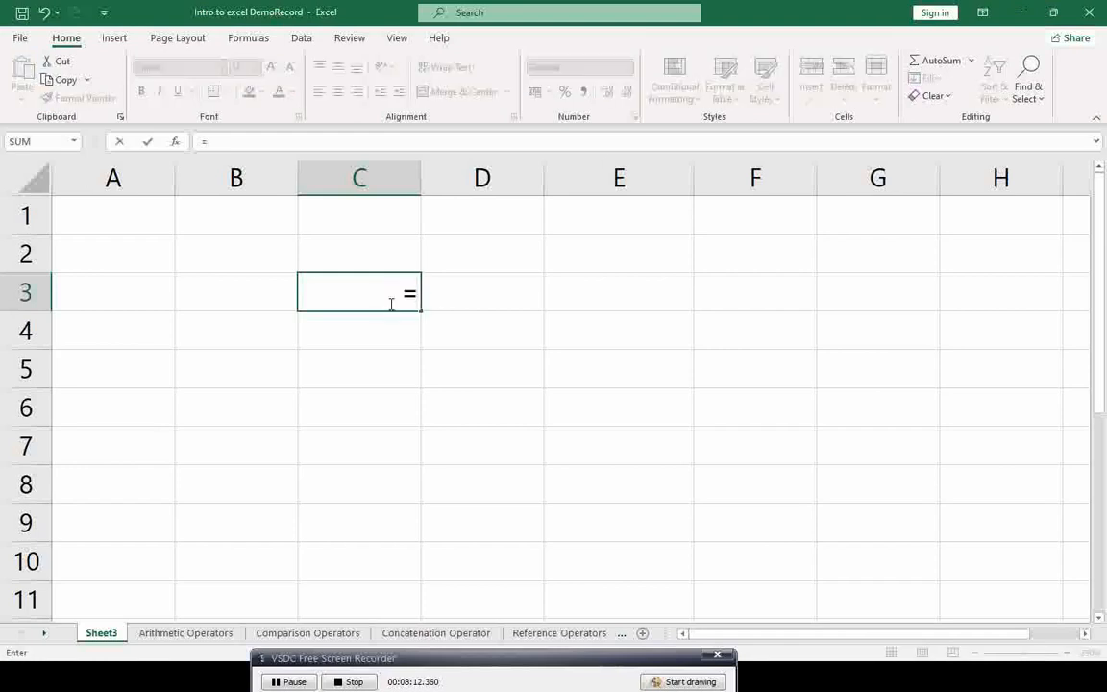
pyautogui.write('1+4')
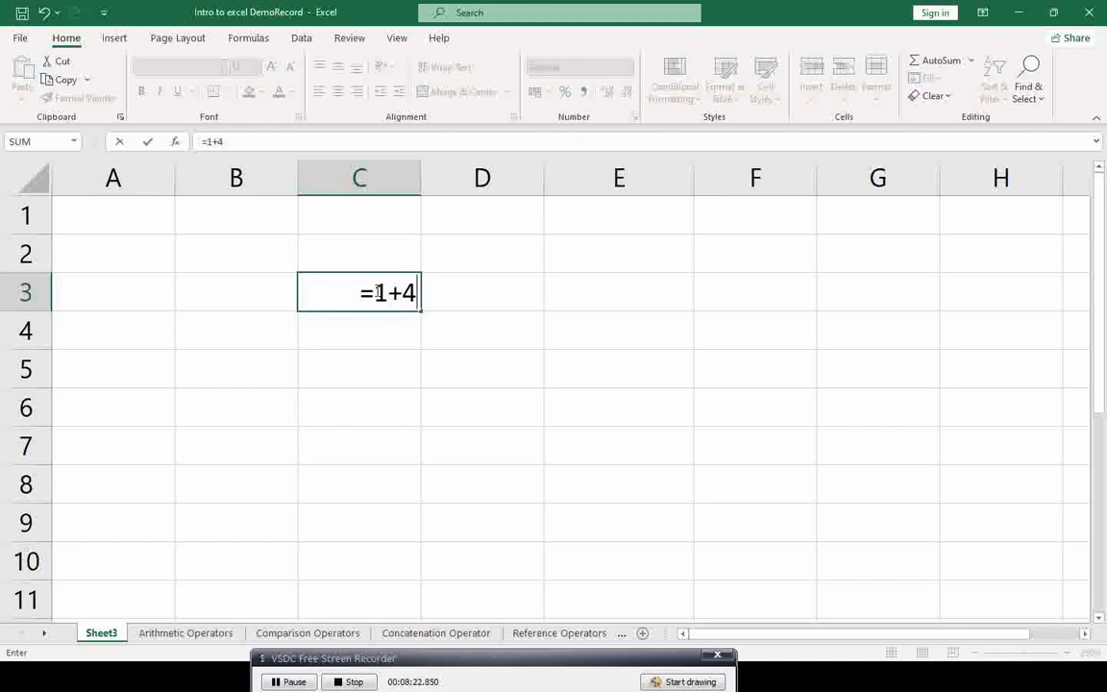
pyautogui.moveTo(378, 292); pyautogui.dragTo(332, 290)
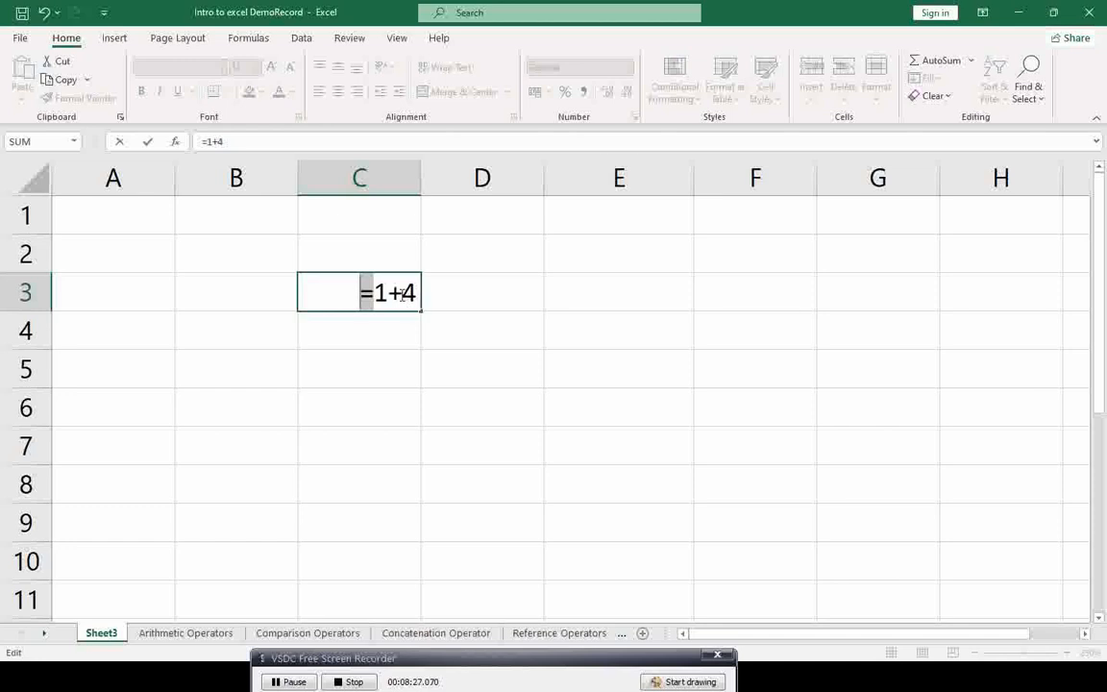
pyautogui.click(377, 292)
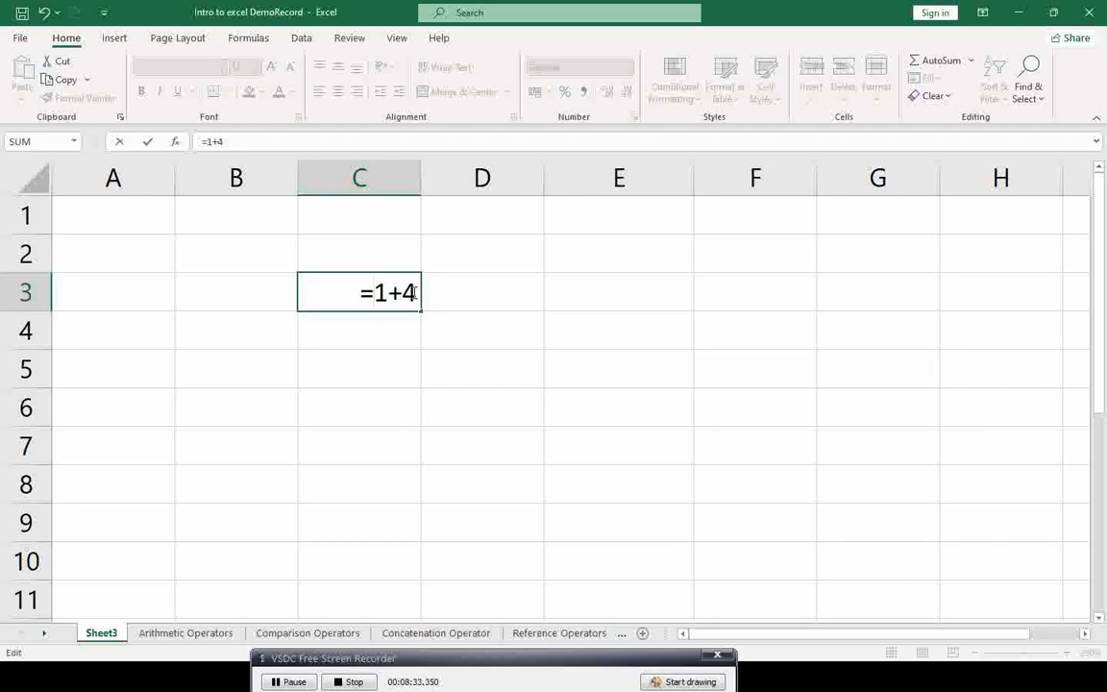
pyautogui.press('Return')
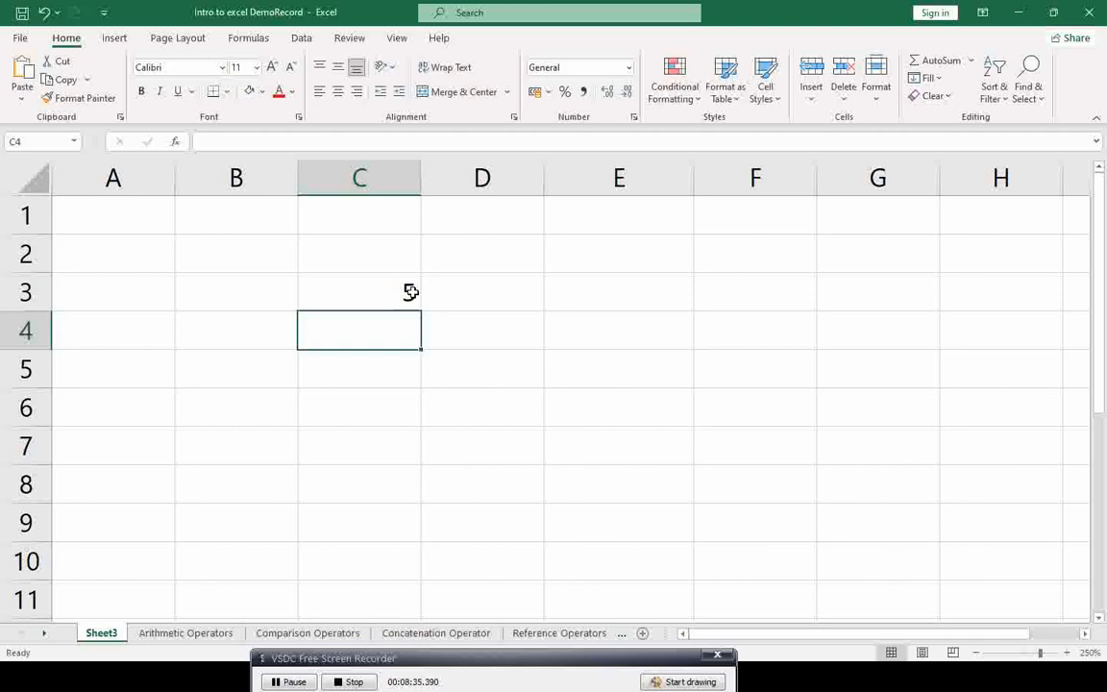
pyautogui.click(410, 292)
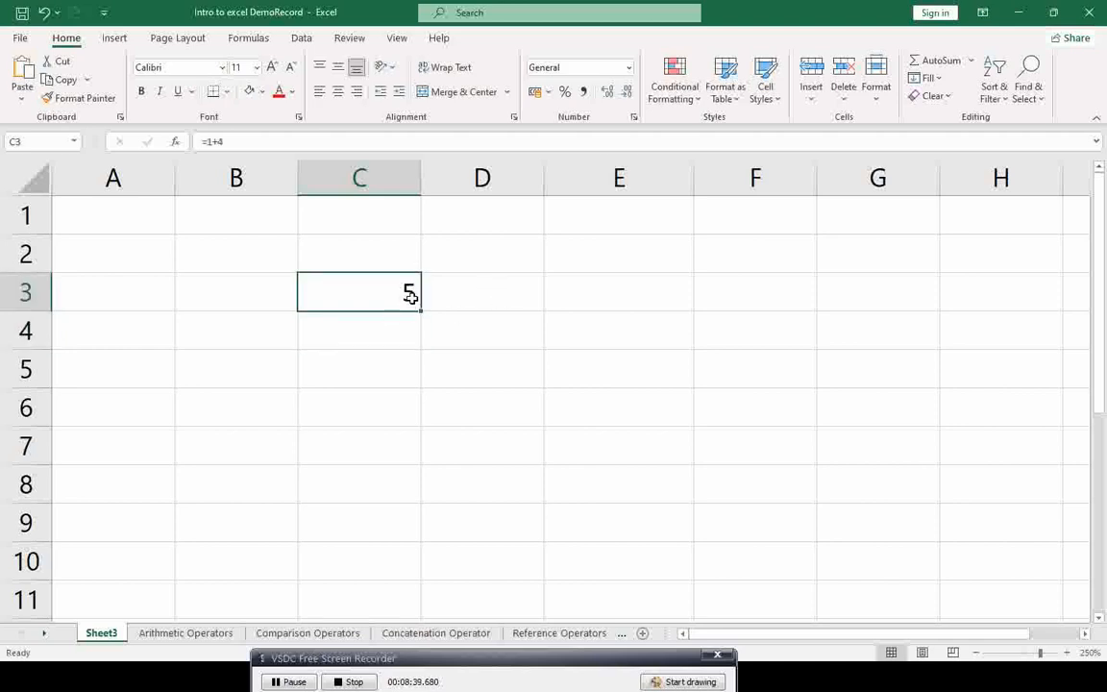
pyautogui.press('super+shift+s')
pyautogui.moveTo(192, 133); pyautogui.dragTo(243, 149)
pyautogui.press('super+shift+s')
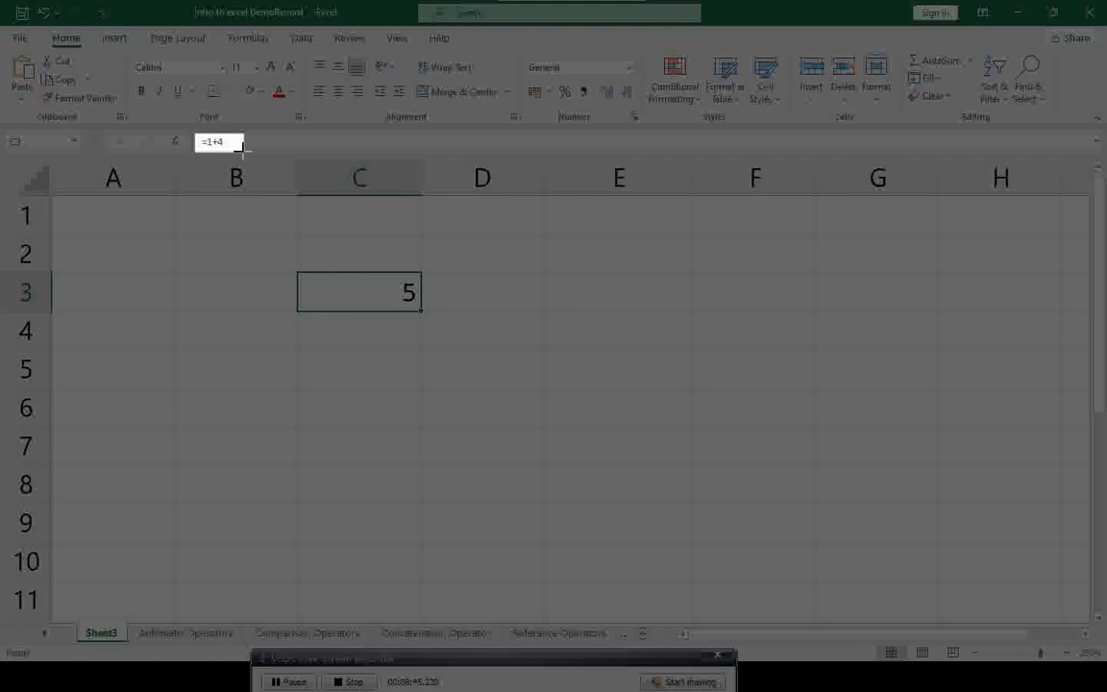
pyautogui.moveTo(243, 146); pyautogui.dragTo(243, 150)
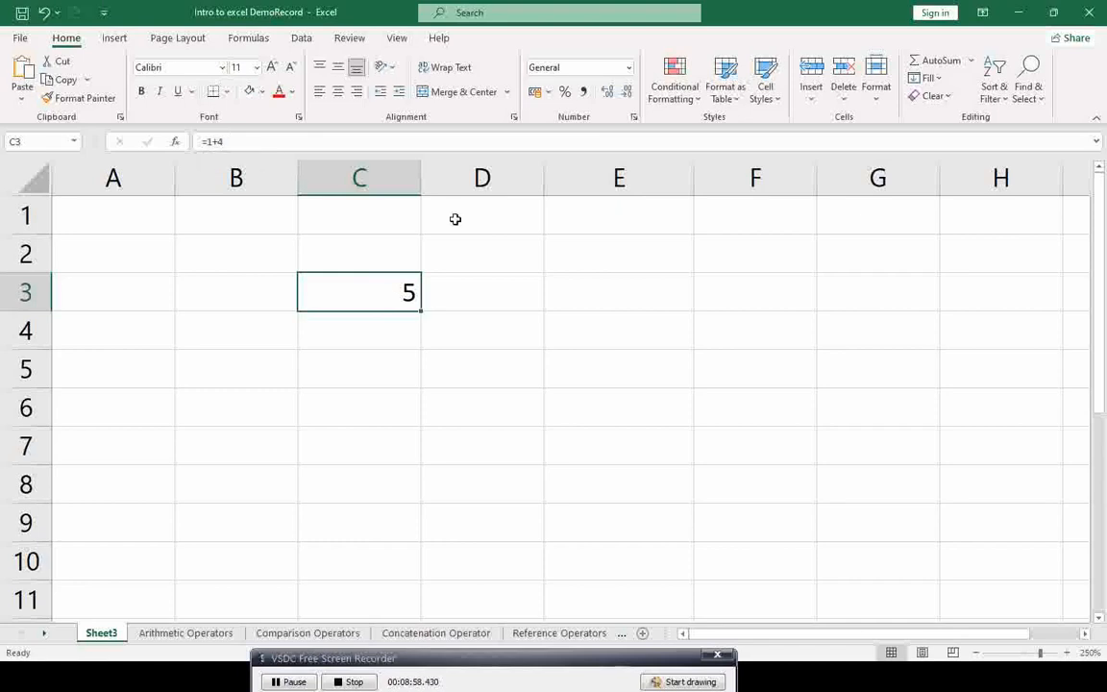
pyautogui.hotkey('alt', 'Tab')
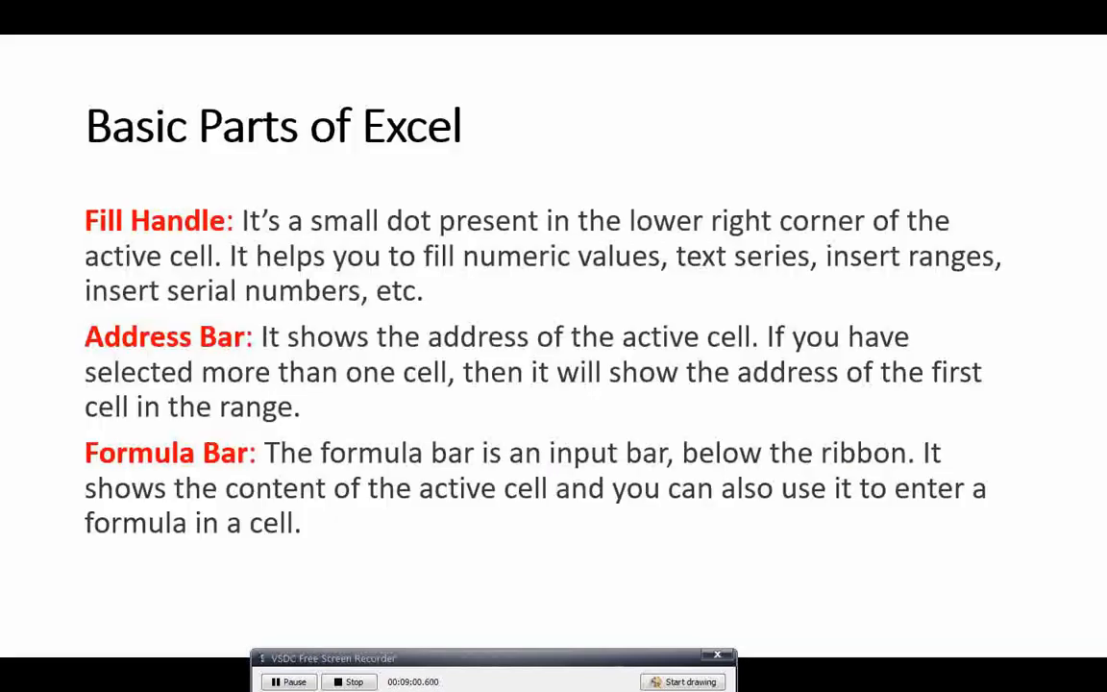
pyautogui.press('Right')
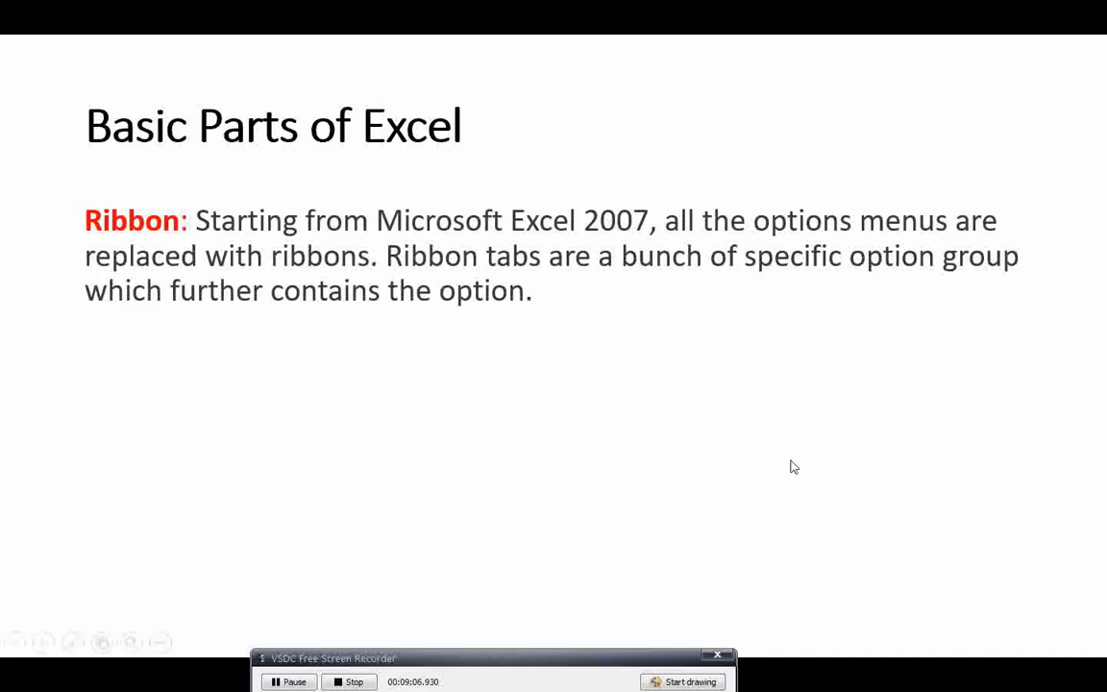
# Step: Back in Excel, screenshot the full ribbon of commands
pyautogui.hotkey('alt', 'Tab')
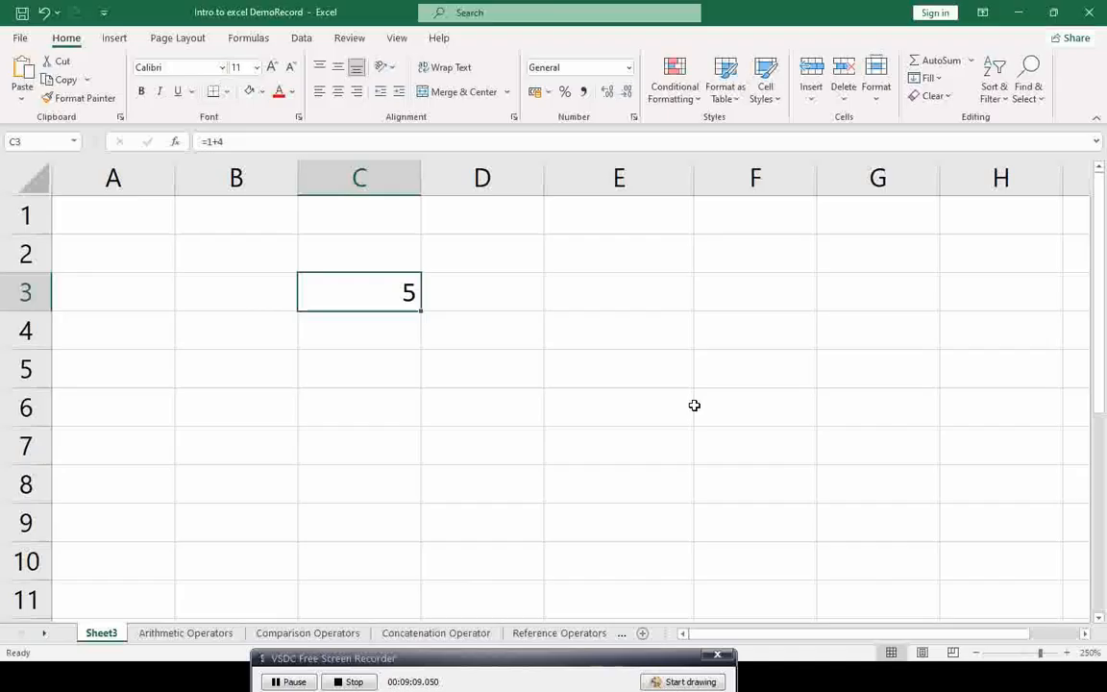
pyautogui.press('super+shift+s')
pyautogui.moveTo(43, 45)
pyautogui.mouseDown()
pyautogui.moveTo(494, 91)
pyautogui.moveTo(977, 117)
pyautogui.mouseUp()
# Step: Browse the Insert, Page Layout, Formulas, Data and View tabs, then return to Home
pyautogui.click(113, 38)
pyautogui.click(177, 39)
pyautogui.click(248, 39)
pyautogui.click(301, 39)
pyautogui.click(397, 38)
pyautogui.click(248, 38)
pyautogui.click(177, 38)
pyautogui.click(113, 39)
pyautogui.click(68, 38)
# Step: Reveal the Worksheet Tab definition in the slide show, then return to Excel
pyautogui.hotkey('alt', 'Tab')
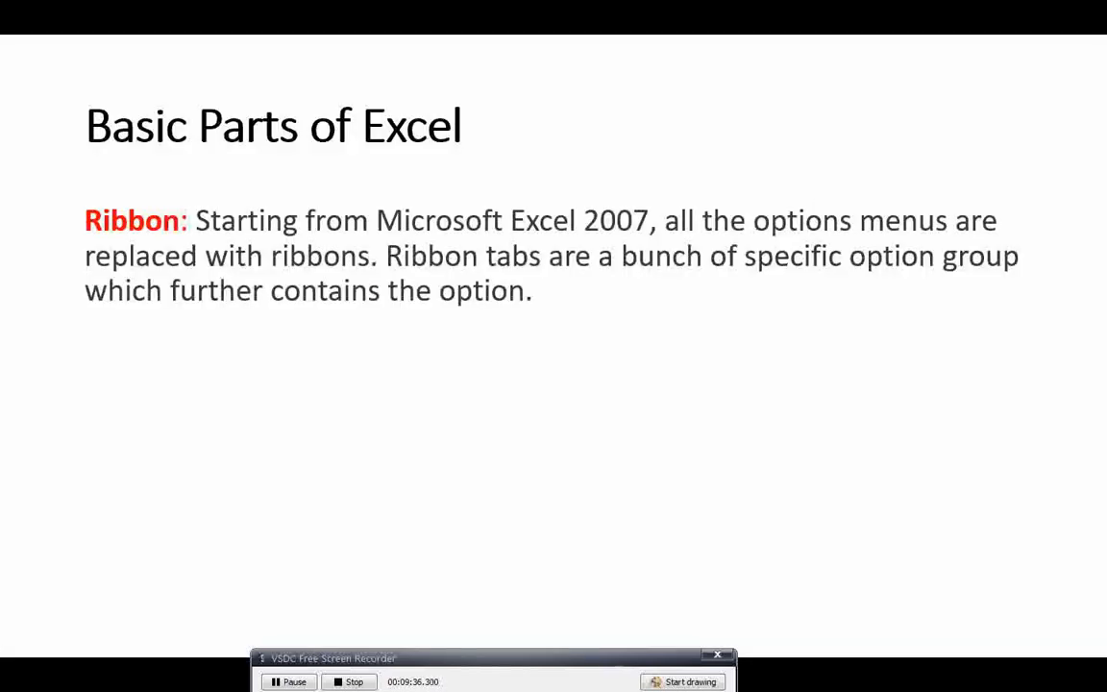
pyautogui.press('Right')
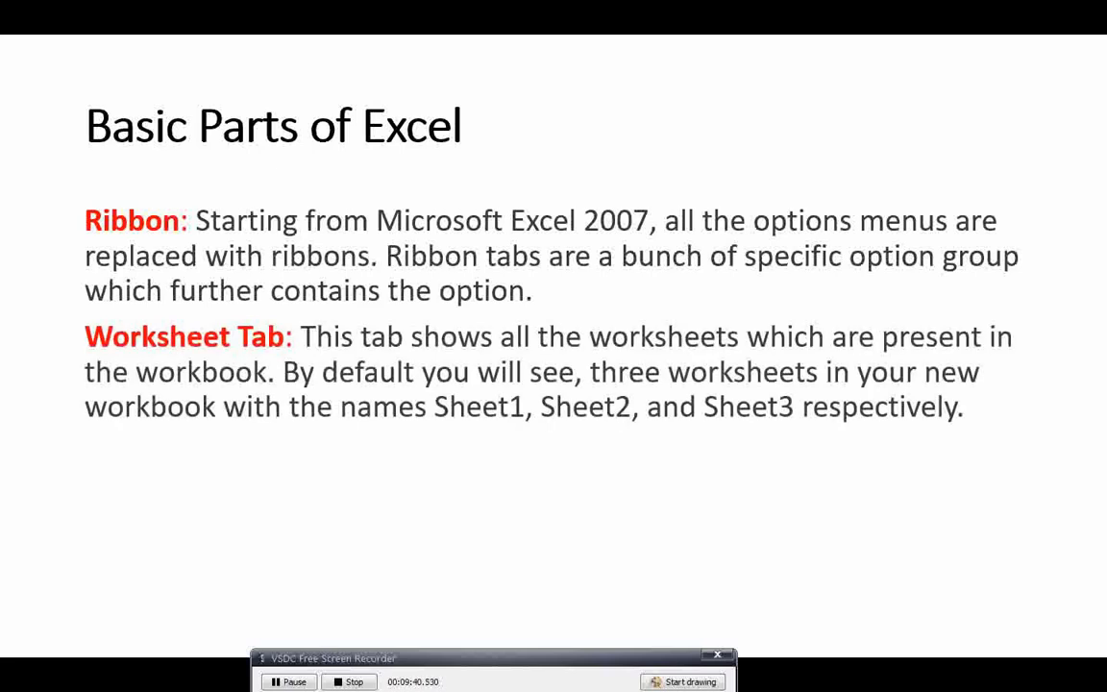
pyautogui.hotkey('alt', 'Tab')
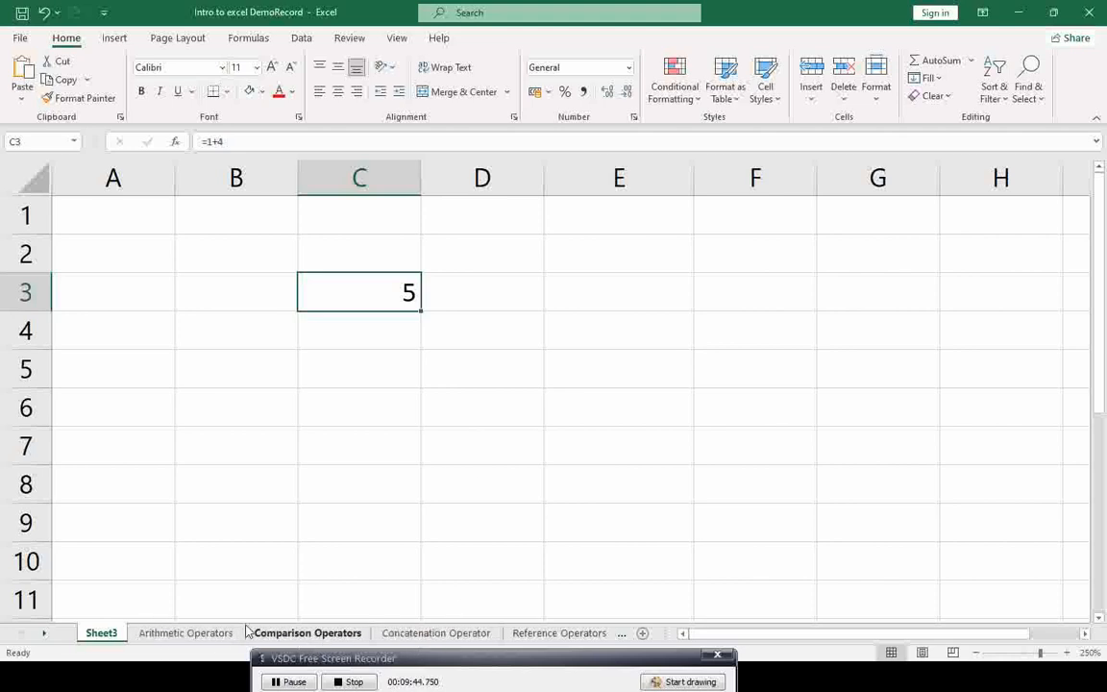
pyautogui.press('super+shift+s')
pyautogui.moveTo(76, 622); pyautogui.dragTo(633, 646)
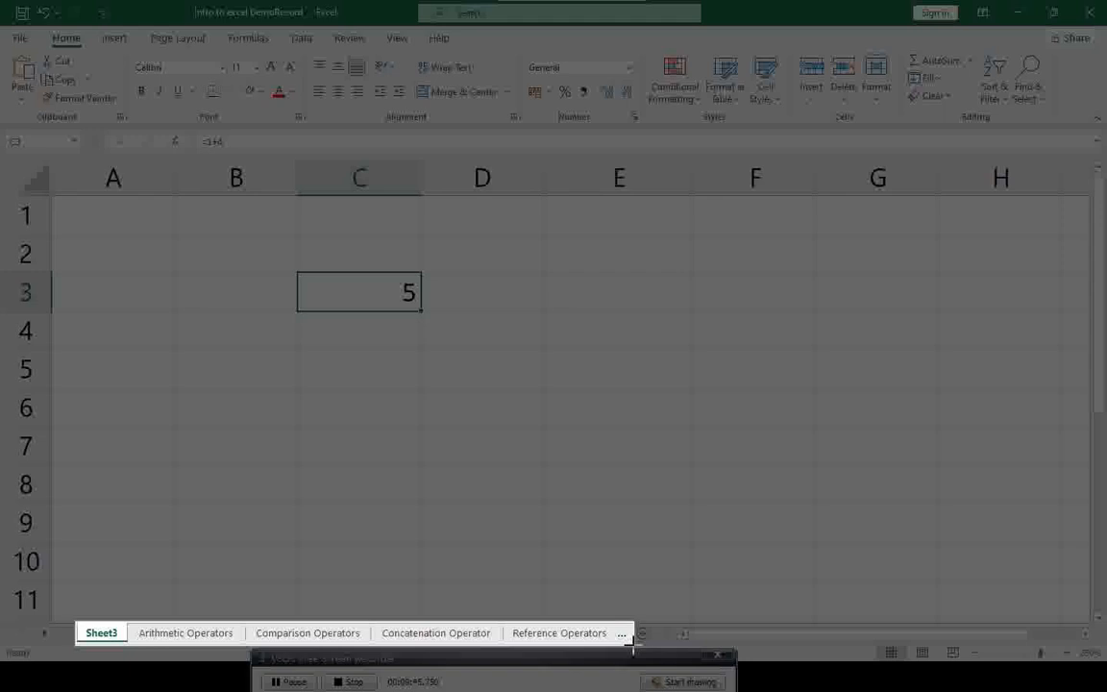
pyautogui.moveTo(633, 647); pyautogui.dragTo(634, 647)
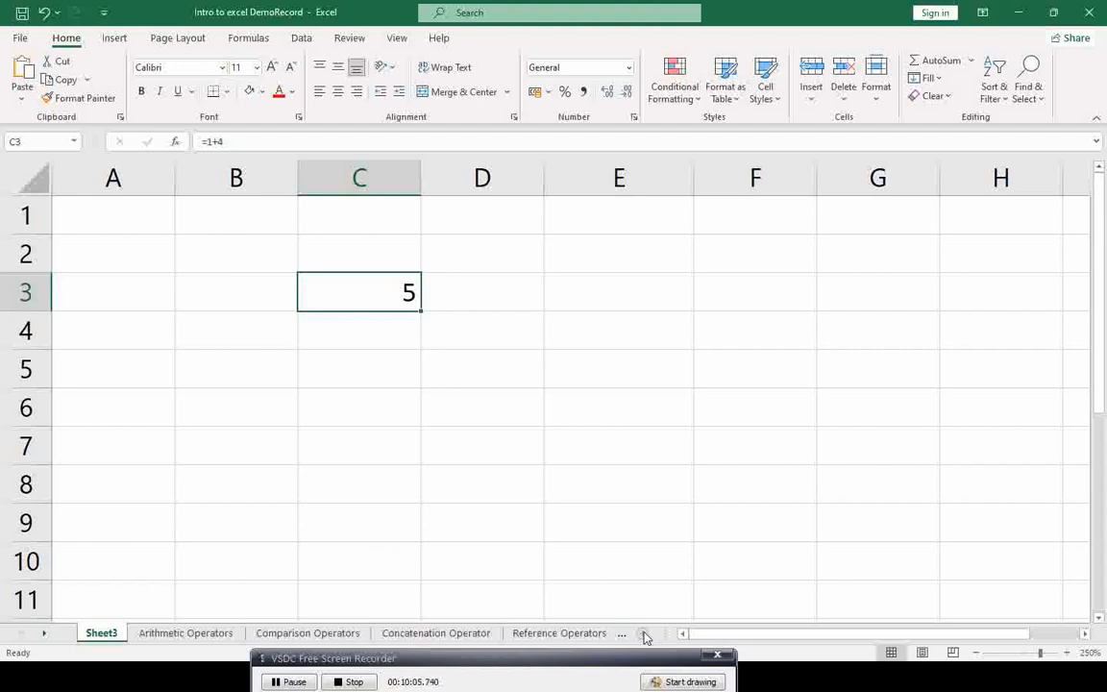
pyautogui.press('super+shift+s')
pyautogui.moveTo(631, 625); pyautogui.dragTo(655, 642)
# Step: Reveal the Status Bar definition beneath Worksheet Tab, then return to Excel
pyautogui.hotkey('alt', 'Tab')
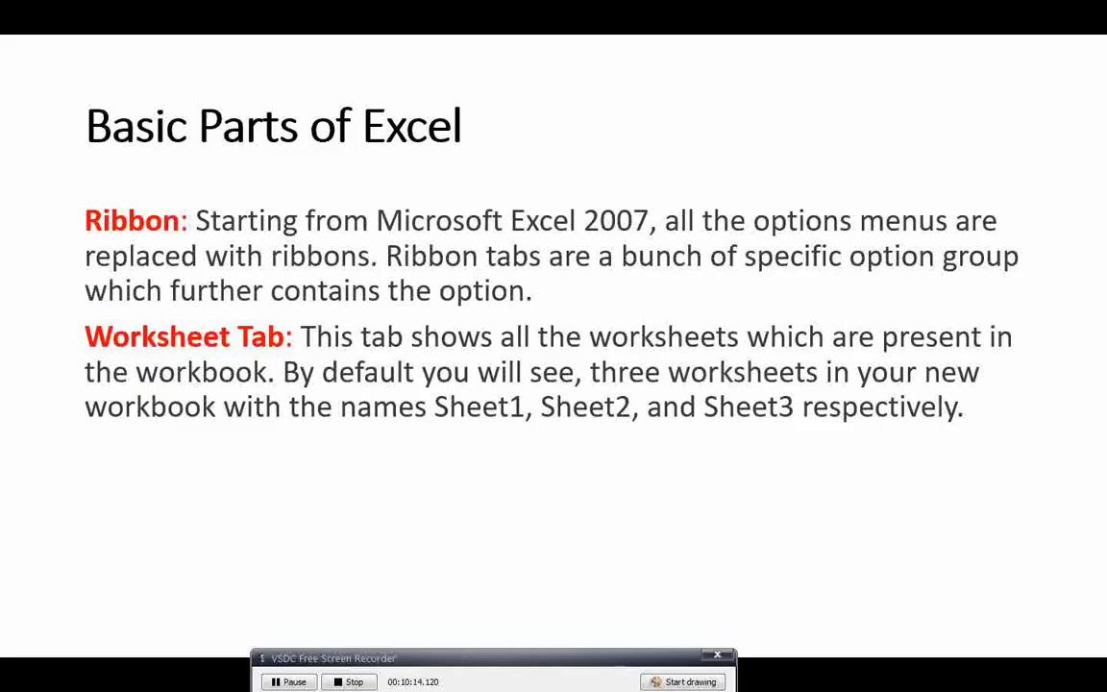
pyautogui.press('Right')
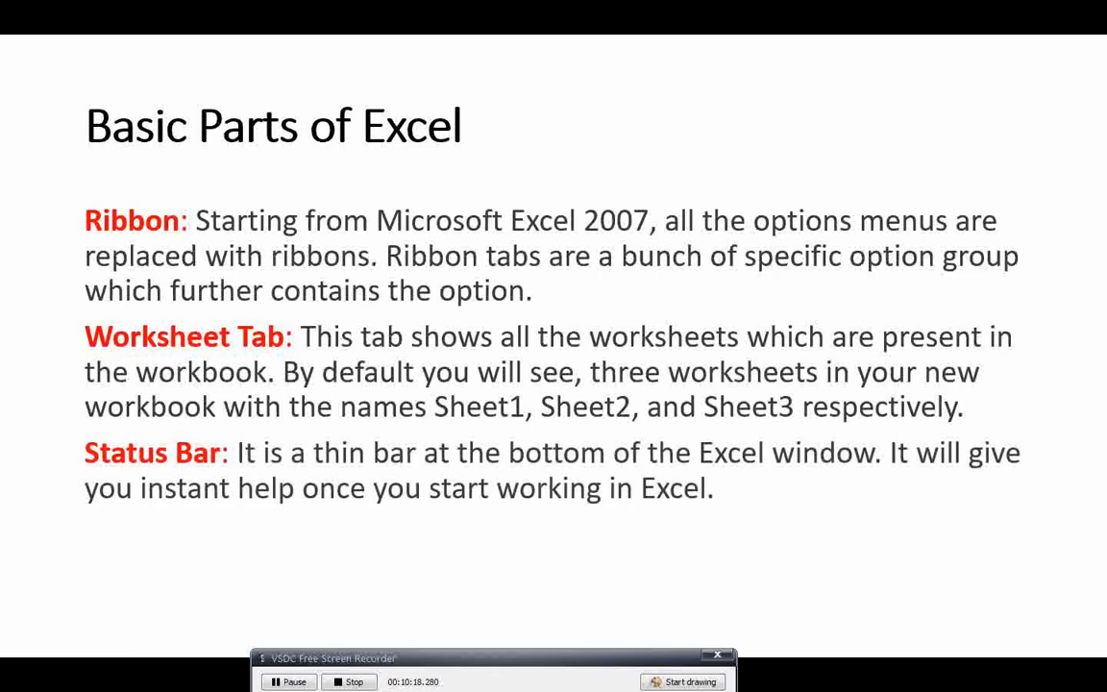
pyautogui.hotkey('alt', 'Tab')
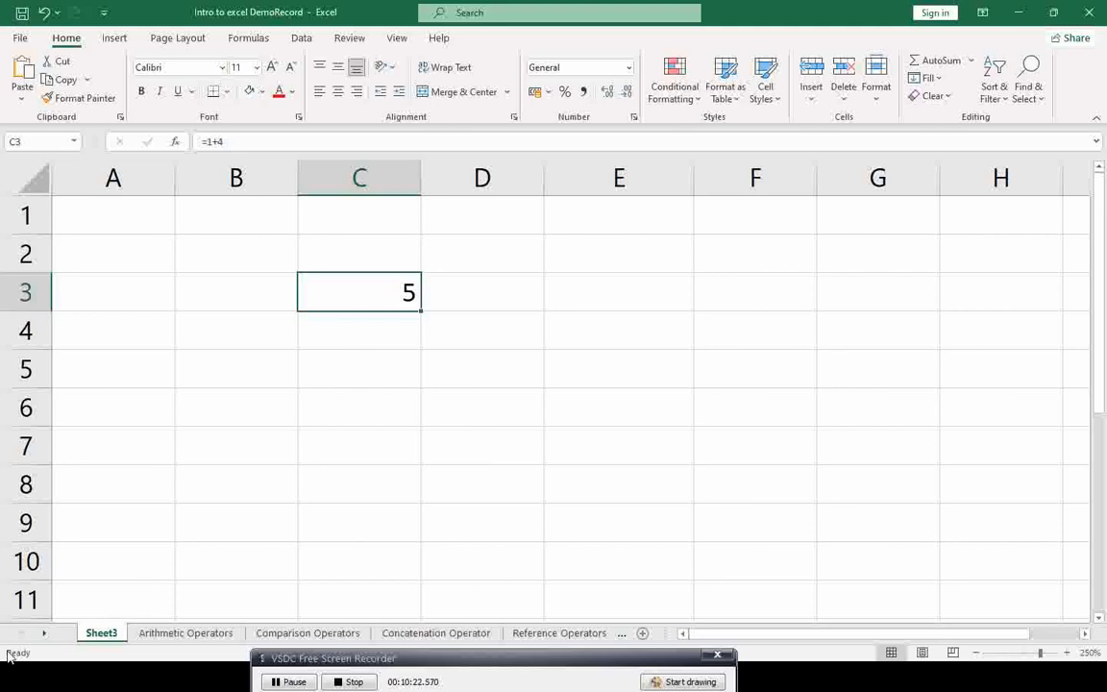
# Step: Screenshot the Ready message in the status bar, then advance to the MS Office Basic Operators slide
pyautogui.press('super+shift+s')
pyautogui.moveTo(2, 648); pyautogui.dragTo(49, 660)
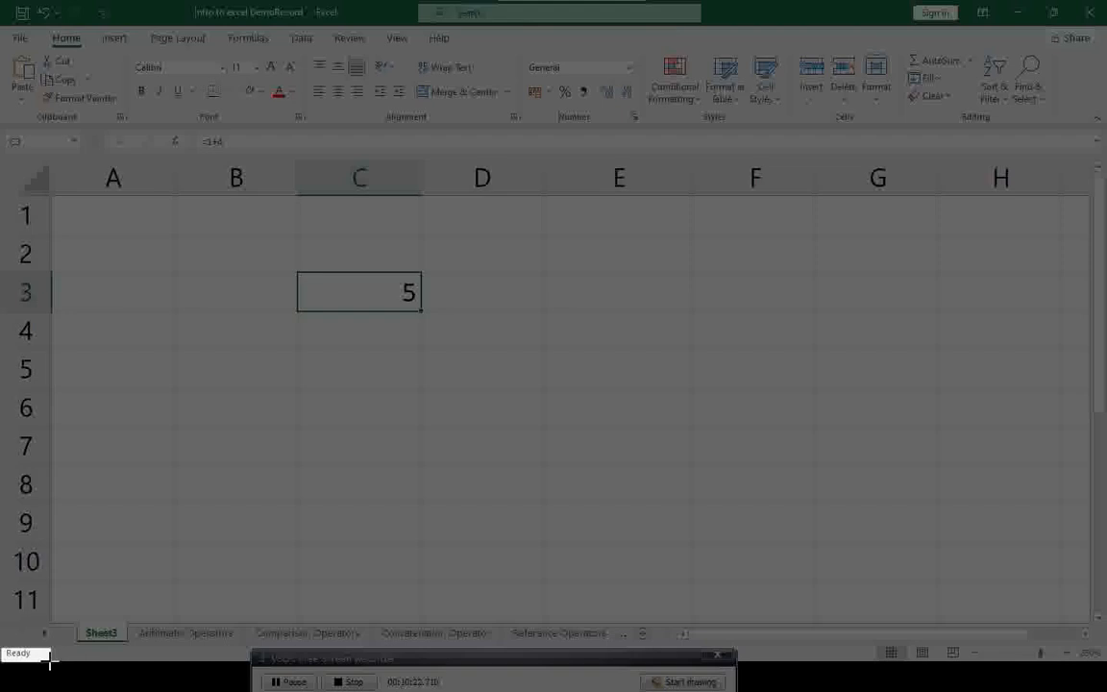
pyautogui.moveTo(49, 662); pyautogui.dragTo(50, 661)
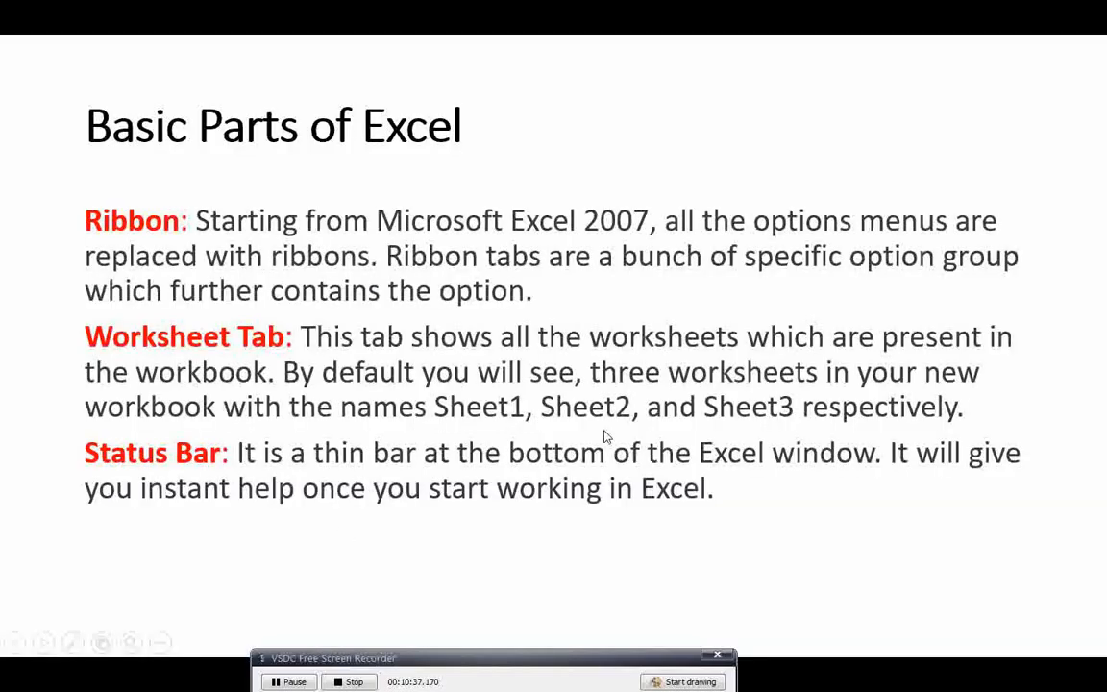
pyautogui.click(605, 435)
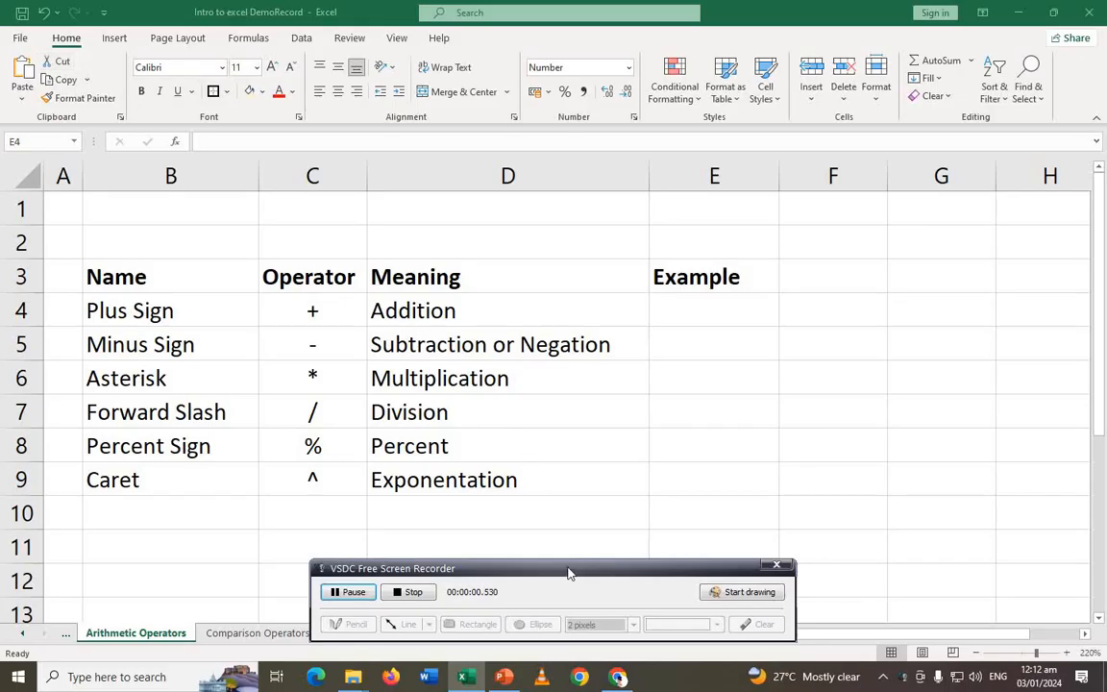
# Step: Leave the PowerPoint slide show and return to Excel's Arithmetic Operators sheet
pyautogui.moveTo(570, 574); pyautogui.dragTo(551, 663)
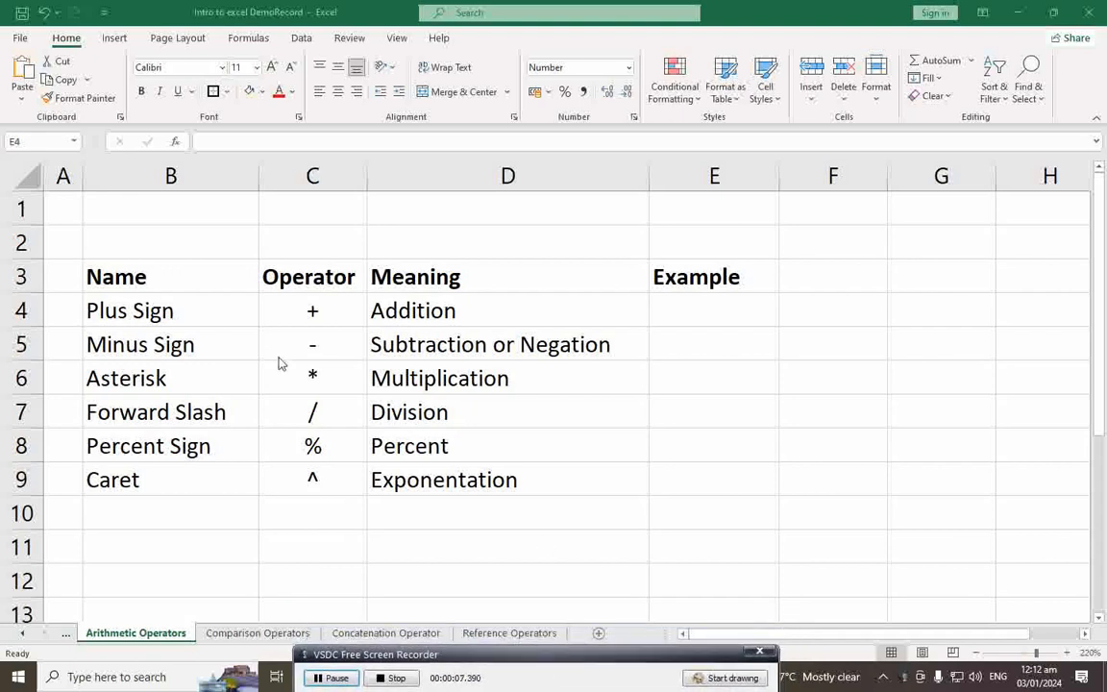
# Step: Walk through the Name, Operator, Meaning and Example headers and the Plus Sign row
pyautogui.hotkey('shift', 'Down')
pyautogui.hotkey('shift', 'Down')
pyautogui.hotkey('shift', 'Down')
pyautogui.hotkey('shift', 'Down')
pyautogui.hotkey('shift', 'Down')
pyautogui.click(160, 279)
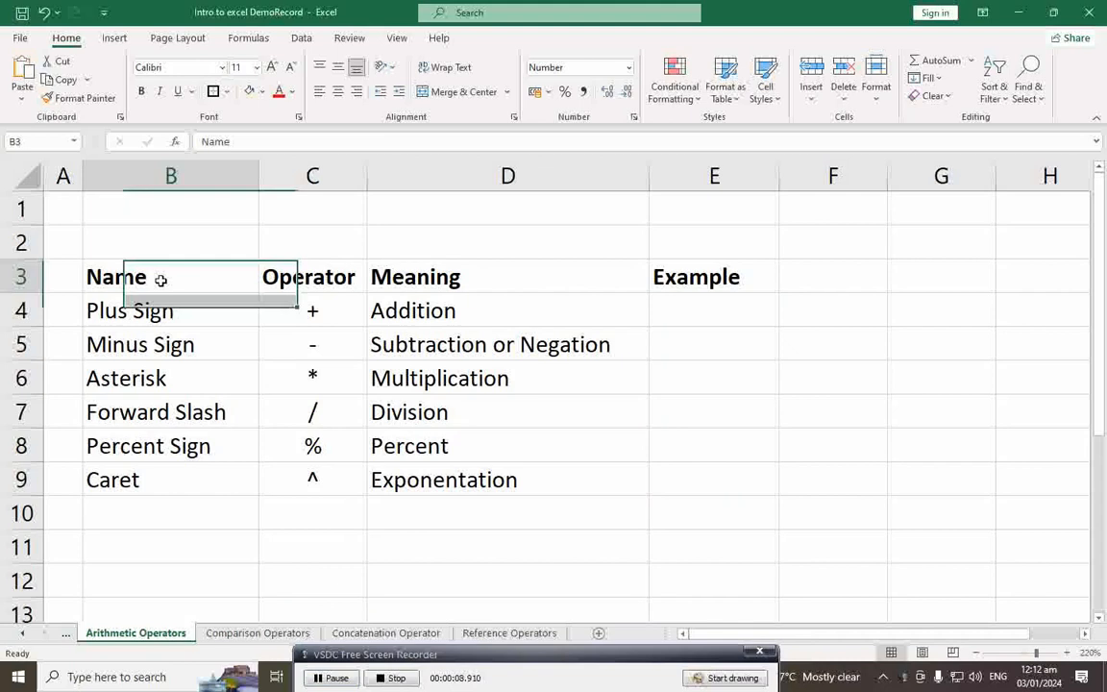
pyautogui.click(336, 276)
pyautogui.click(431, 278)
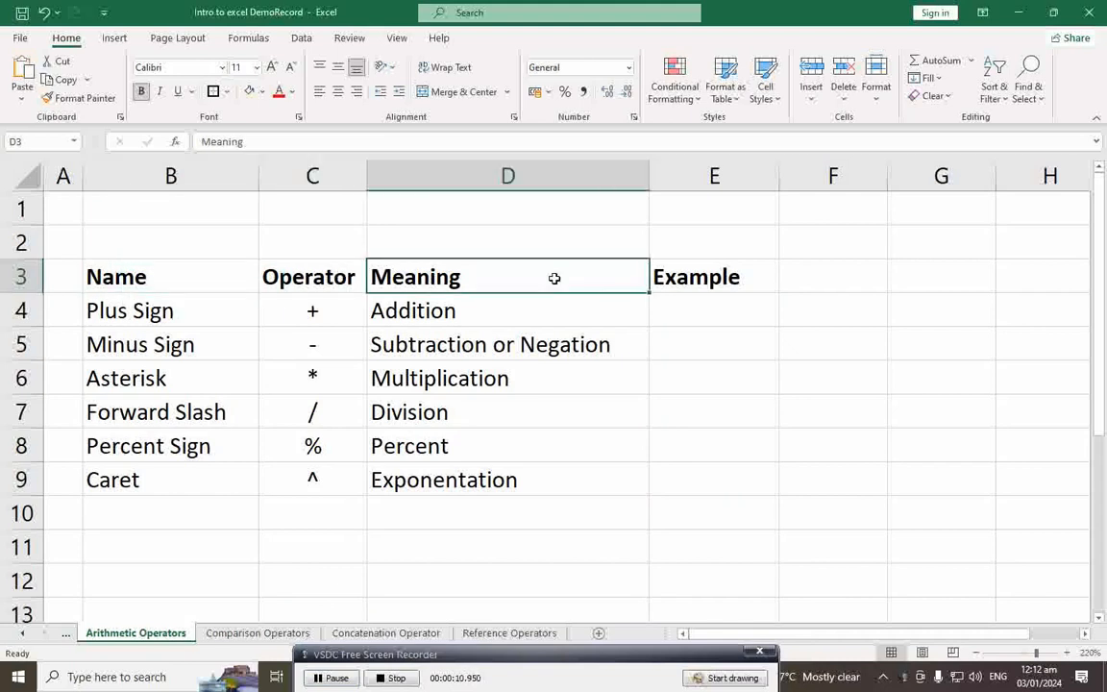
pyautogui.click(687, 280)
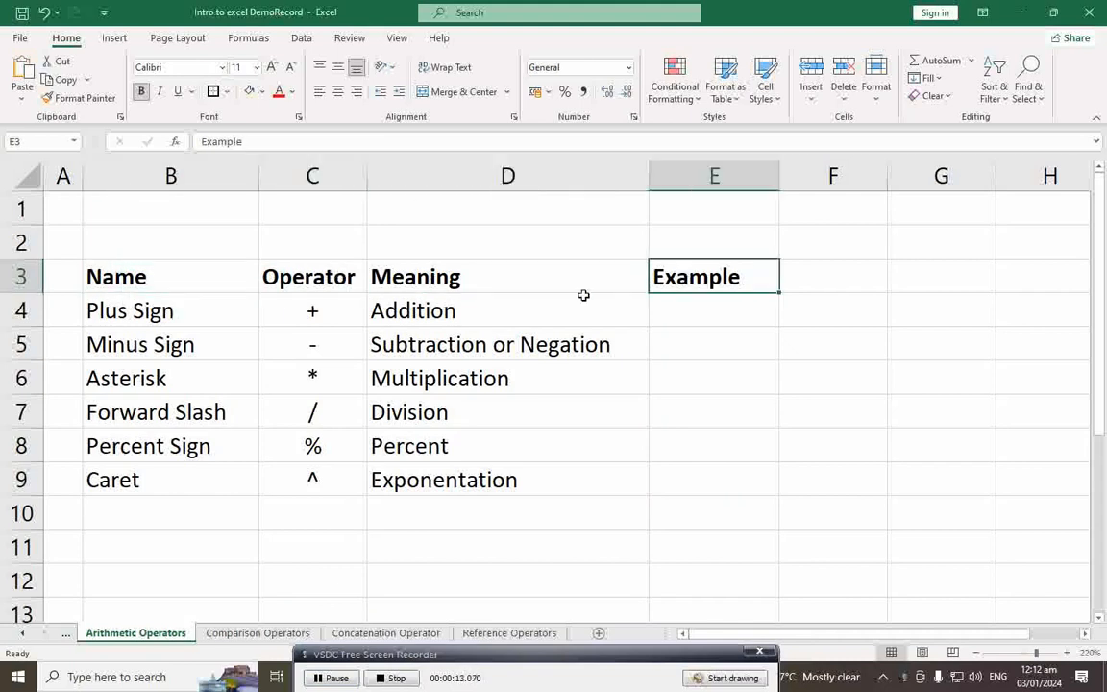
pyautogui.click(192, 319)
pyautogui.click(332, 317)
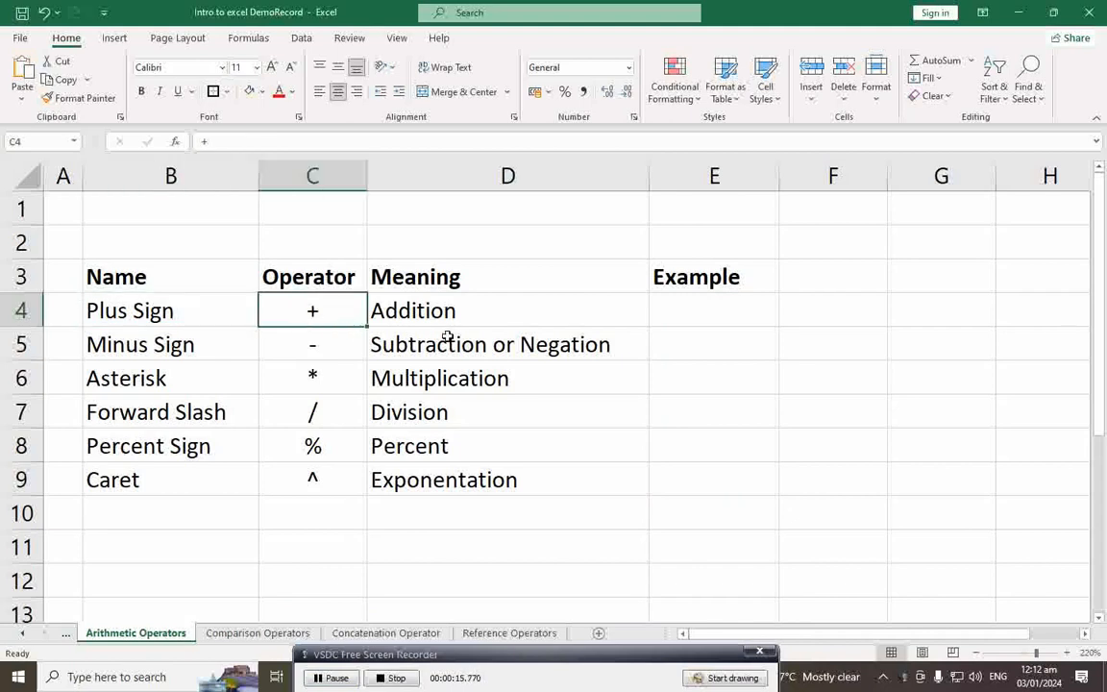
pyautogui.click(495, 321)
# Step: Enter =2+2 in E4 so the Addition example shows 4
pyautogui.click(701, 317)
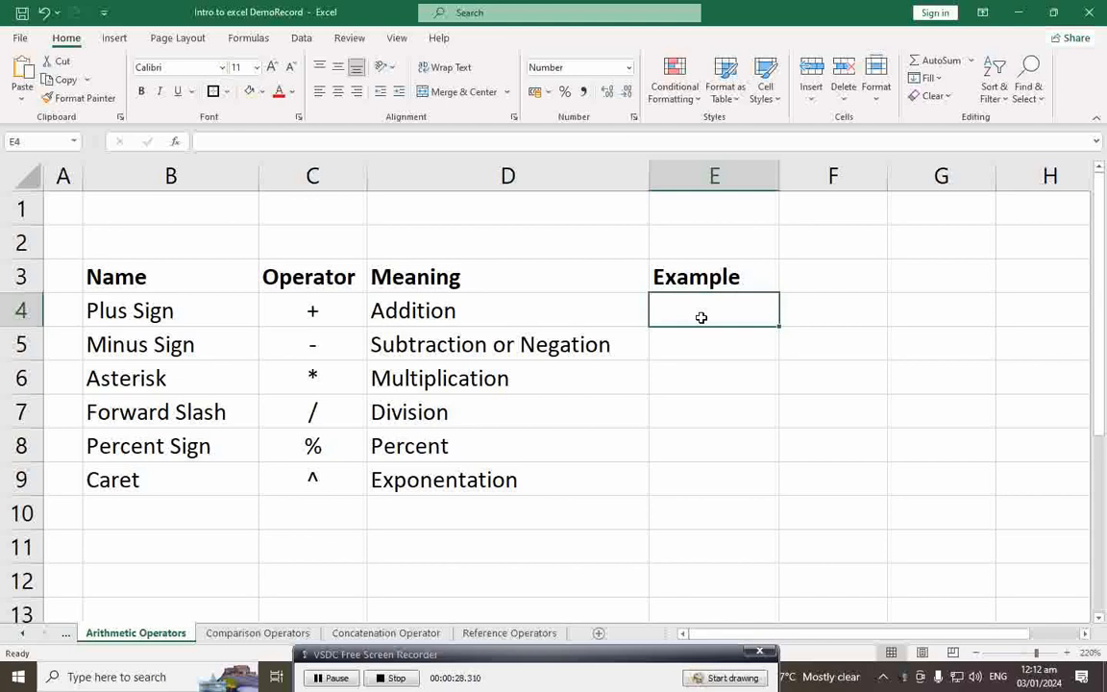
pyautogui.write('=')
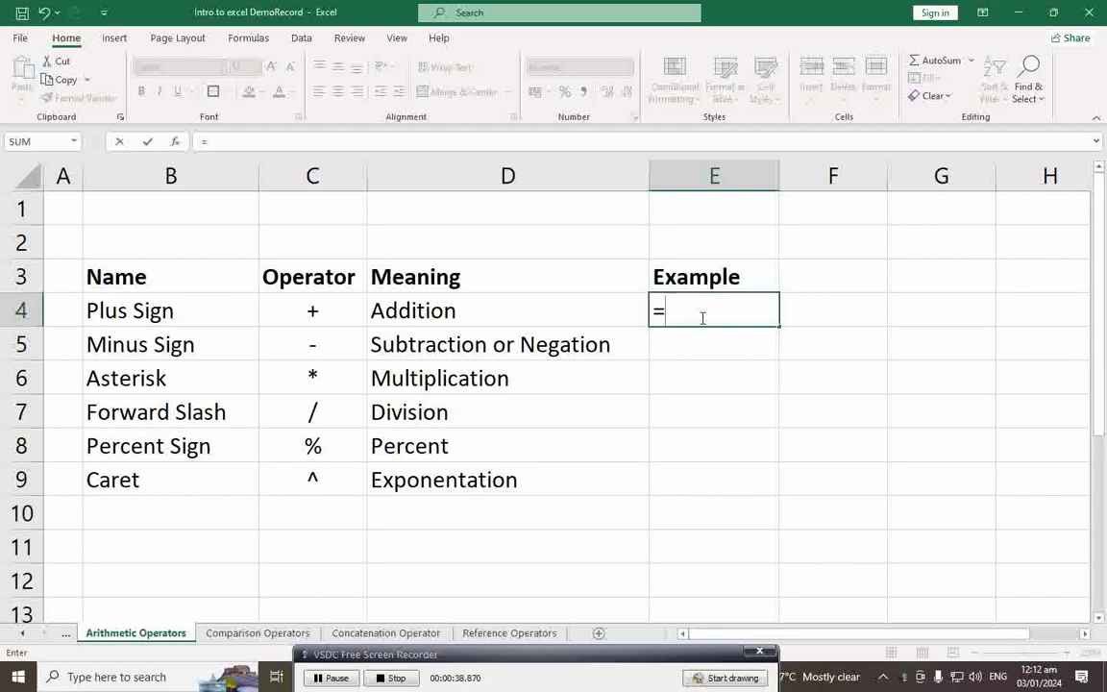
pyautogui.write('2+2')
pyautogui.press('Return')
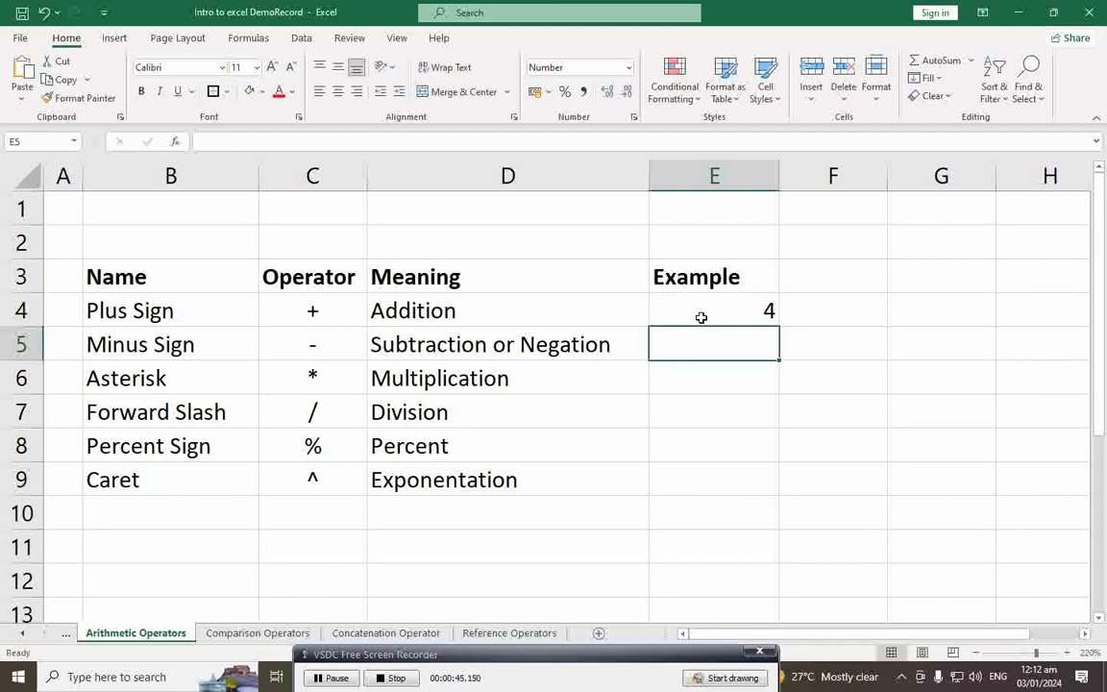
# Step: Enter =2-2 in E5 as the Subtraction example, showing 0
pyautogui.click(187, 354)
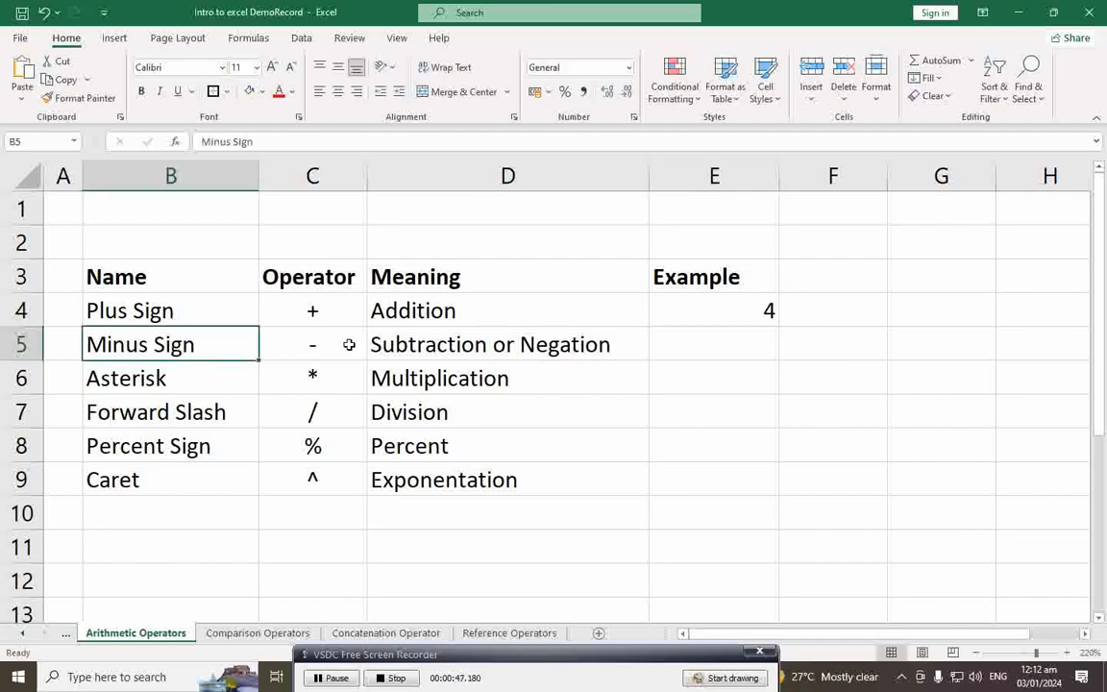
pyautogui.click(572, 343)
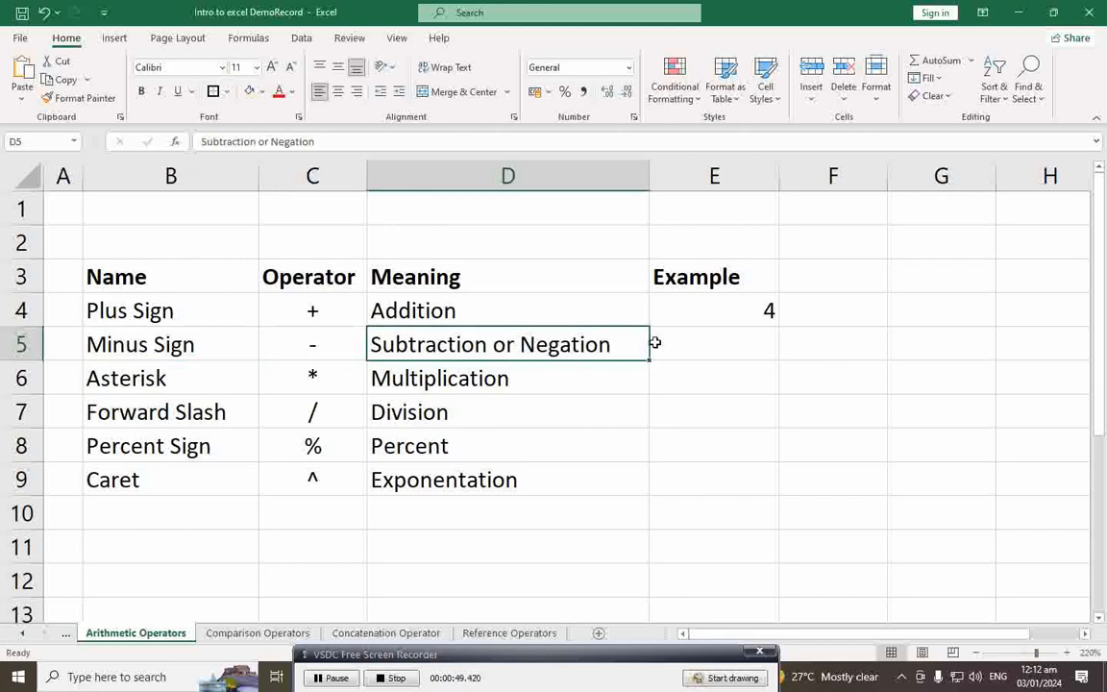
pyautogui.click(697, 348)
pyautogui.write('=')
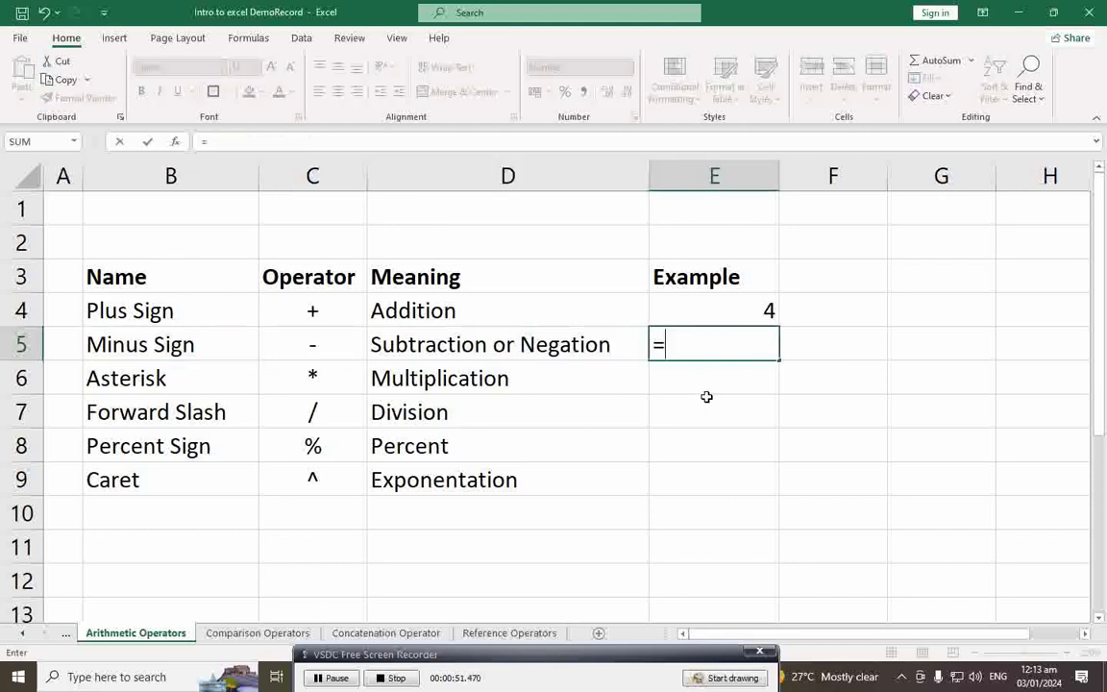
pyautogui.write('2-2')
pyautogui.press('Return')
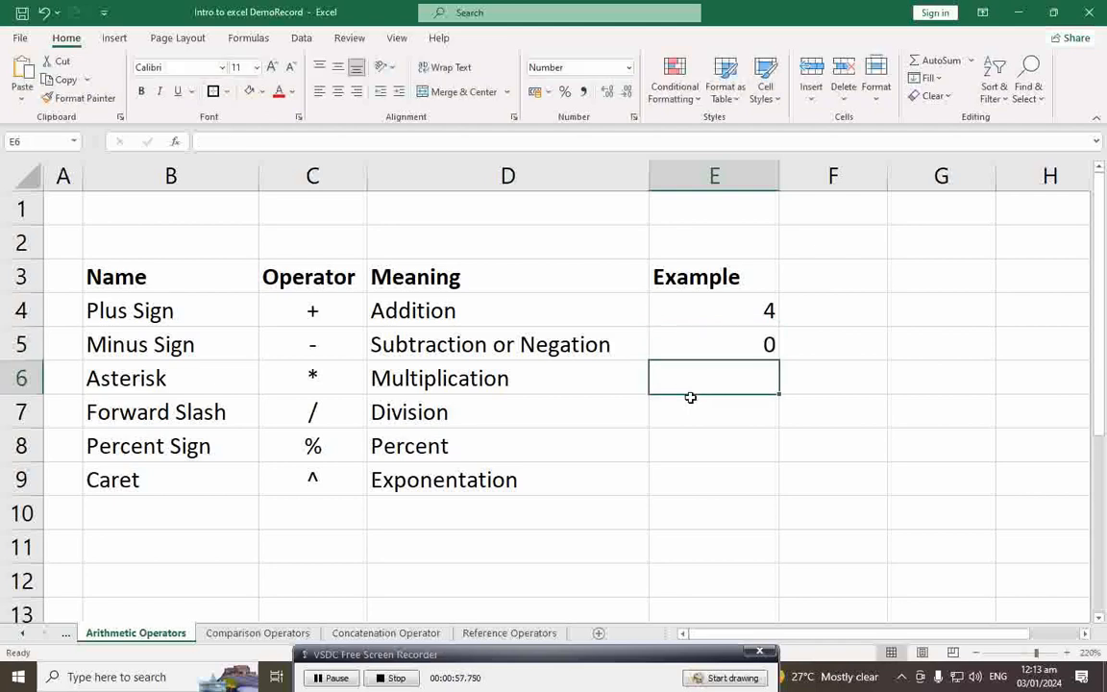
# Step: Enter =2*2 in E6 as the Multiplication example, showing 4
pyautogui.click(498, 384)
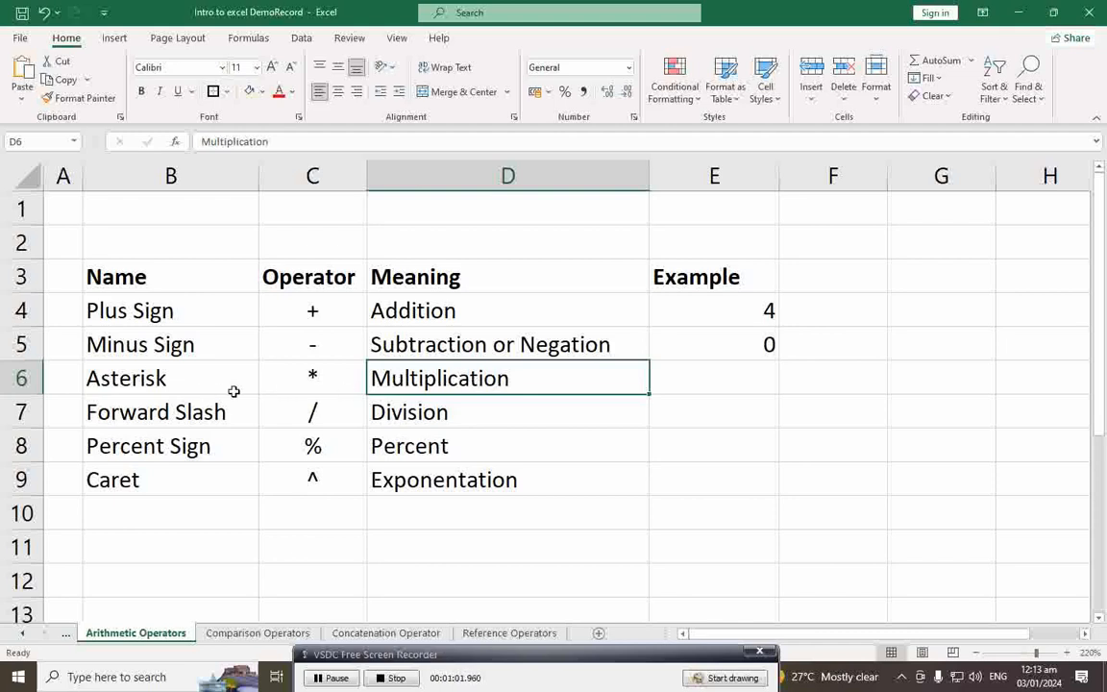
pyautogui.click(203, 388)
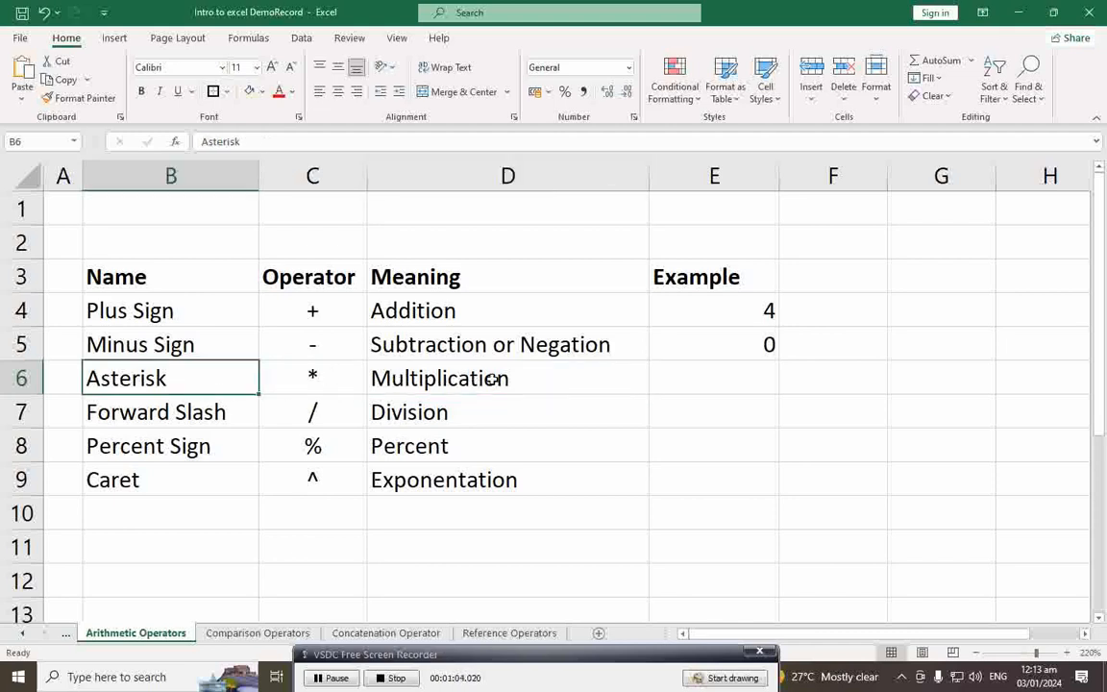
pyautogui.click(725, 384)
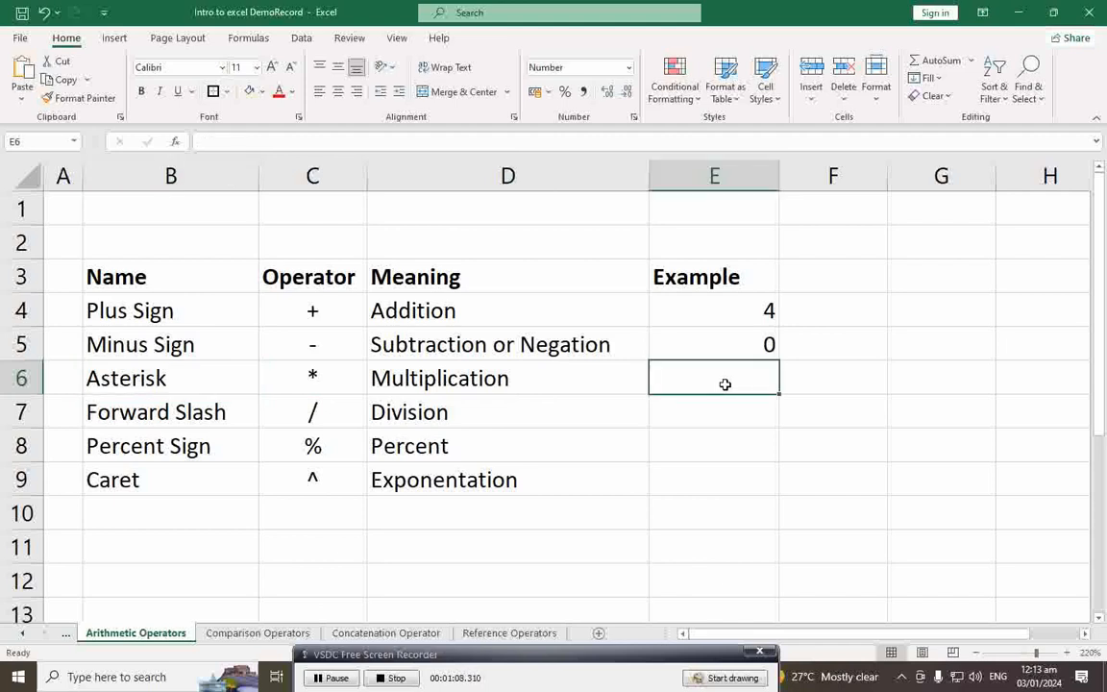
pyautogui.write('=')
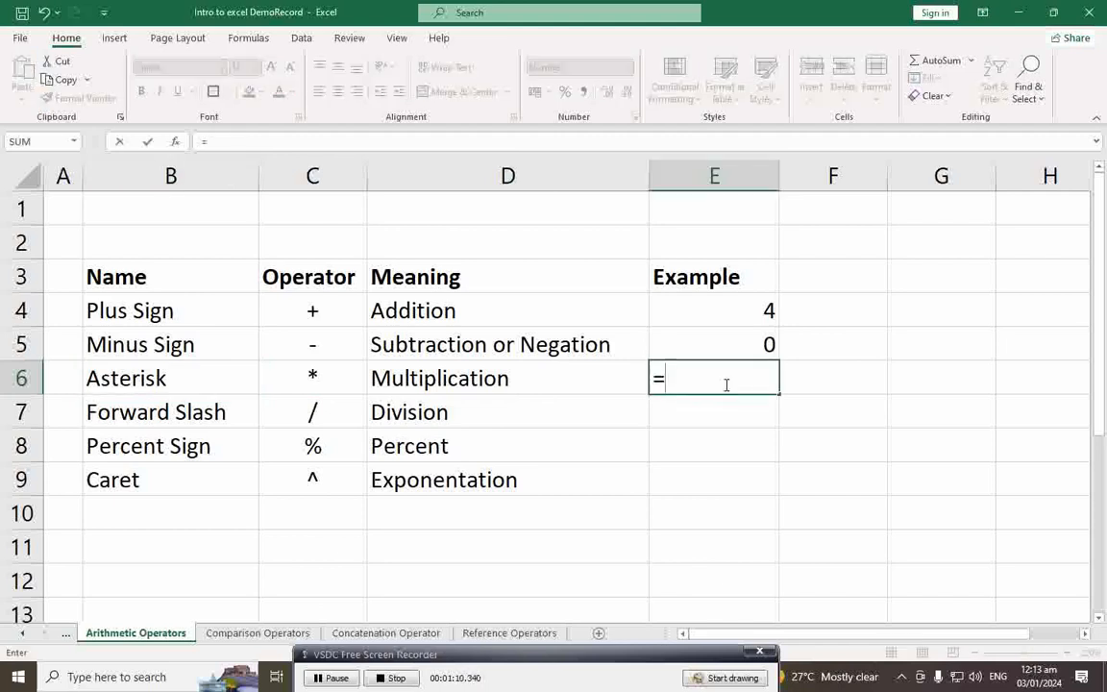
pyautogui.write('2*2')
pyautogui.press('Return')
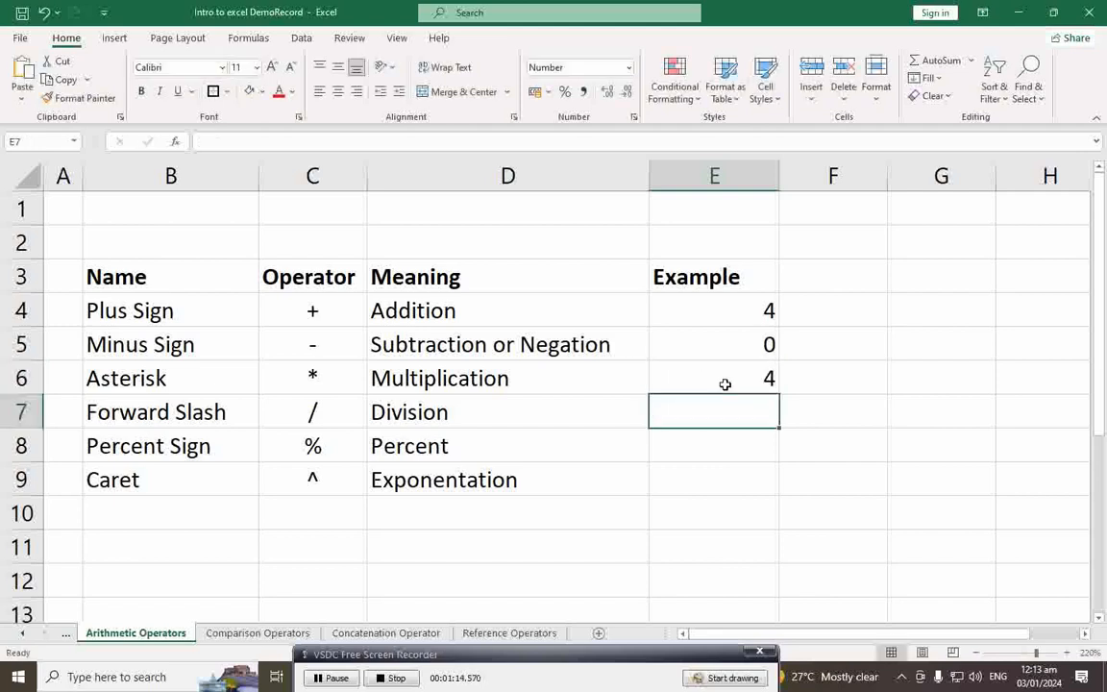
# Step: Enter =2/2 in E7 as the Division example, showing 1
pyautogui.click(531, 420)
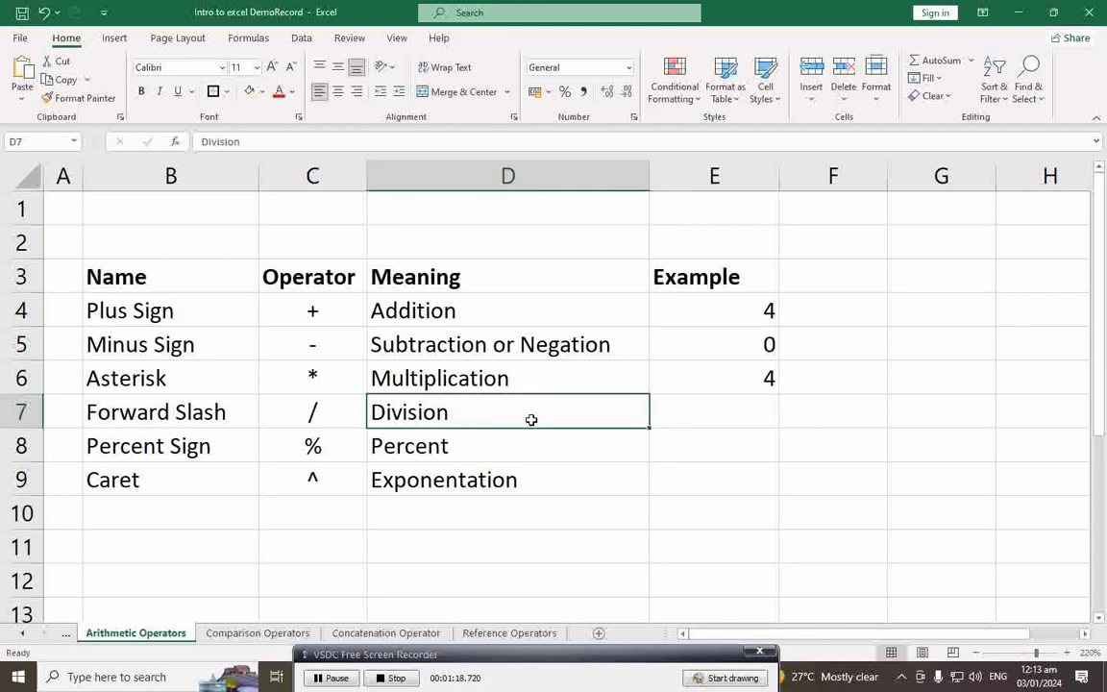
pyautogui.click(339, 411)
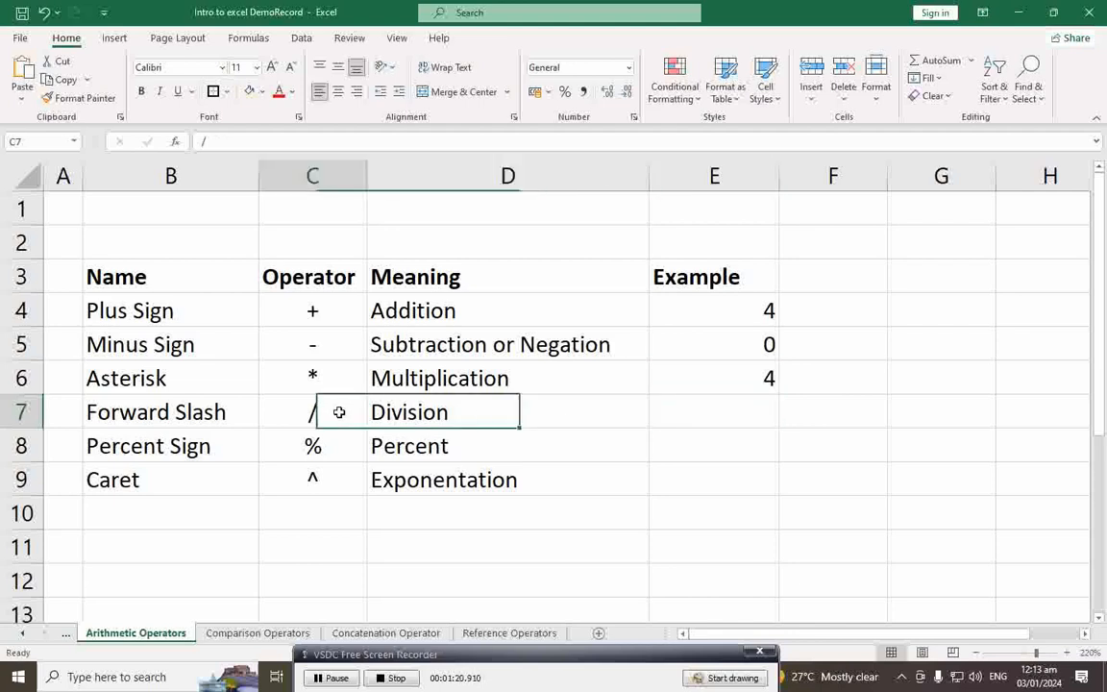
pyautogui.click(728, 420)
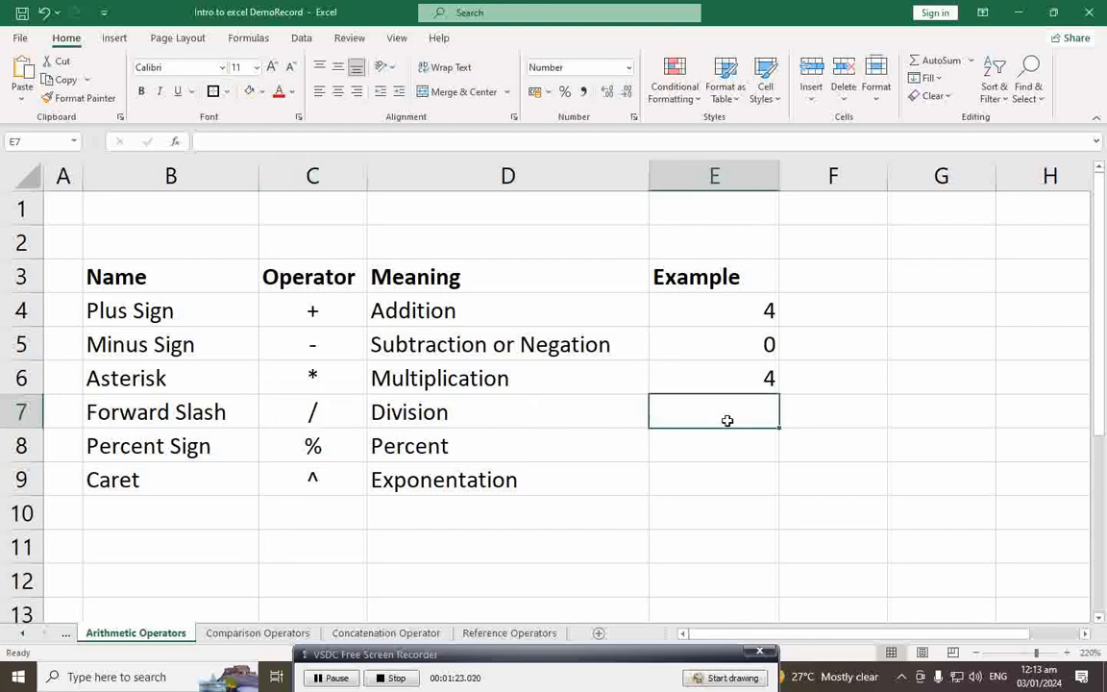
pyautogui.write('=2')
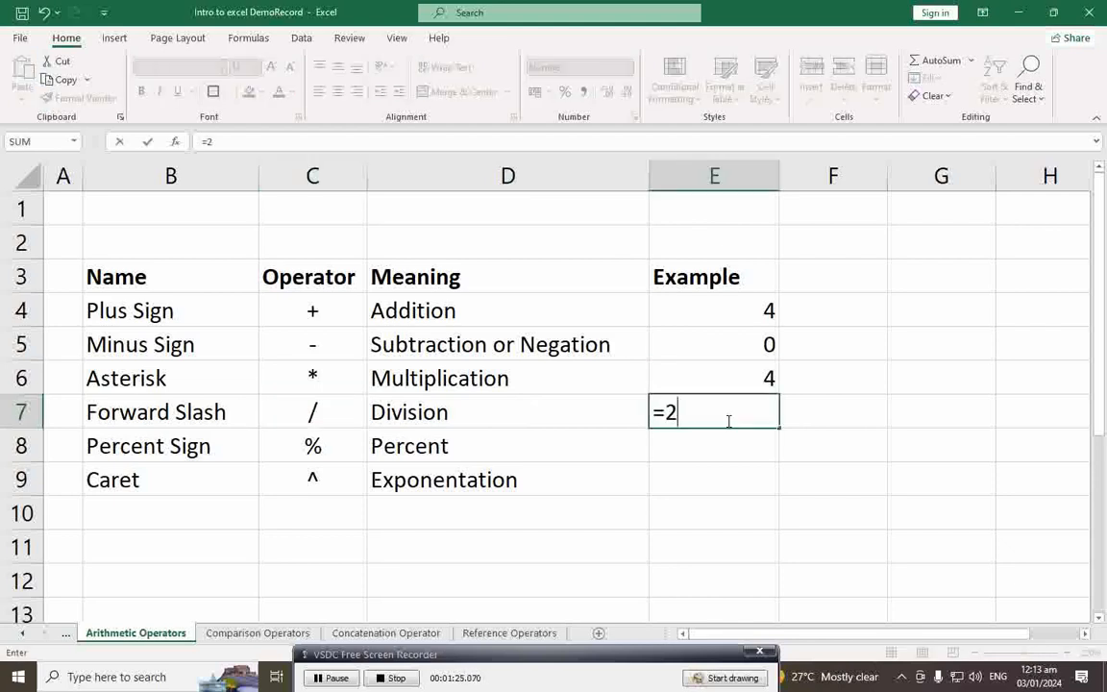
pyautogui.write('/2')
pyautogui.press('Return')
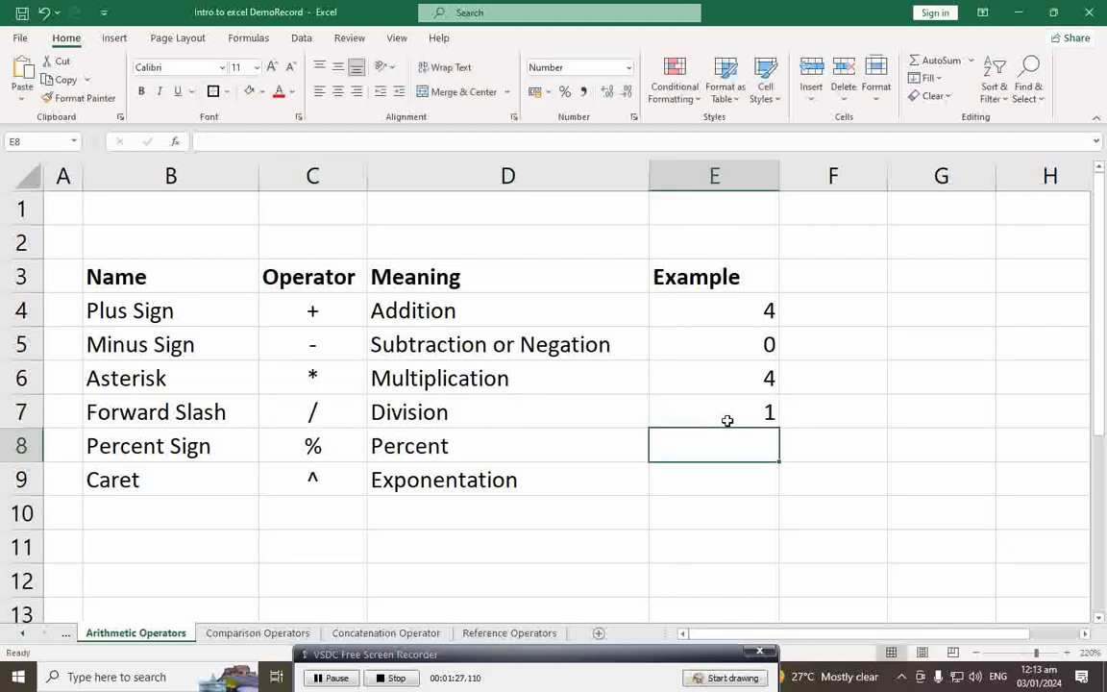
pyautogui.click(753, 413)
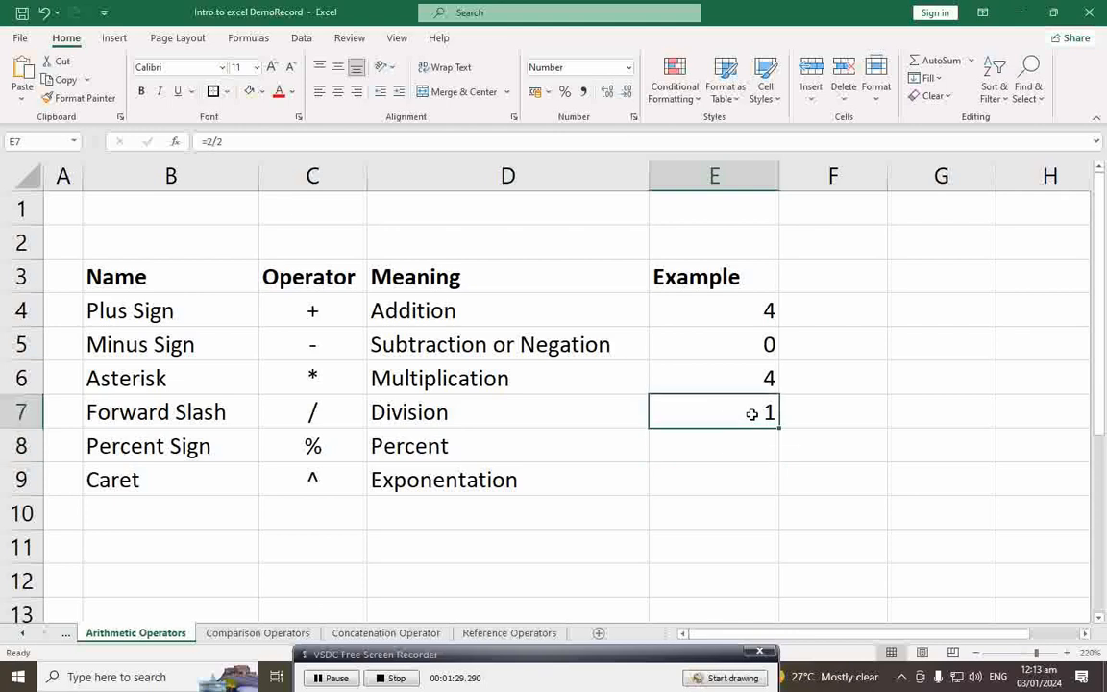
# Step: Enter =10% in E8 so the Percent example shows 0.1
pyautogui.click(735, 449)
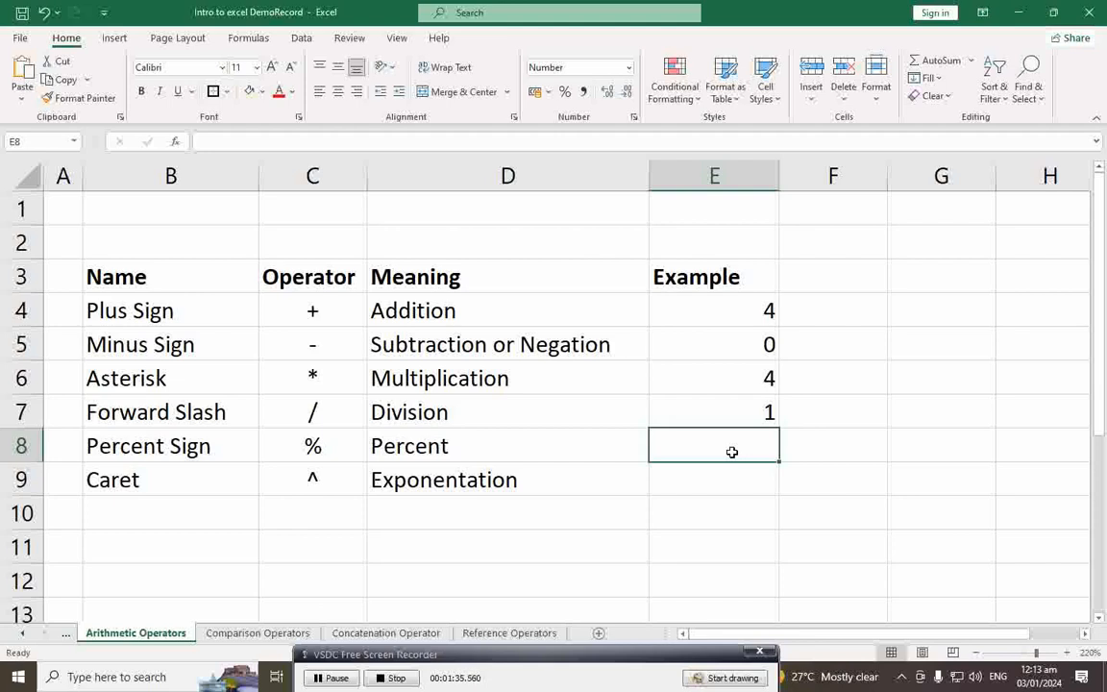
pyautogui.write('=')
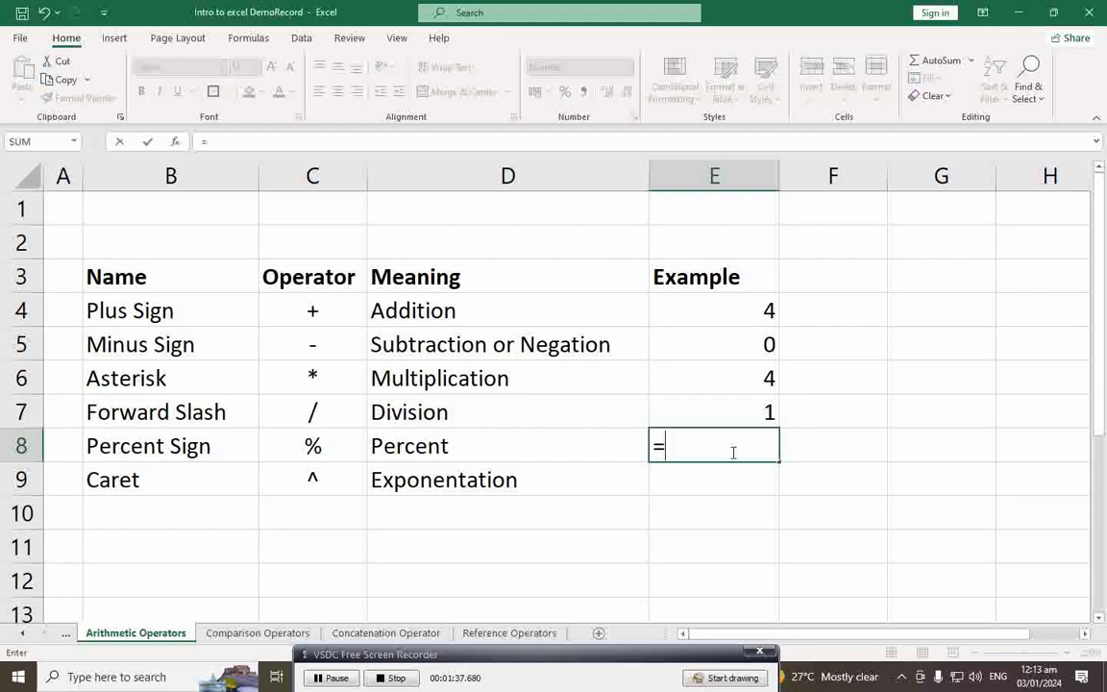
pyautogui.write('10%')
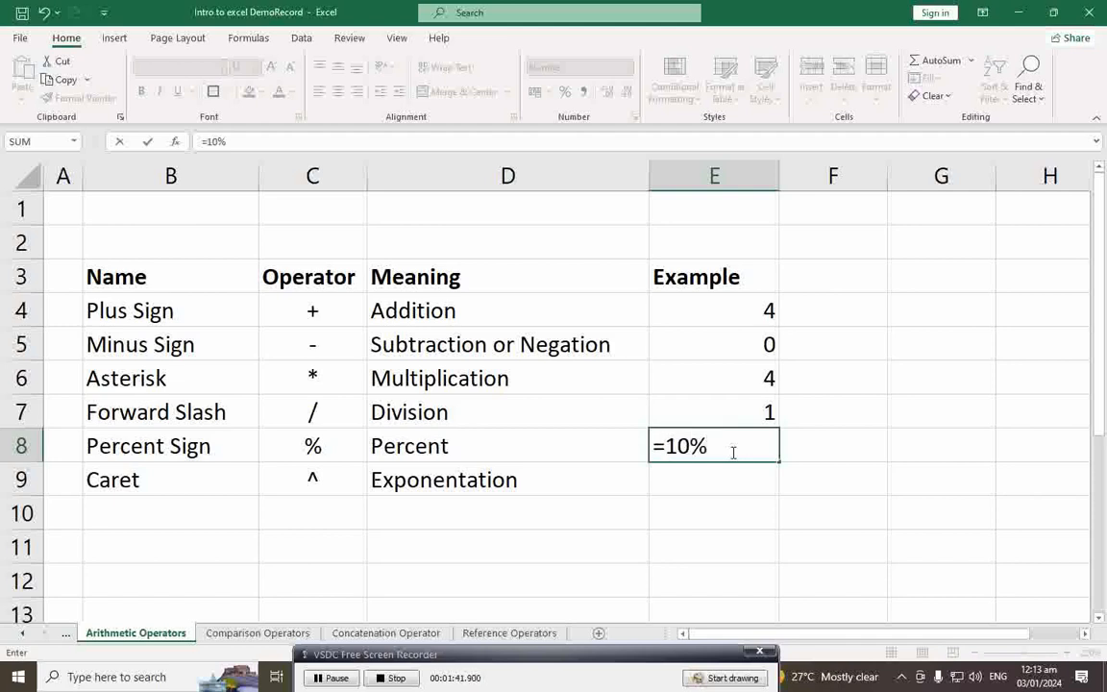
pyautogui.press('Return')
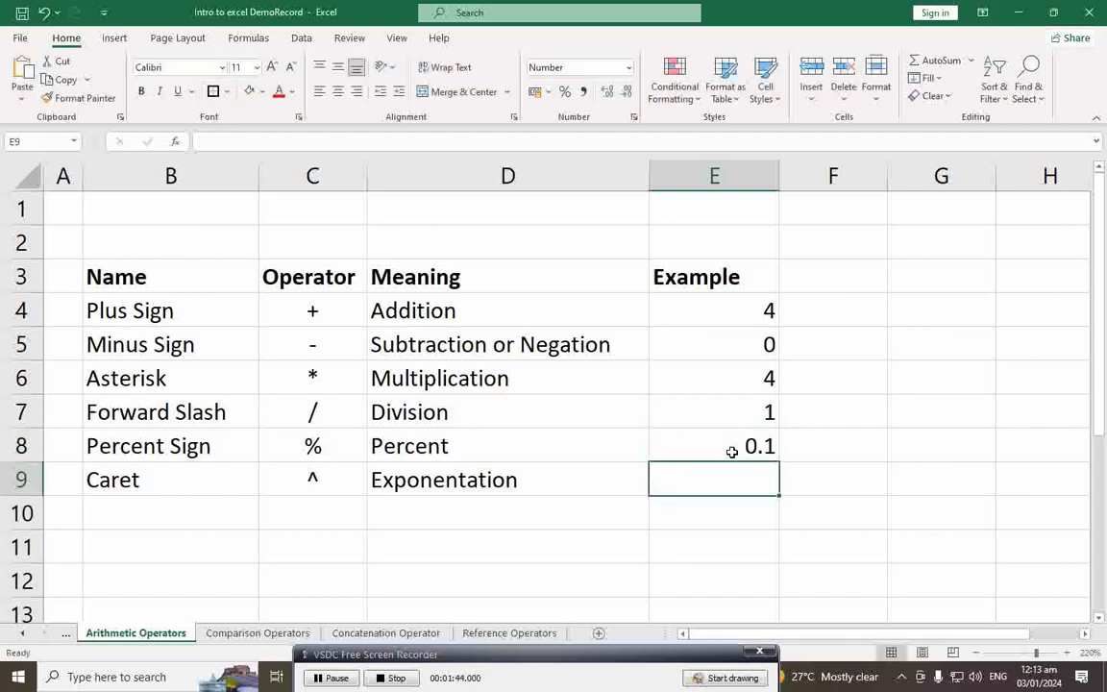
pyautogui.click(733, 452)
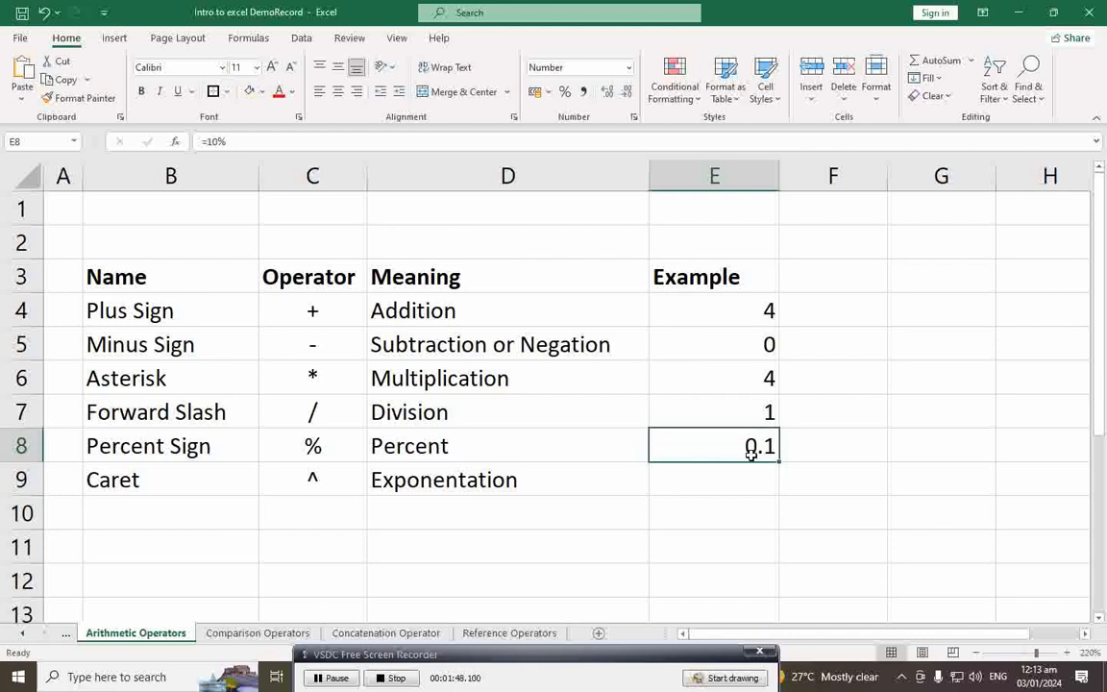
# Step: Format E8 as a Number with 2 decimal places so it reads 0.10
pyautogui.rightClick(687, 445)
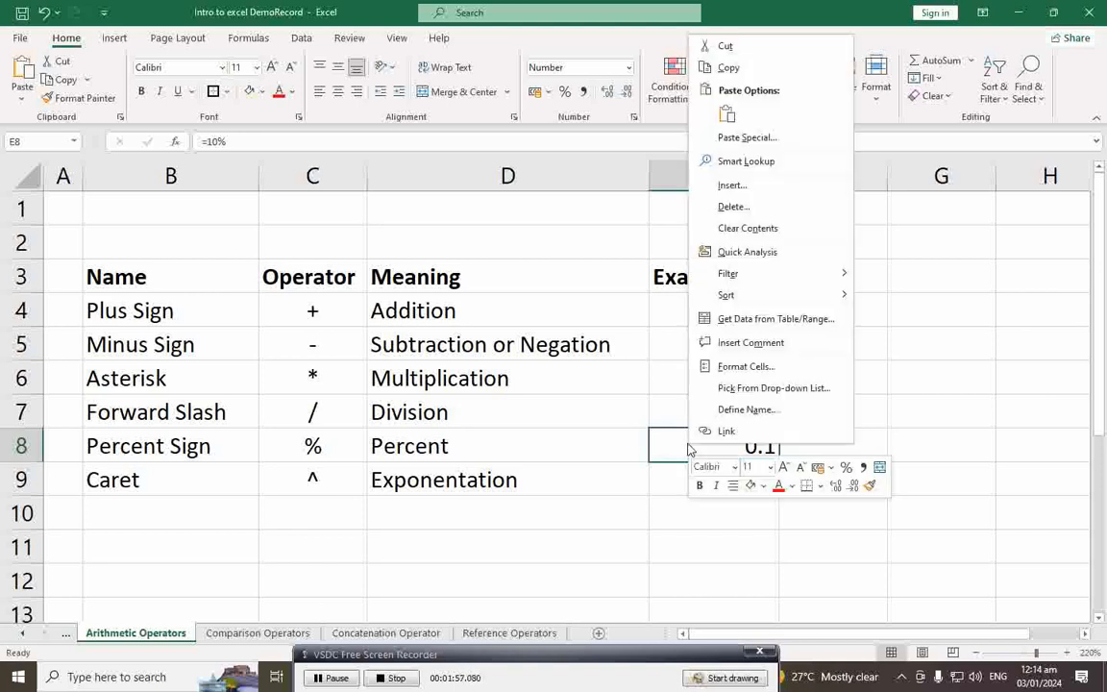
pyautogui.click(723, 368)
pyautogui.moveTo(739, 190); pyautogui.dragTo(1010, 144)
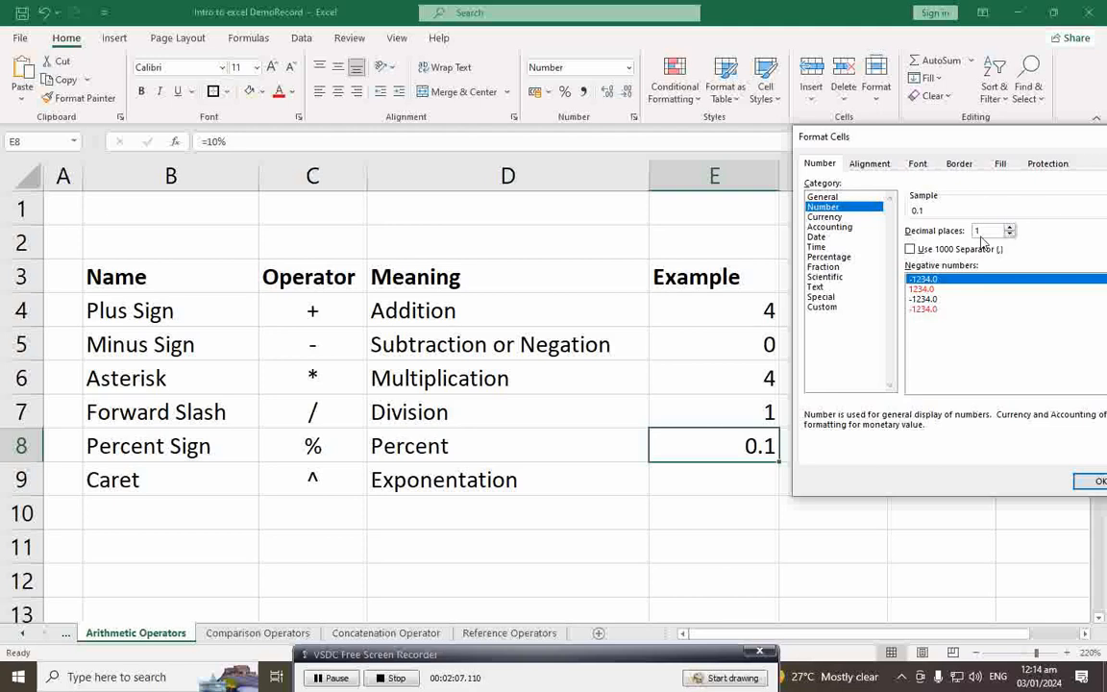
pyautogui.moveTo(985, 137); pyautogui.dragTo(878, 158)
pyautogui.click(905, 249)
pyautogui.click(997, 502)
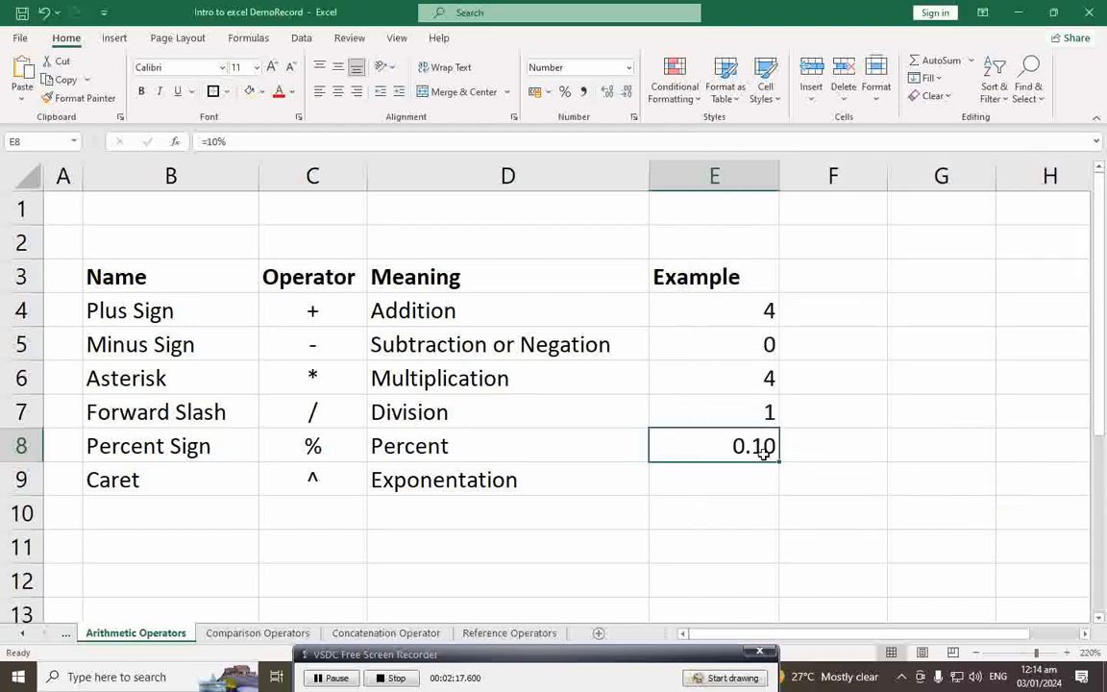
# Step: Enter =2^2 in E9 so the Exponentation example shows 4
pyautogui.click(419, 487)
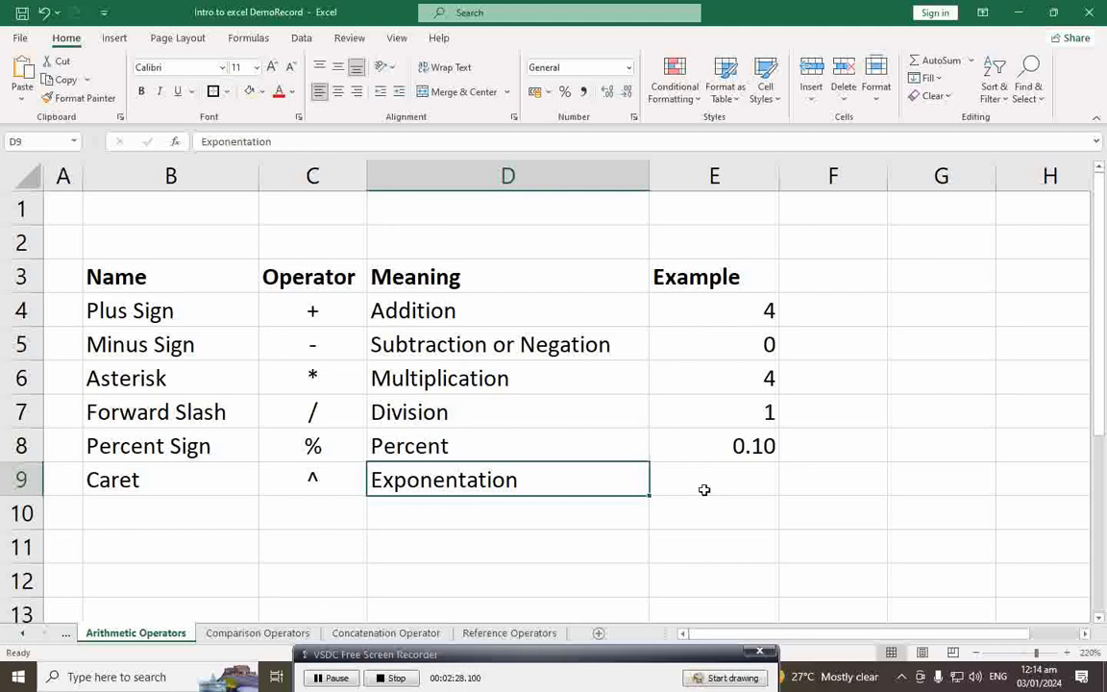
pyautogui.click(704, 490)
pyautogui.write('=')
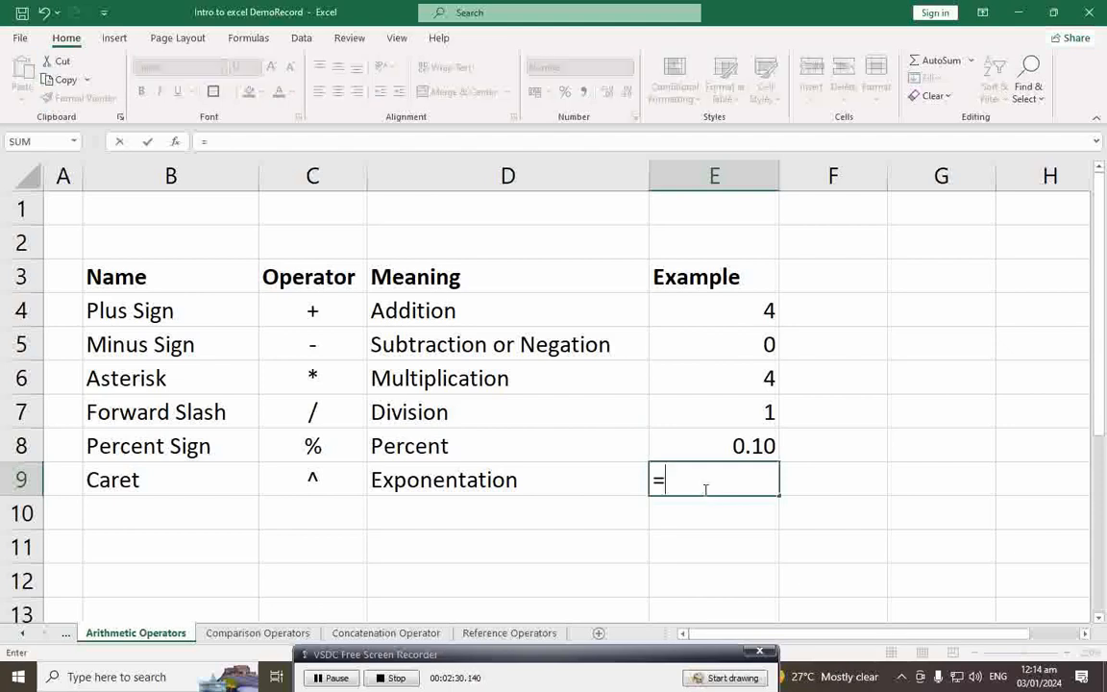
pyautogui.write('2^2')
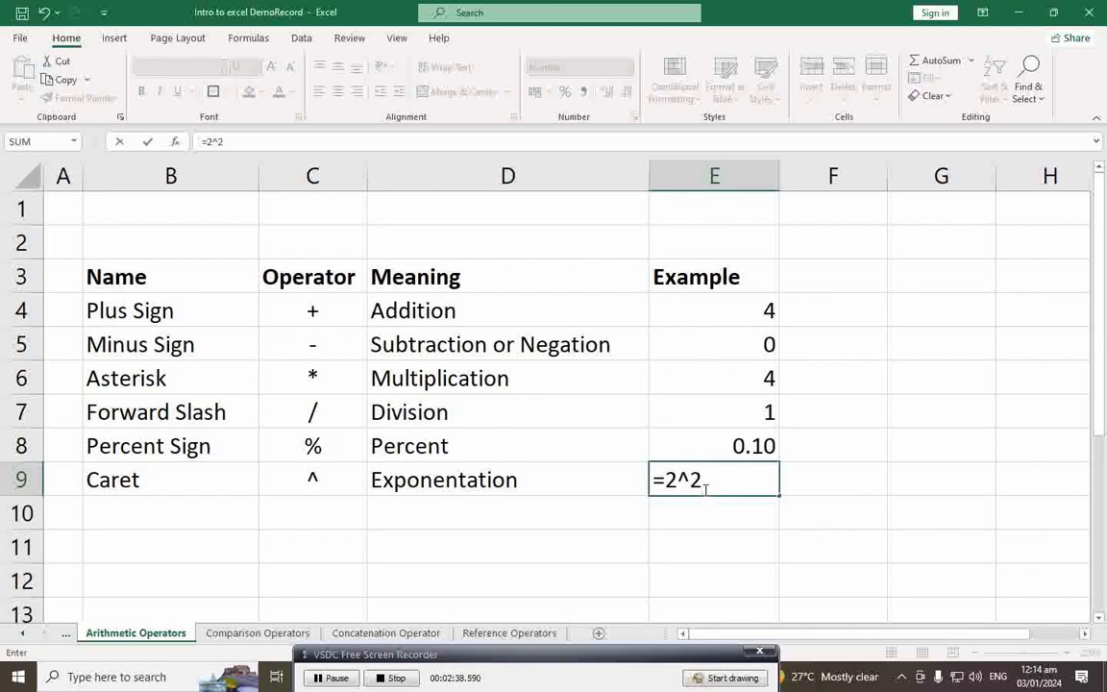
pyautogui.press('Return')
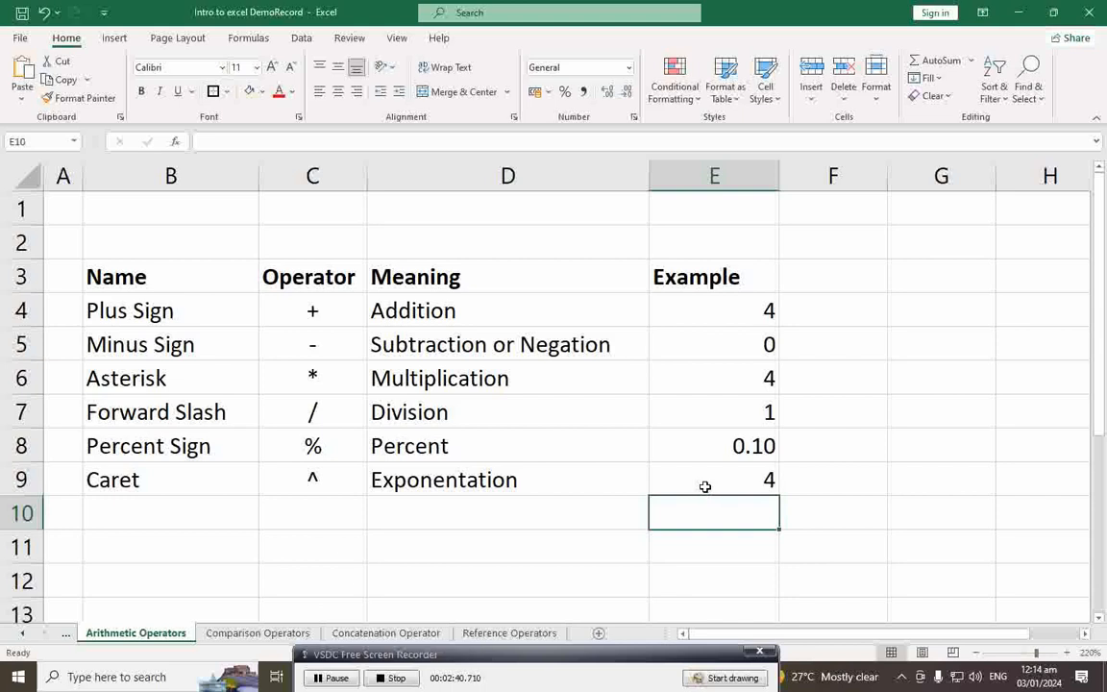
pyautogui.click(705, 485)
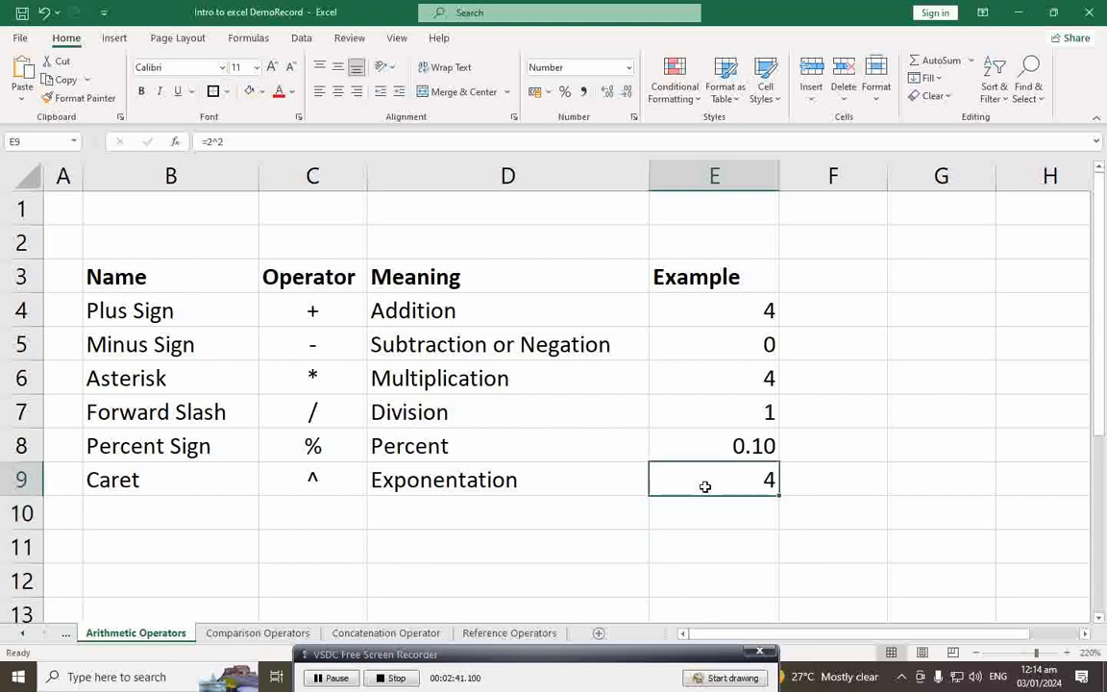
# Step: Switch to the Comparison Operators sheet
pyautogui.click(630, 665)
pyautogui.moveTo(627, 659); pyautogui.dragTo(626, 659)
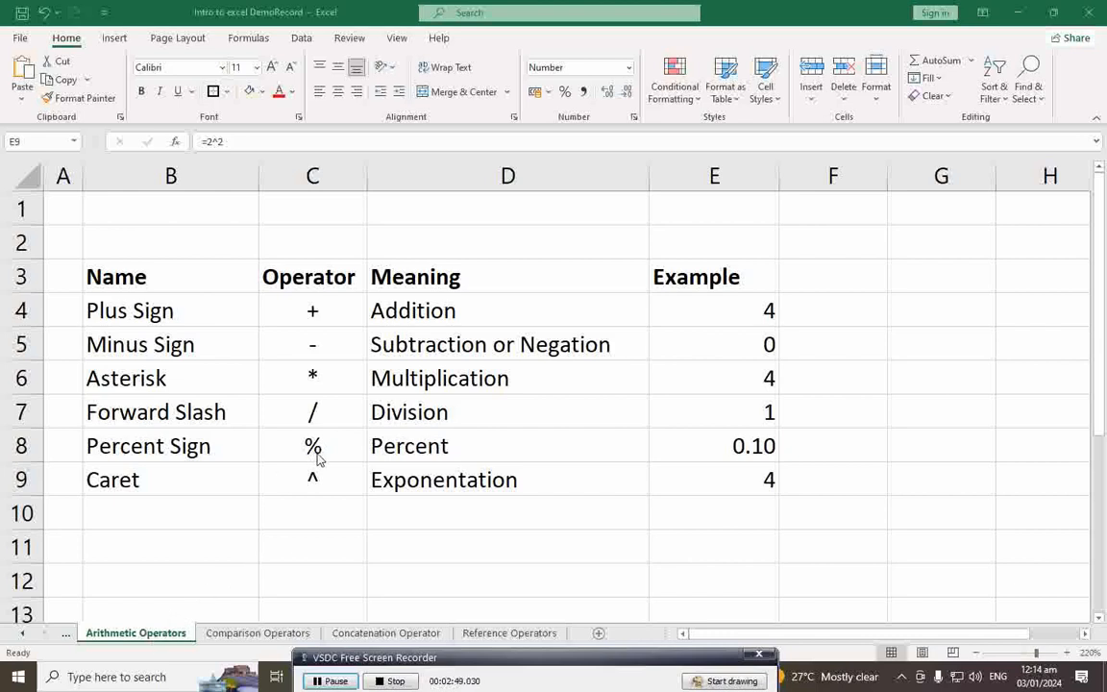
pyautogui.moveTo(497, 662); pyautogui.dragTo(495, 660)
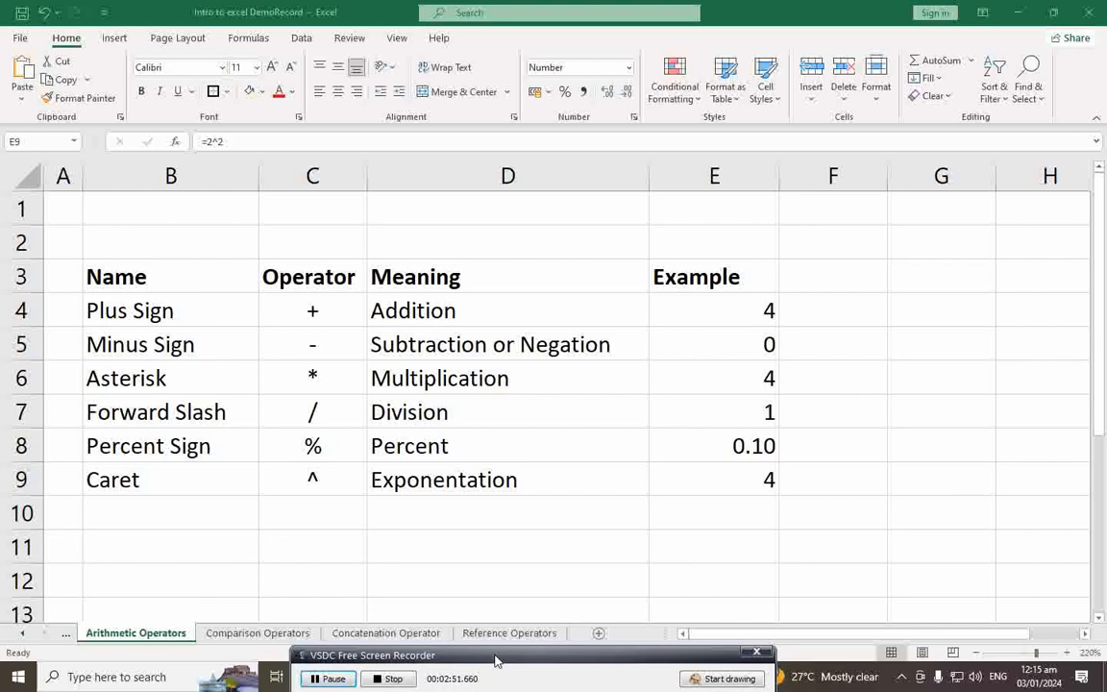
pyautogui.click(249, 634)
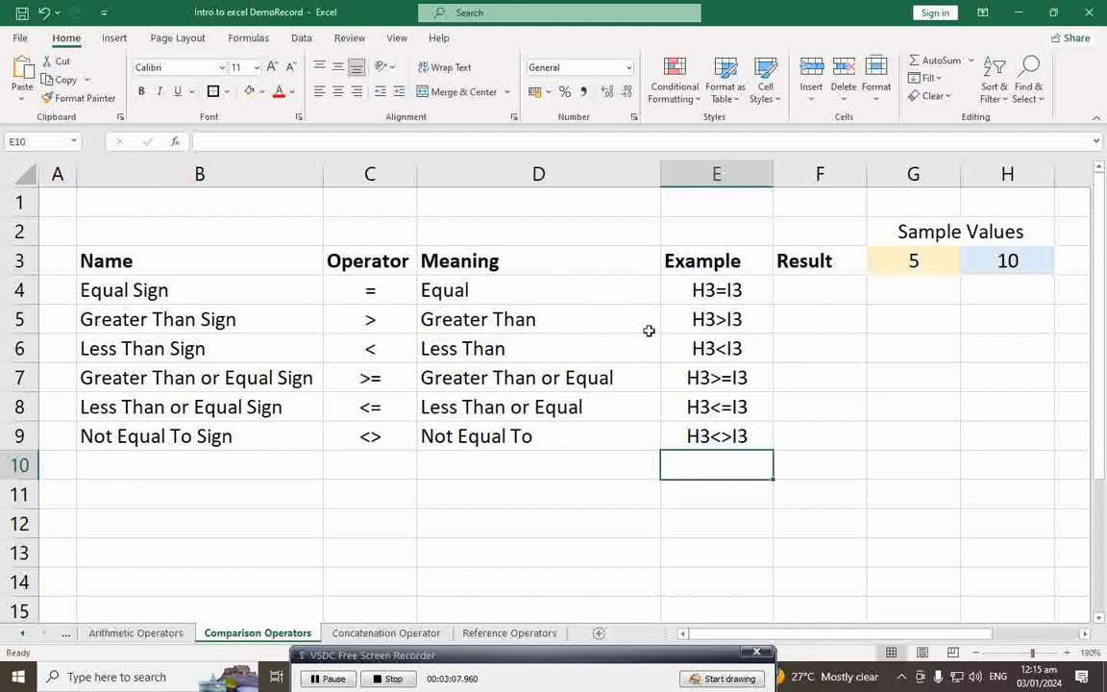
pyautogui.click(925, 264)
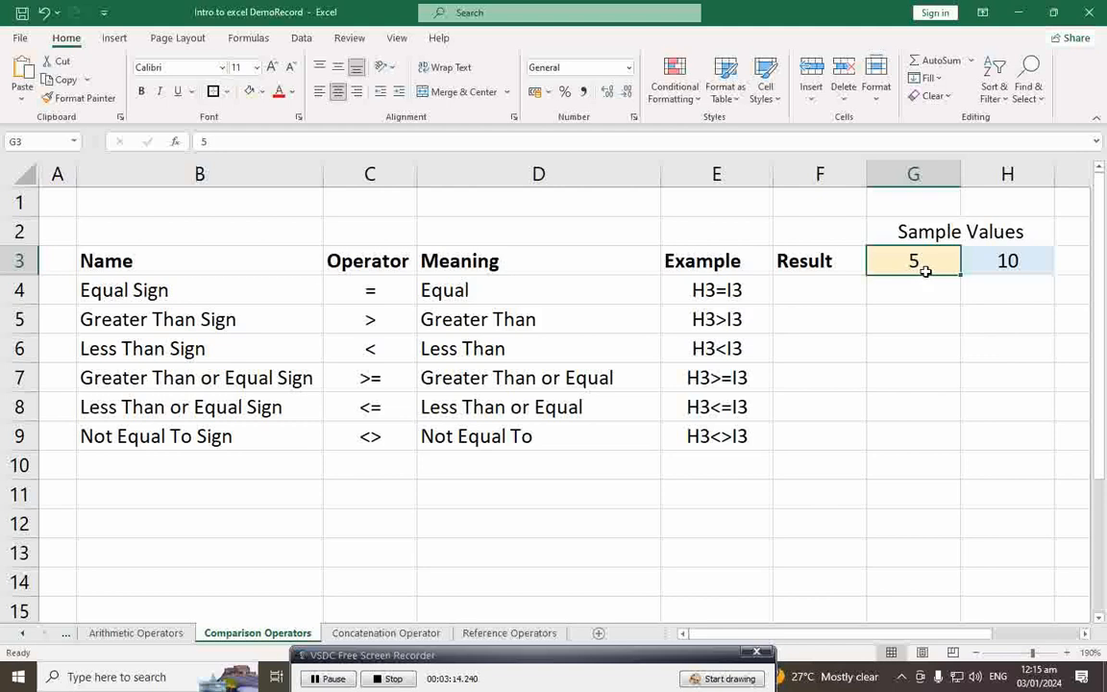
pyautogui.click(982, 269)
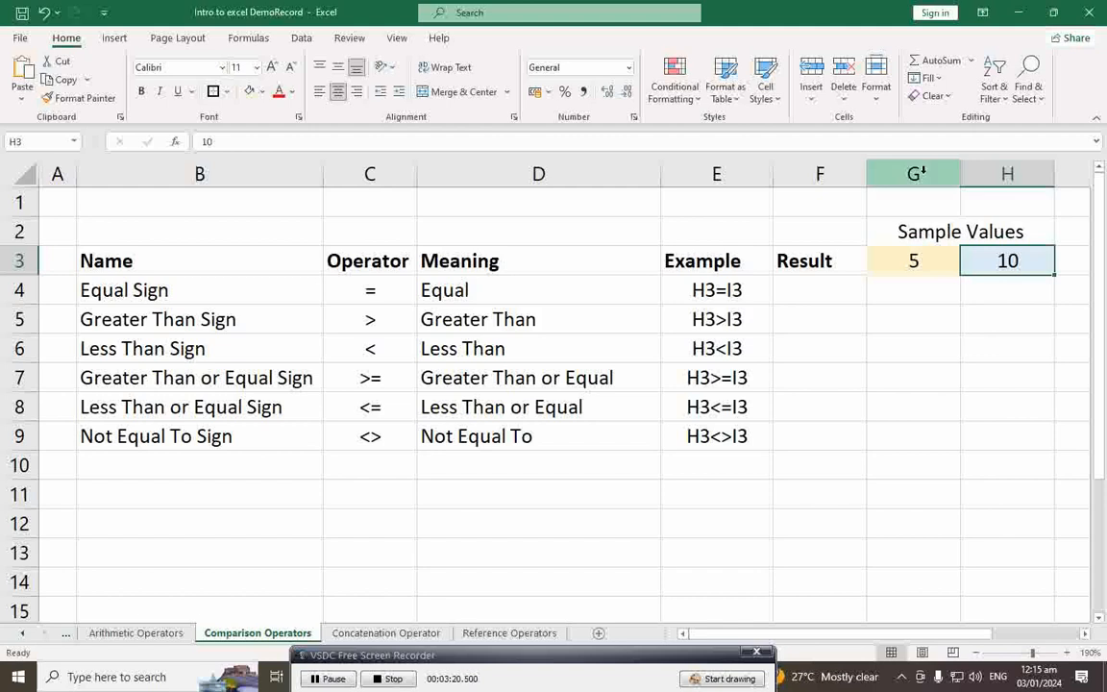
pyautogui.click(918, 173)
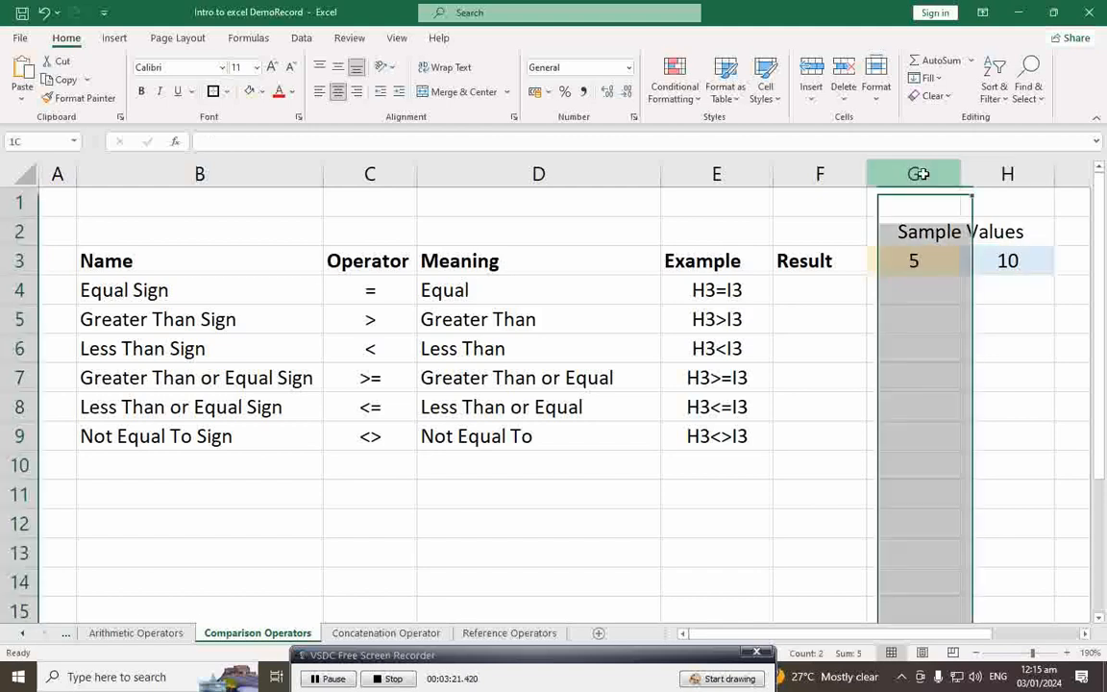
pyautogui.click(20, 261)
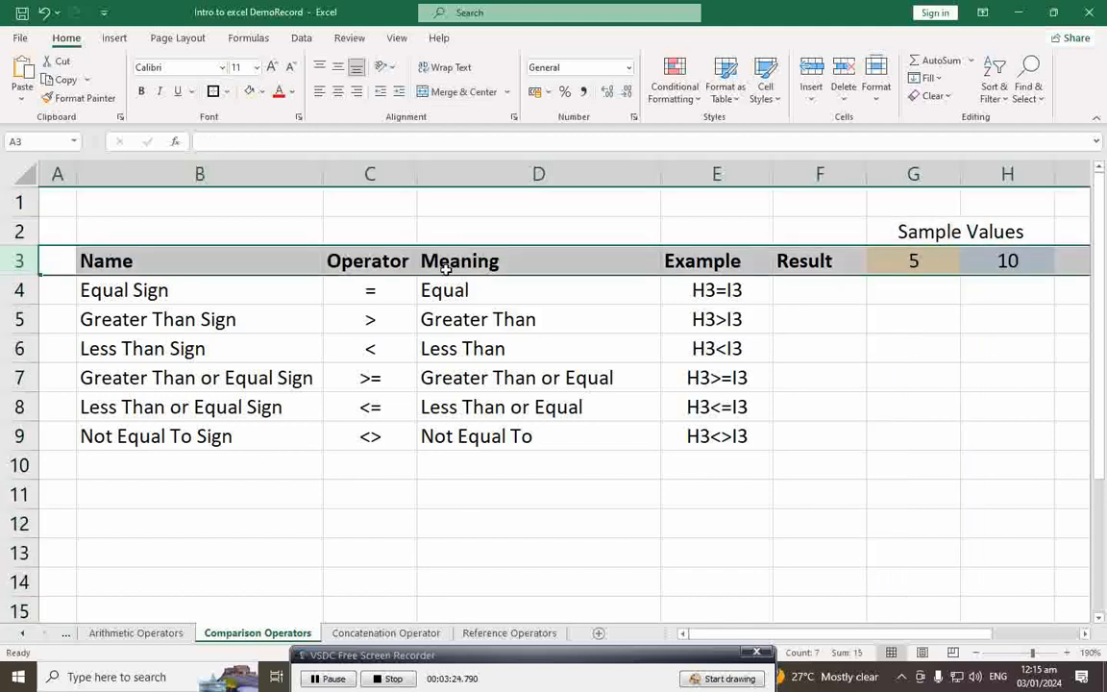
pyautogui.click(1001, 175)
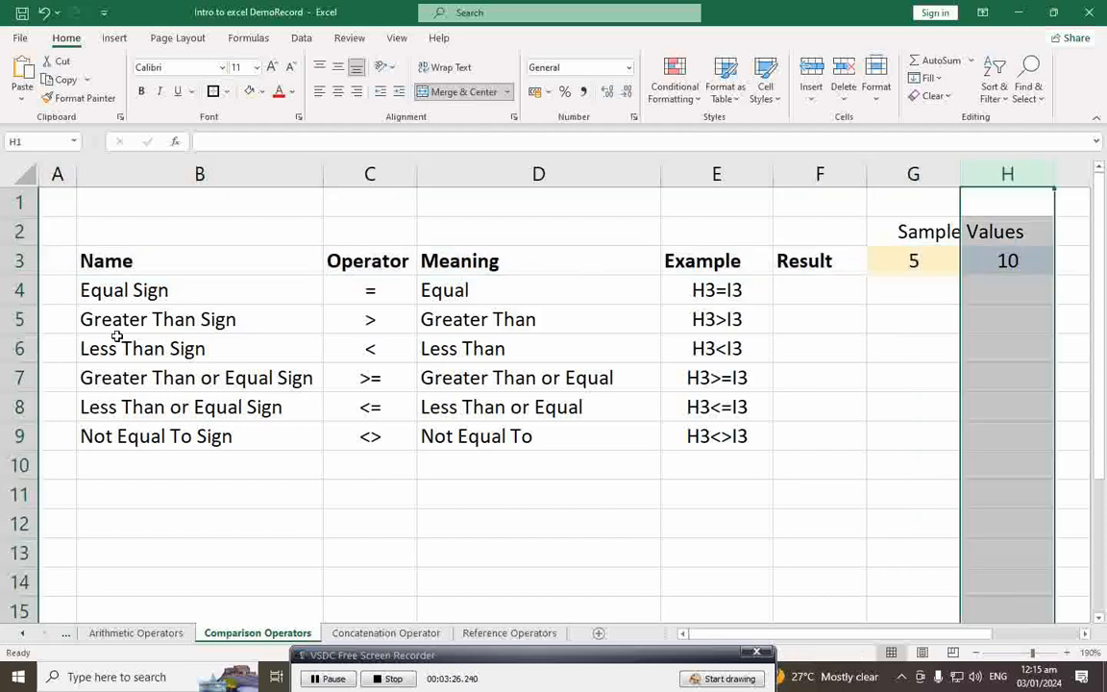
pyautogui.click(20, 260)
pyautogui.click(929, 260)
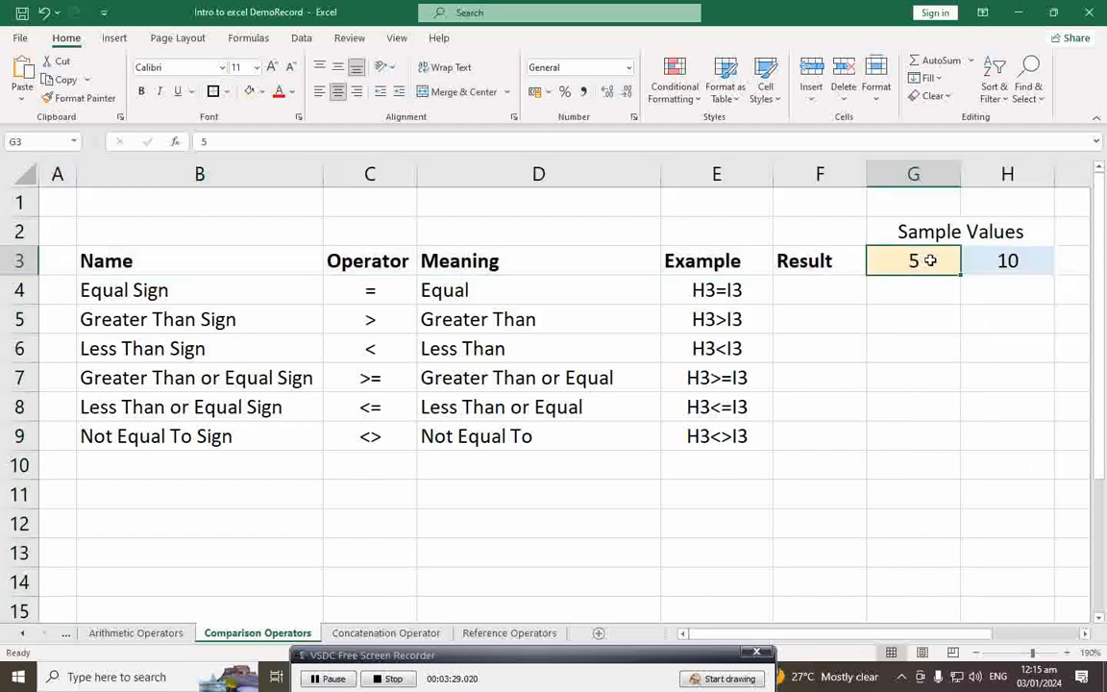
pyautogui.click(1010, 261)
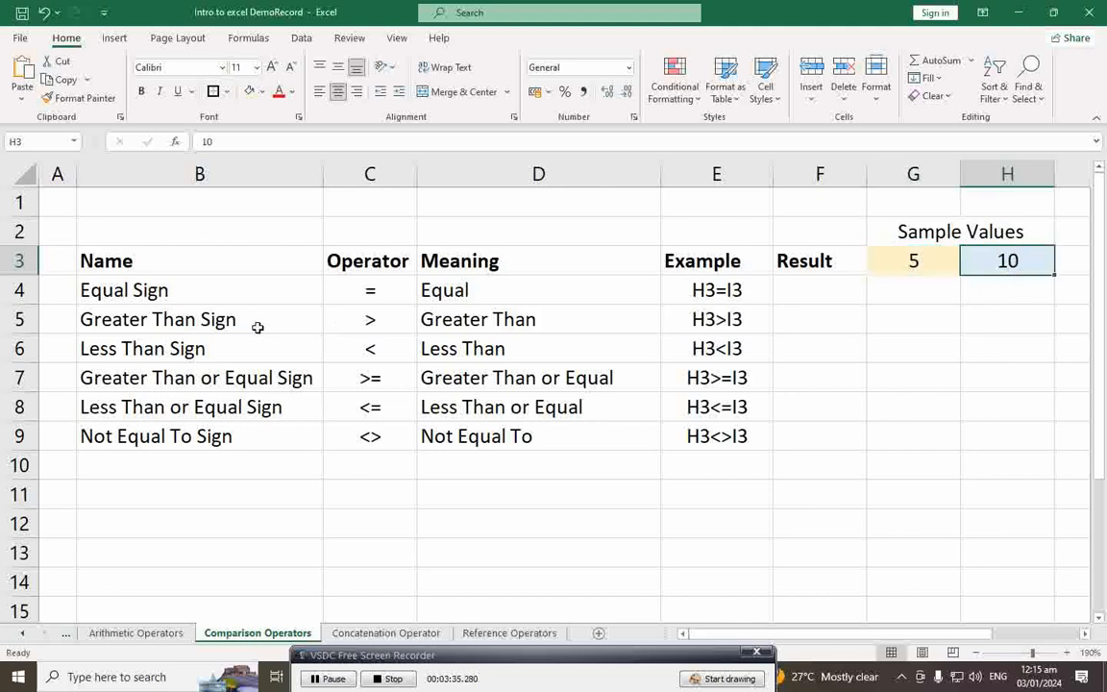
pyautogui.click(217, 290)
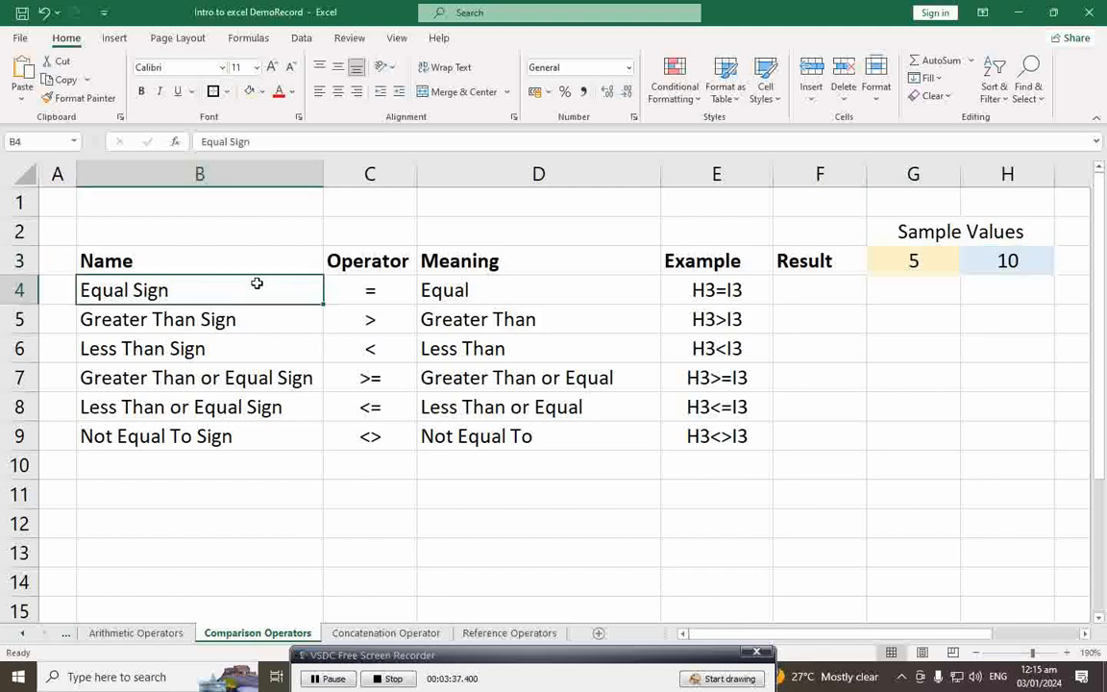
pyautogui.click(369, 291)
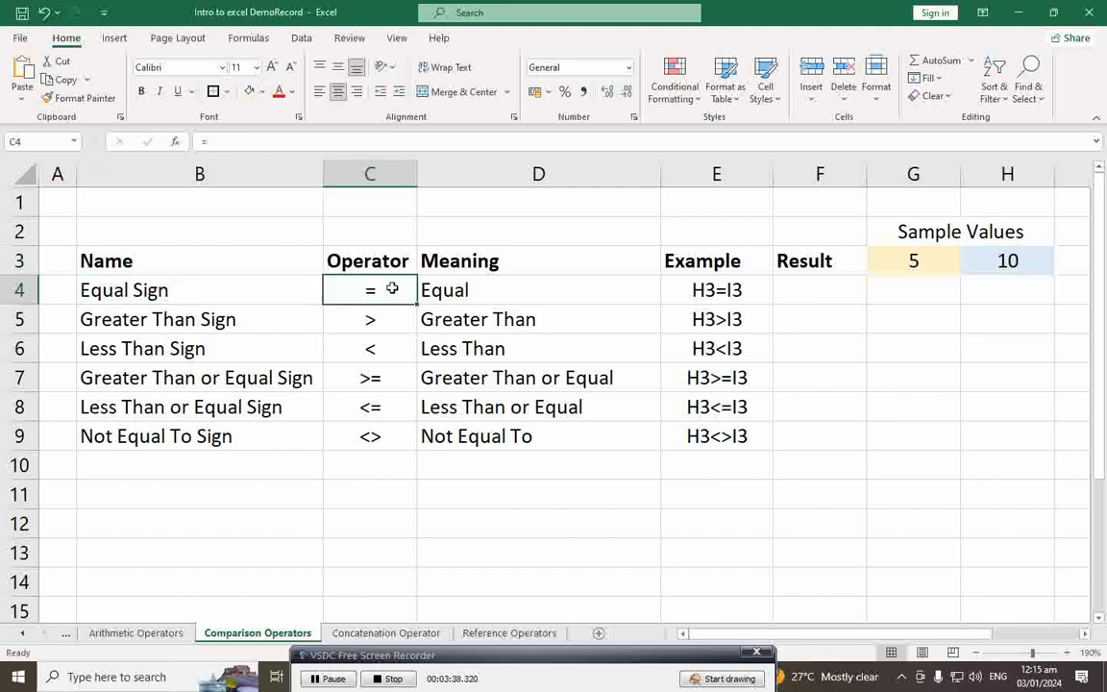
pyautogui.click(515, 278)
pyautogui.click(707, 267)
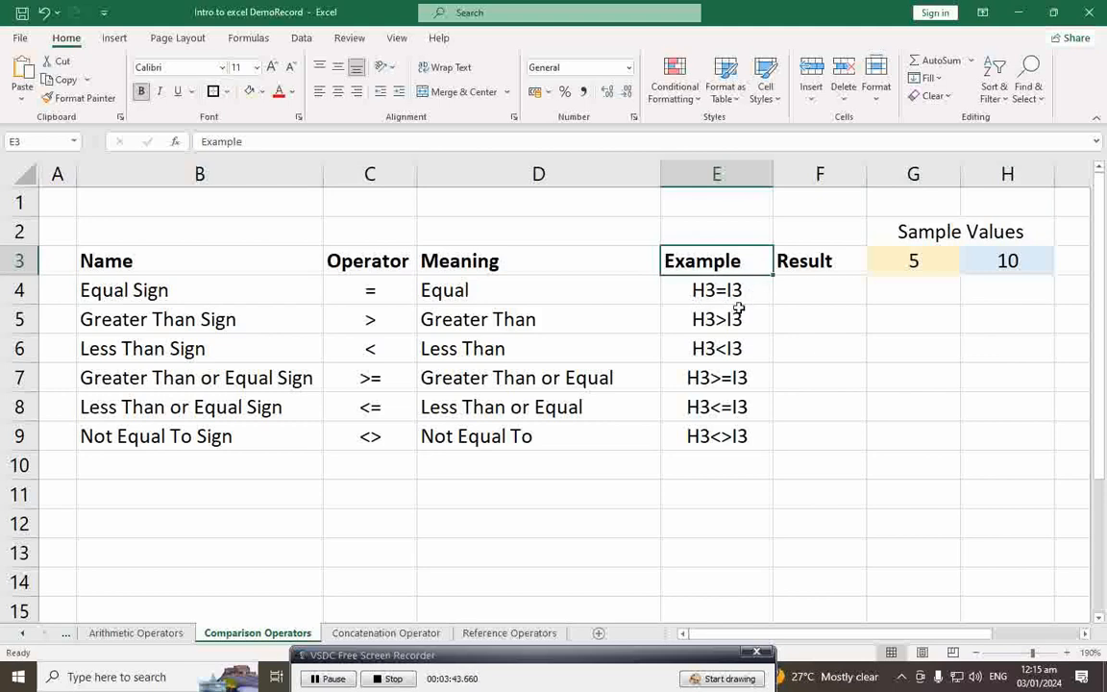
pyautogui.click(231, 296)
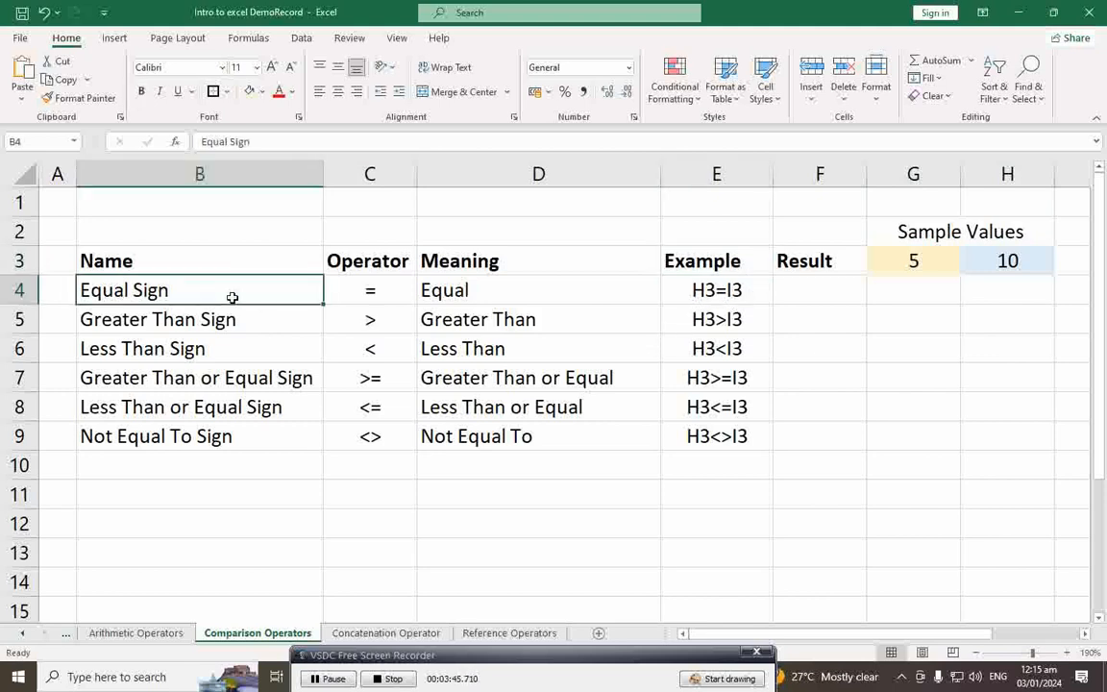
pyautogui.click(363, 298)
pyautogui.click(458, 297)
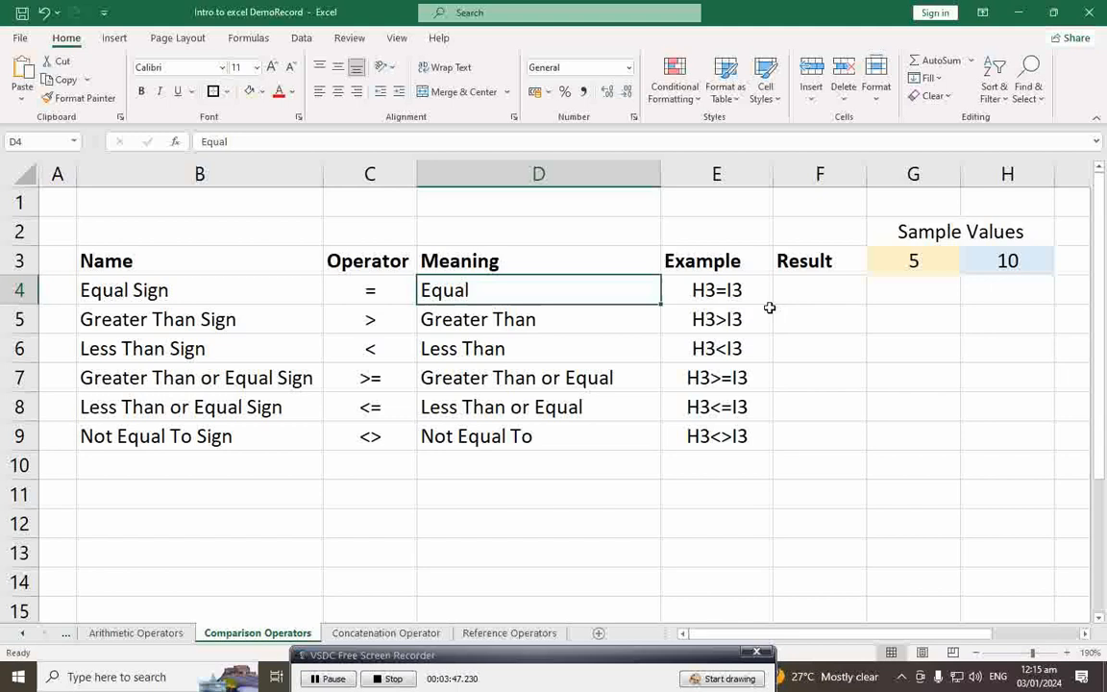
pyautogui.click(705, 296)
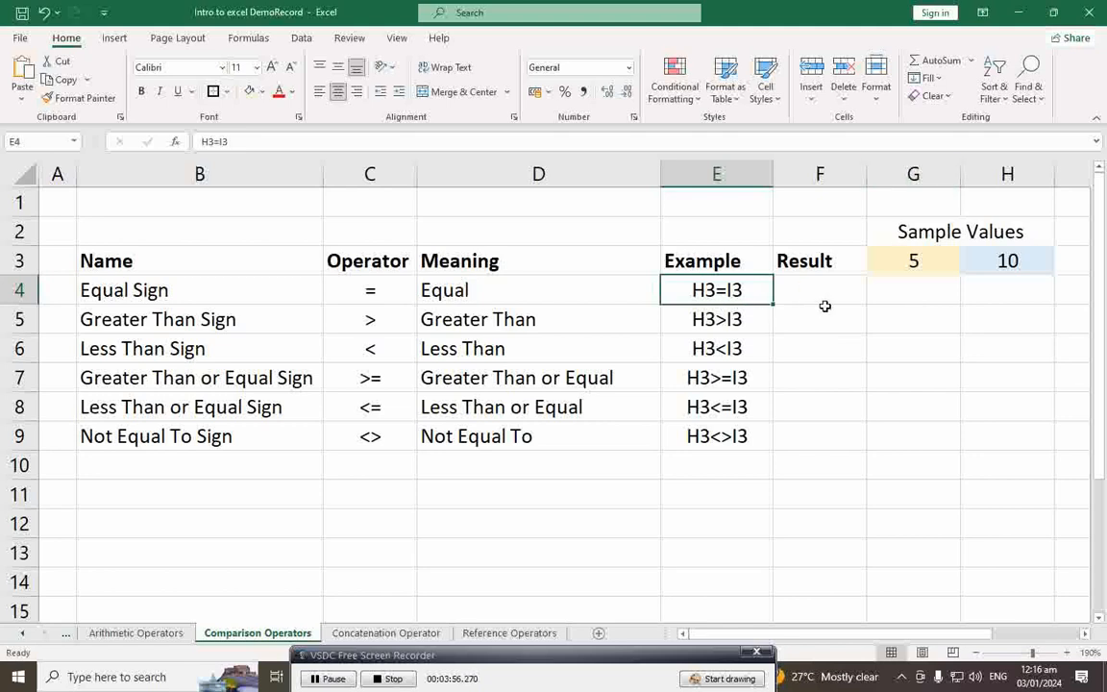
# Step: Insert an empty column G before the sample values and narrow it
pyautogui.click(915, 174)
pyautogui.rightClick(916, 174)
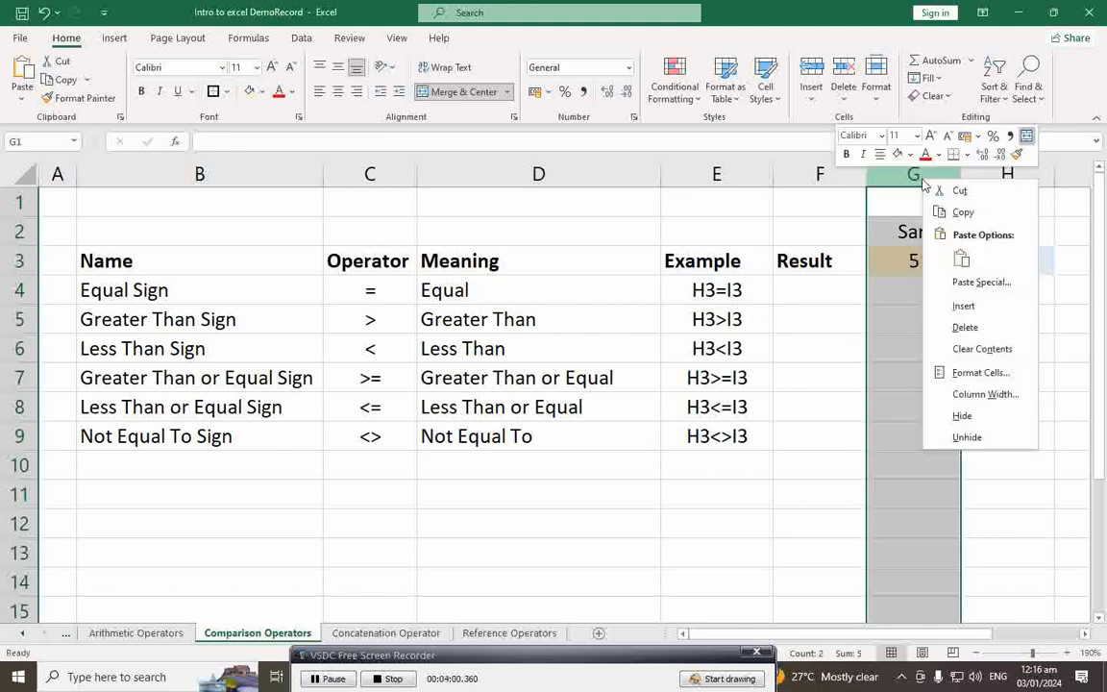
pyautogui.click(965, 306)
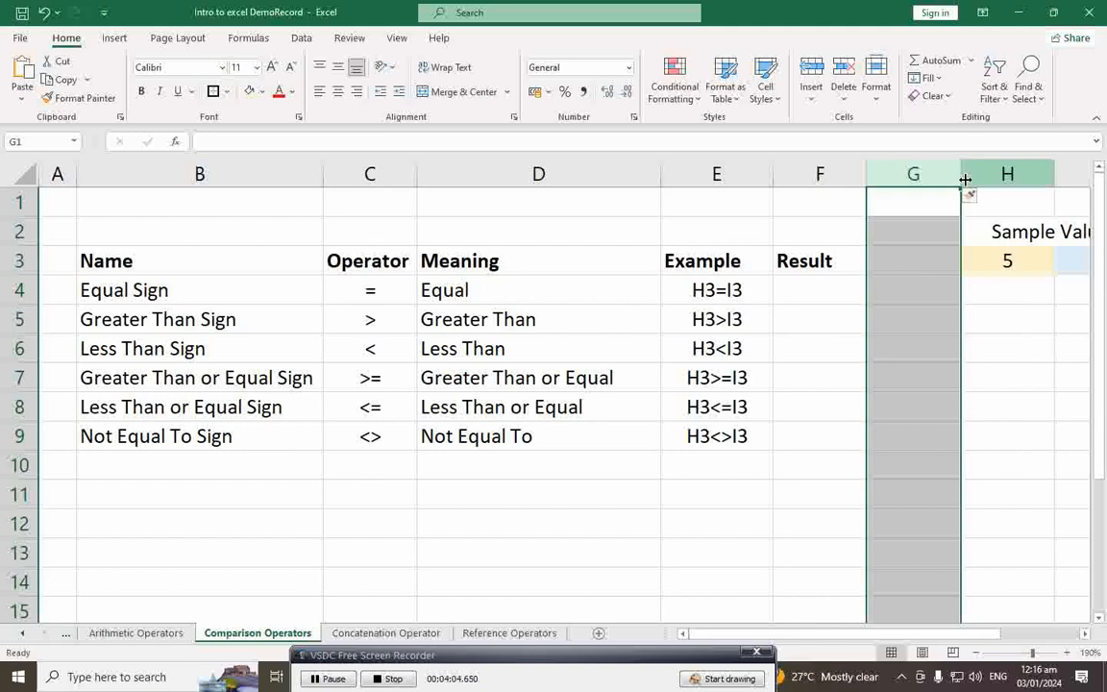
pyautogui.moveTo(963, 175); pyautogui.dragTo(873, 178)
# Step: Check values 5 and 10 now in H3 and I3, and keep column G a thin gap
pyautogui.click(946, 273)
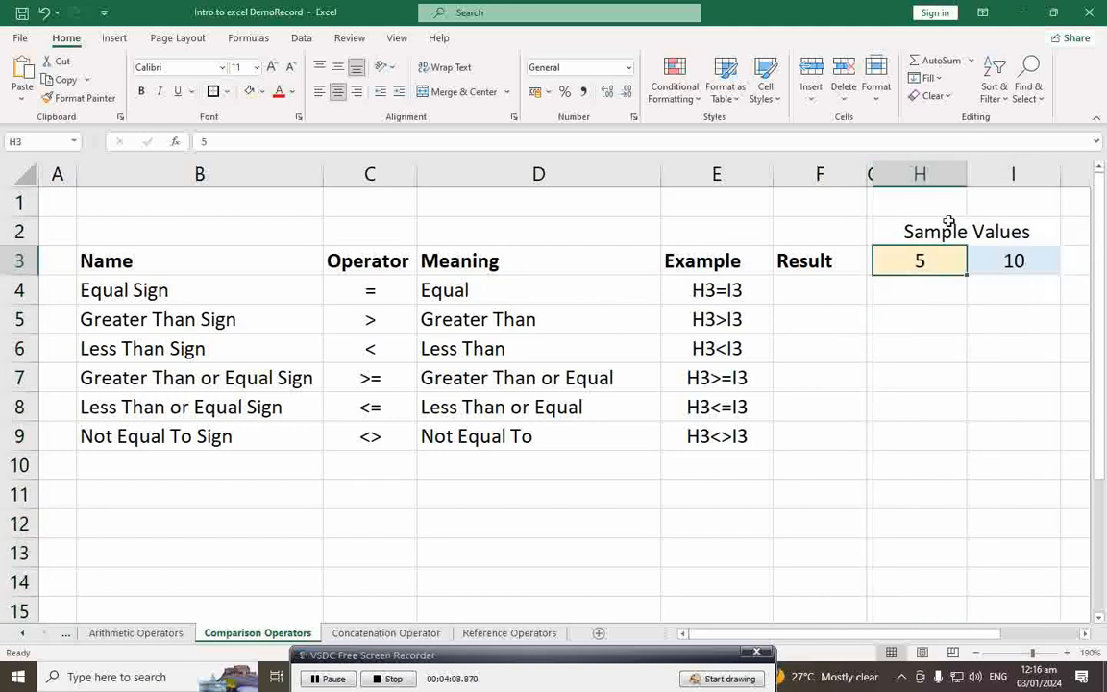
pyautogui.click(1014, 174)
pyautogui.click(920, 174)
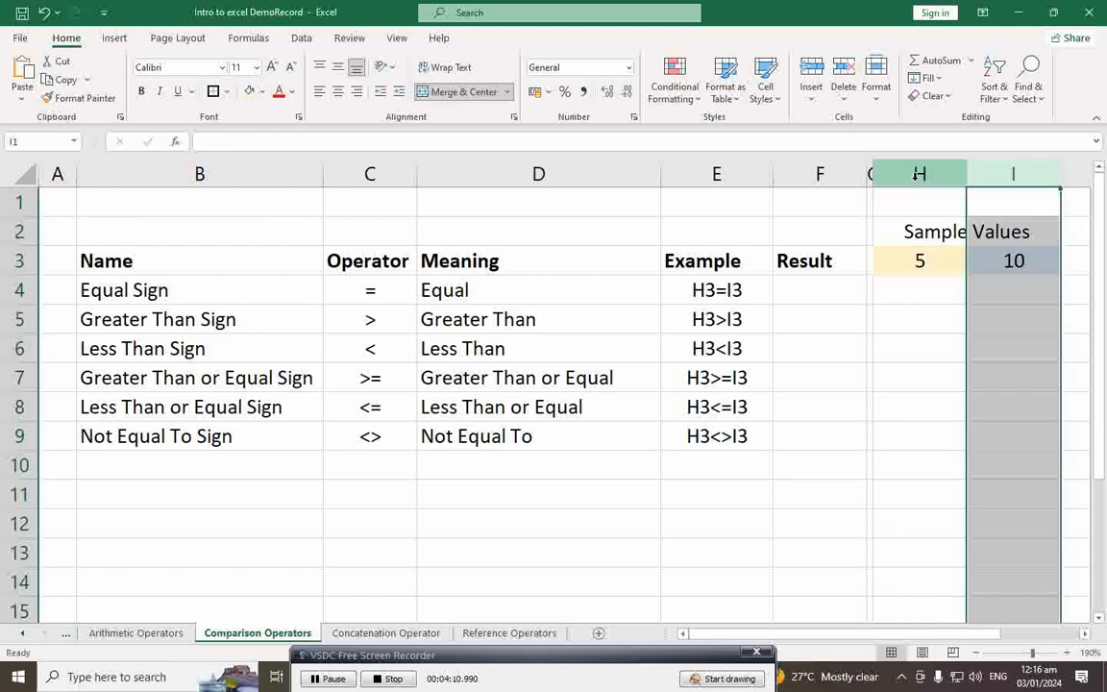
pyautogui.click(1014, 174)
pyautogui.moveTo(871, 174)
pyautogui.mouseDown()
pyautogui.moveTo(891, 187)
pyautogui.moveTo(879, 179)
pyautogui.mouseUp()
pyautogui.click(905, 267)
pyautogui.click(745, 291)
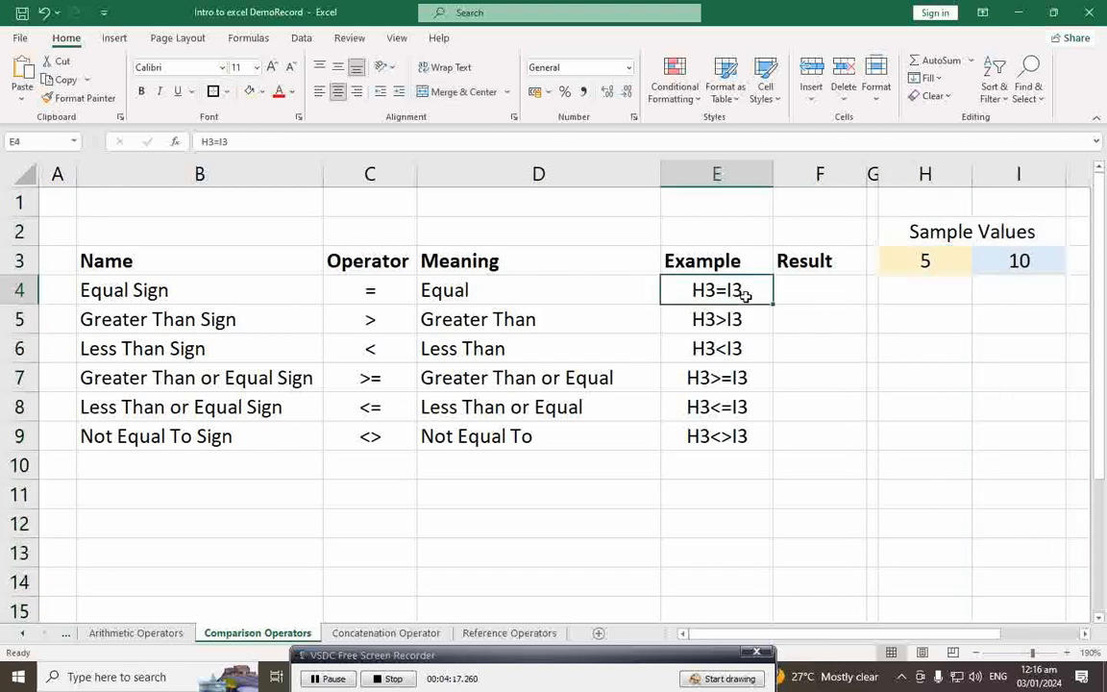
# Step: Enter =H3=I3 in F4, highlighting its parts, so the Equal Sign result shows FALSE
pyautogui.click(813, 303)
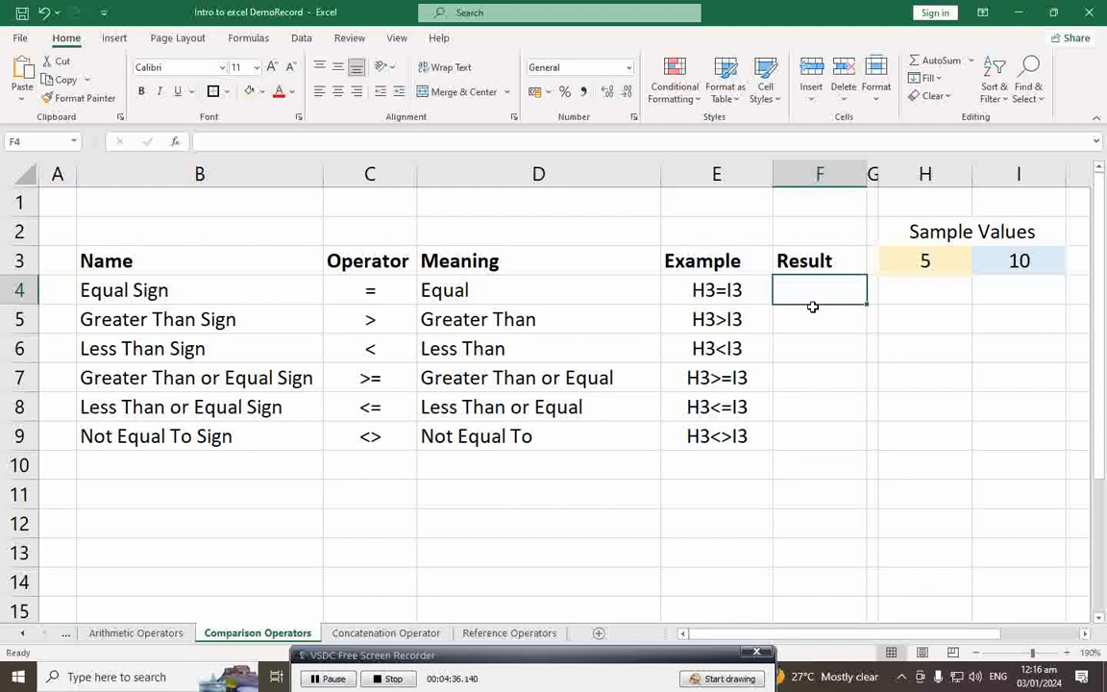
pyautogui.click(734, 292)
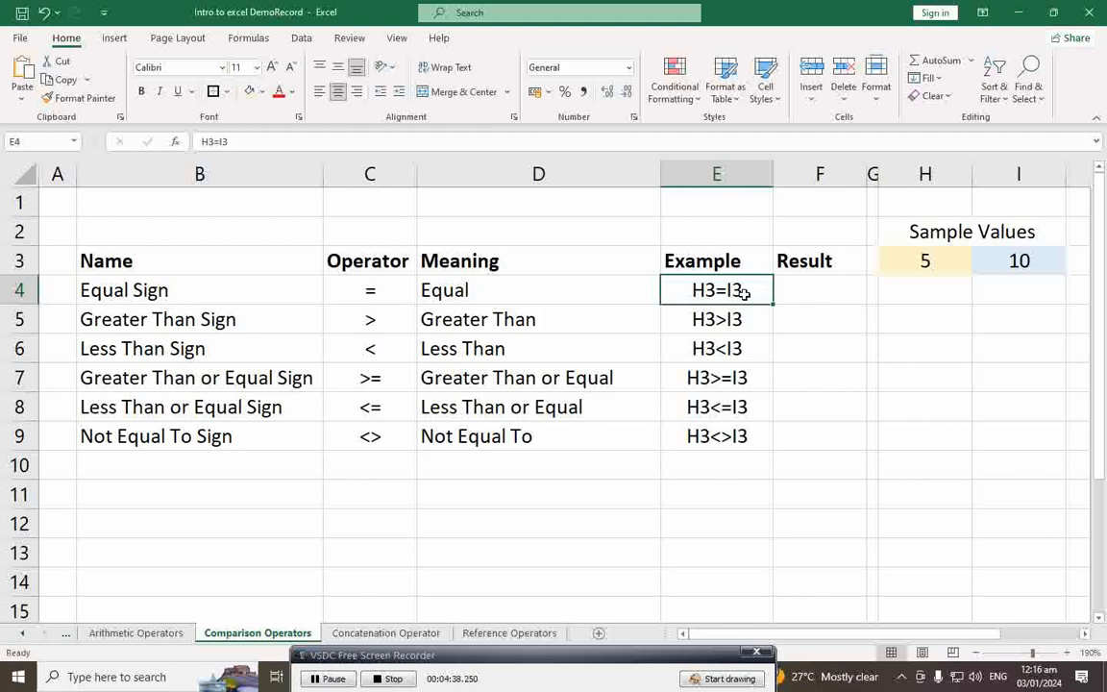
pyautogui.click(807, 294)
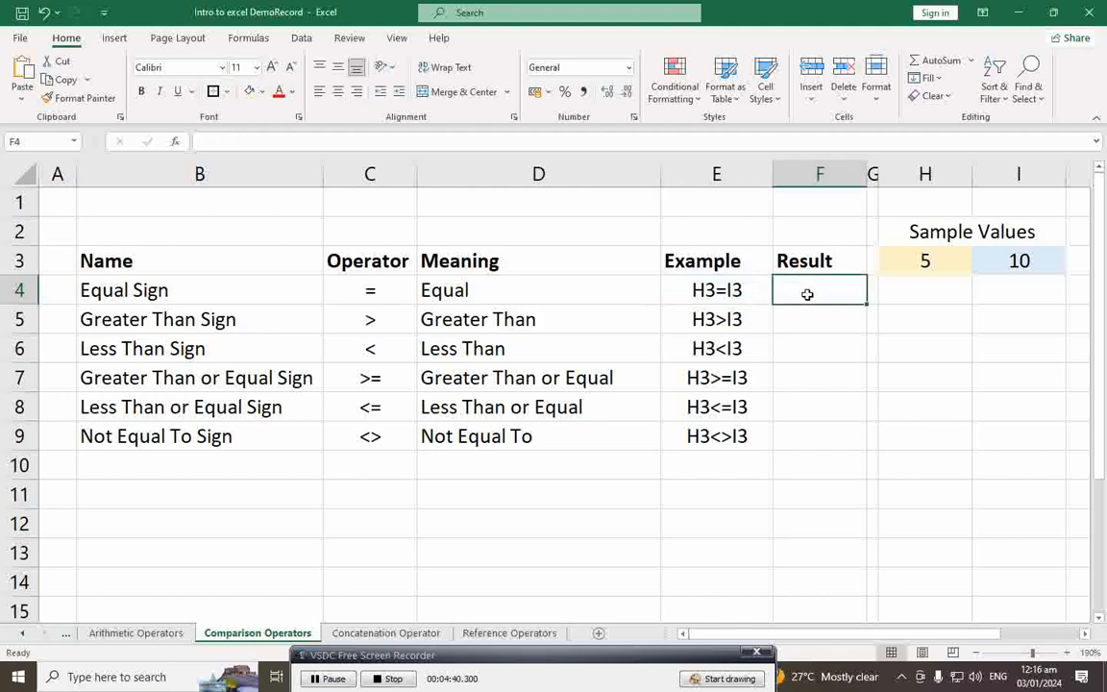
pyautogui.write('=')
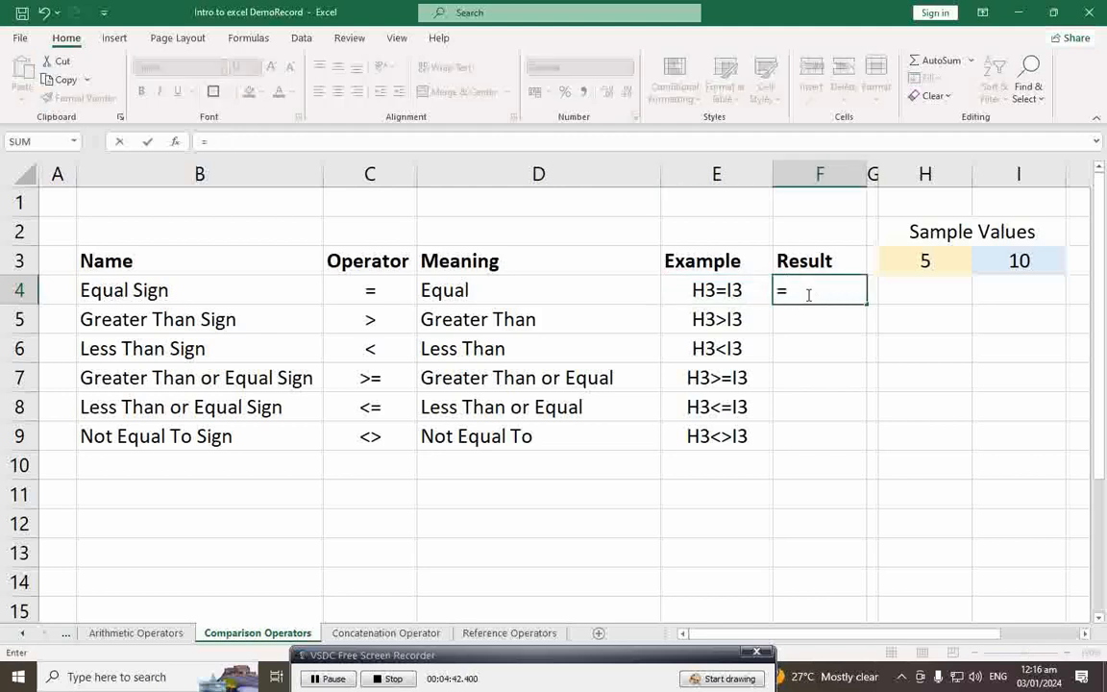
pyautogui.write('H')
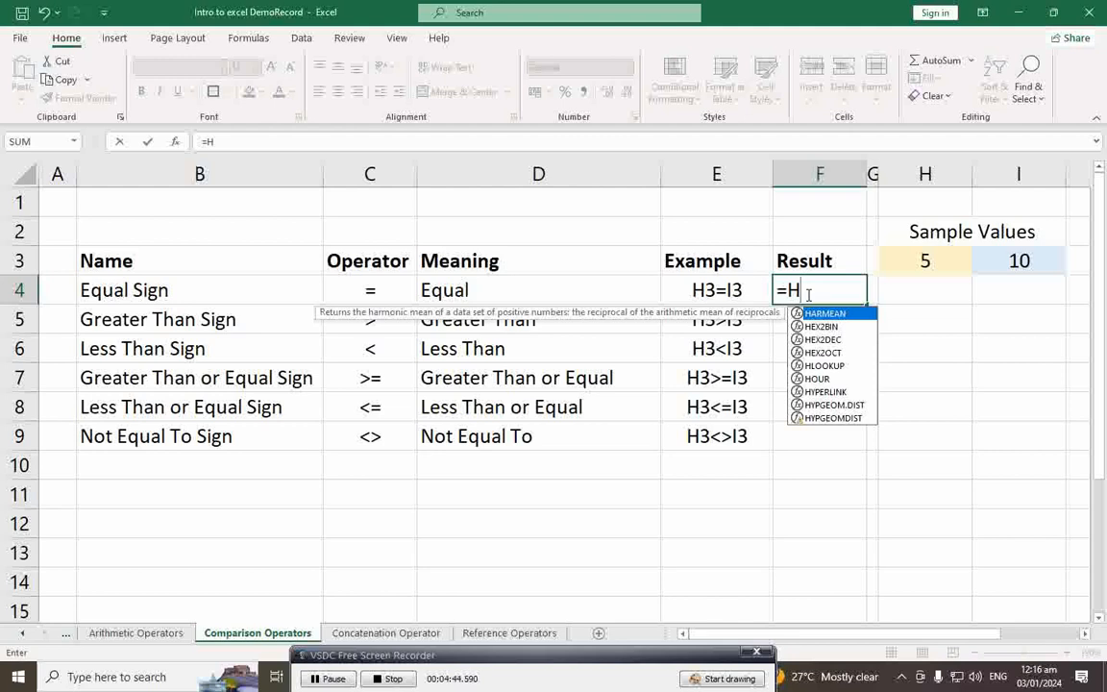
pyautogui.write('3=')
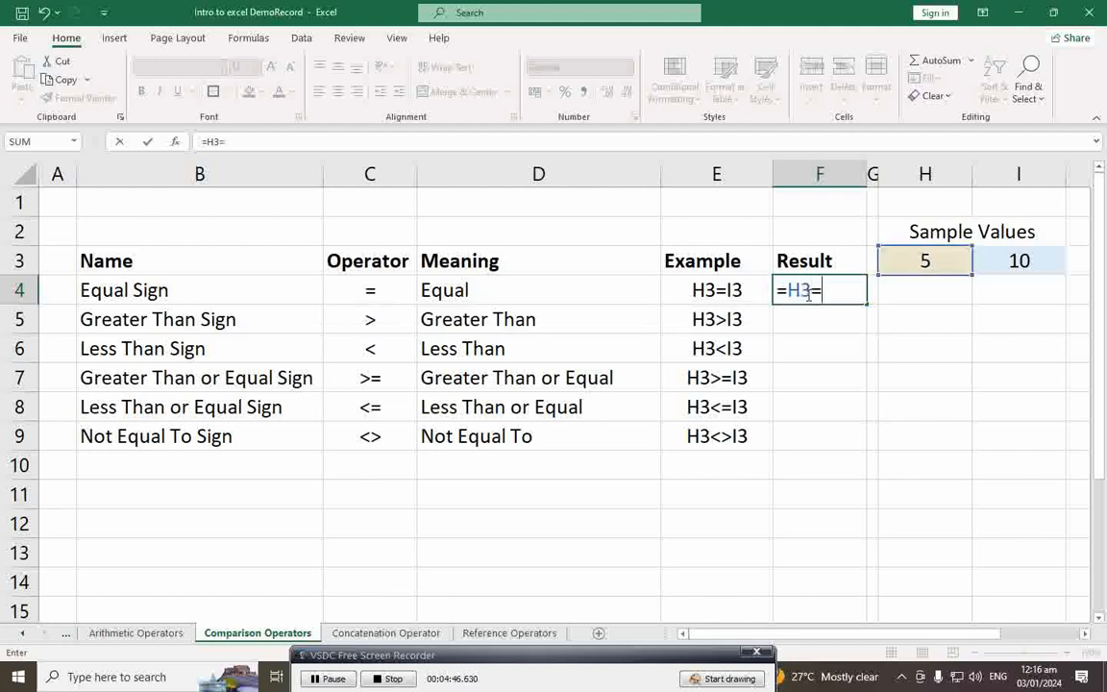
pyautogui.write('I3')
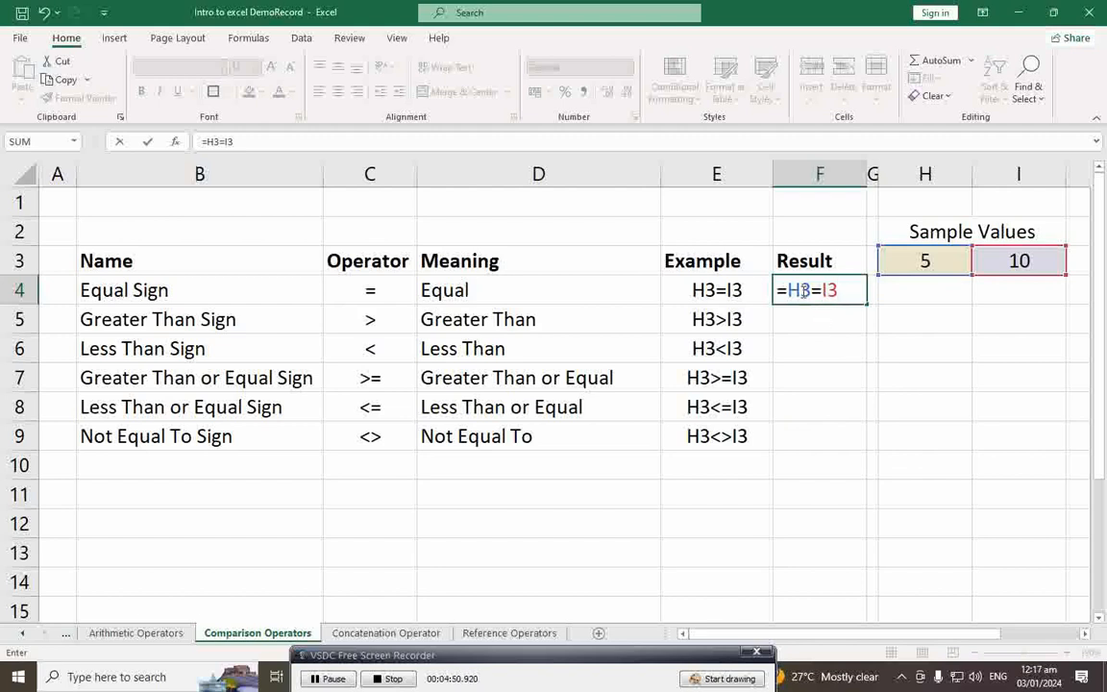
pyautogui.moveTo(789, 289); pyautogui.dragTo(811, 289)
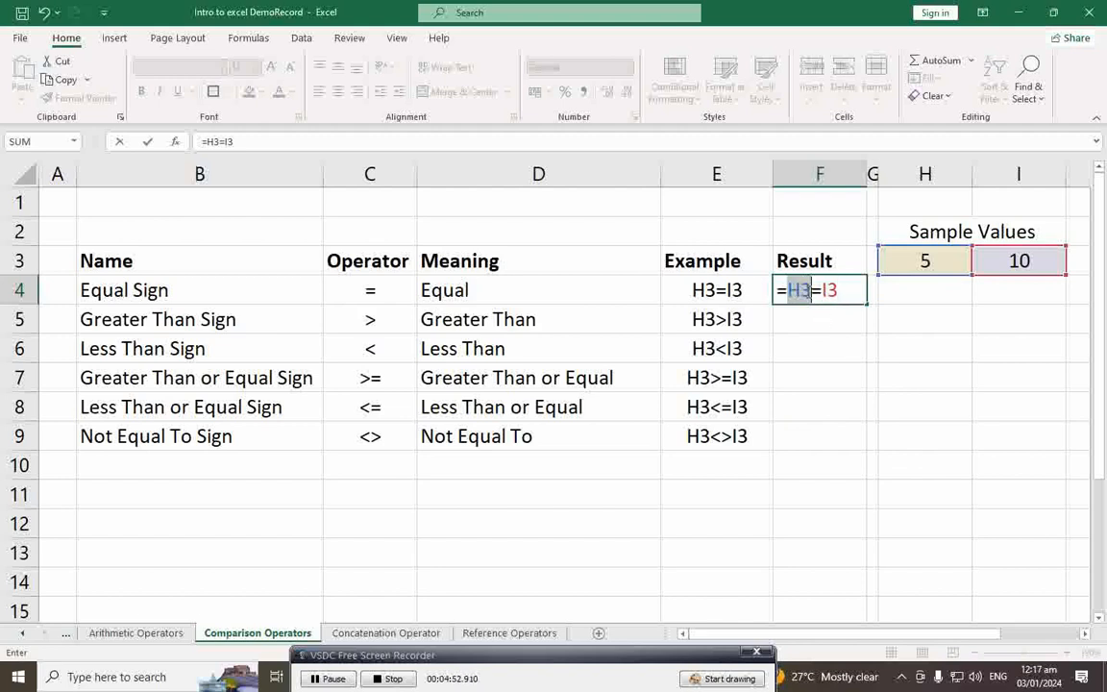
pyautogui.click(824, 289)
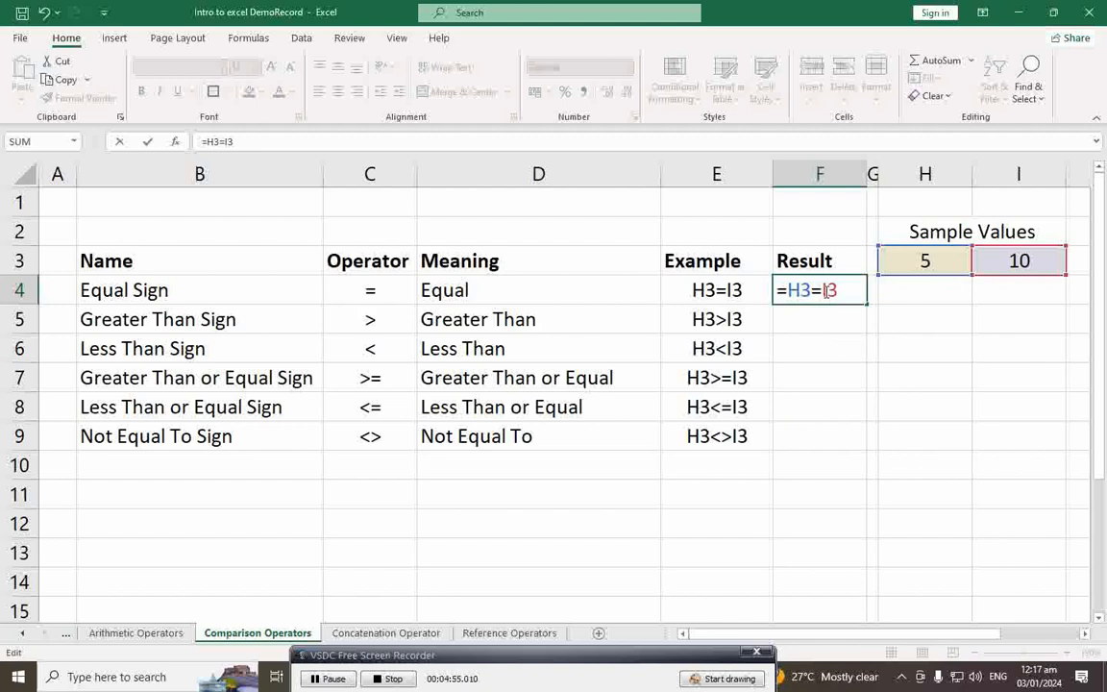
pyautogui.doubleClick(824, 290)
pyautogui.click(825, 290)
pyautogui.moveTo(787, 290); pyautogui.dragTo(779, 290)
pyautogui.moveTo(790, 291)
pyautogui.mouseDown()
pyautogui.moveTo(851, 297)
pyautogui.moveTo(780, 290)
pyautogui.mouseUp()
pyautogui.click(843, 293)
pyautogui.press('Return')
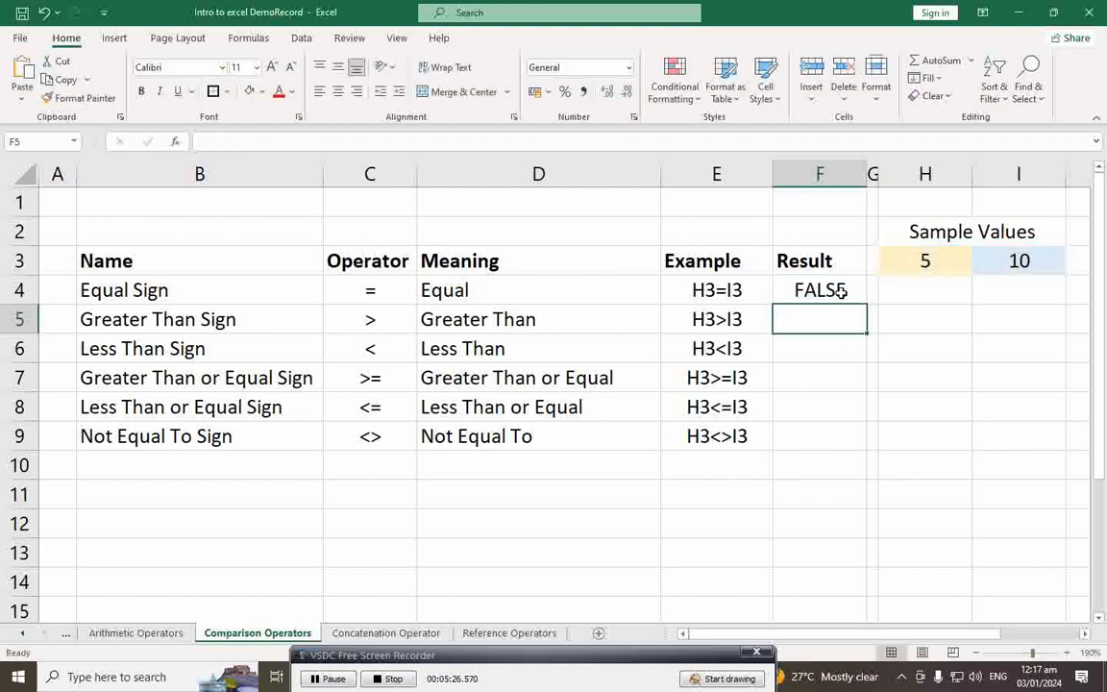
# Step: Enter =H3>I3 in F5 (FALSE) and =H3<I3 in F6 (TRUE)
pyautogui.click(842, 293)
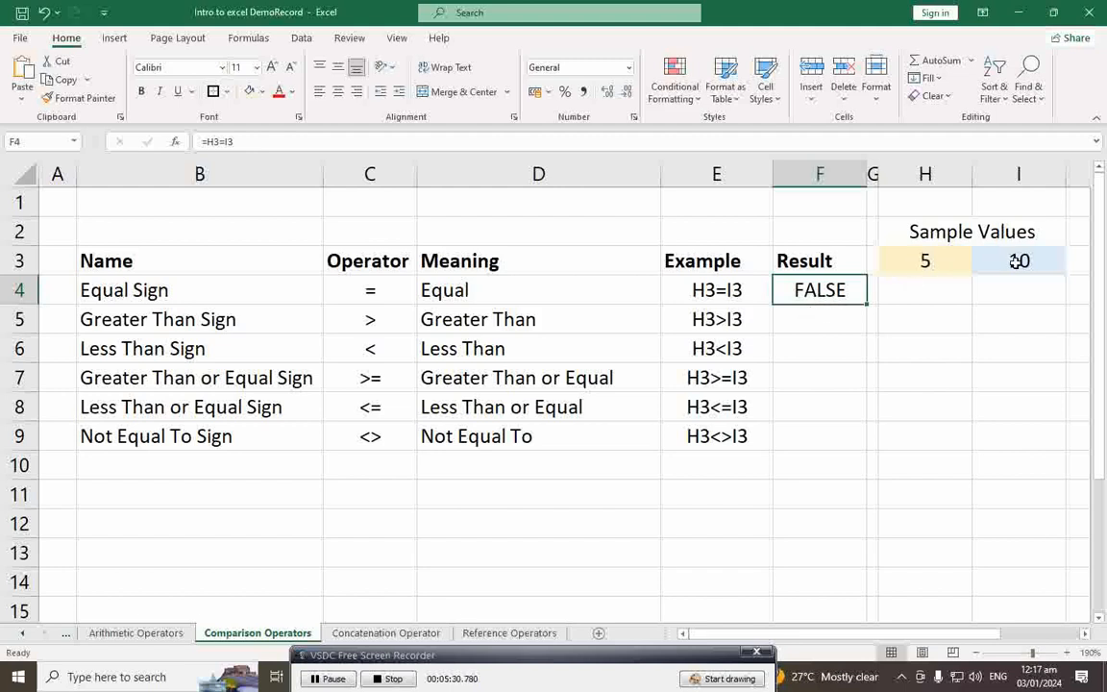
pyautogui.click(840, 321)
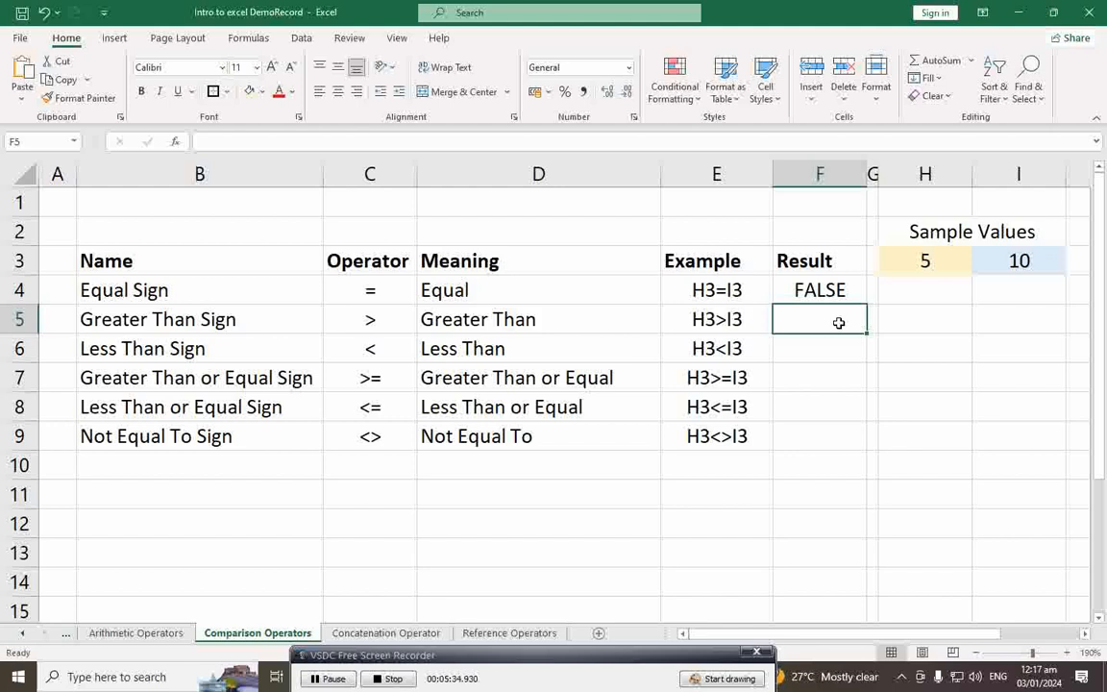
pyautogui.write('=')
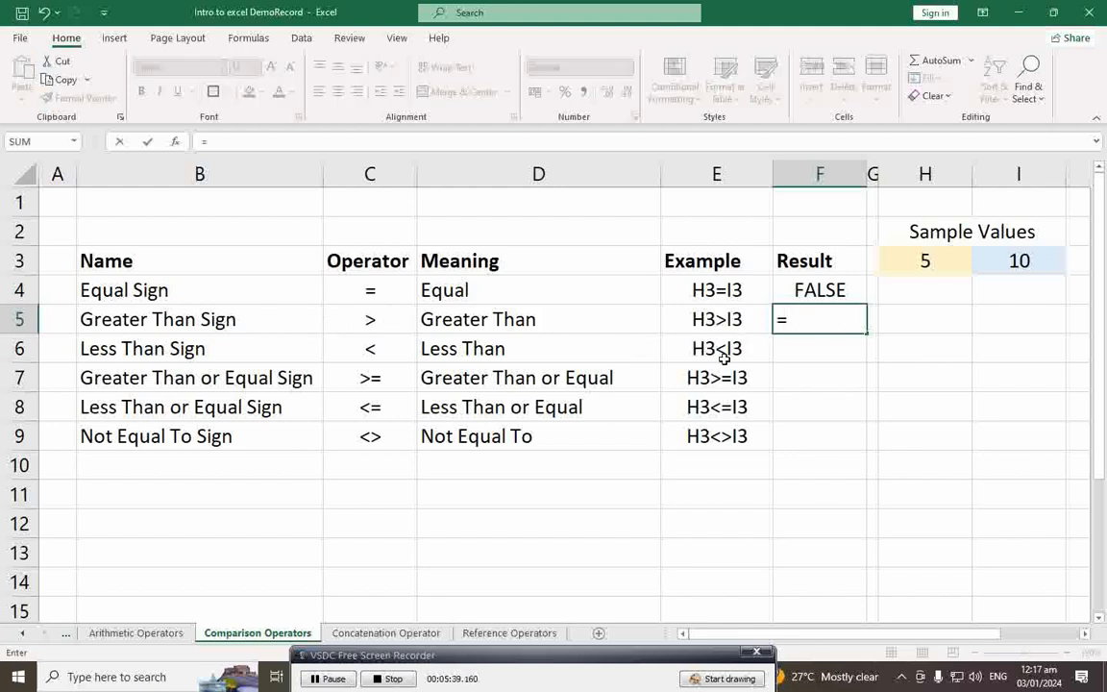
pyautogui.write('H3')
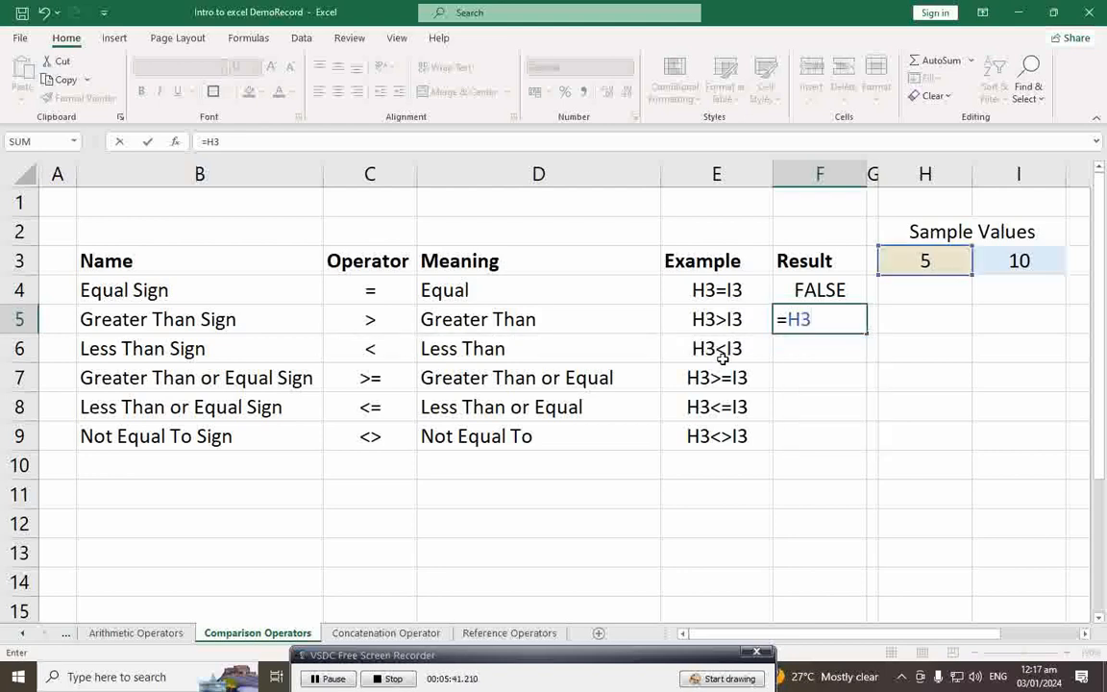
pyautogui.write('>I3')
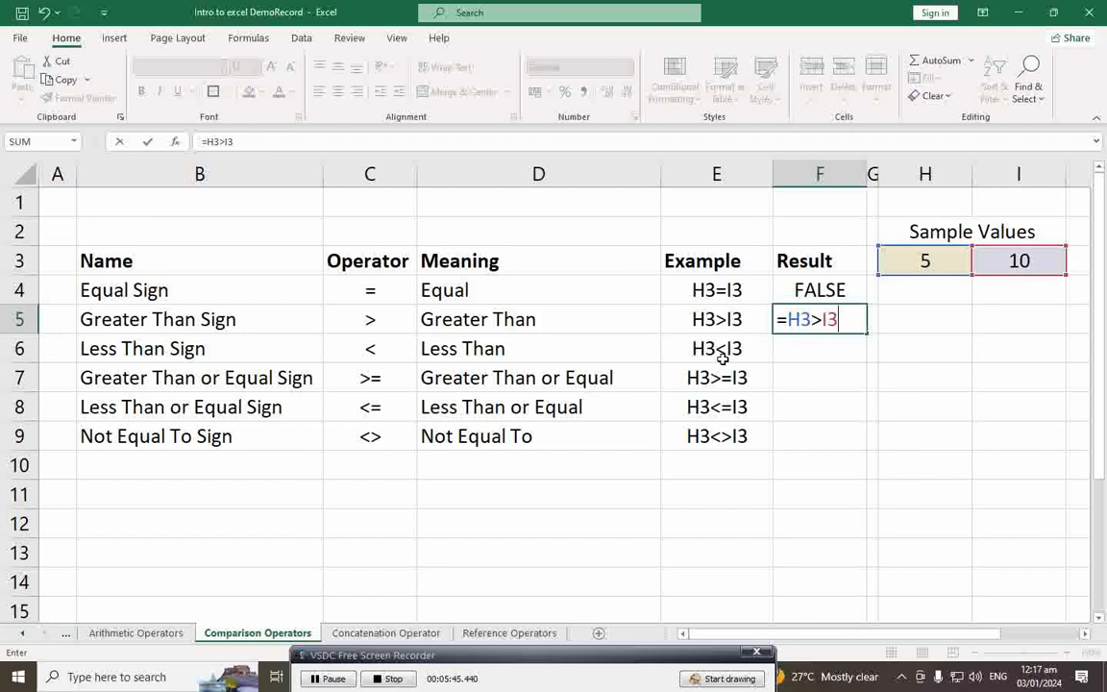
pyautogui.press('Return')
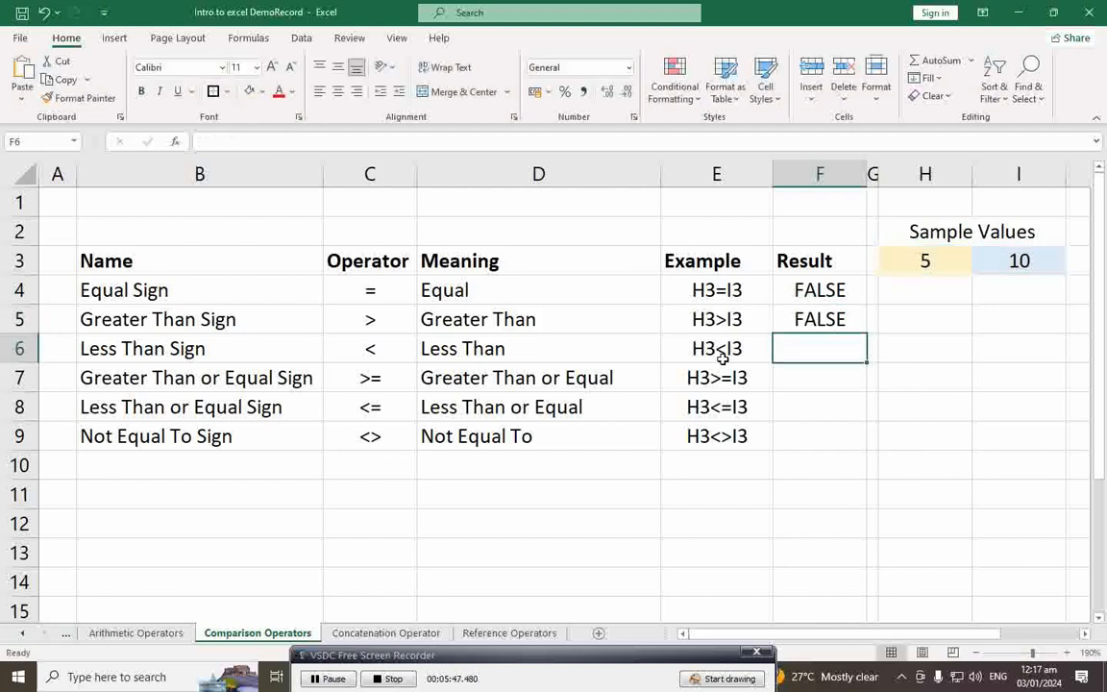
pyautogui.click(837, 323)
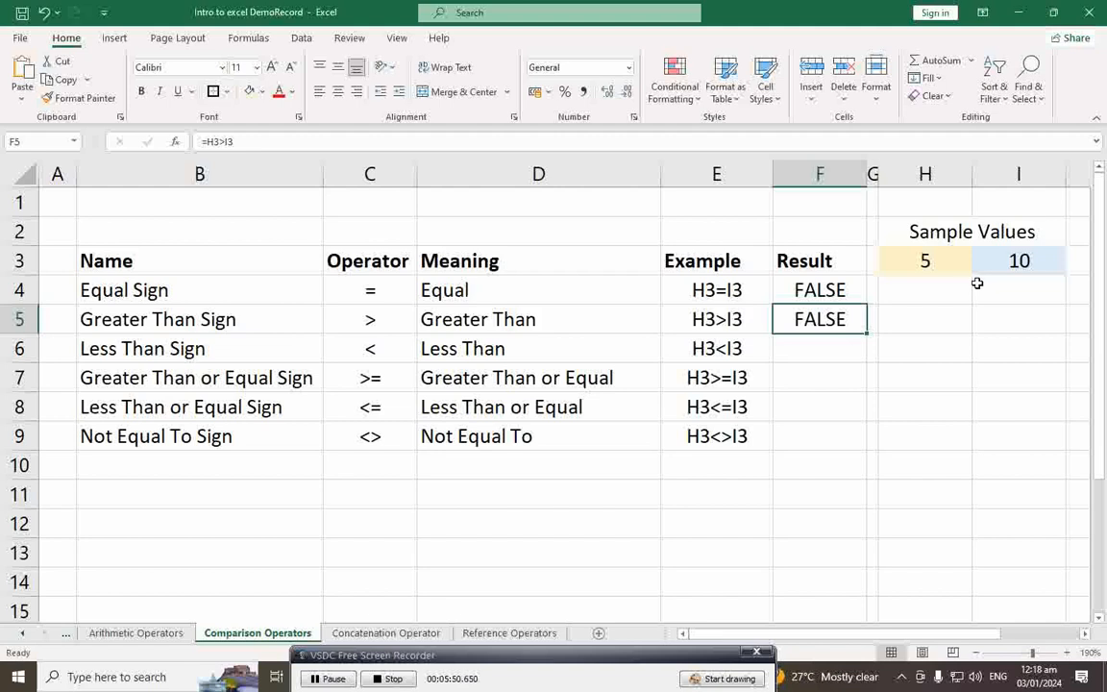
pyautogui.click(823, 350)
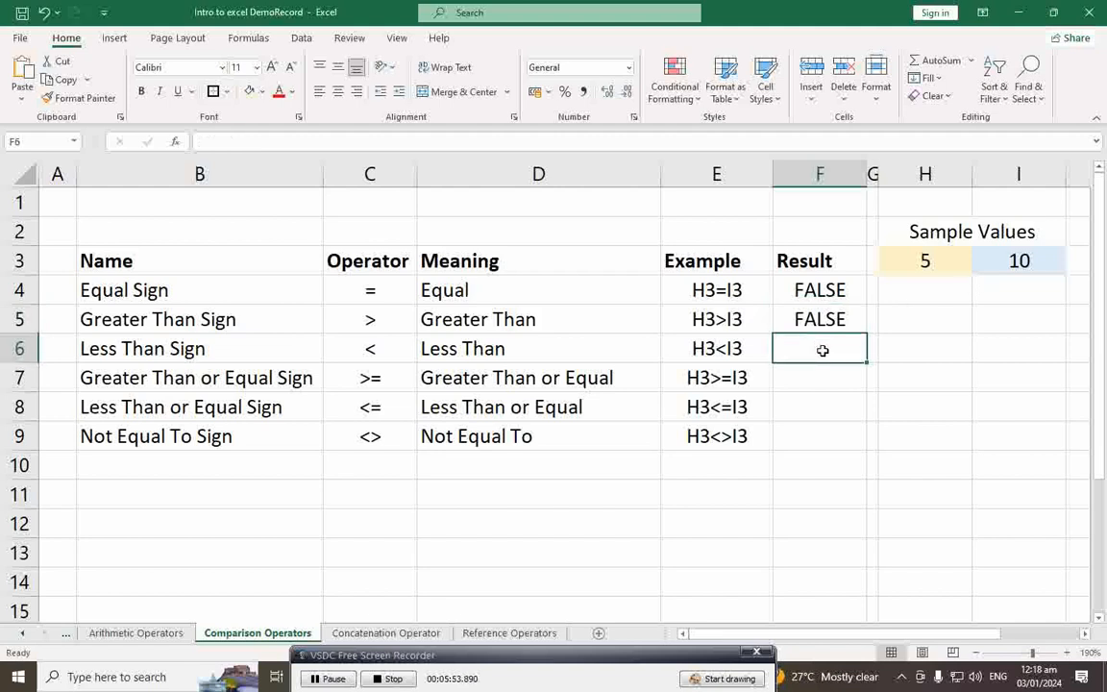
pyautogui.write('=')
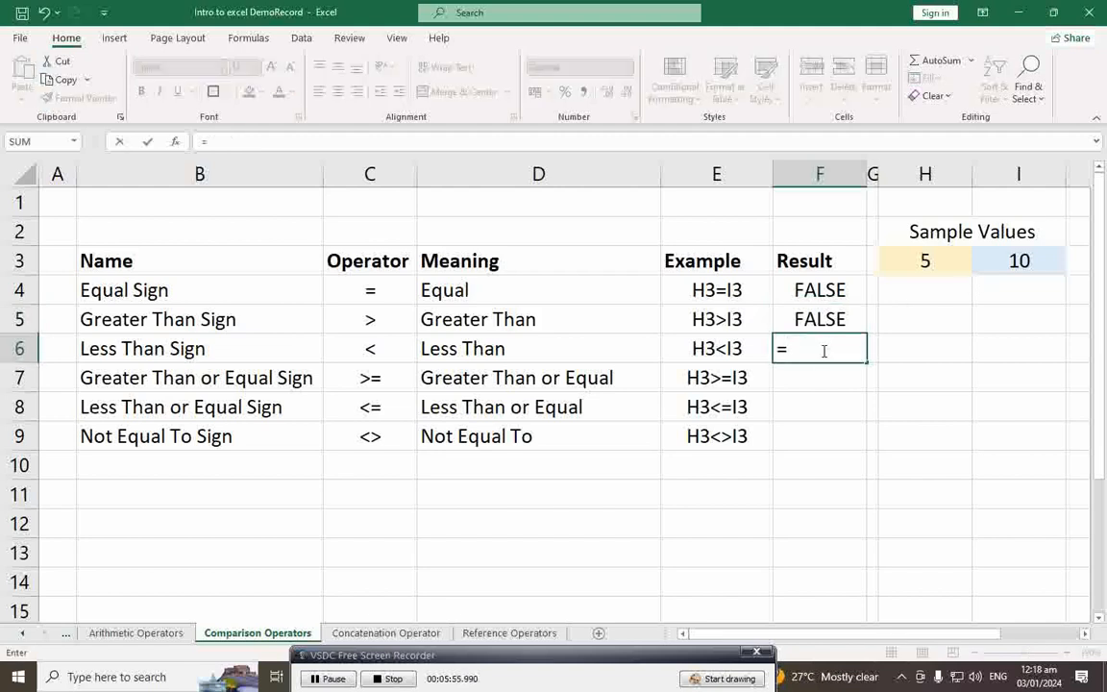
pyautogui.write('H3')
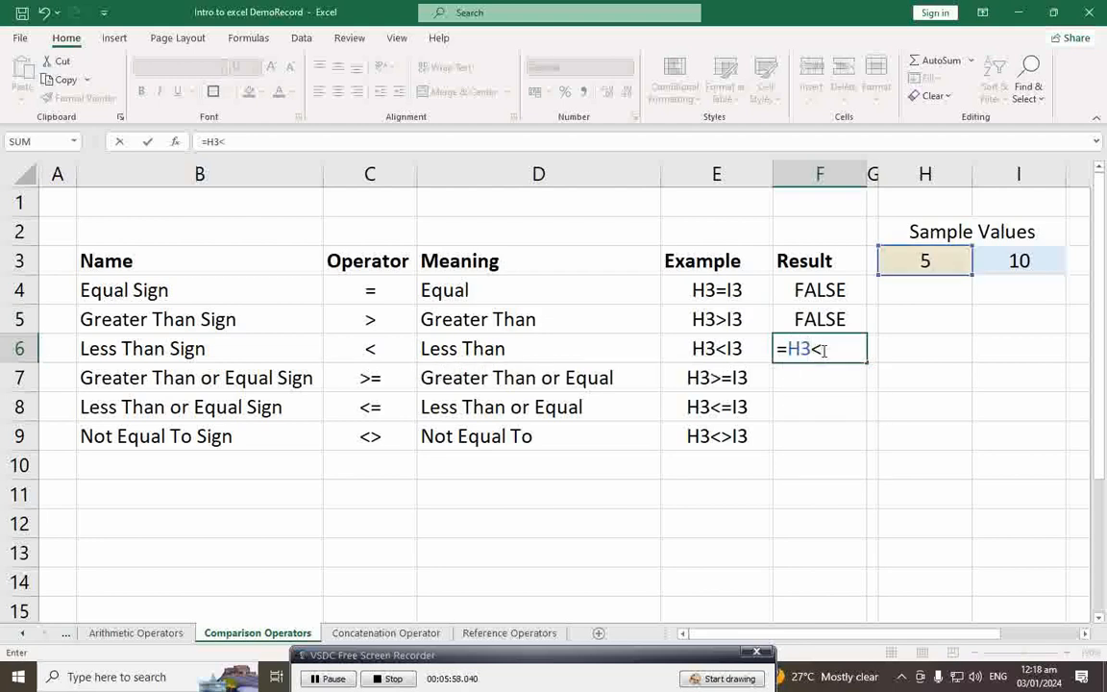
pyautogui.write('<I3')
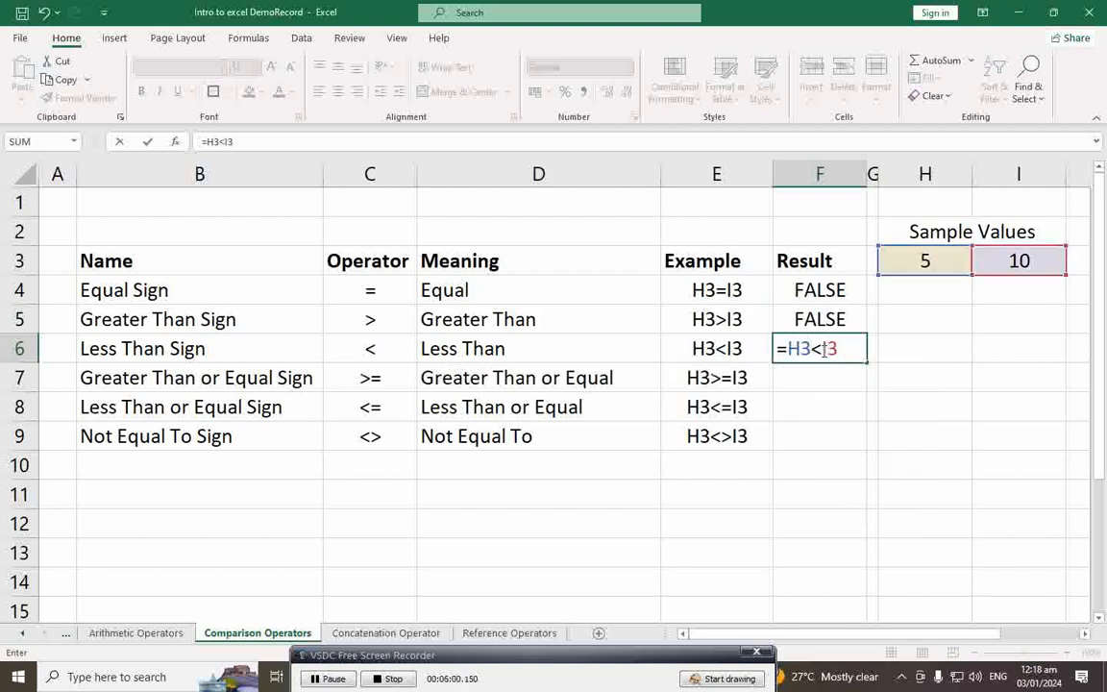
pyautogui.press('Return')
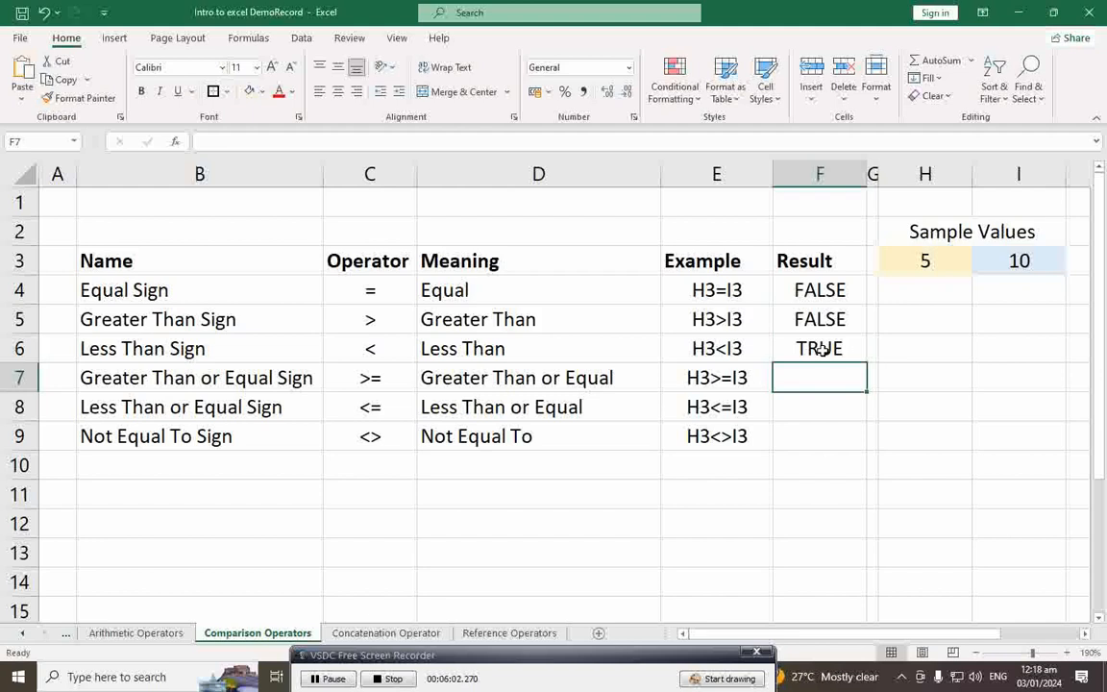
pyautogui.click(822, 351)
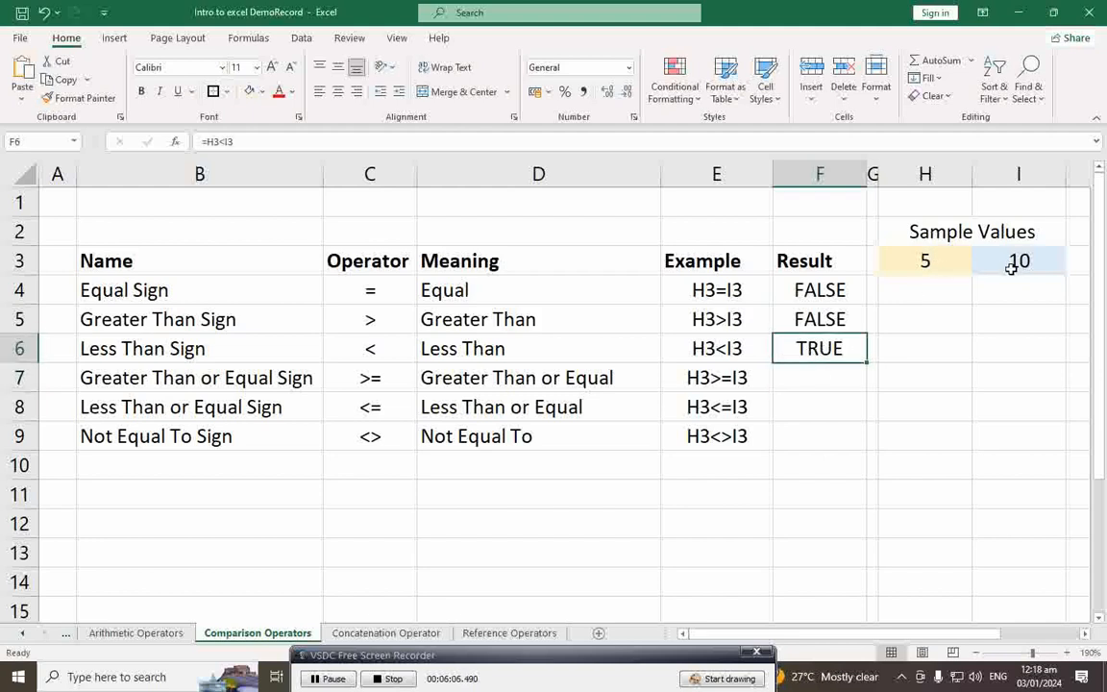
# Step: Enter =H3>=I3 in F7 (FALSE) and =H3<=I3 in F8 (TRUE)
pyautogui.click(803, 383)
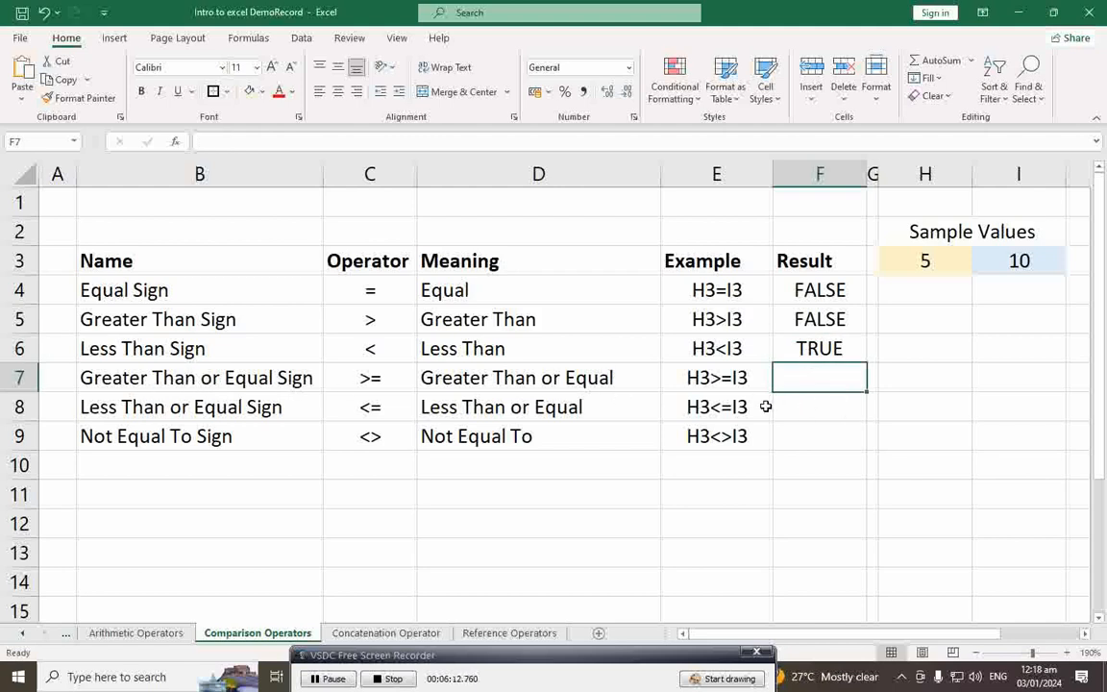
pyautogui.write('=H3')
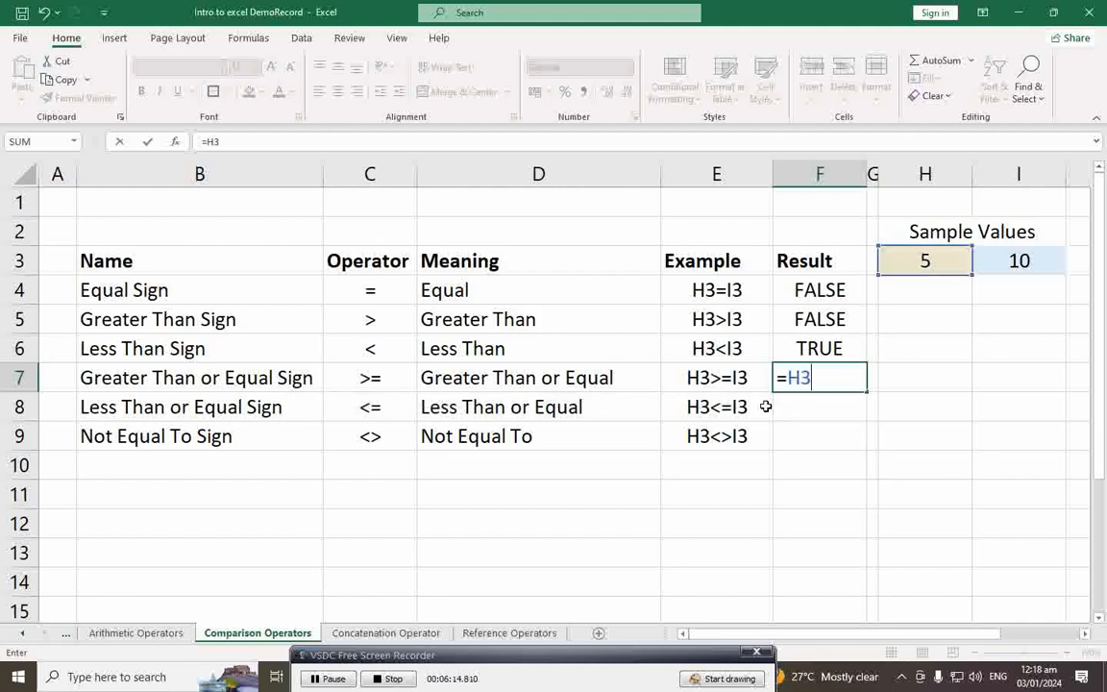
pyautogui.write('>=I3')
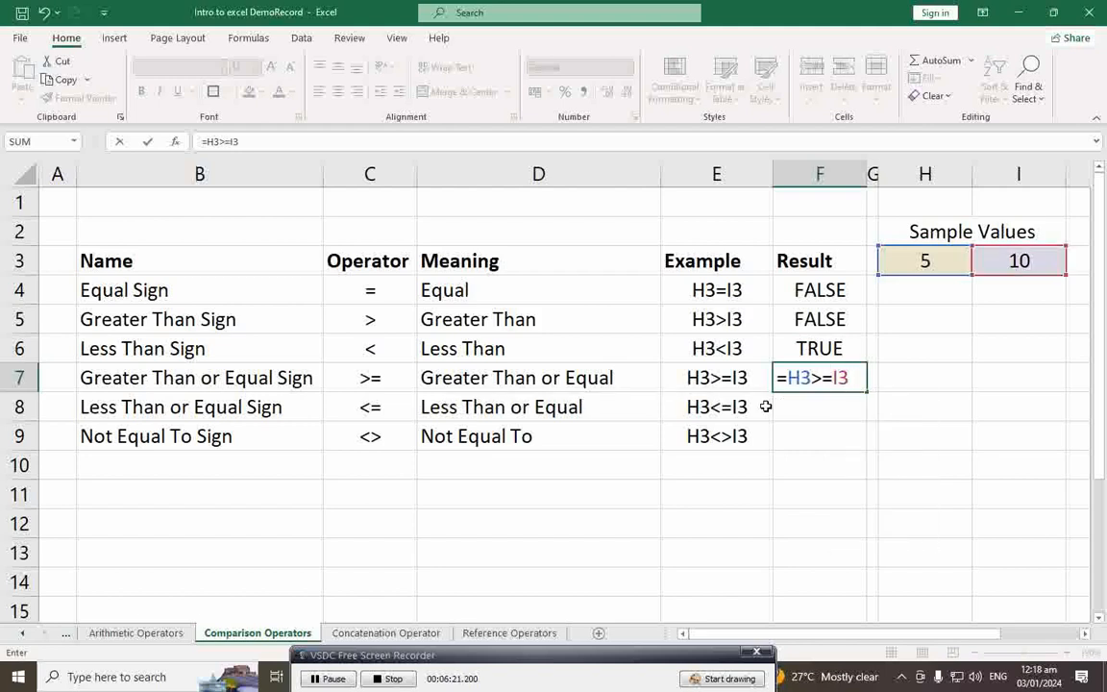
pyautogui.press('Return')
pyautogui.click(846, 377)
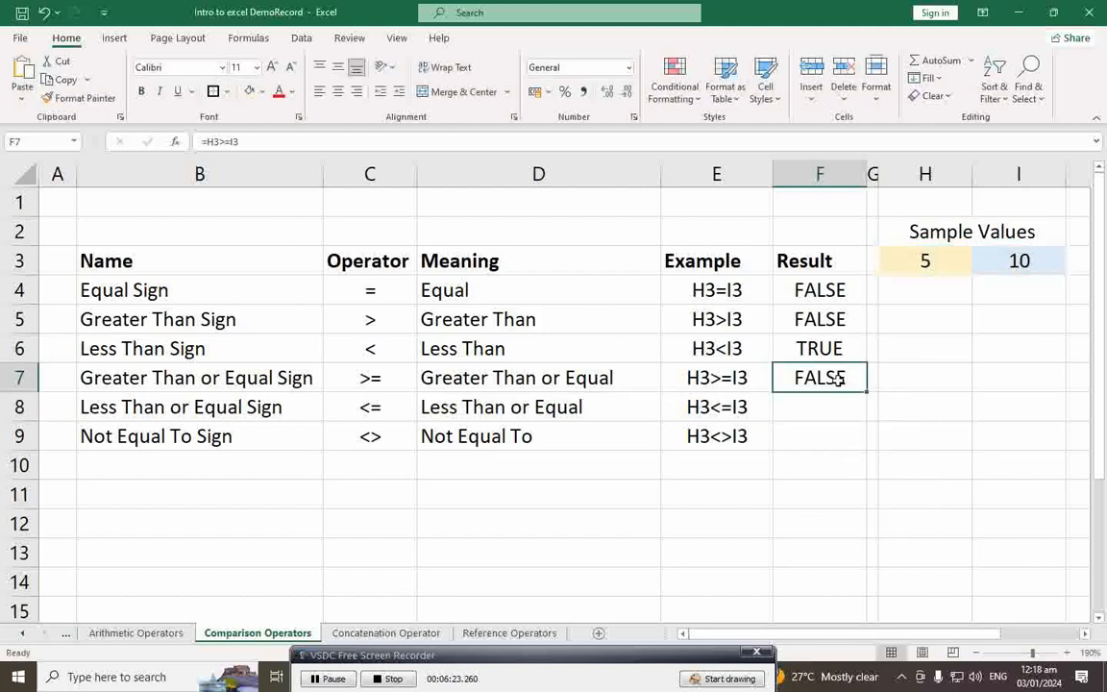
pyautogui.click(823, 412)
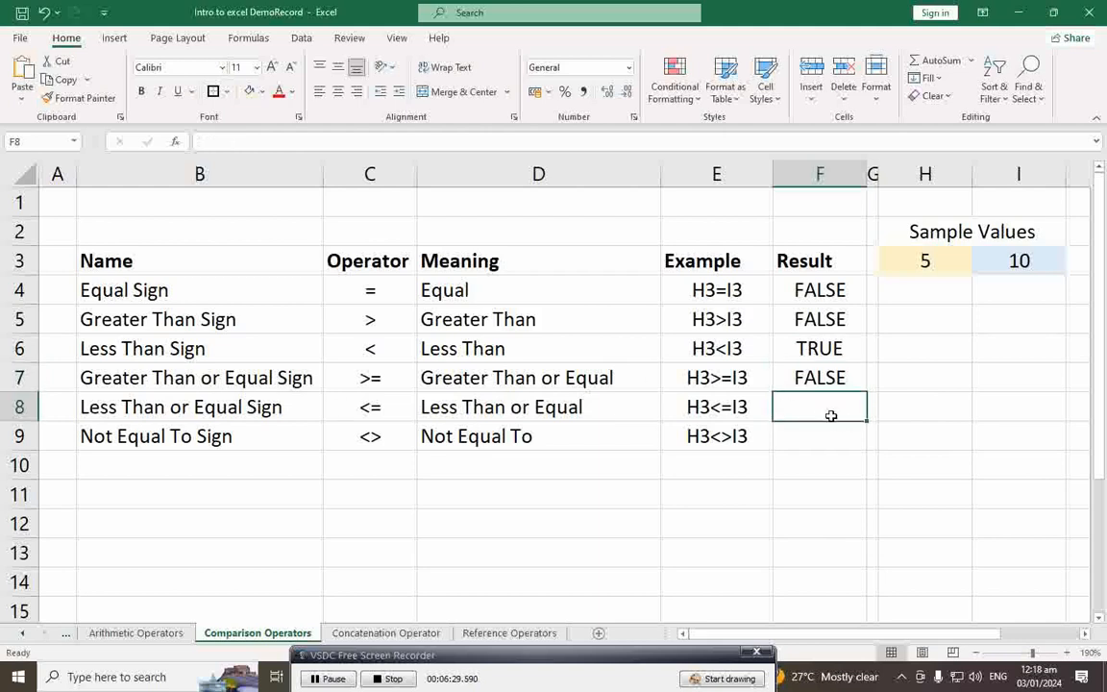
pyautogui.write('=H3')
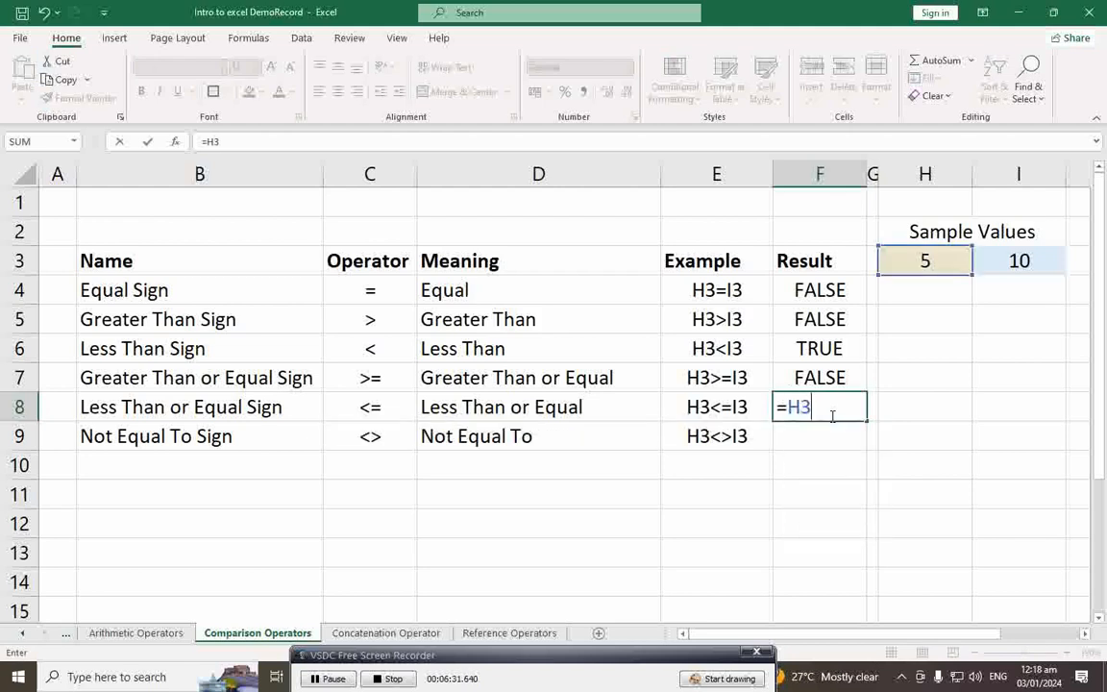
pyautogui.write('<=I3')
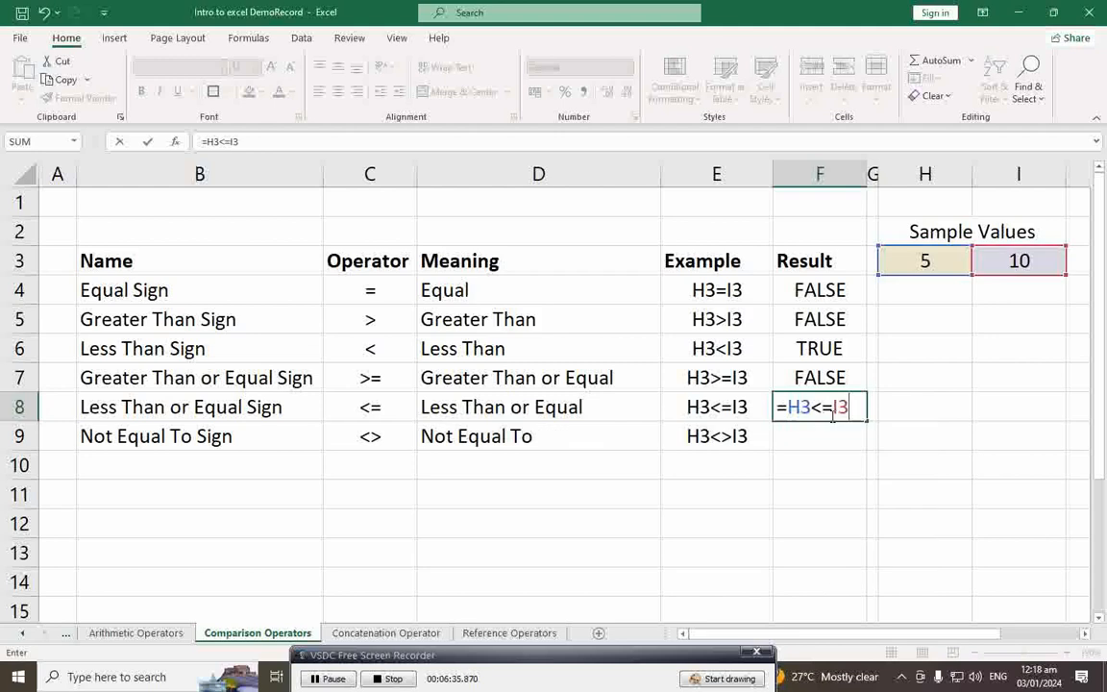
pyautogui.press('Return')
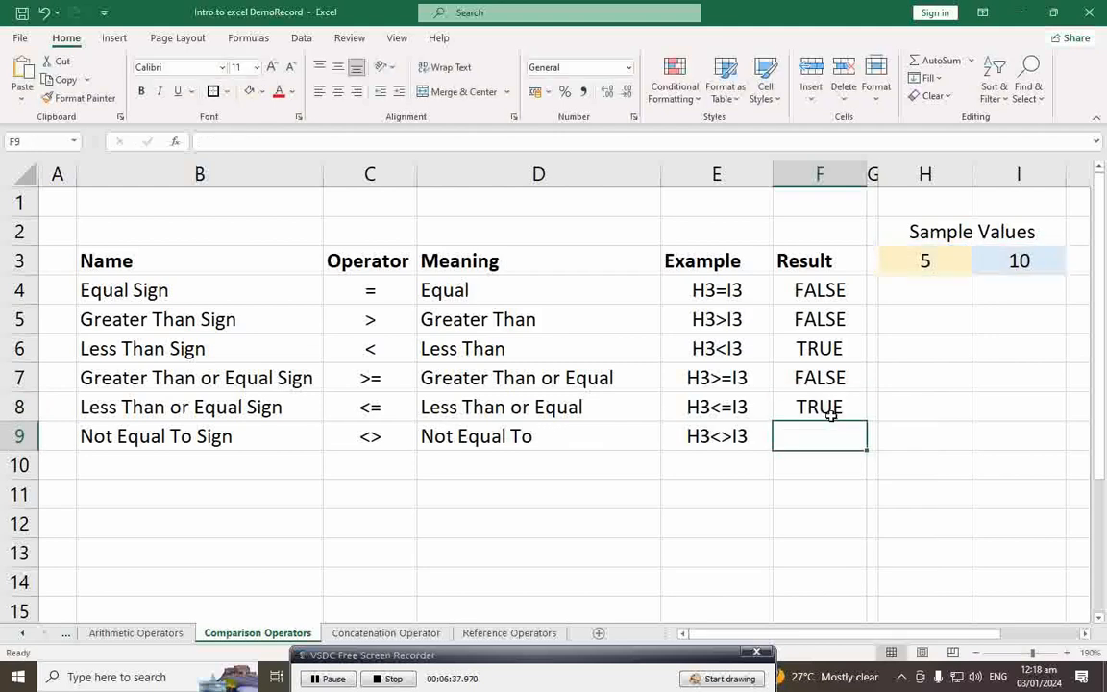
pyautogui.click(831, 413)
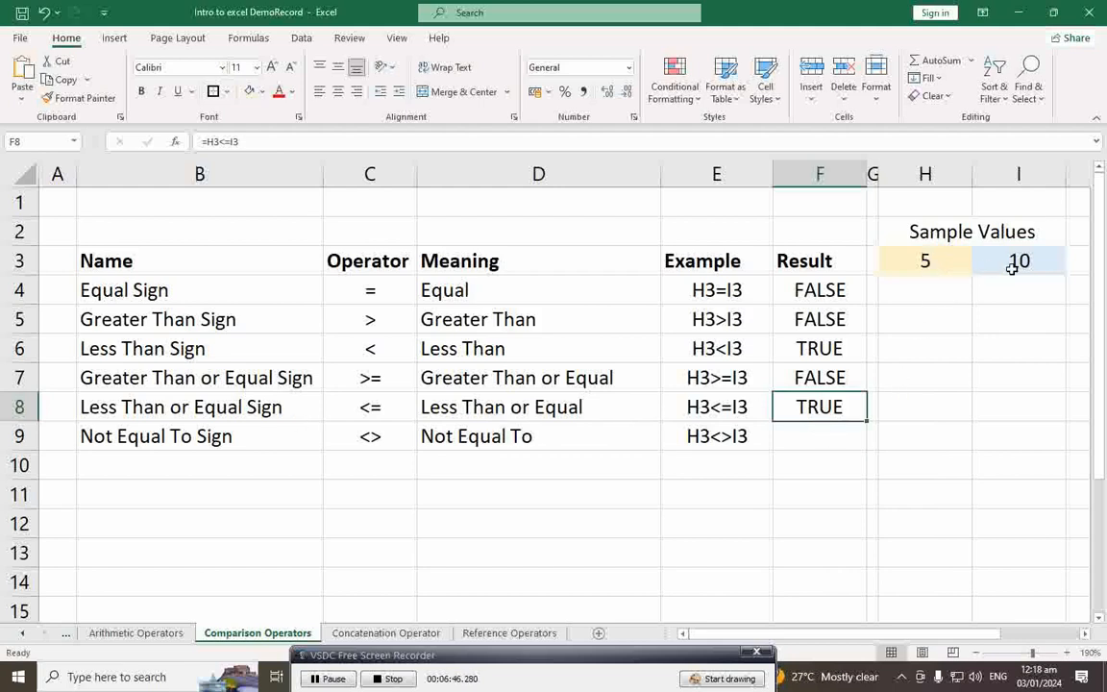
# Step: Enter =H3<>I3 in F9 so the not-equal result shows TRUE
pyautogui.click(815, 441)
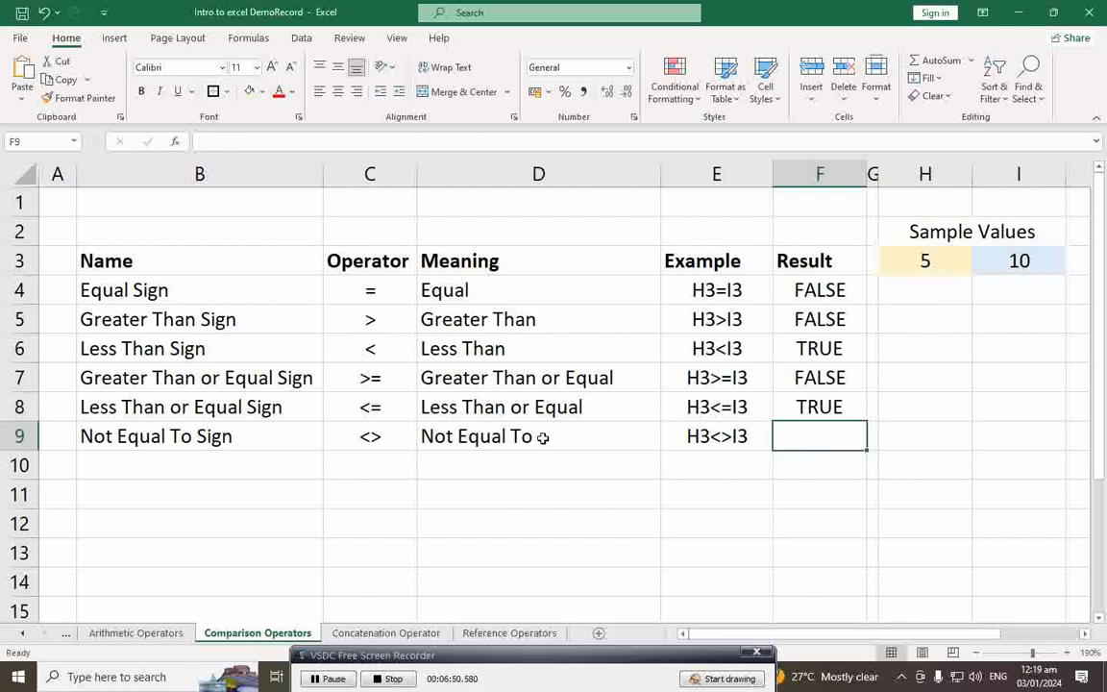
pyautogui.click(386, 444)
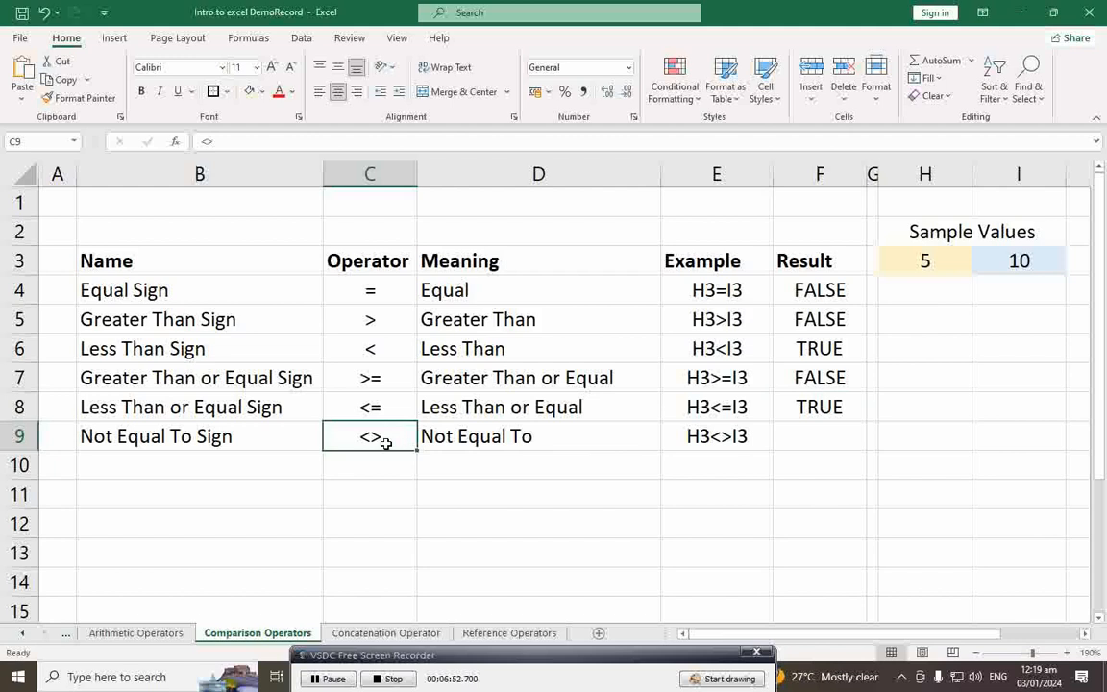
pyautogui.click(812, 439)
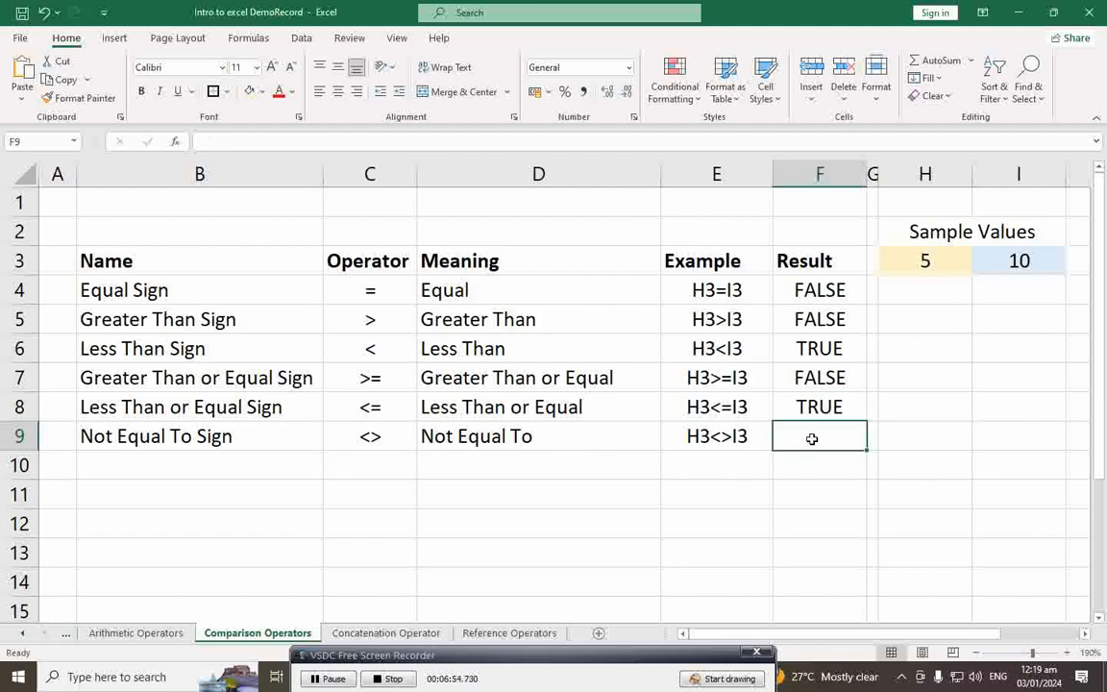
pyautogui.write('=')
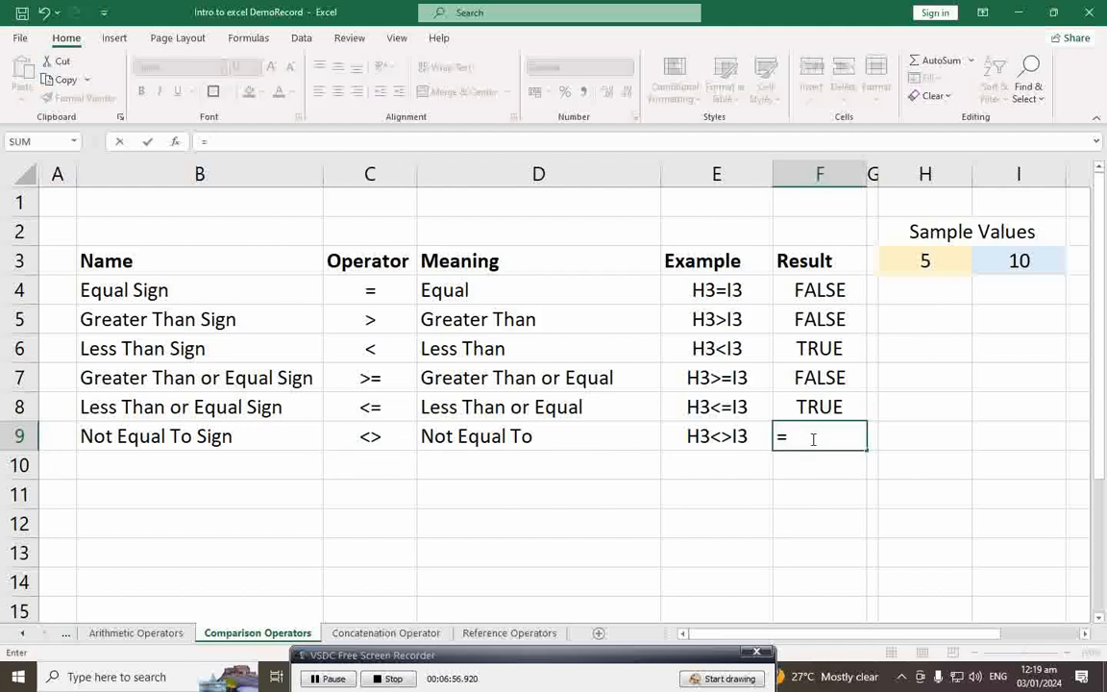
pyautogui.write('H3<>')
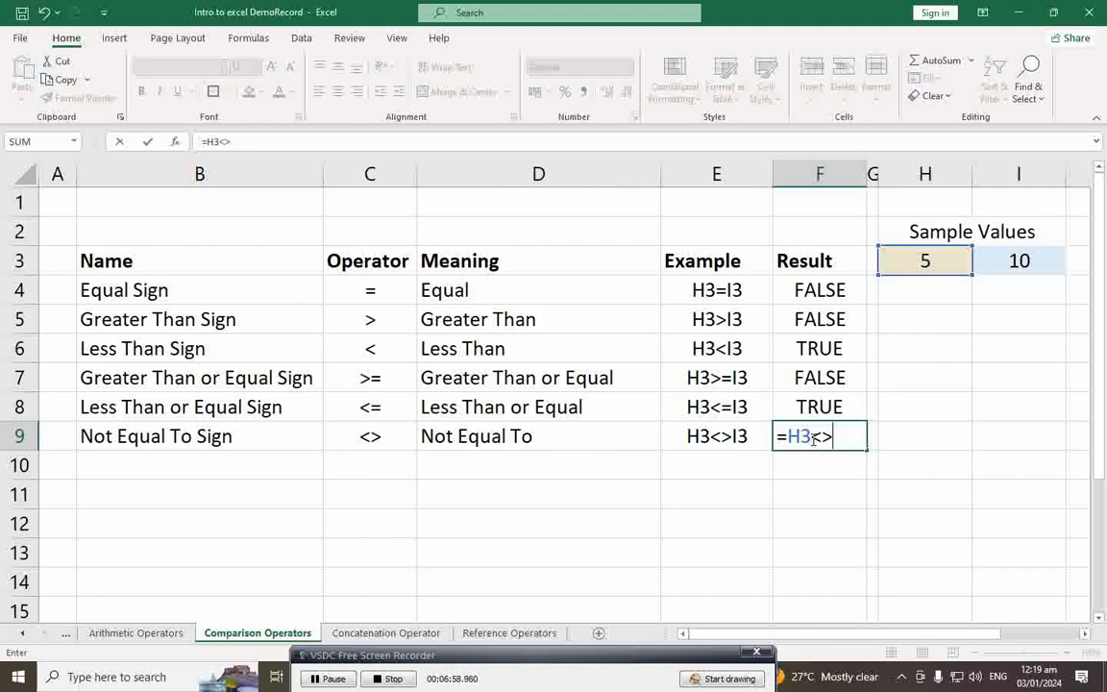
pyautogui.write('I3')
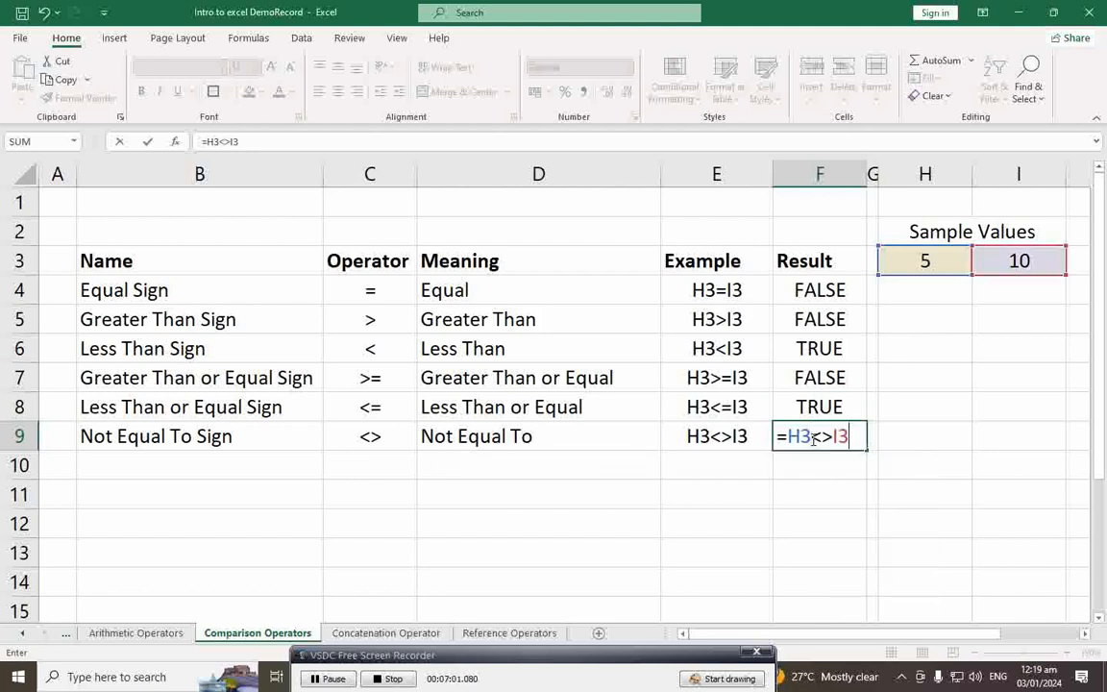
pyautogui.press('Return')
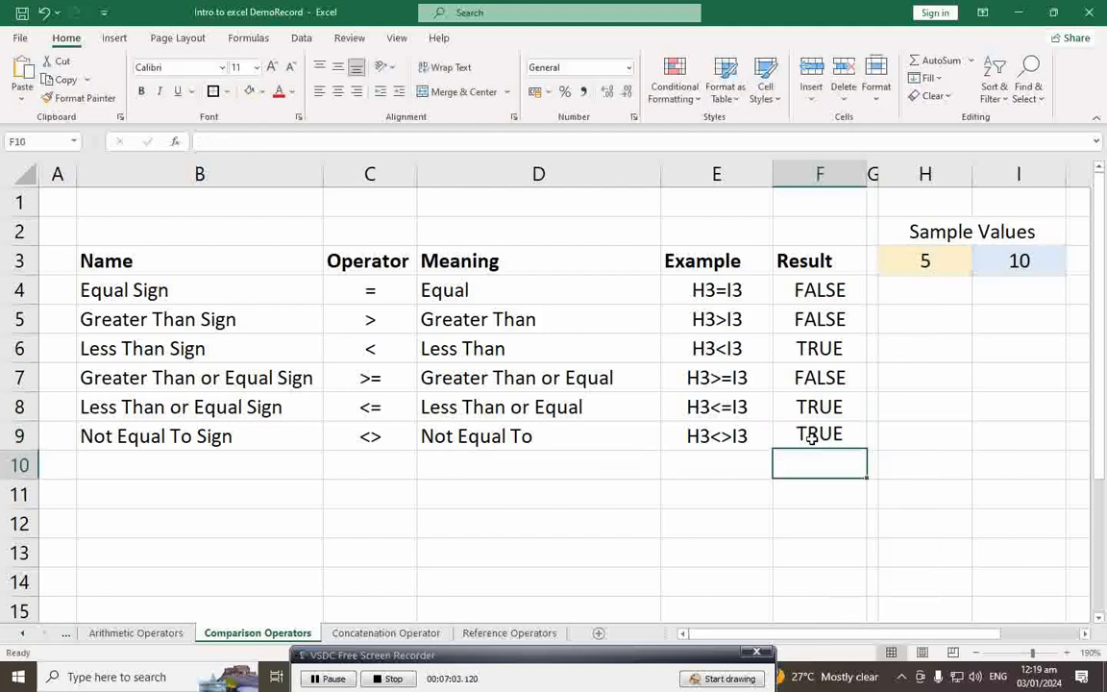
pyautogui.click(812, 437)
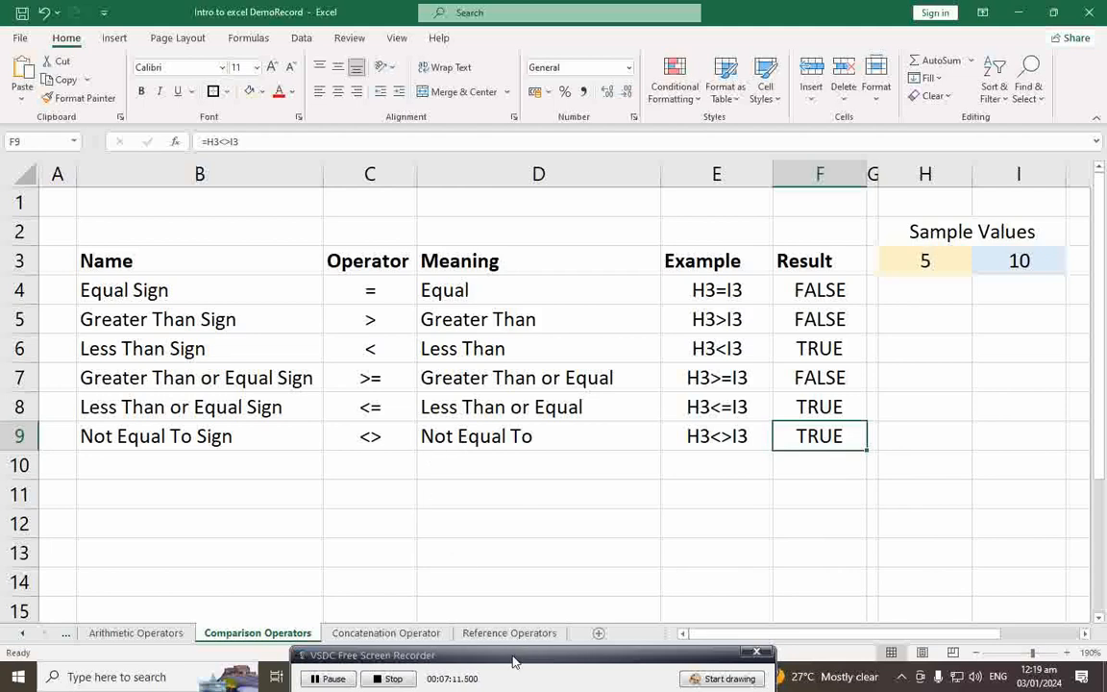
pyautogui.moveTo(510, 661); pyautogui.dragTo(500, 664)
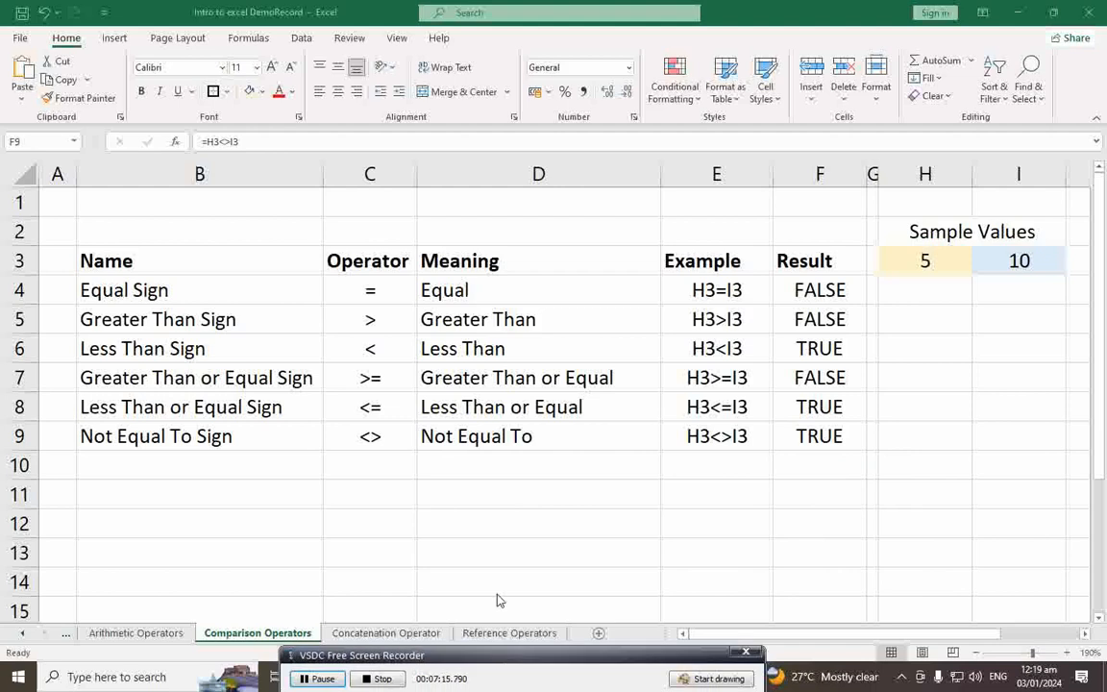
# Step: Switch to the Concatenation Operator sheet and review the Ampersand row and East & West example
pyautogui.click(404, 637)
pyautogui.click(403, 635)
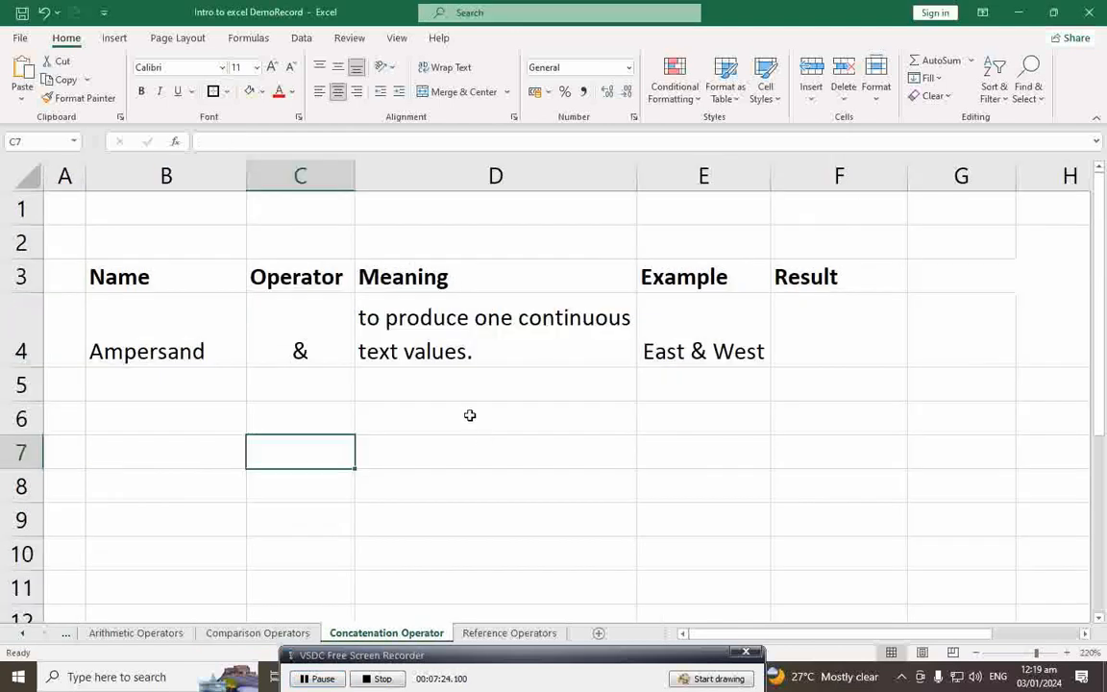
pyautogui.moveTo(514, 653); pyautogui.dragTo(500, 651)
pyautogui.click(178, 353)
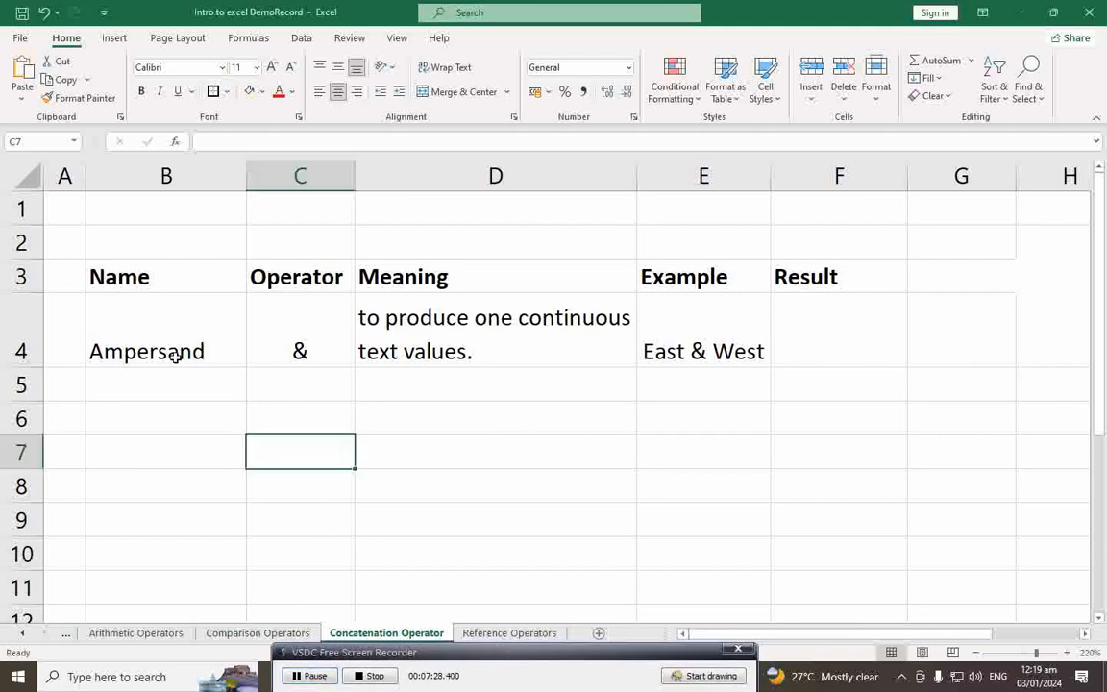
pyautogui.click(307, 355)
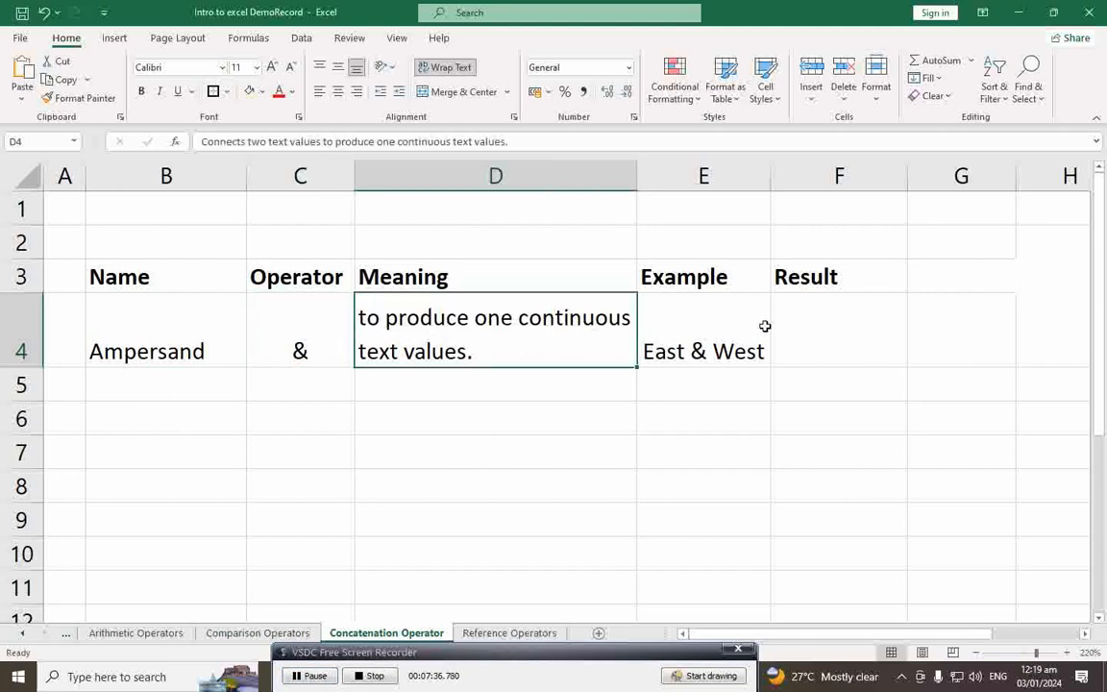
pyautogui.click(681, 356)
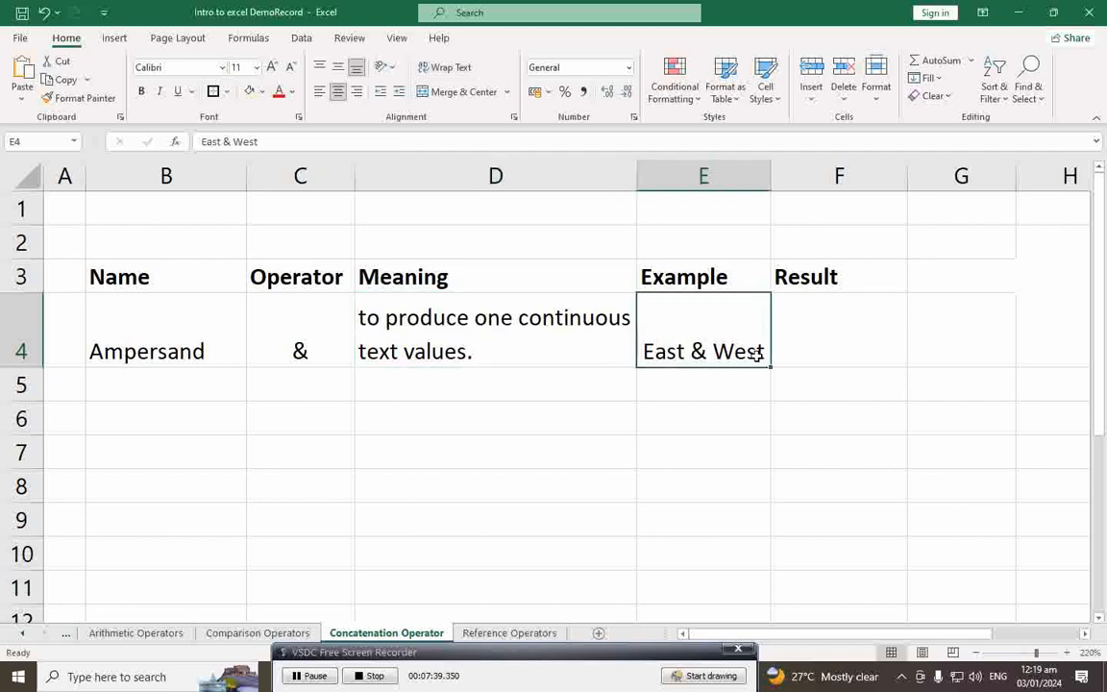
# Step: Enter ="East"&"West" in F4, correcting a typo, so it shows EastWest
pyautogui.click(819, 358)
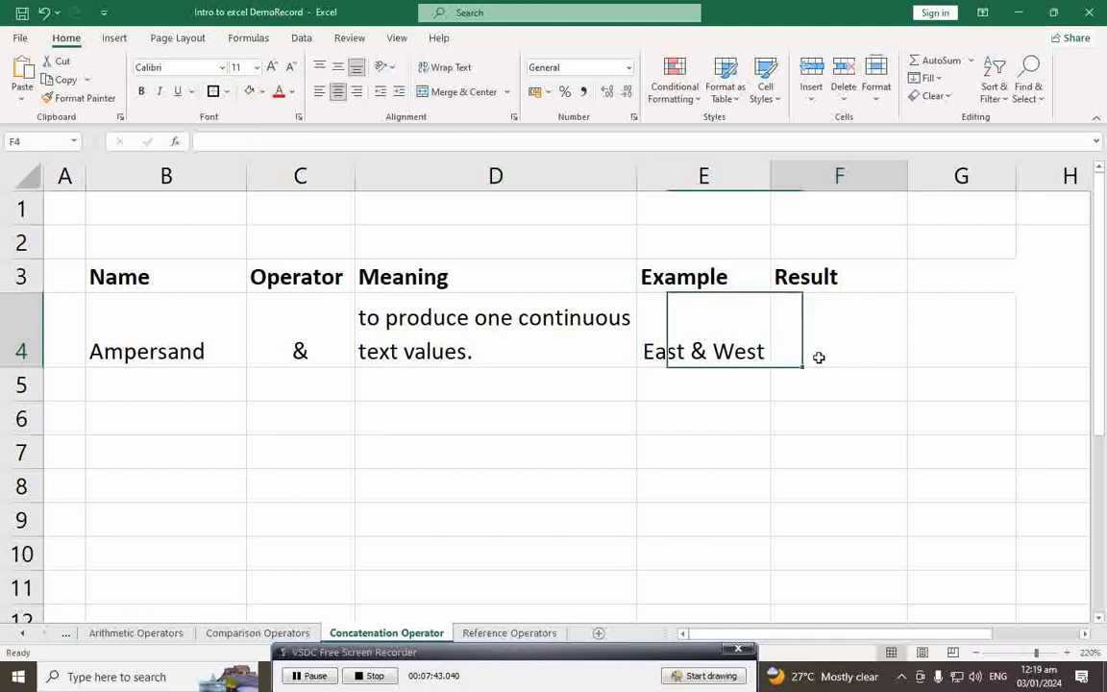
pyautogui.write('=')
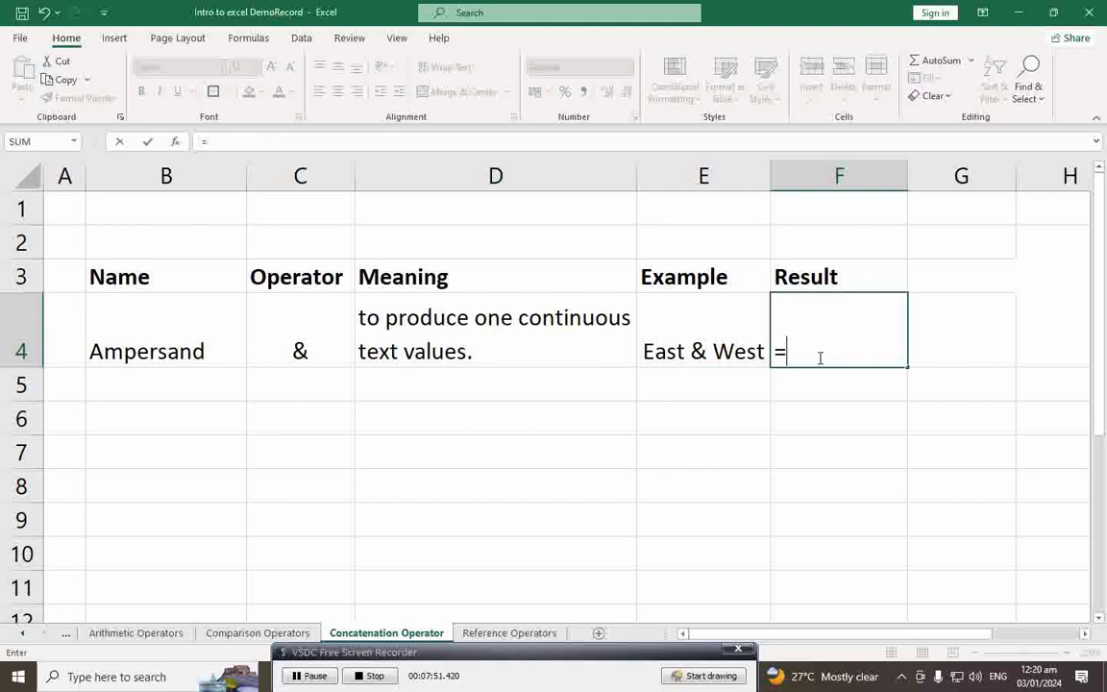
pyautogui.write('"eAS')
pyautogui.press('BackSpace')
pyautogui.press('BackSpace')
pyautogui.press('BackSpace')
pyautogui.write('East"&"West')
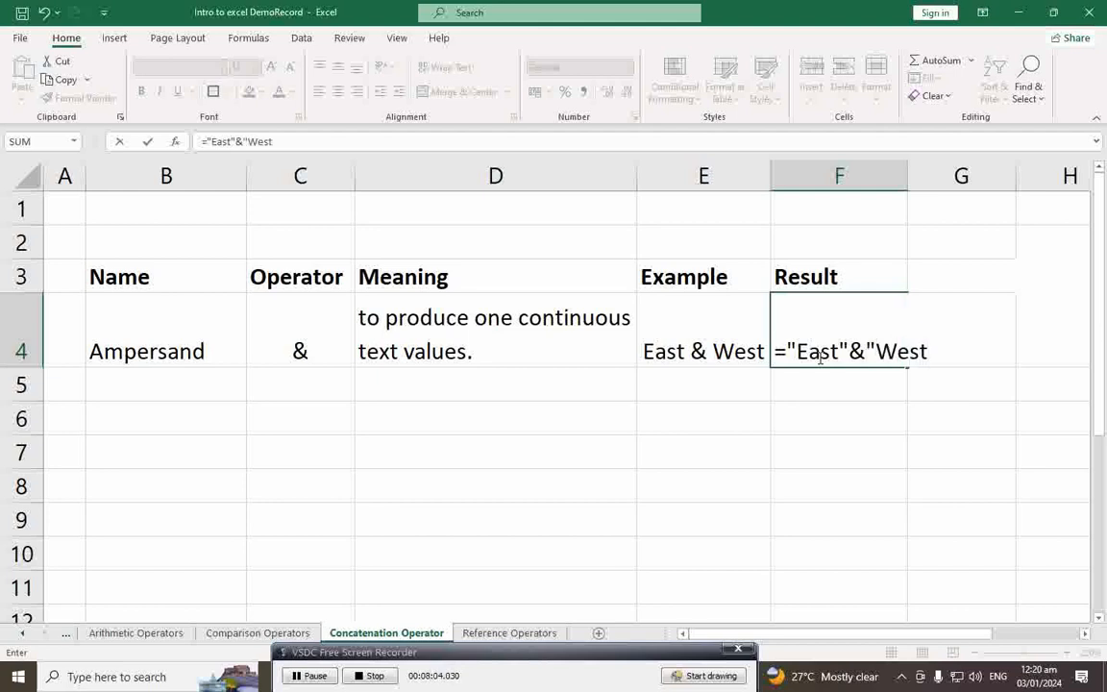
pyautogui.write('"')
pyautogui.press('Return')
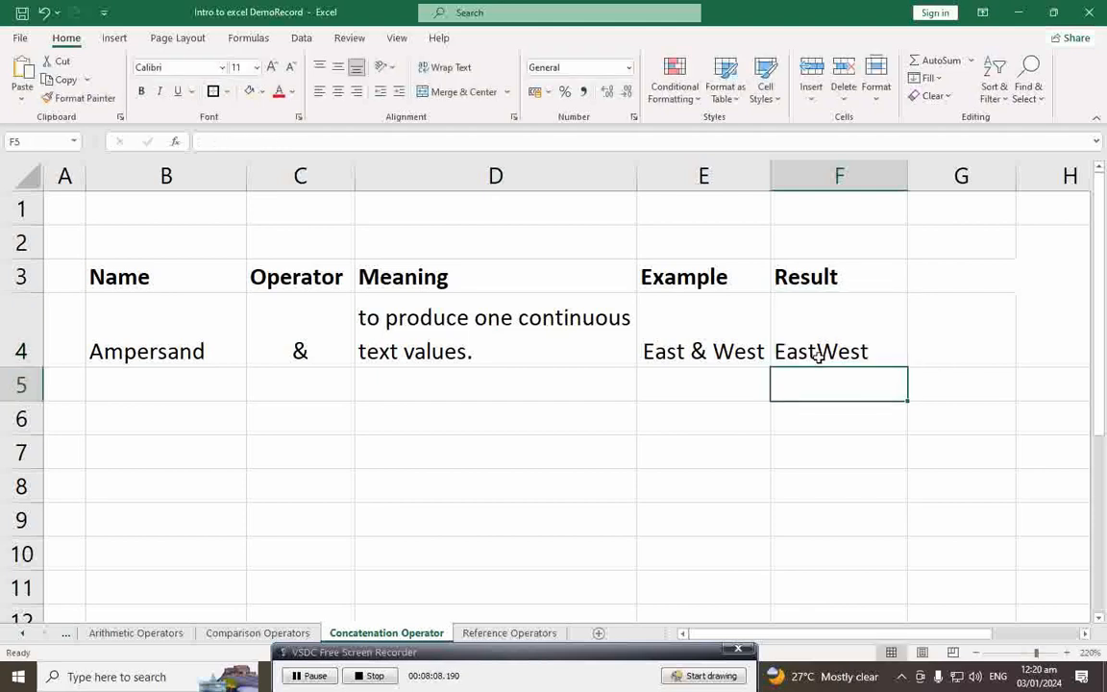
# Step: Insert a space between "East" and "West" in F4's formula so it shows East West
pyautogui.click(824, 354)
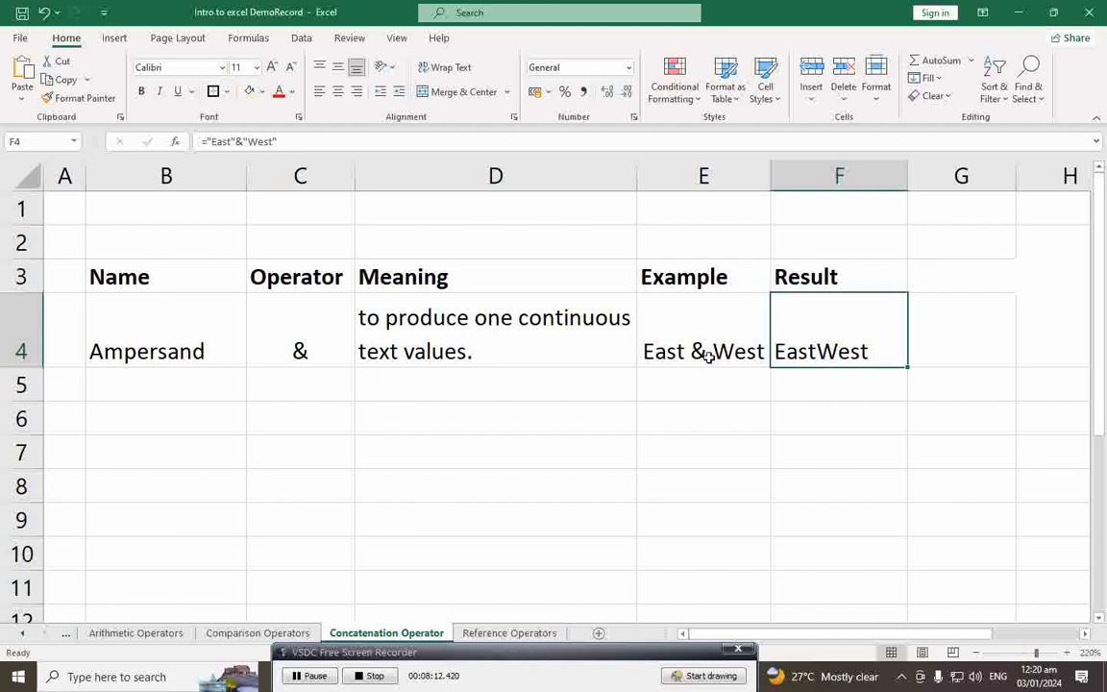
pyautogui.doubleClick(839, 354)
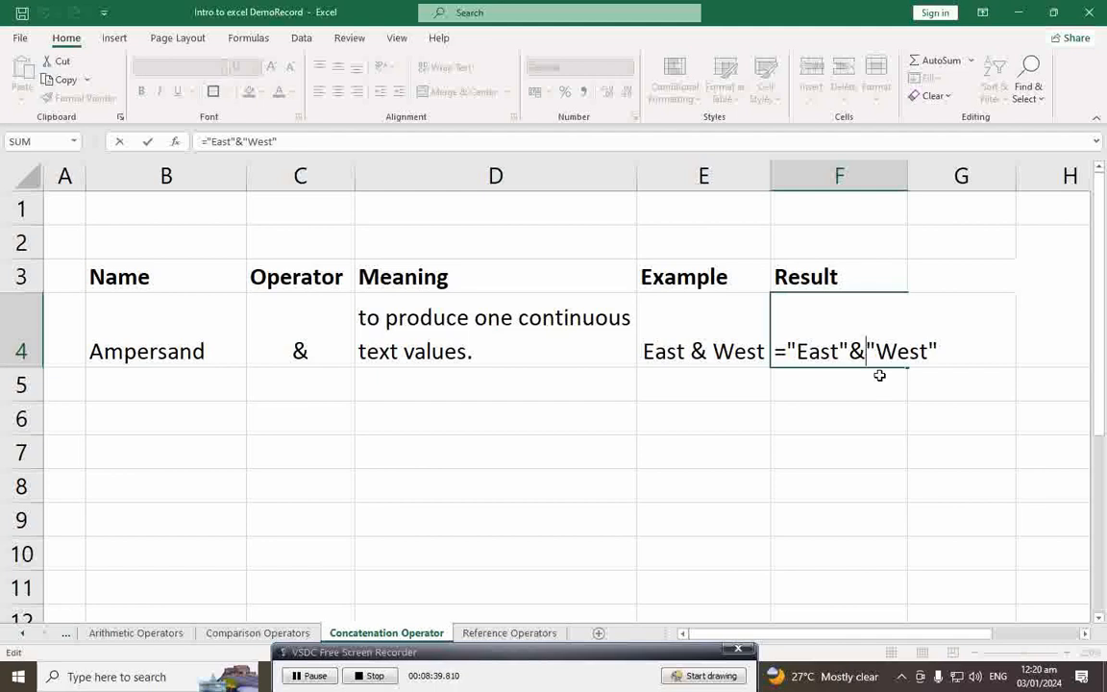
pyautogui.write('"')
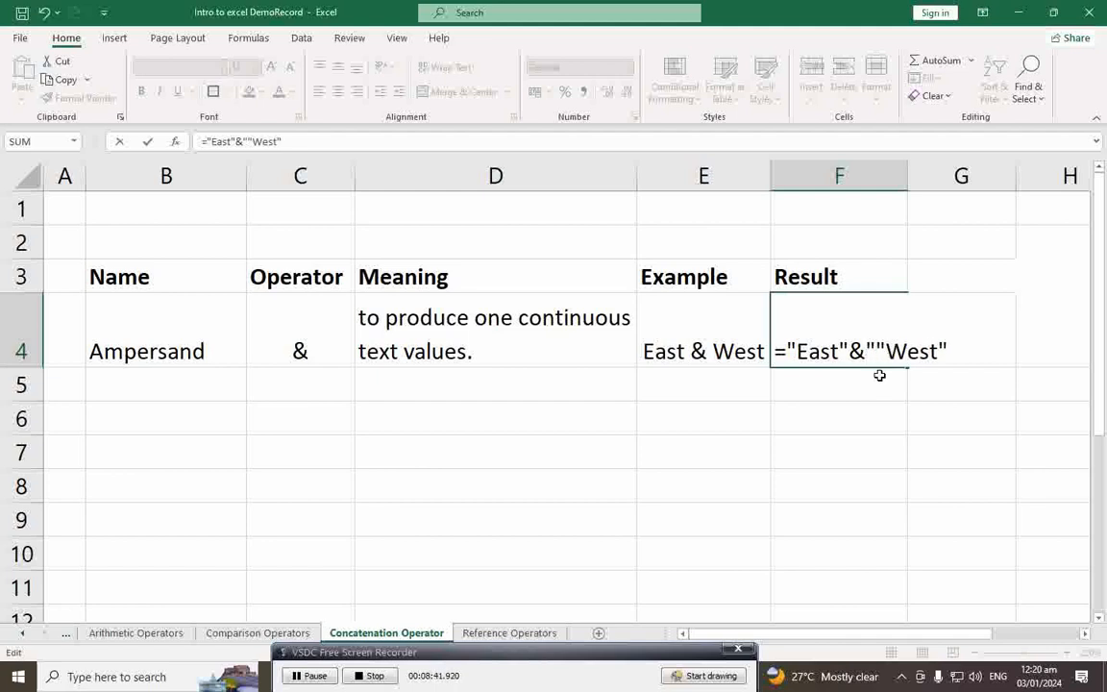
pyautogui.write(' "')
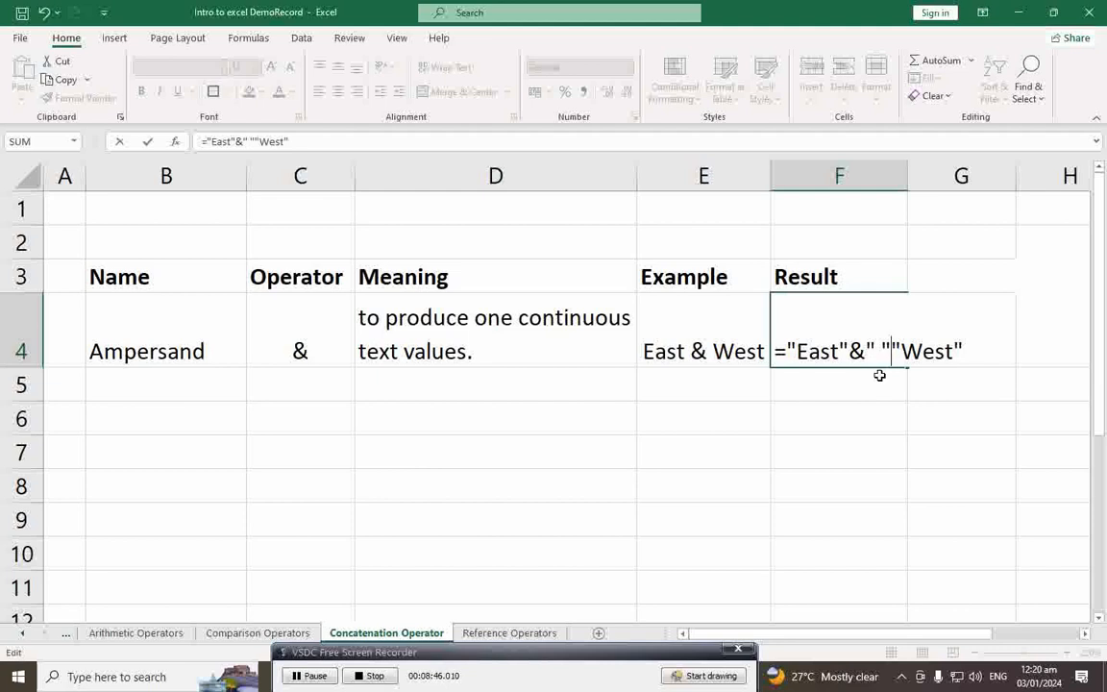
pyautogui.write('&')
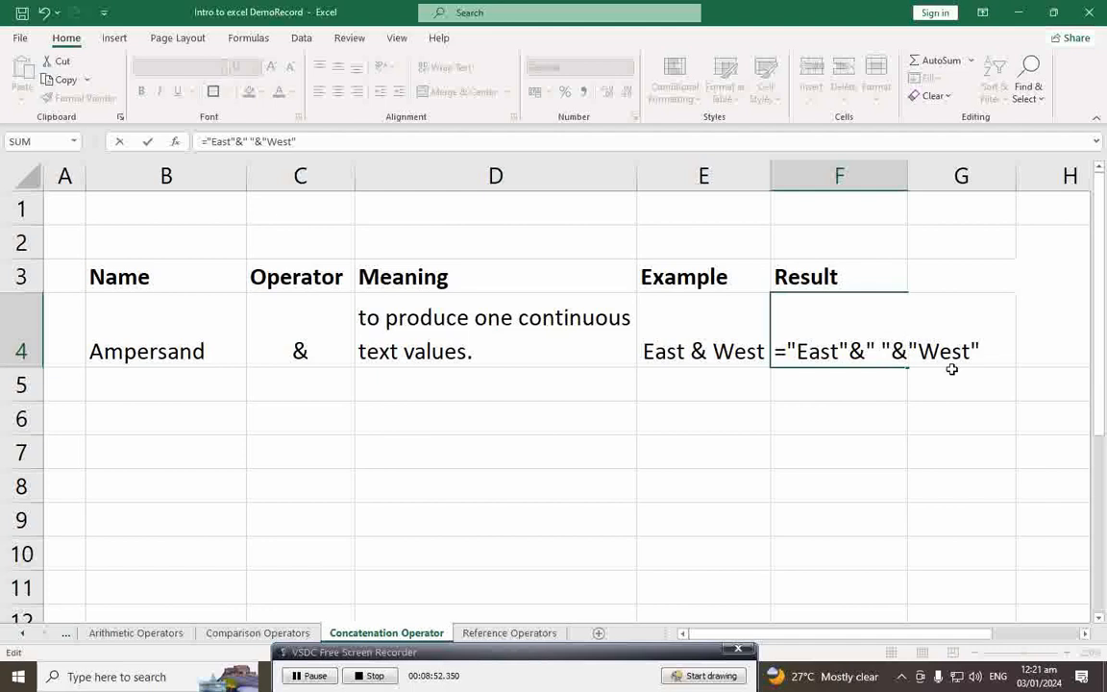
pyautogui.press('Return')
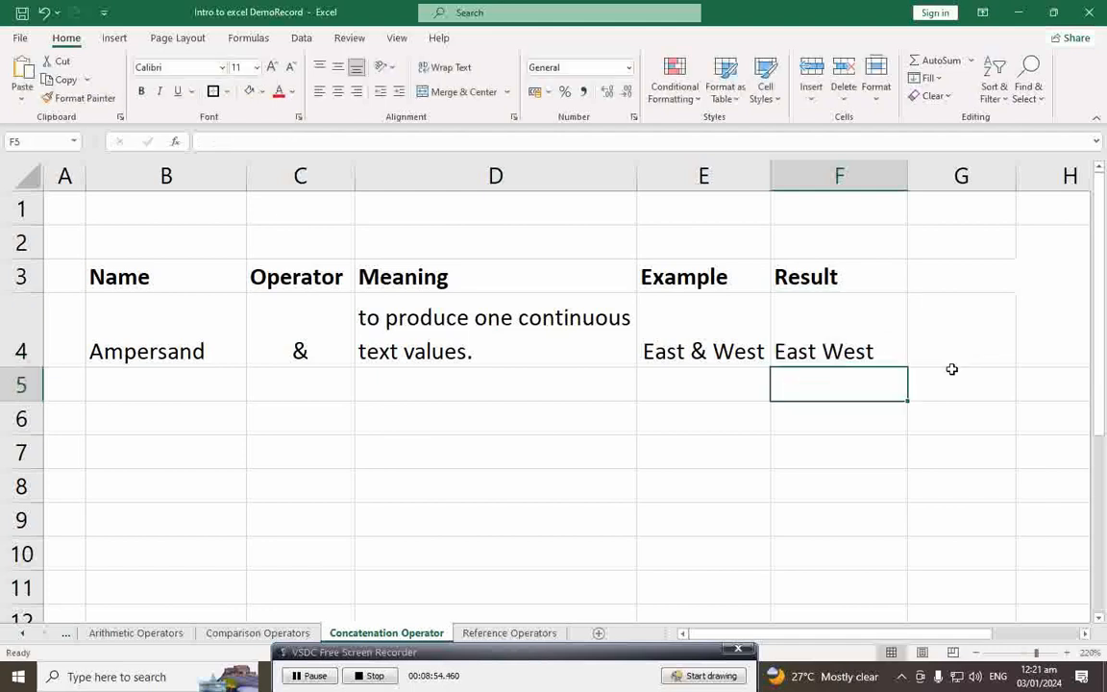
# Step: Review the F4 formula ="East"&" "&"West" without changing it, then move to the Reference Operators sheet
pyautogui.click(878, 354)
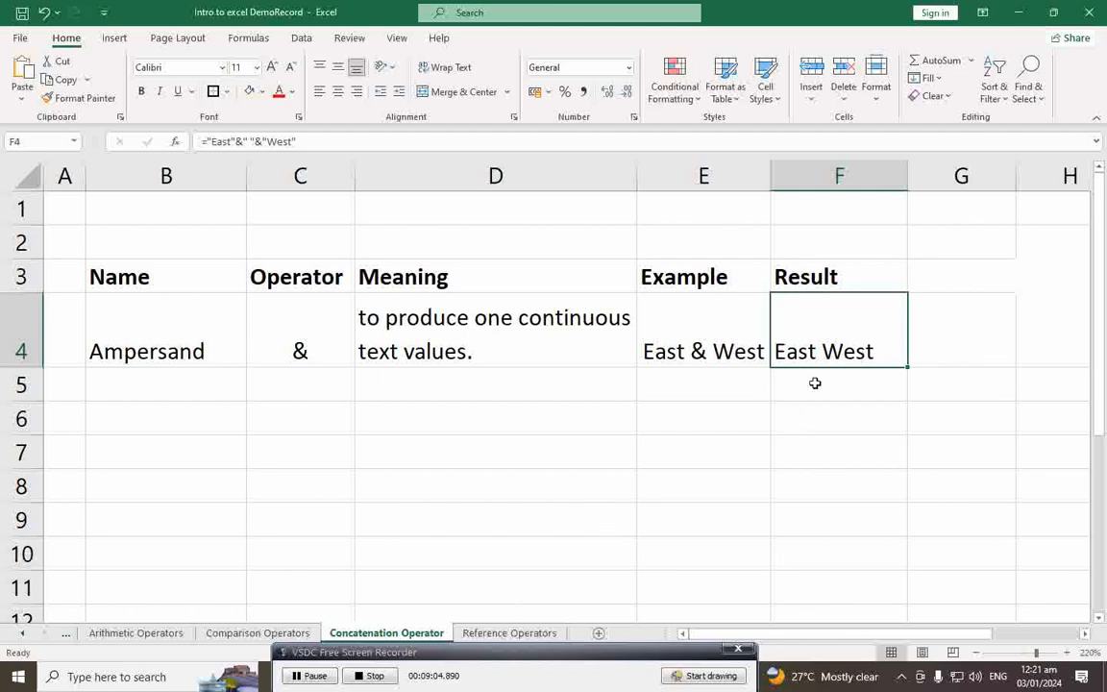
pyautogui.doubleClick(820, 351)
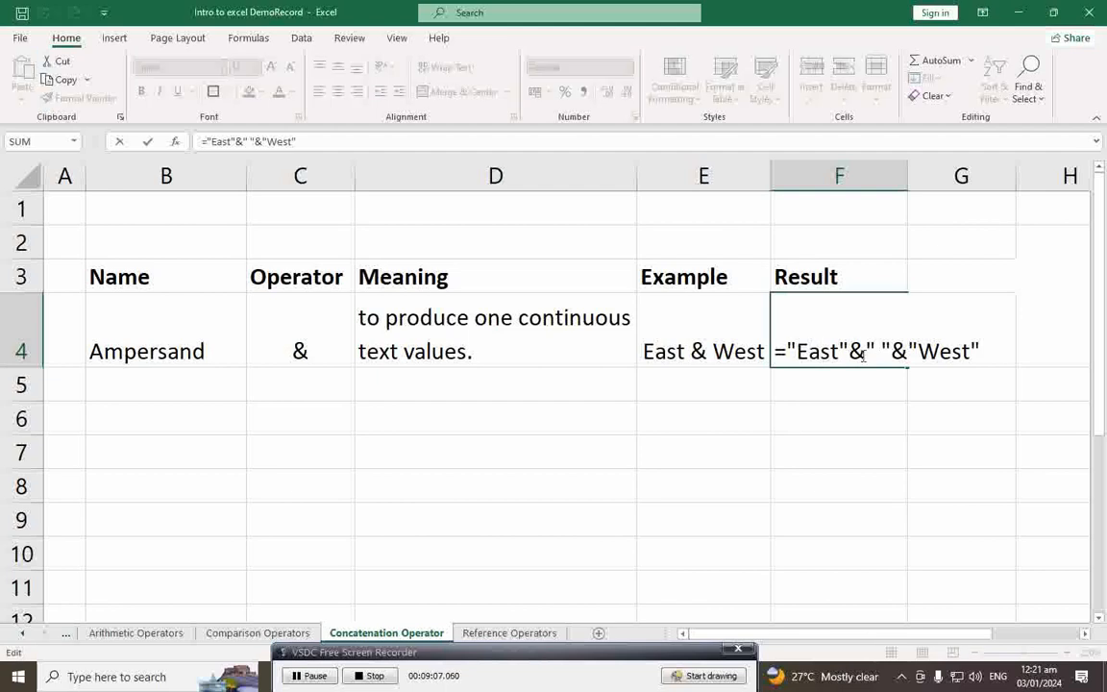
pyautogui.moveTo(777, 353); pyautogui.dragTo(994, 361)
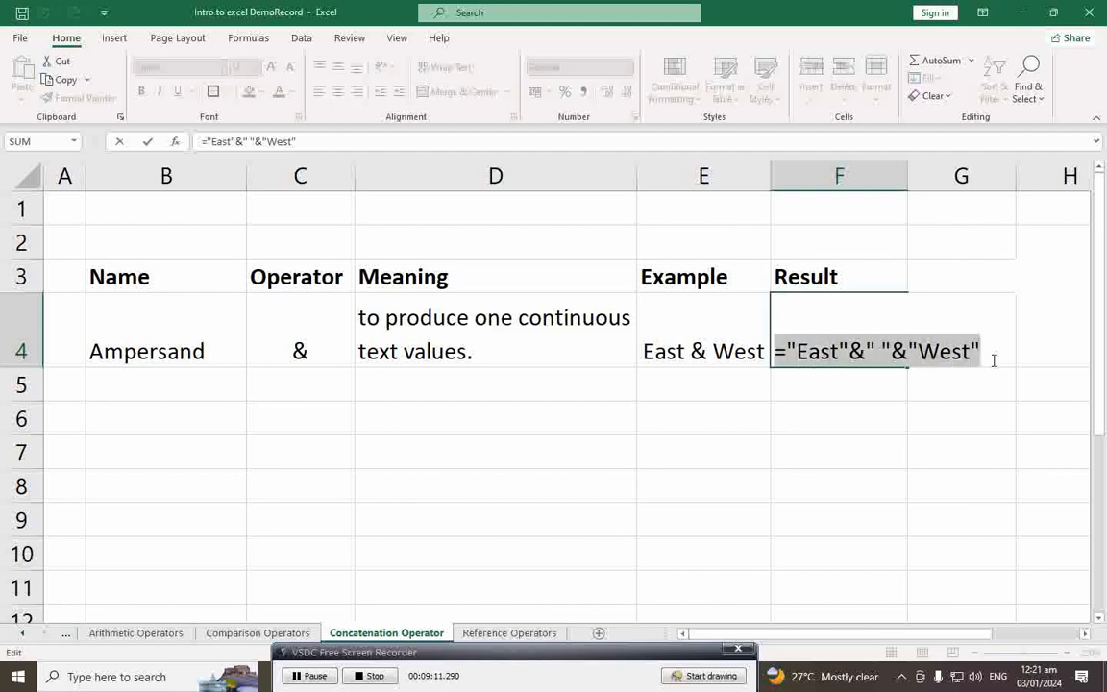
pyautogui.press('Return')
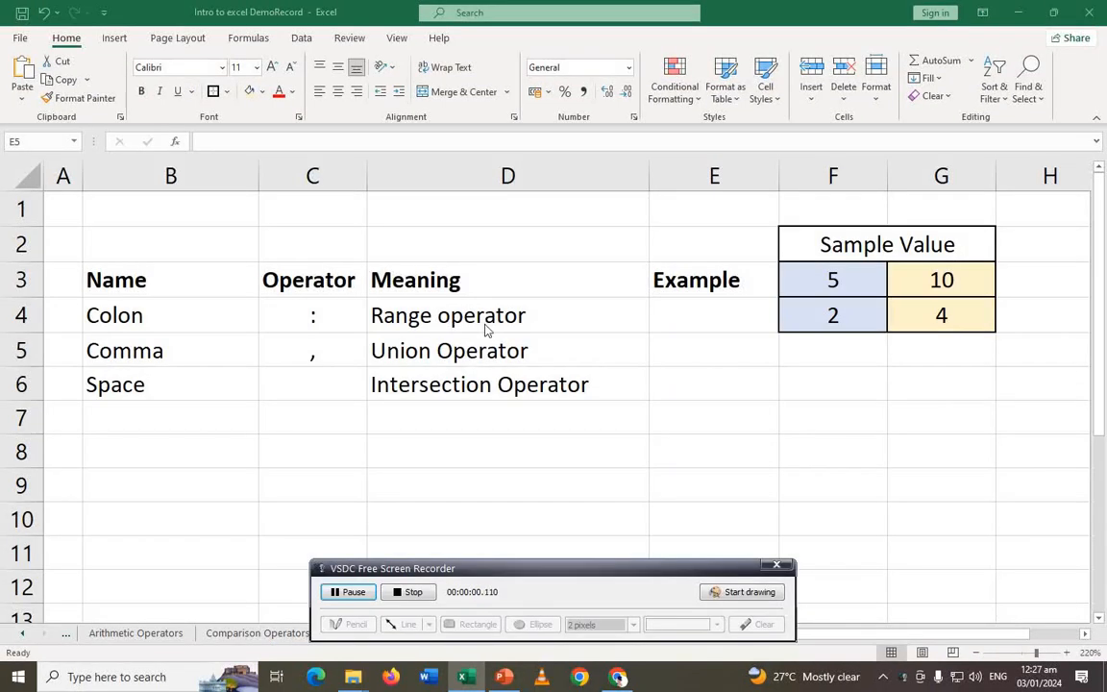
pyautogui.moveTo(571, 571); pyautogui.dragTo(566, 666)
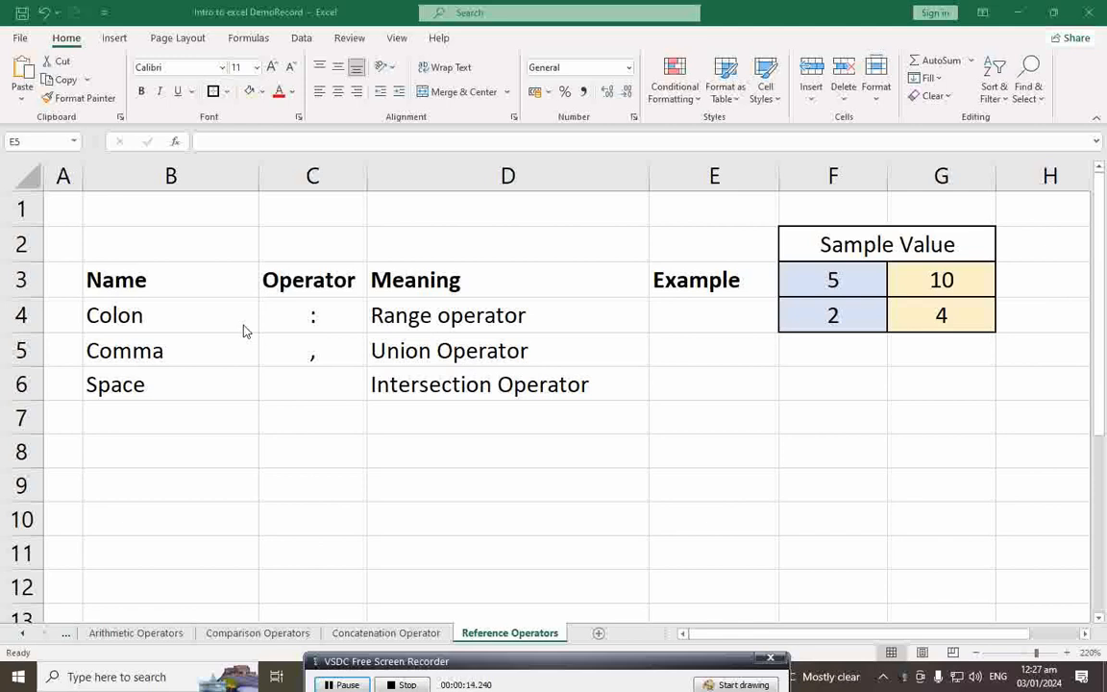
# Step: Walk through the Colon, Comma and Space operators and their Range, Union and Intersection meanings
pyautogui.click(168, 321)
pyautogui.click(164, 355)
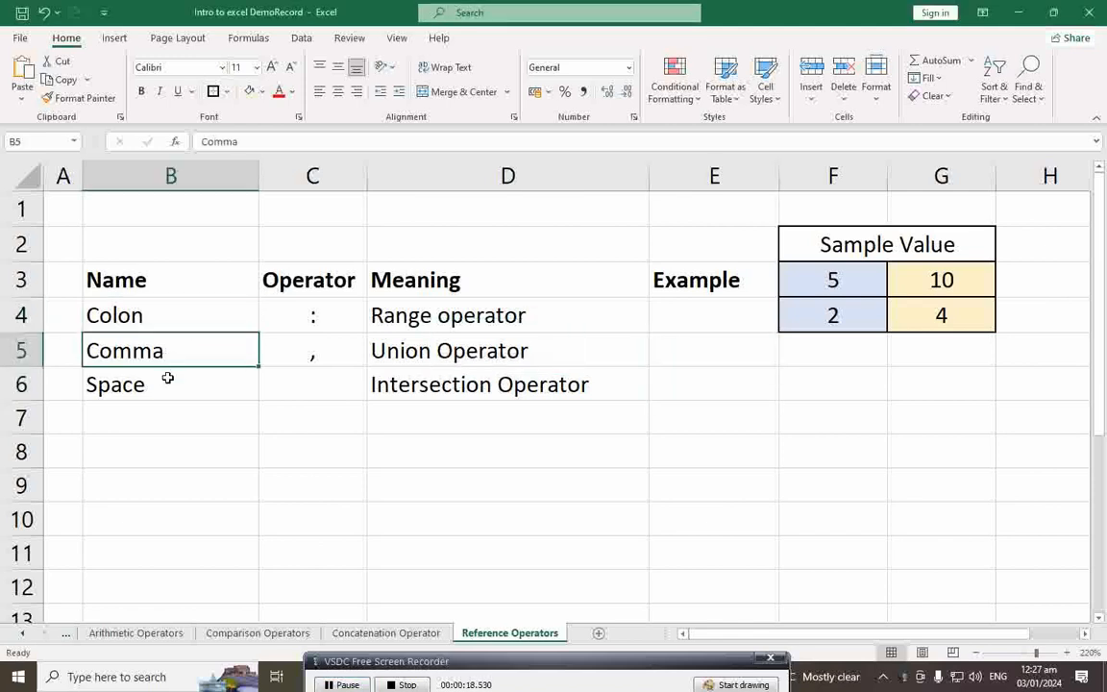
pyautogui.click(169, 385)
pyautogui.click(308, 316)
pyautogui.click(309, 350)
pyautogui.click(309, 387)
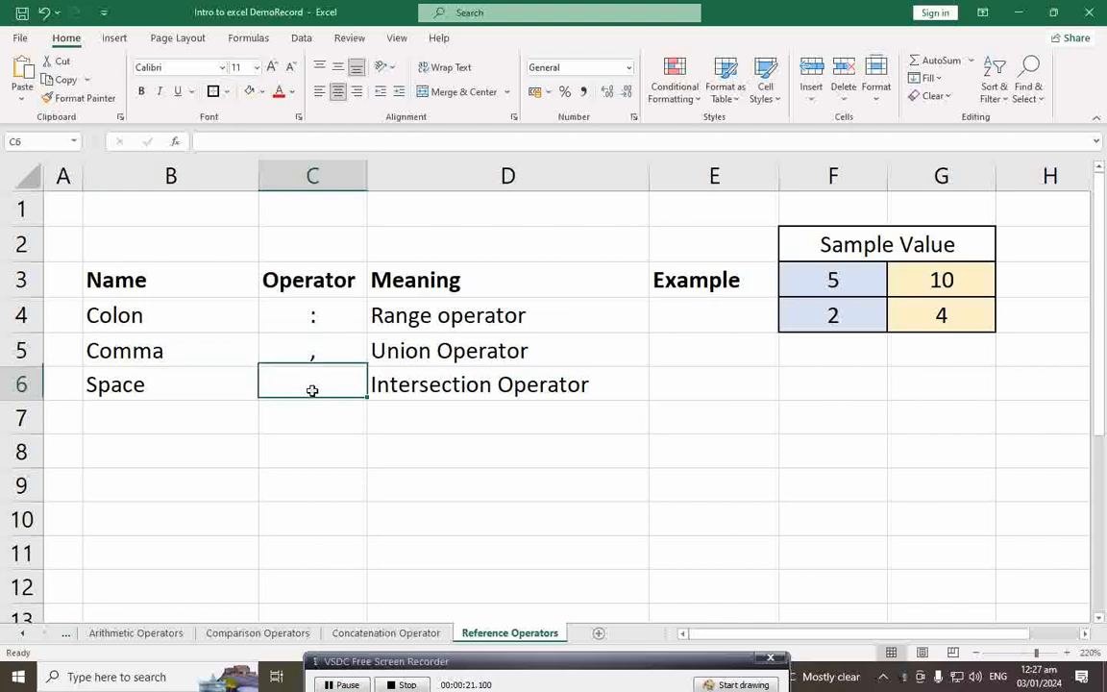
pyautogui.click(425, 313)
pyautogui.click(429, 352)
pyautogui.click(435, 392)
pyautogui.click(439, 314)
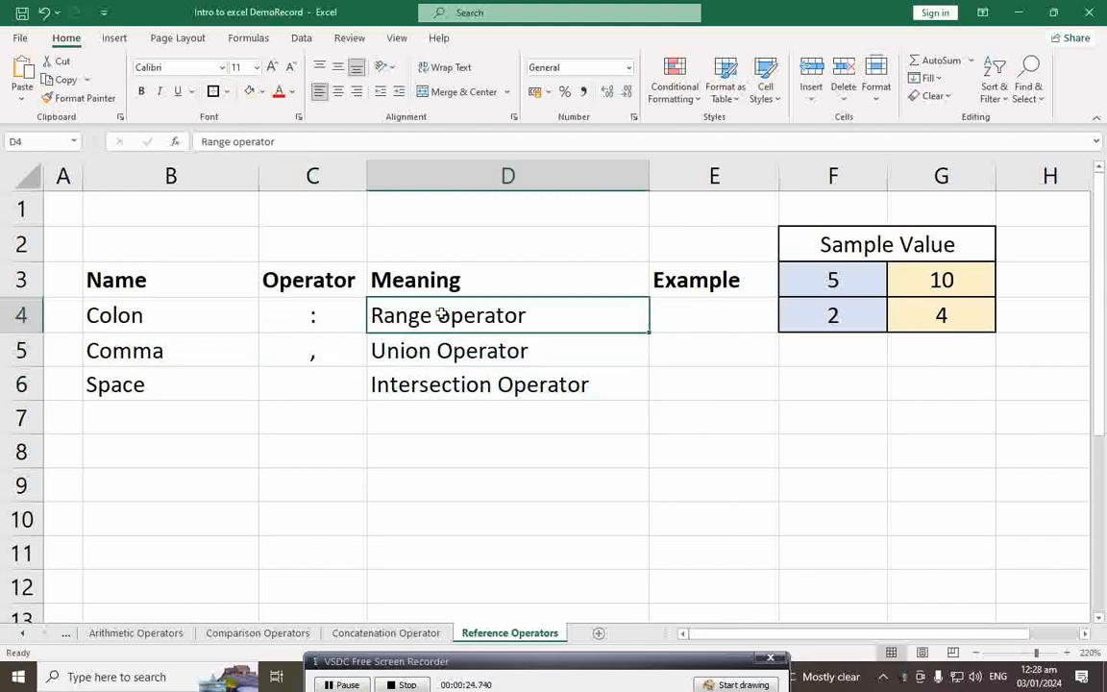
pyautogui.click(144, 315)
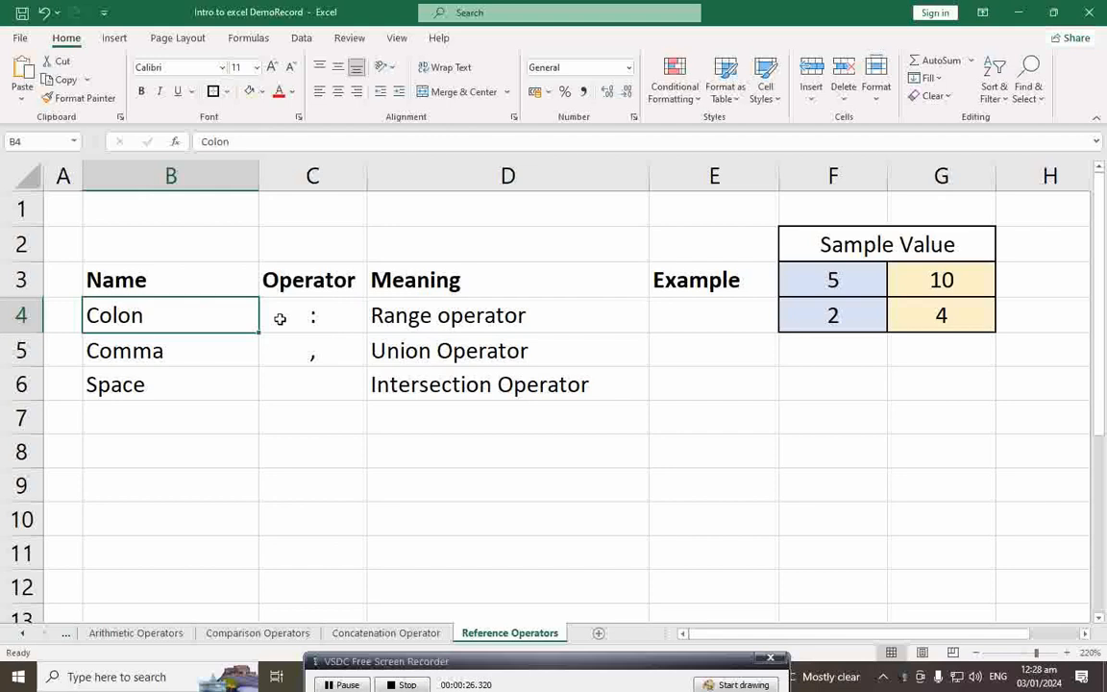
# Step: Review the sample values 5, 10, 2 and 4, then start =SUM( in E4
pyautogui.click(703, 324)
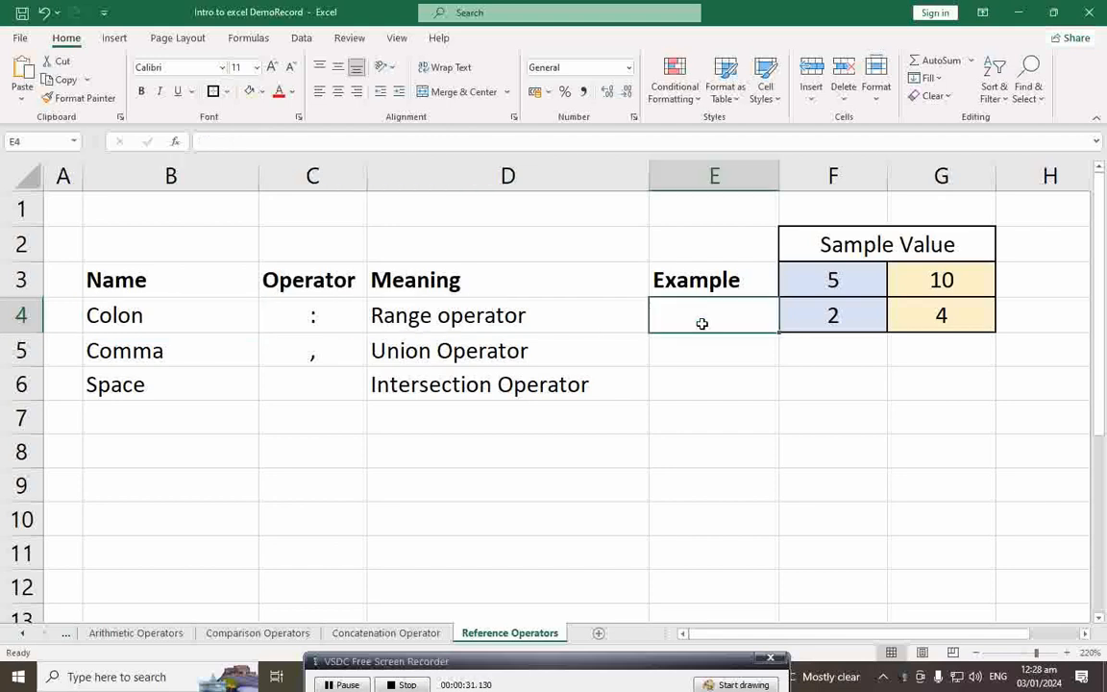
pyautogui.click(842, 282)
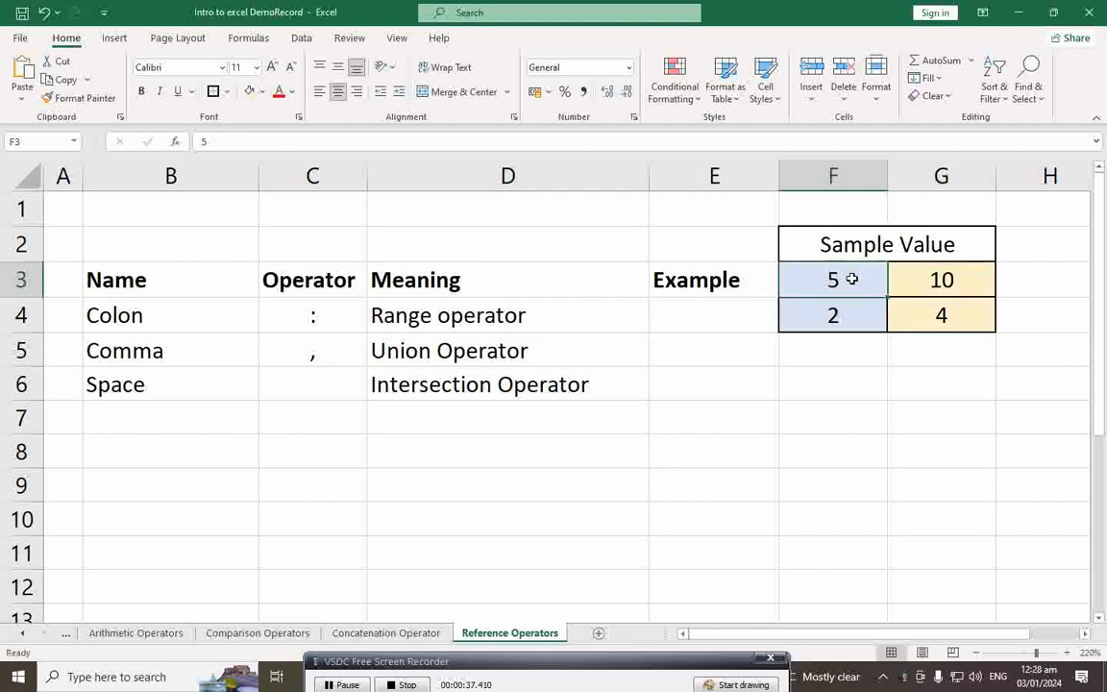
pyautogui.click(845, 313)
pyautogui.click(943, 316)
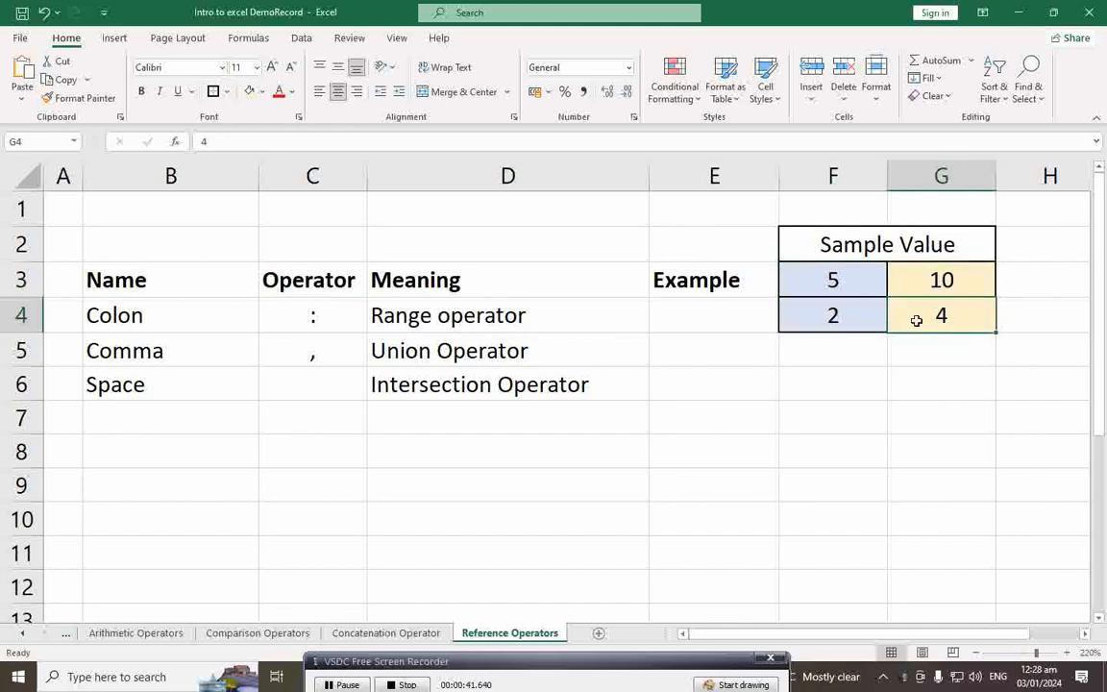
pyautogui.click(862, 288)
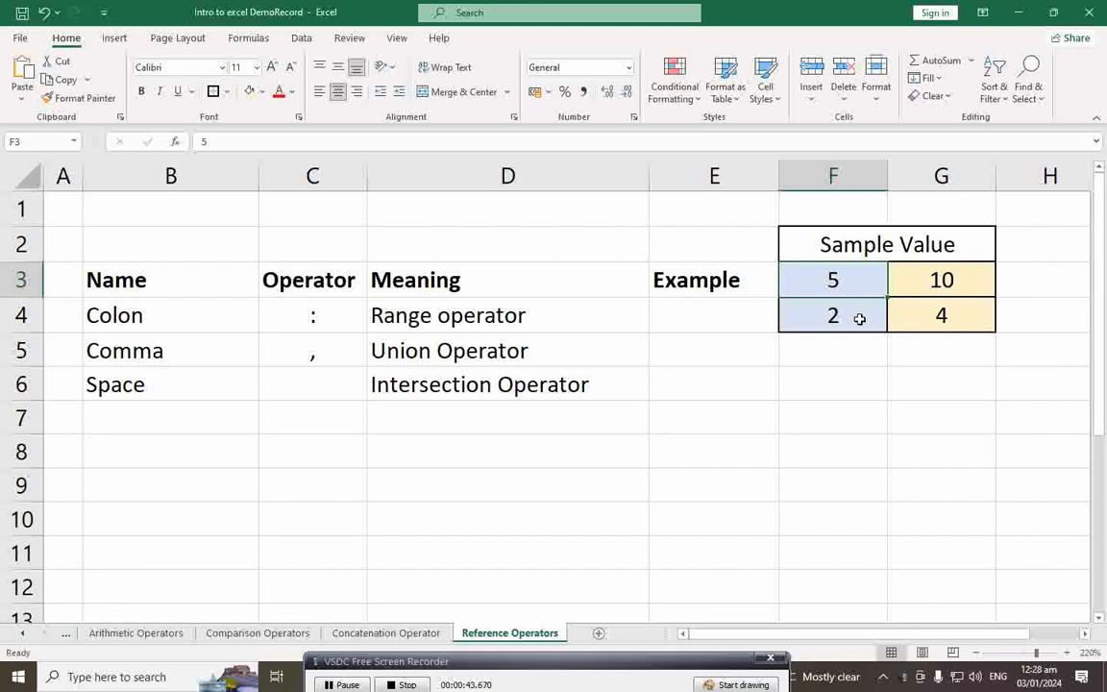
pyautogui.click(921, 282)
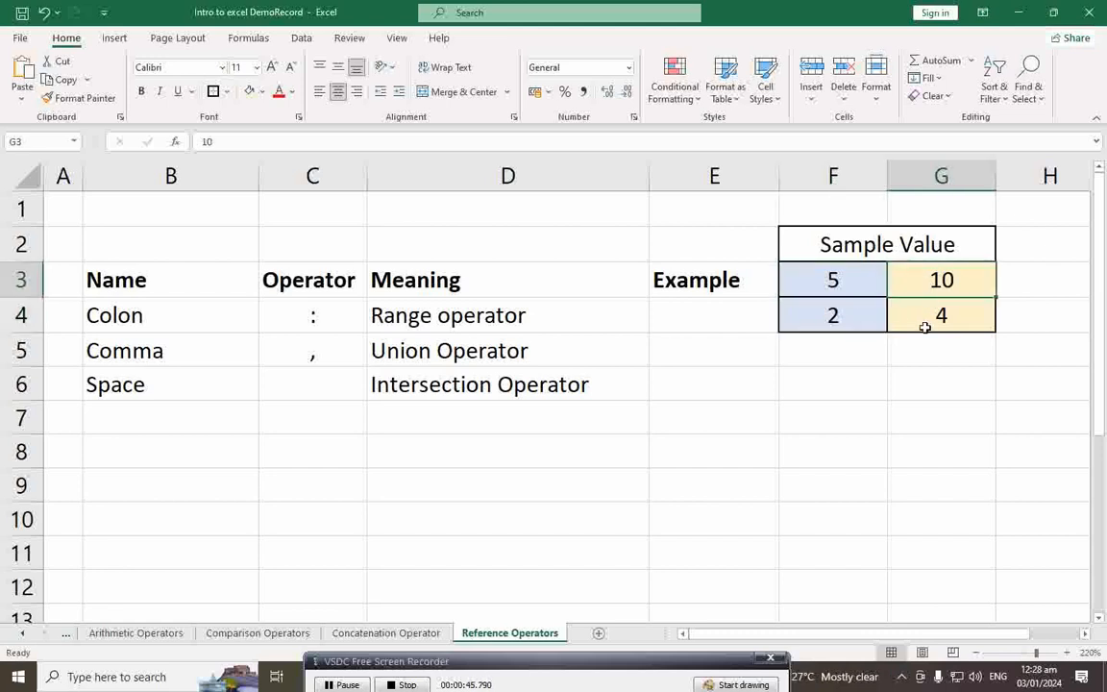
pyautogui.click(708, 315)
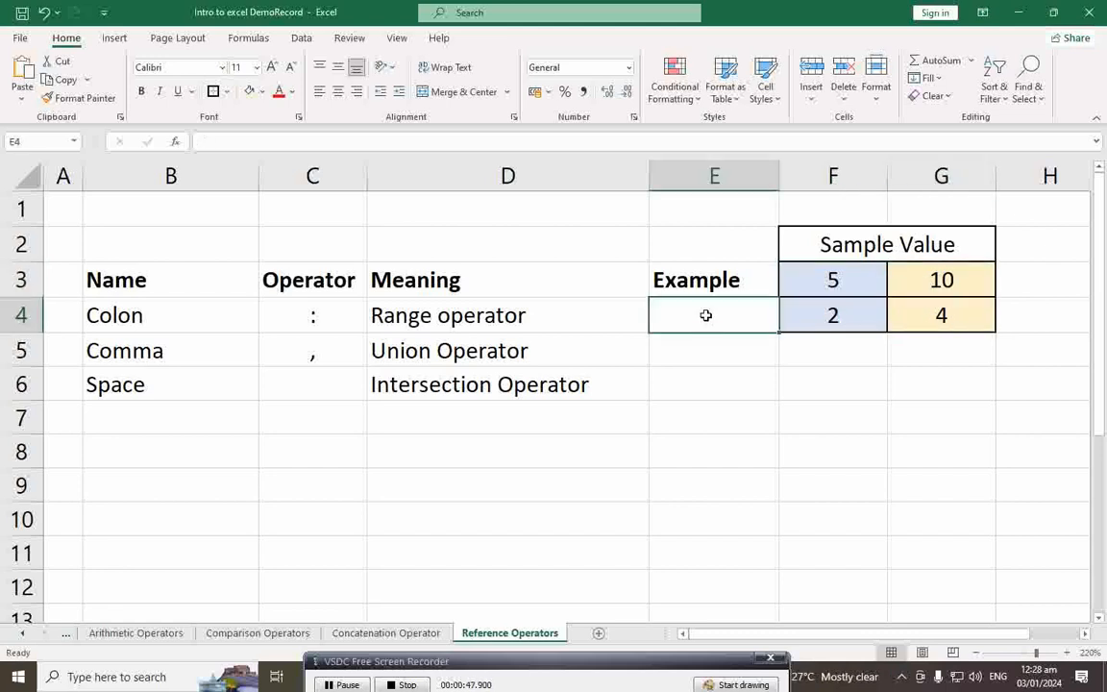
pyautogui.write('=')
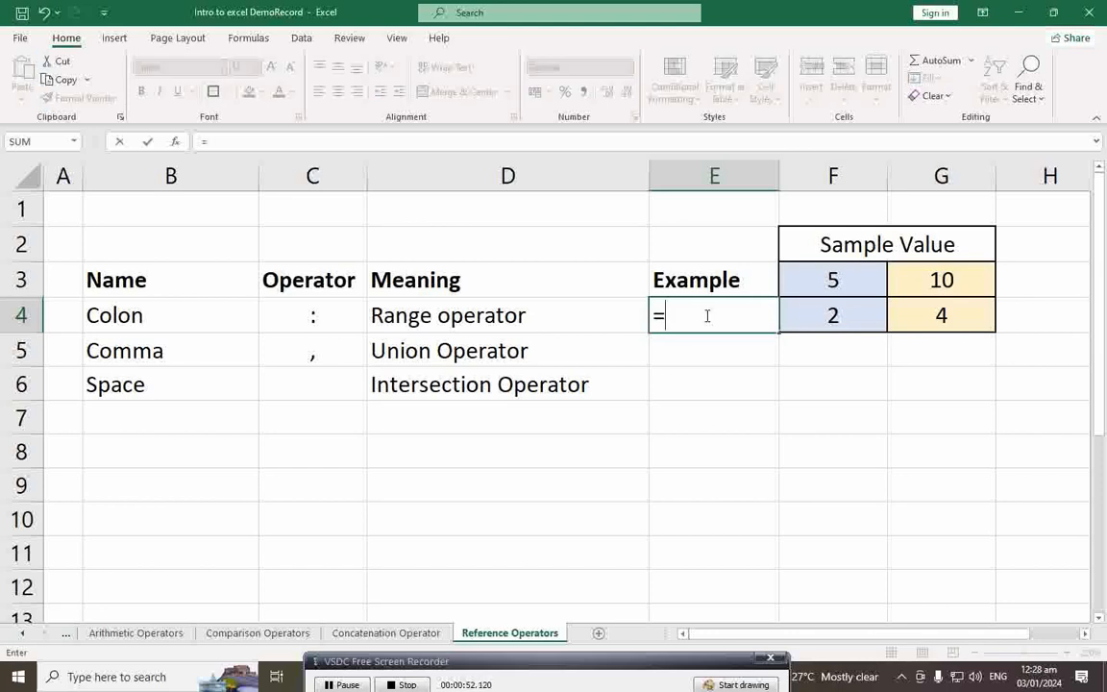
pyautogui.write('SUM(')
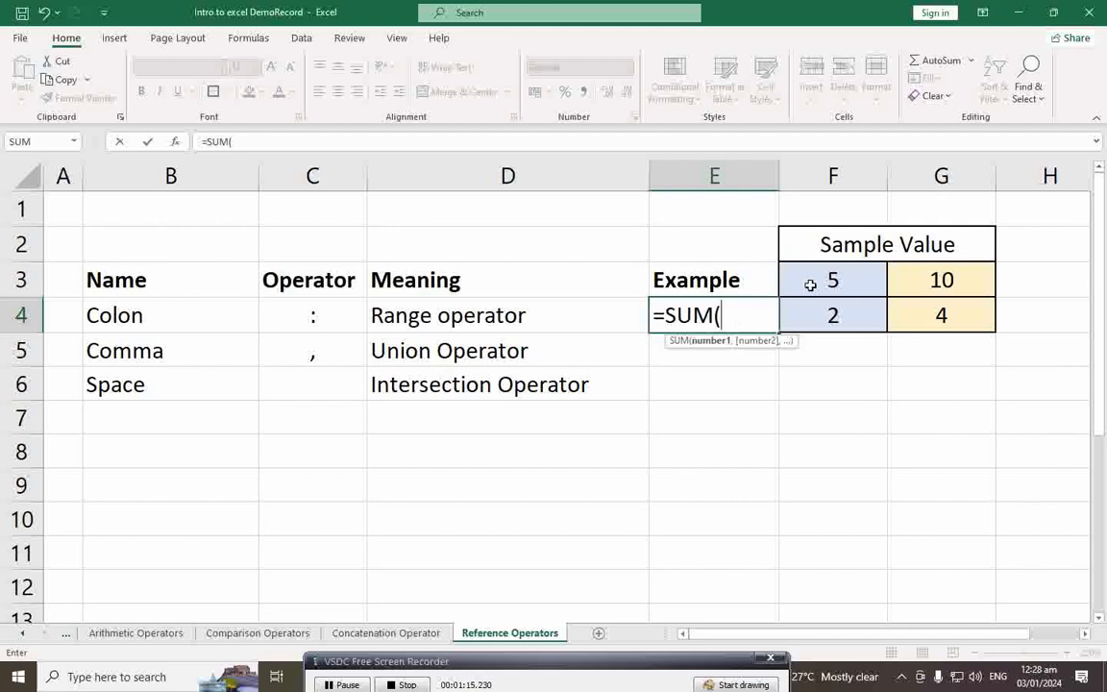
# Step: Complete E4 as =SUM(F3:G3), the colon range example returning 15
pyautogui.click(811, 284)
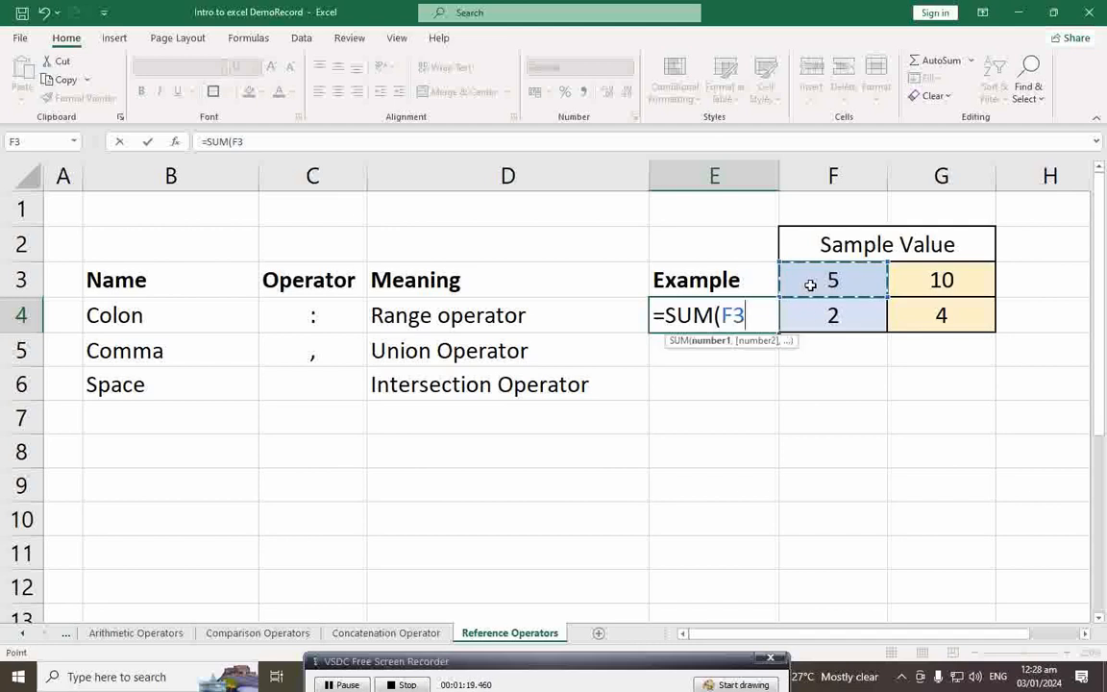
pyautogui.press('F8')
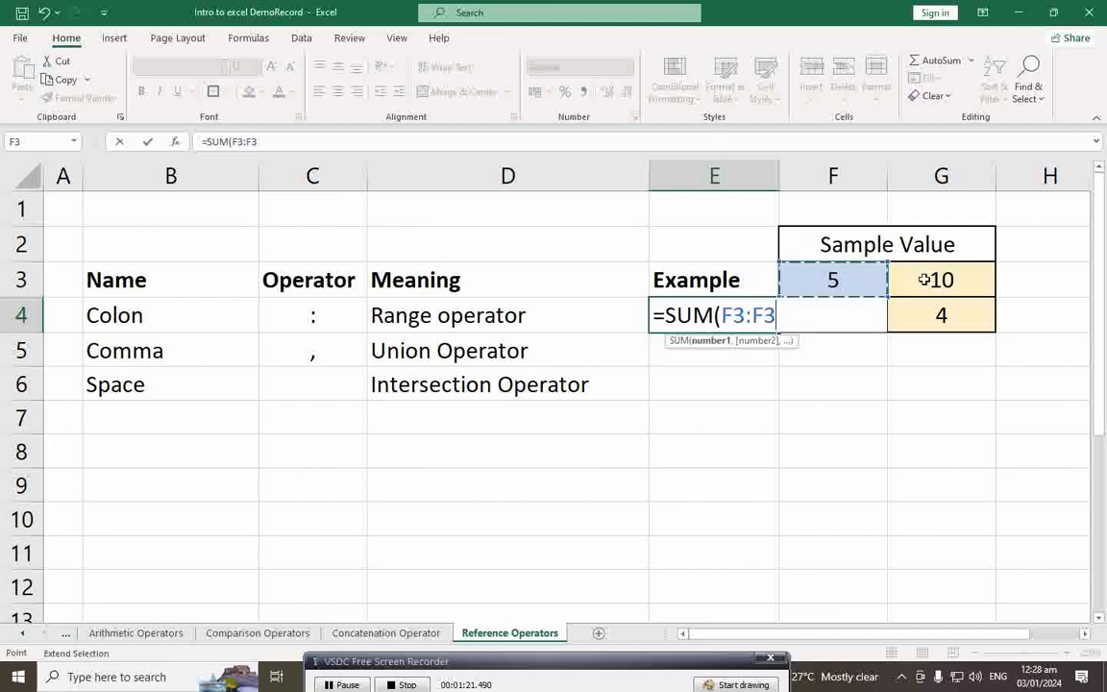
pyautogui.click(933, 280)
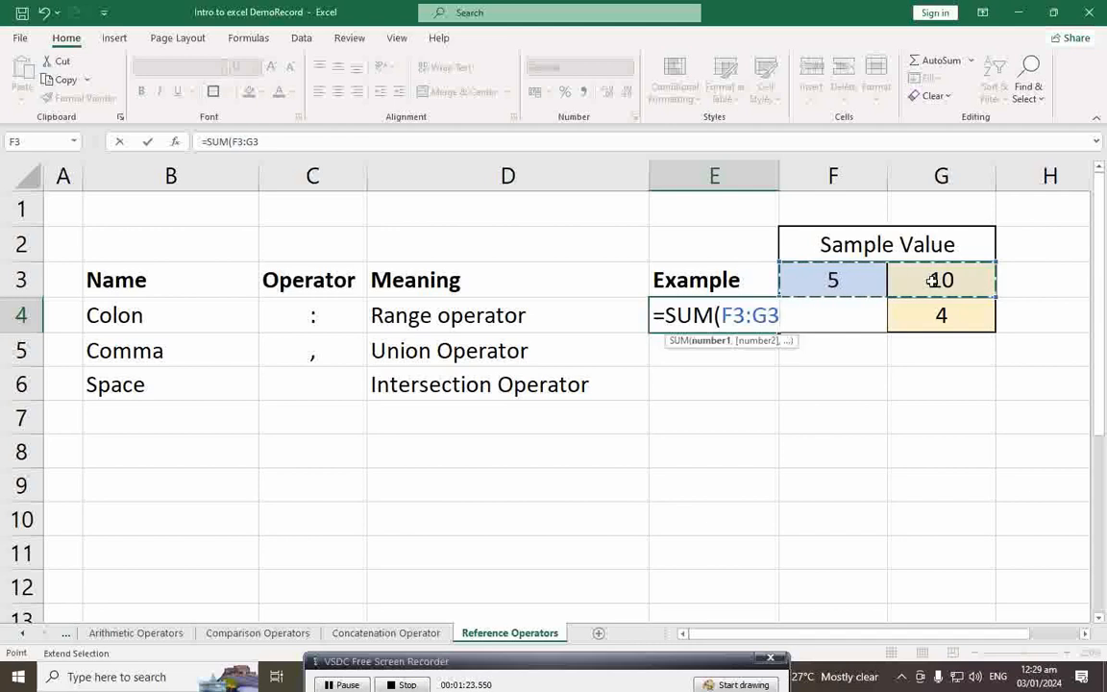
pyautogui.write(')')
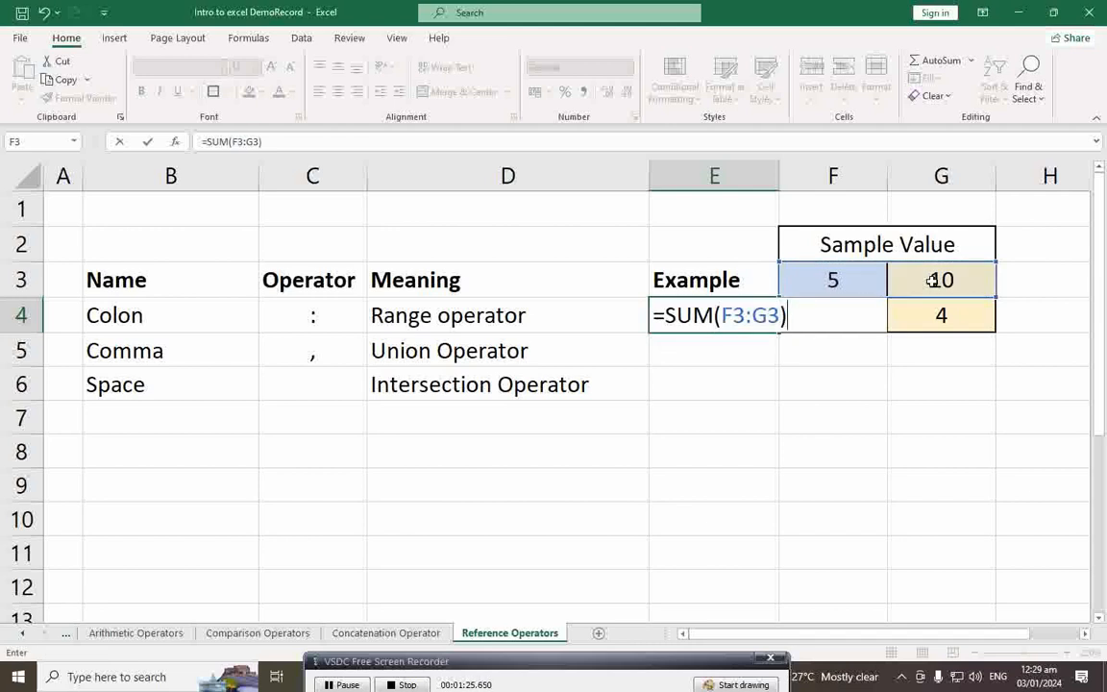
pyautogui.press('Return')
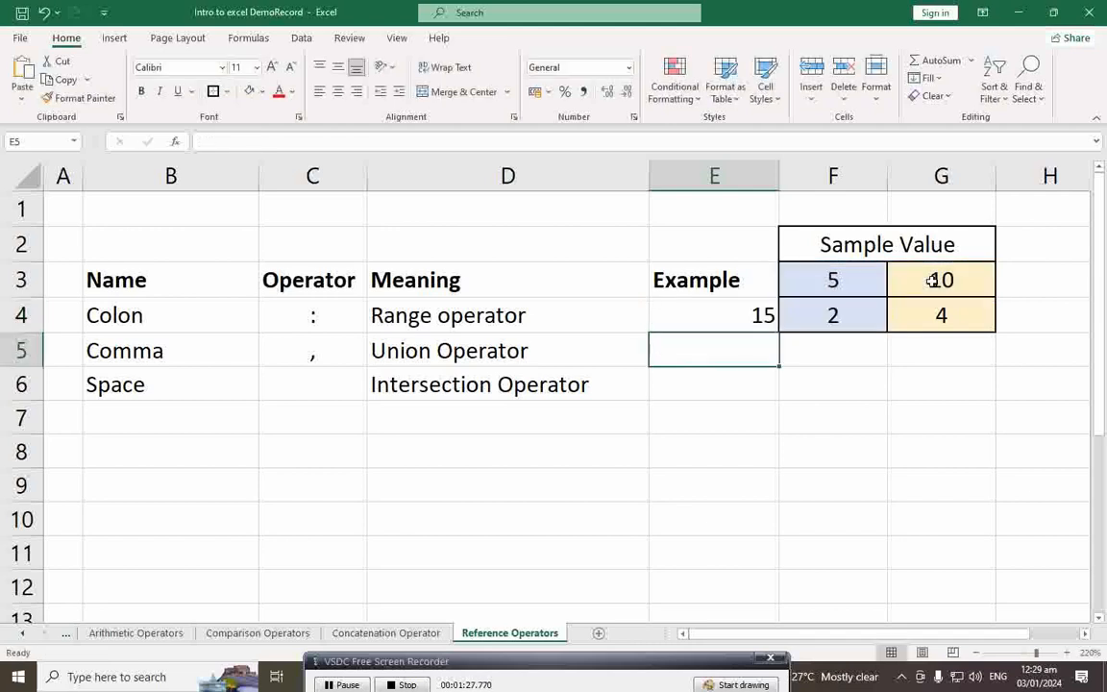
pyautogui.click(724, 319)
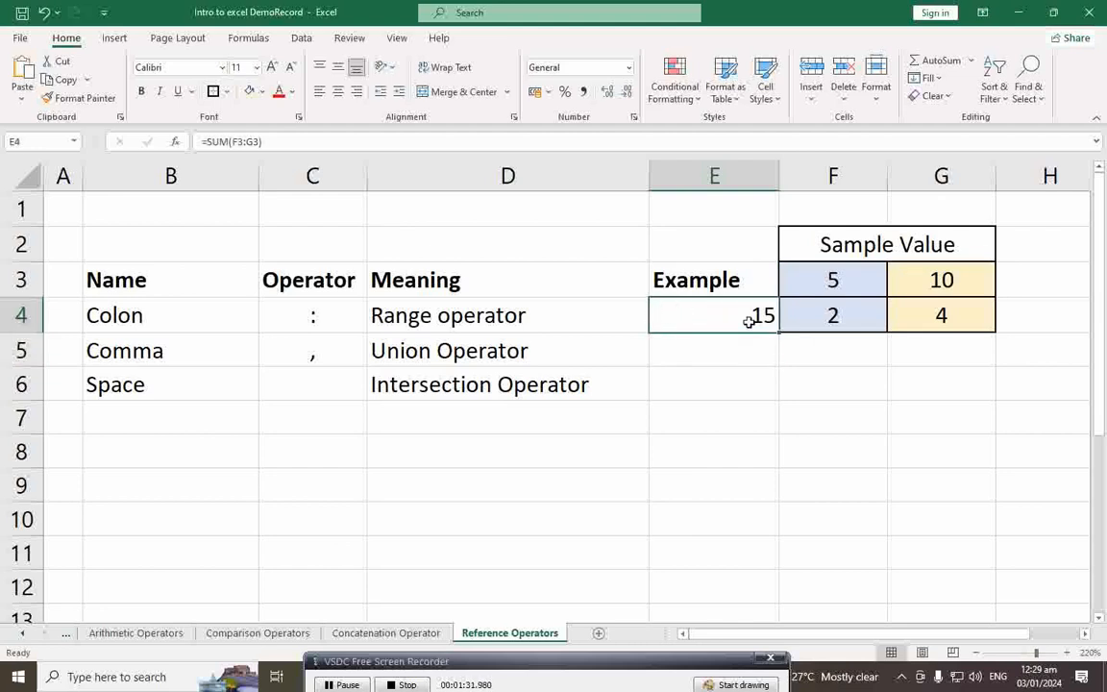
pyautogui.doubleClick(748, 322)
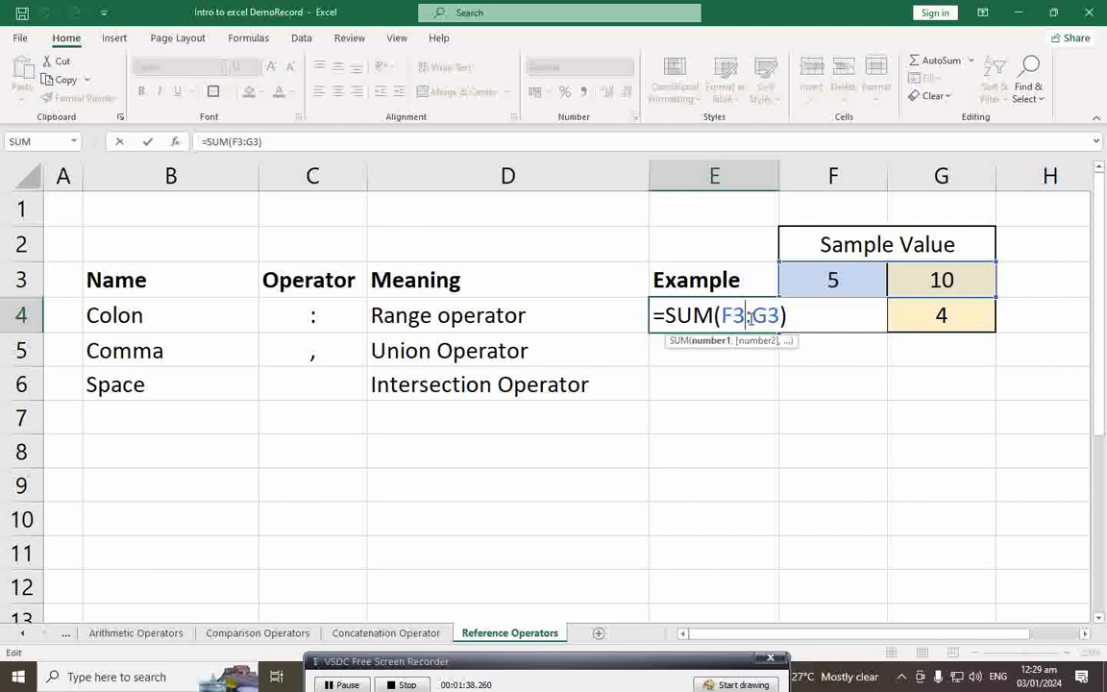
pyautogui.doubleClick(746, 318)
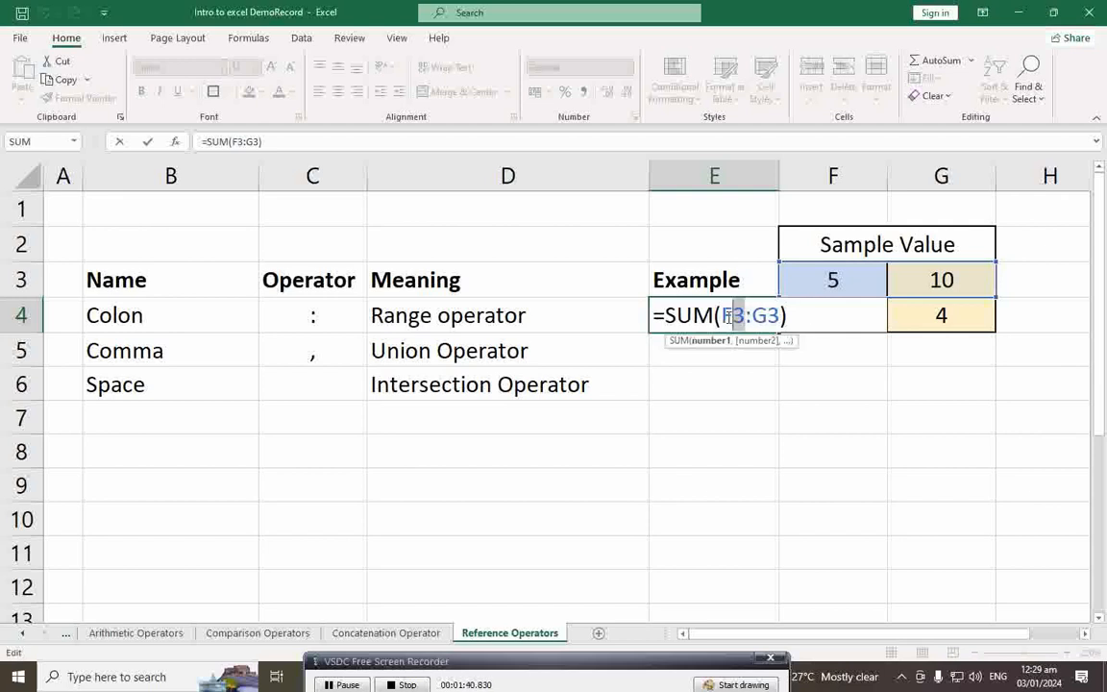
pyautogui.doubleClick(766, 317)
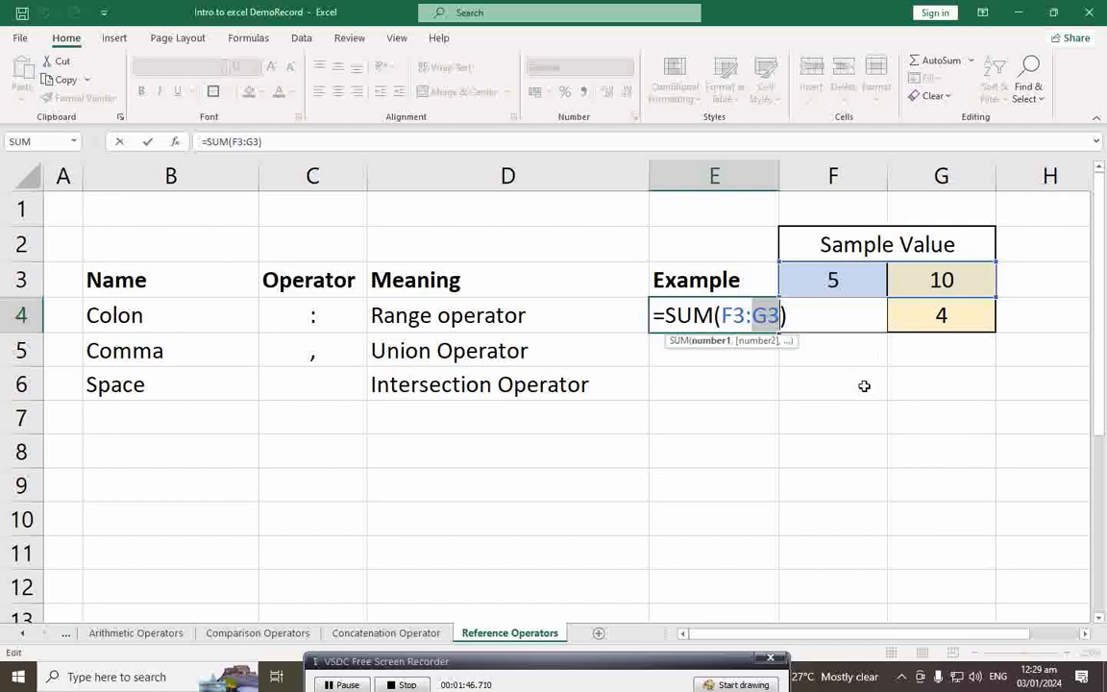
pyautogui.click(728, 316)
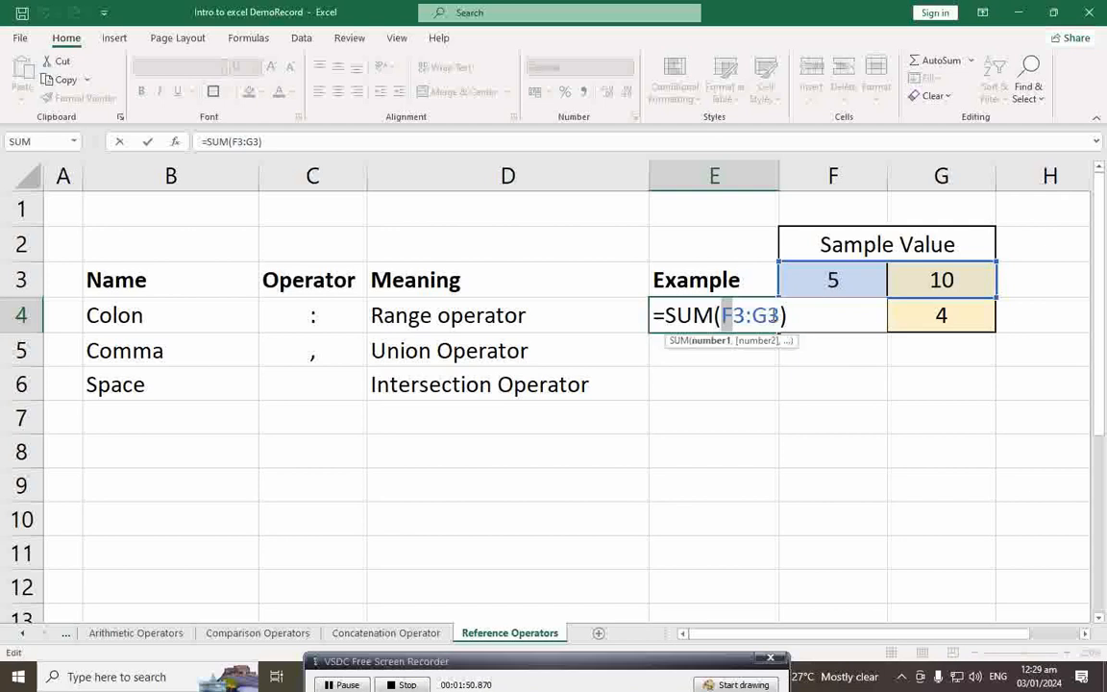
pyautogui.moveTo(770, 315); pyautogui.dragTo(780, 317)
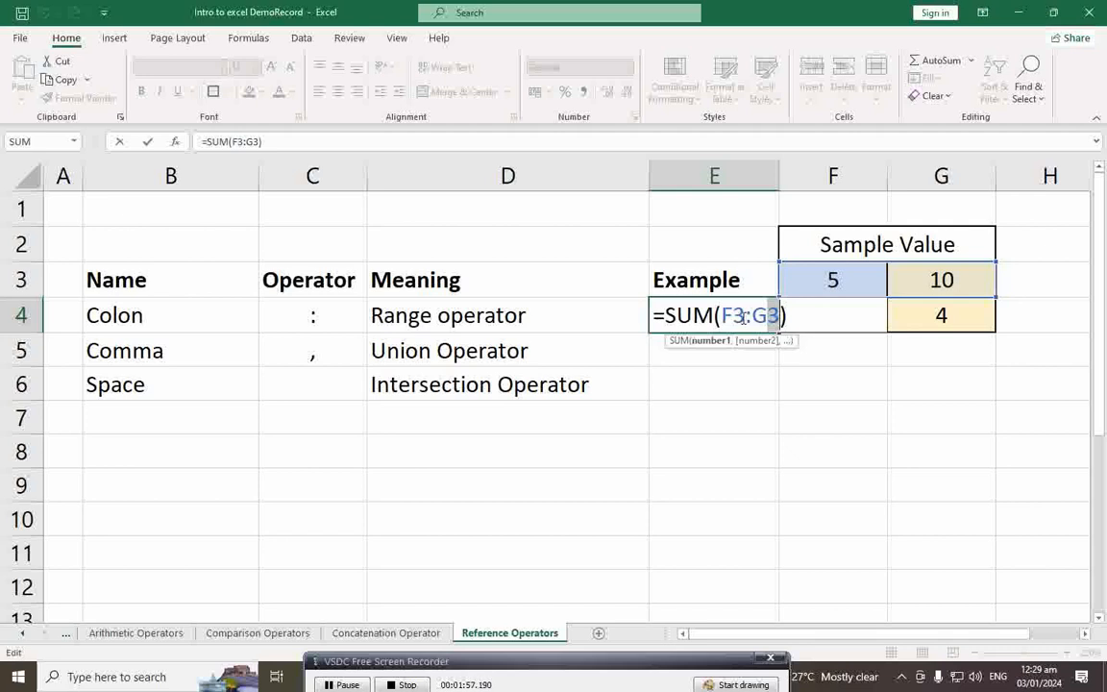
pyautogui.moveTo(723, 316); pyautogui.dragTo(758, 317)
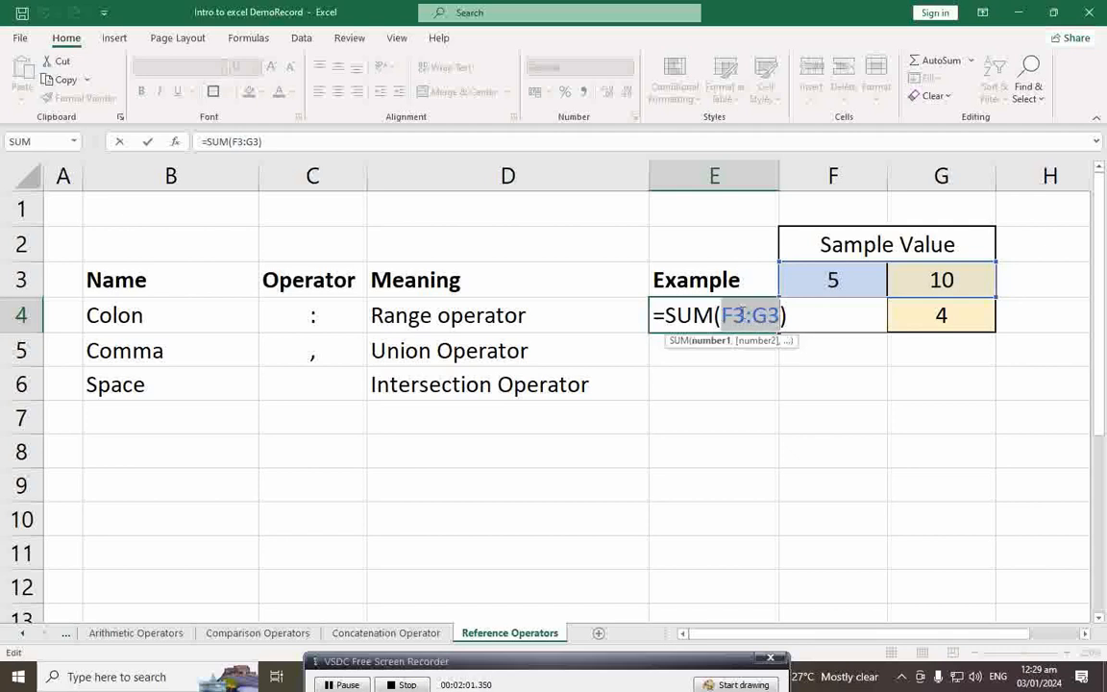
pyautogui.click(742, 317)
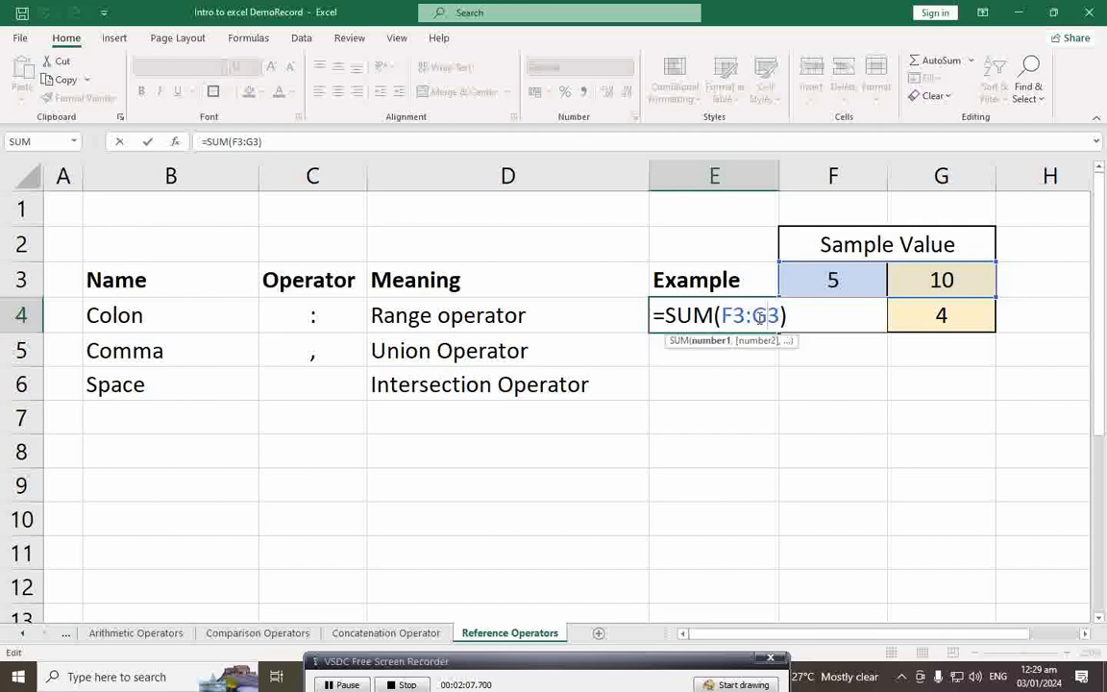
pyautogui.hotkey('ctrl', 'Return')
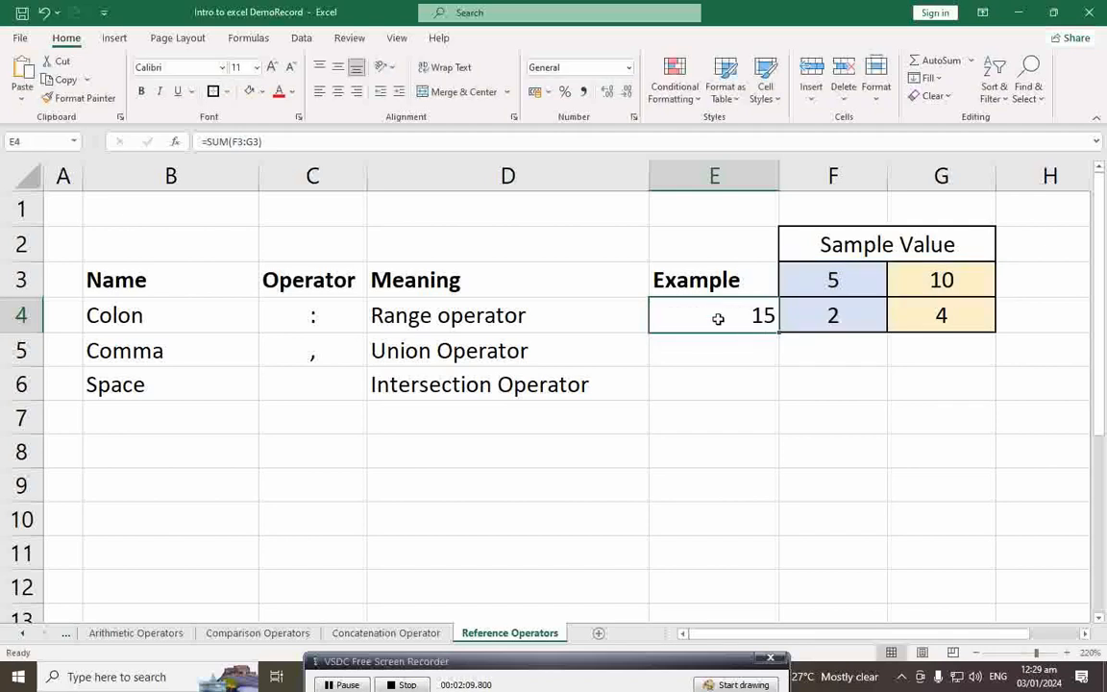
pyautogui.click(700, 349)
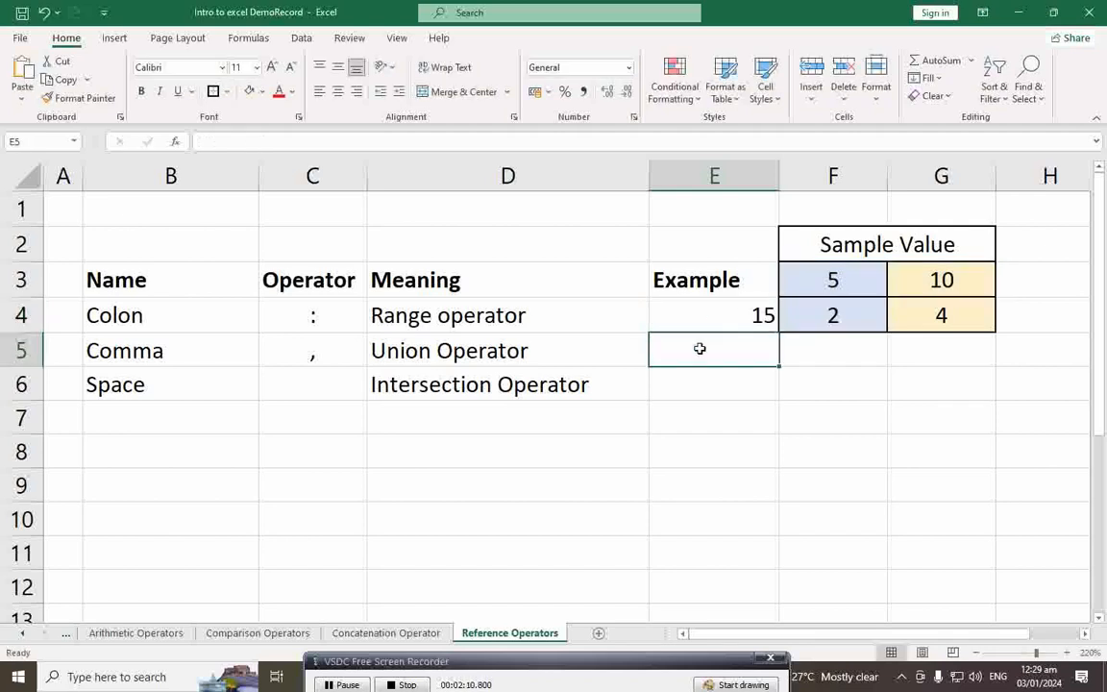
pyautogui.click(163, 354)
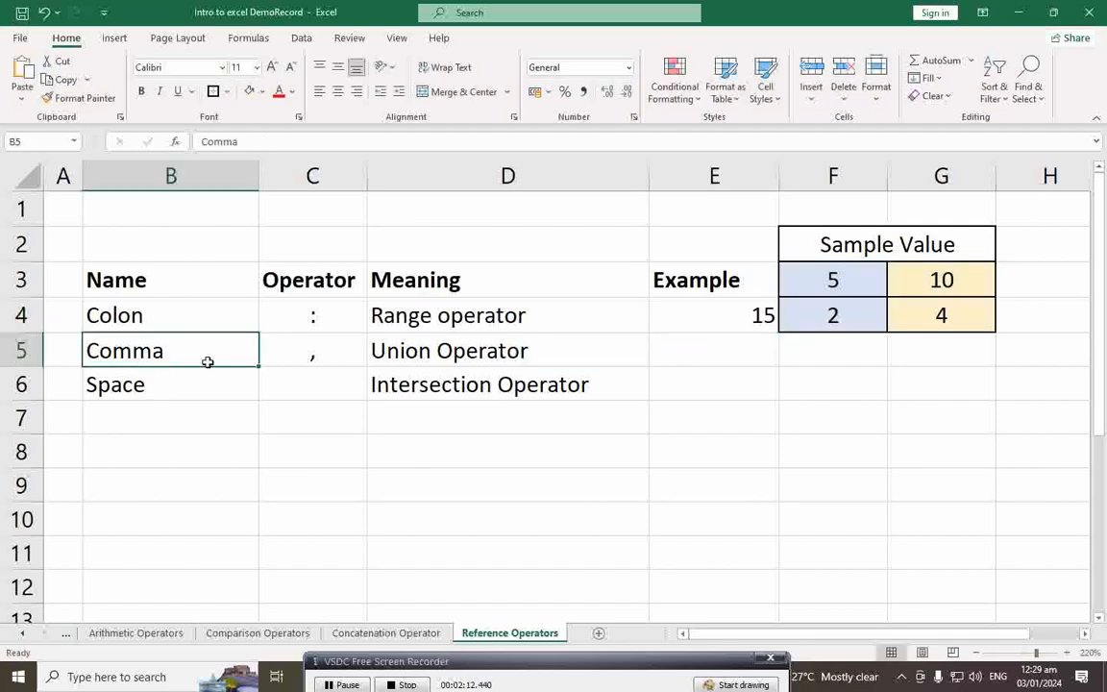
pyautogui.click(470, 354)
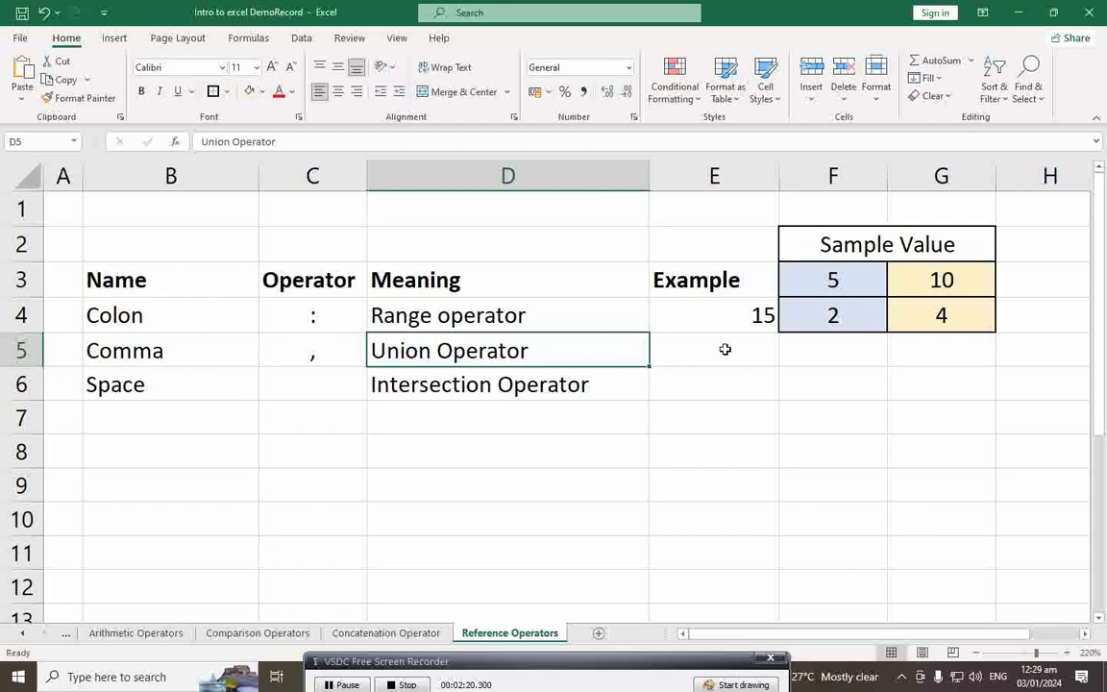
pyautogui.click(724, 350)
# Step: Enter =SUM(F3:G3,F4:G4) in E5 as the comma union example returning 21
pyautogui.write('=')
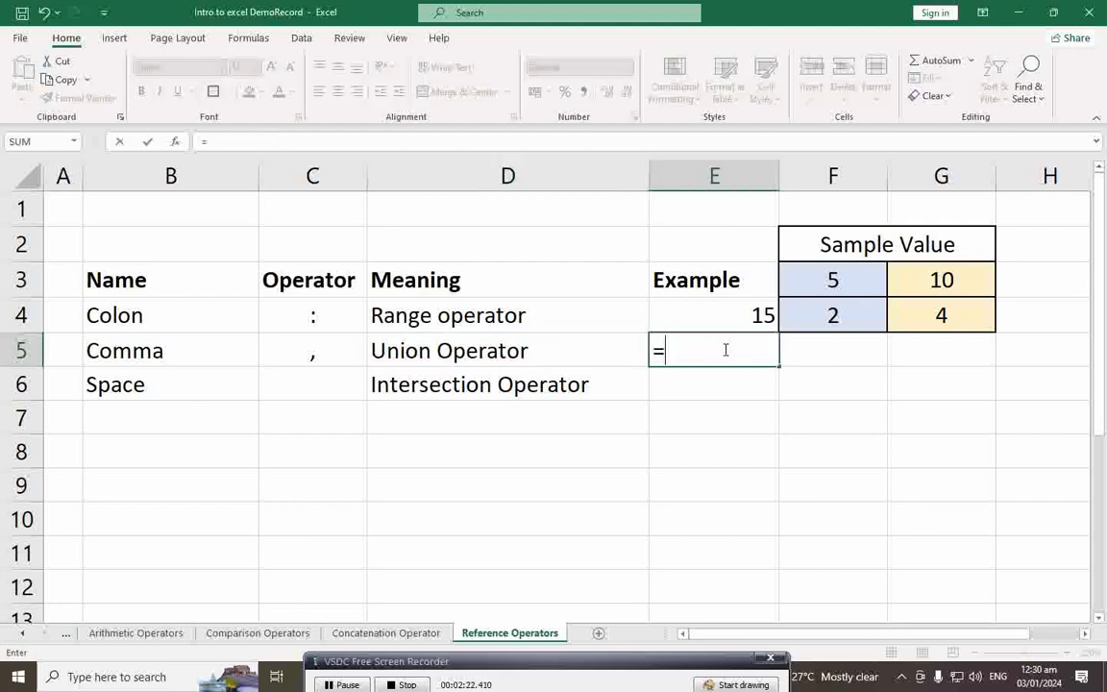
pyautogui.write('SUM(')
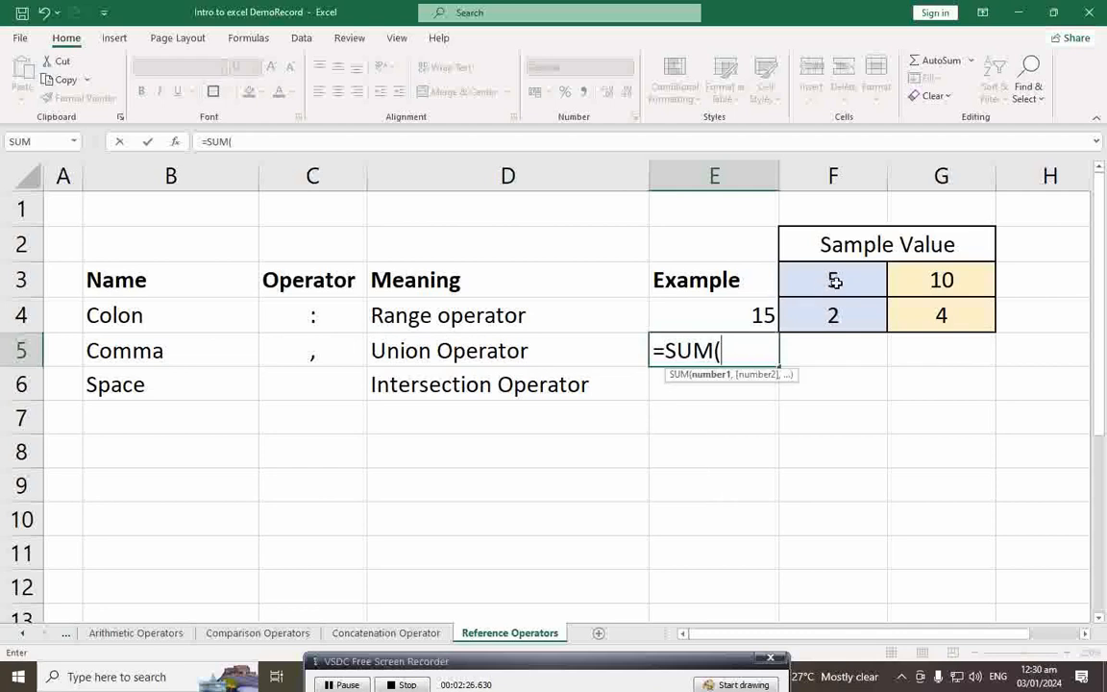
pyautogui.moveTo(832, 280); pyautogui.dragTo(931, 280)
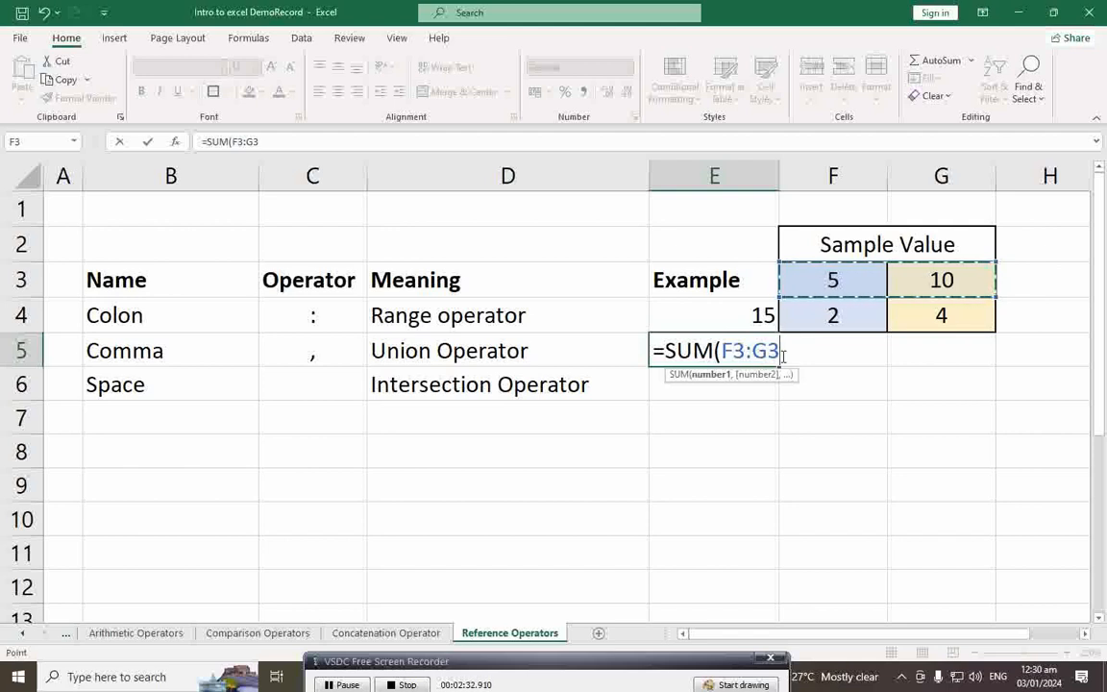
pyautogui.write(',')
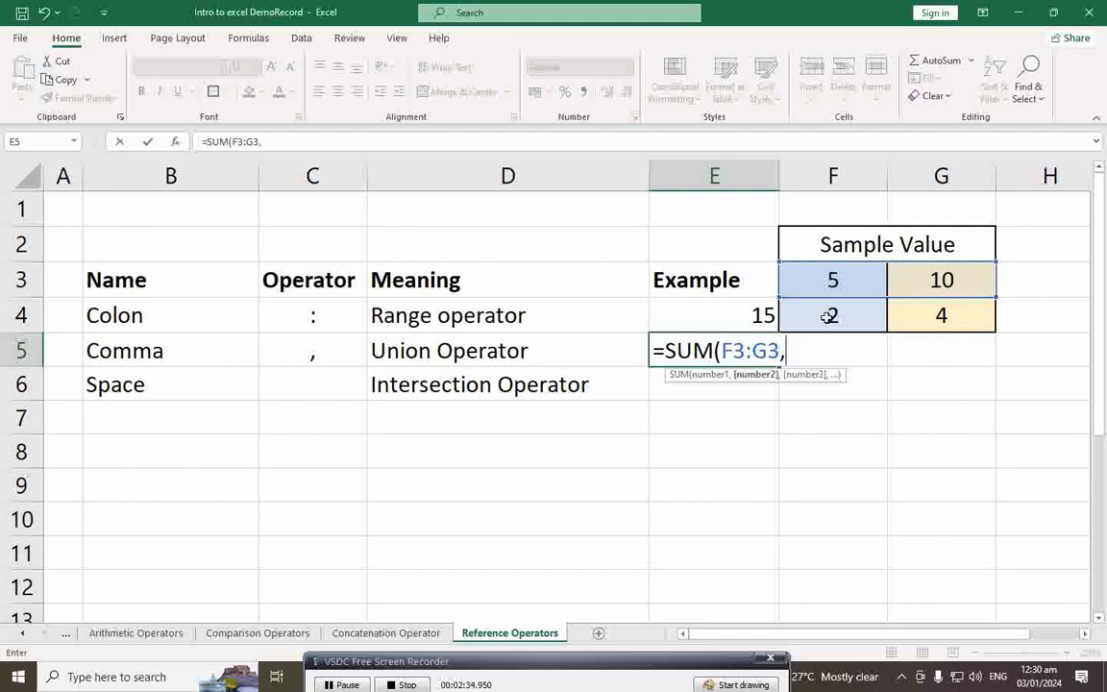
pyautogui.click(828, 316)
pyautogui.moveTo(828, 317); pyautogui.dragTo(919, 313)
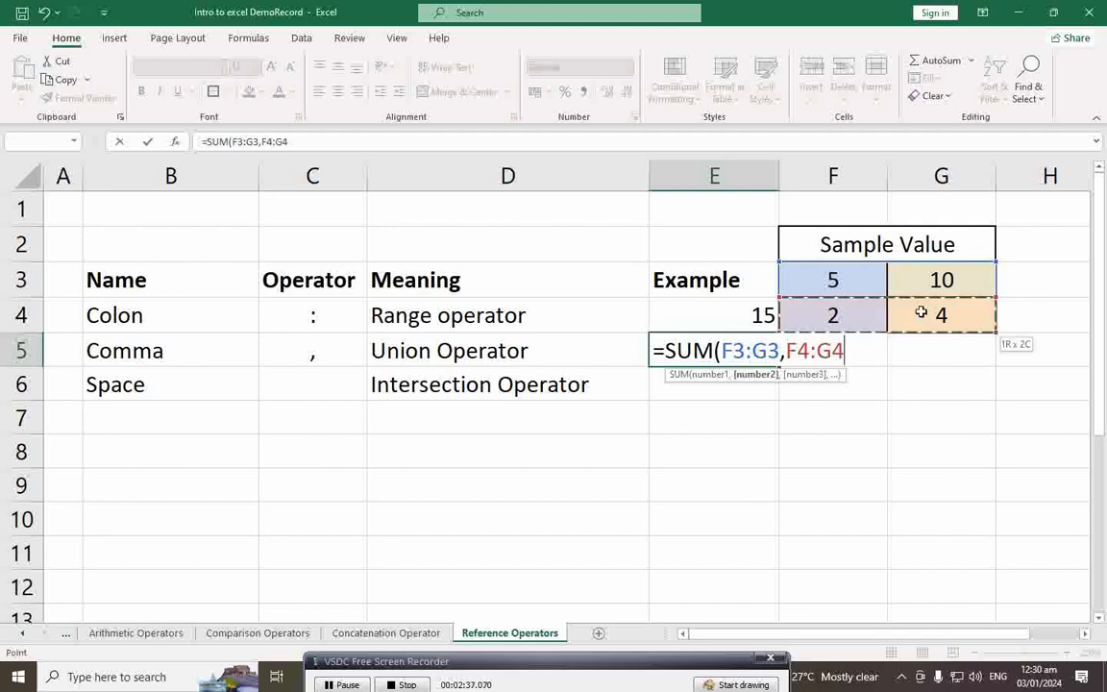
pyautogui.write(')')
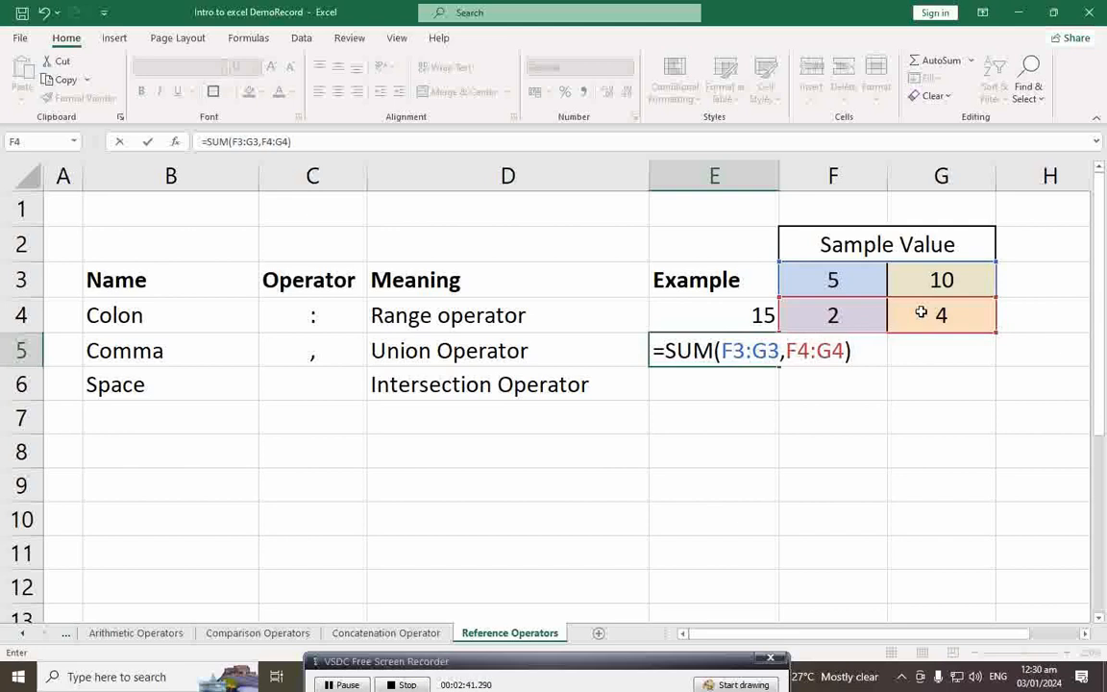
pyautogui.press('Return')
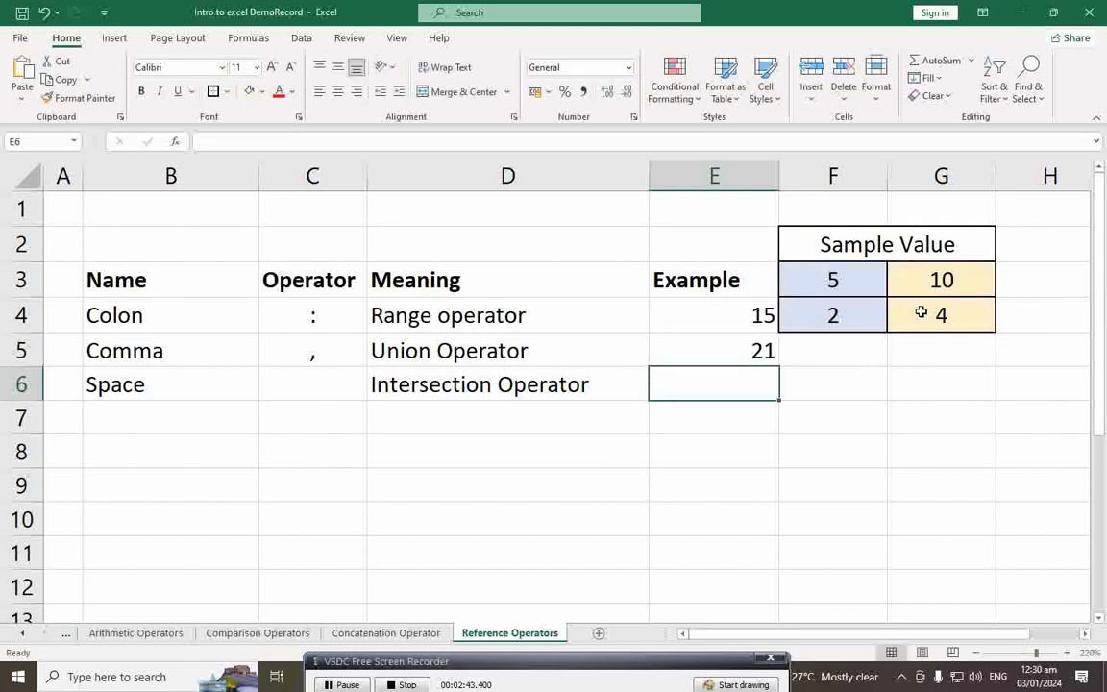
# Step: Review E5's union formula, highlighting its F3:G3 range, then move to the Space row
pyautogui.click(758, 353)
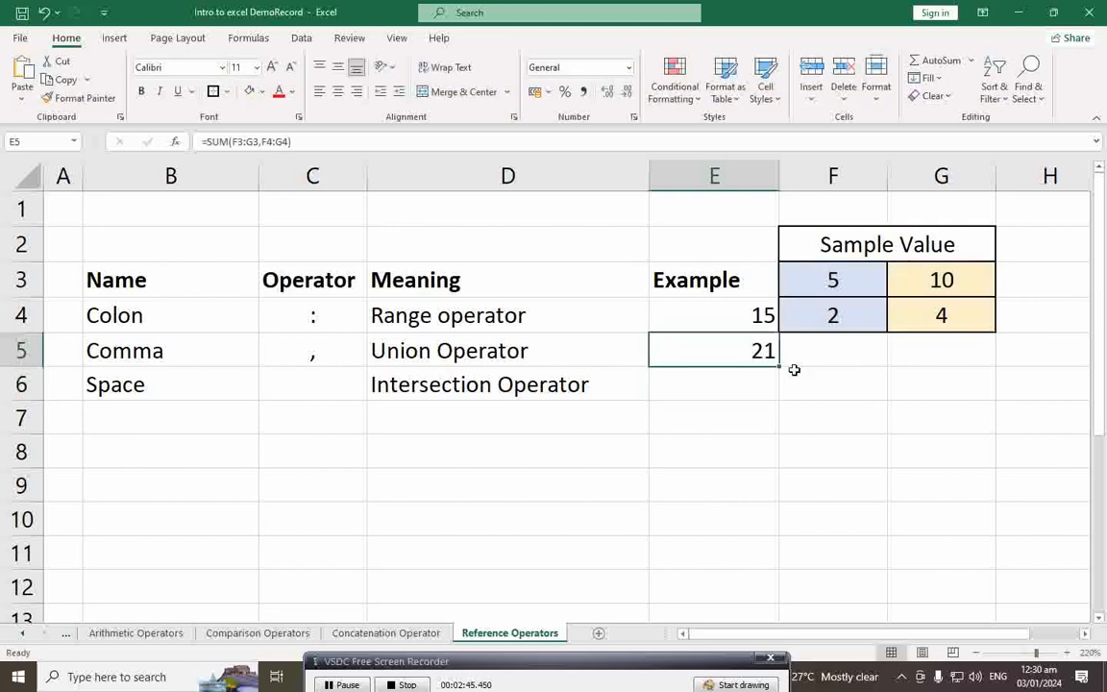
pyautogui.doubleClick(763, 352)
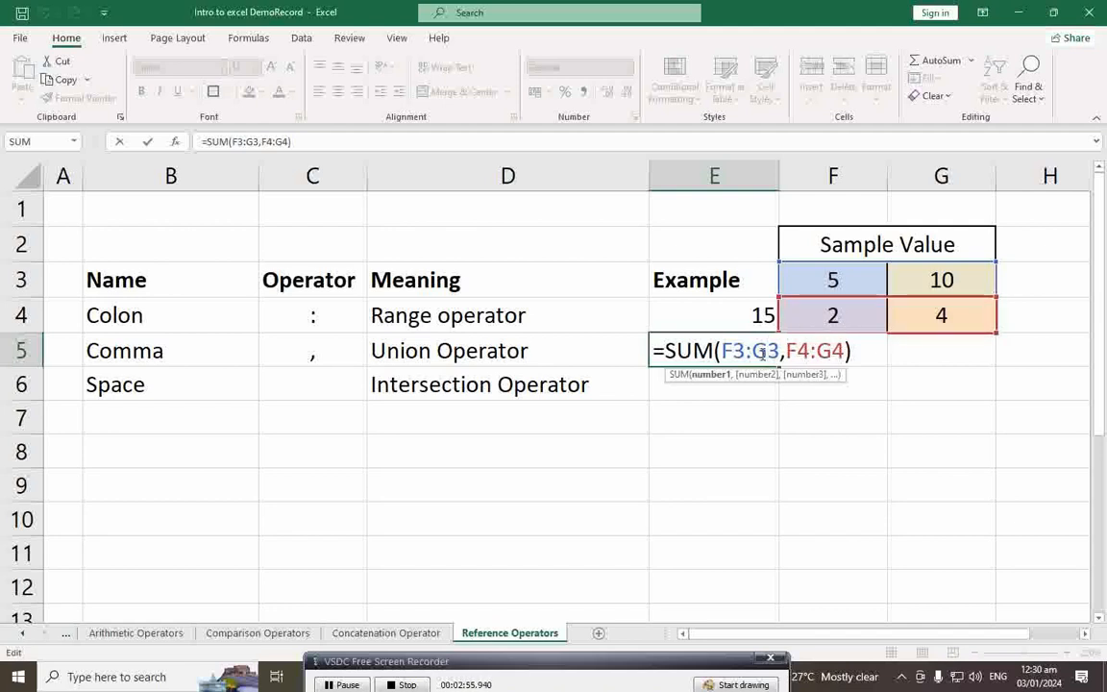
pyautogui.moveTo(722, 351); pyautogui.dragTo(849, 351)
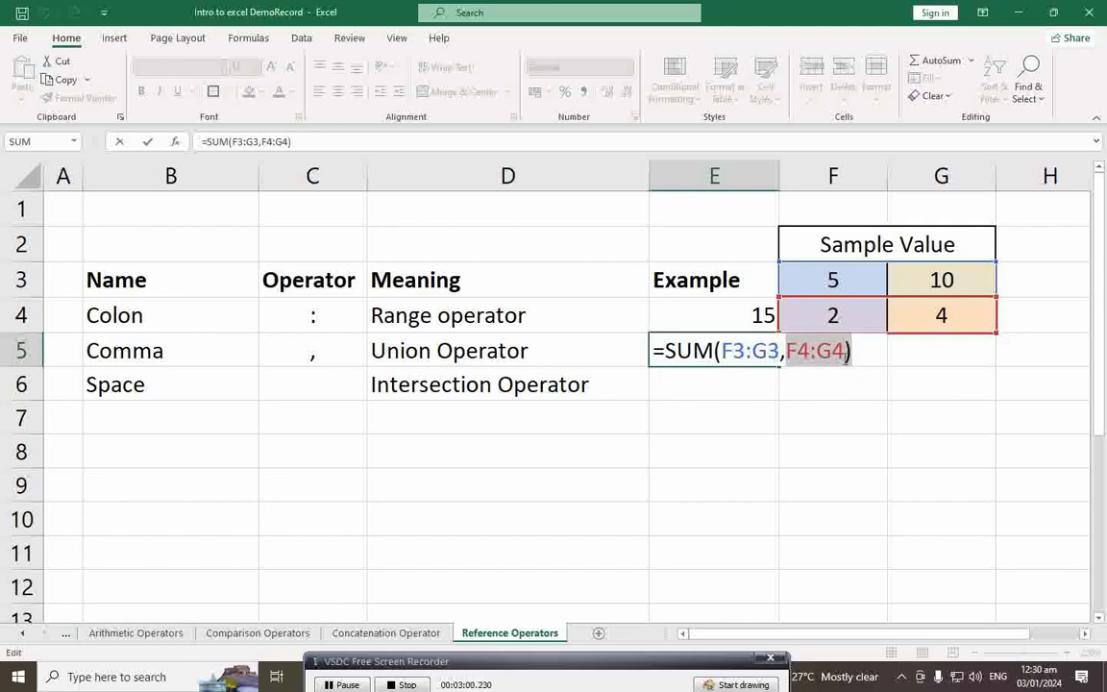
pyautogui.press('Return')
pyautogui.click(775, 359)
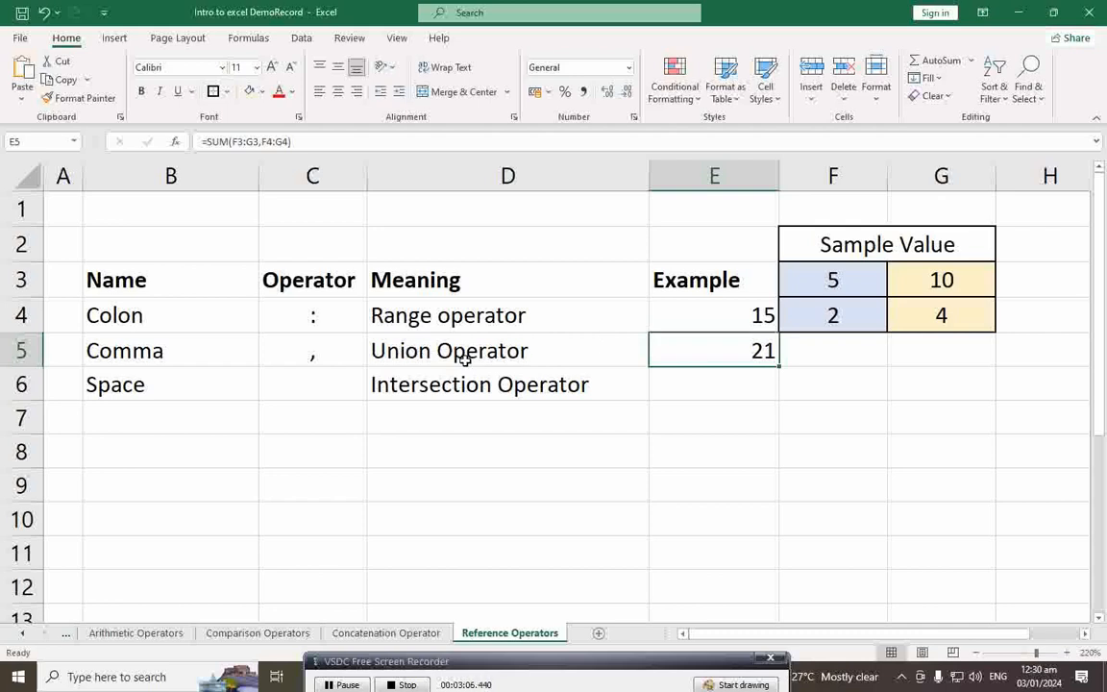
pyautogui.click(181, 392)
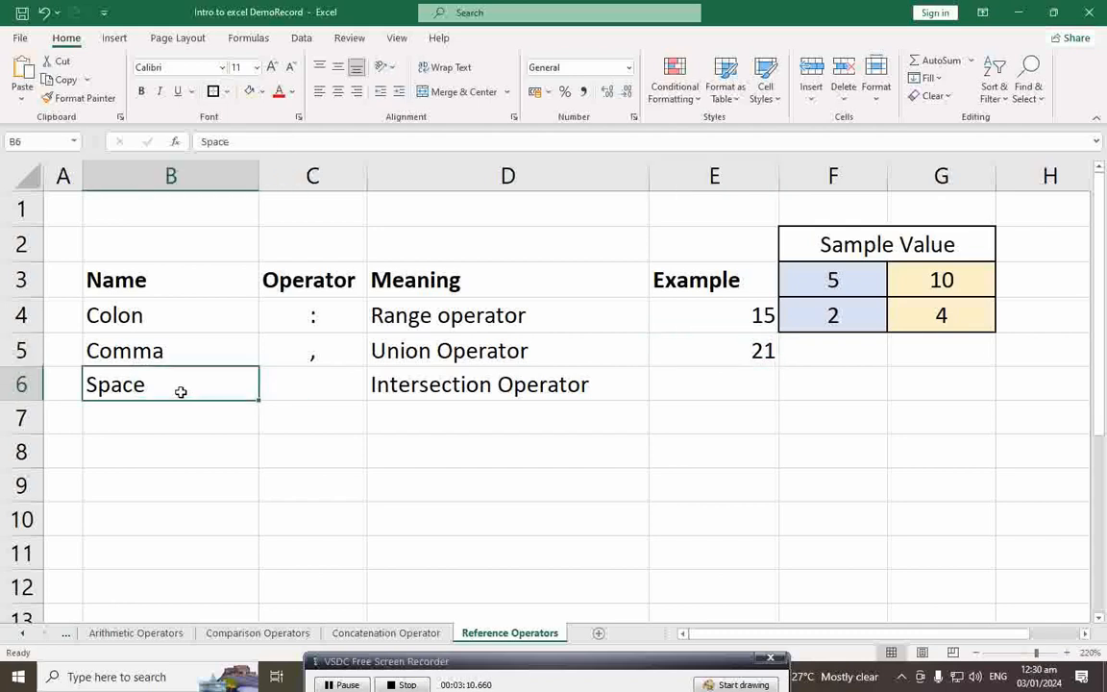
# Step: Enter =SUM(F3:G3 F3:F4) in E6 as the space intersection example returning 5
pyautogui.click(443, 391)
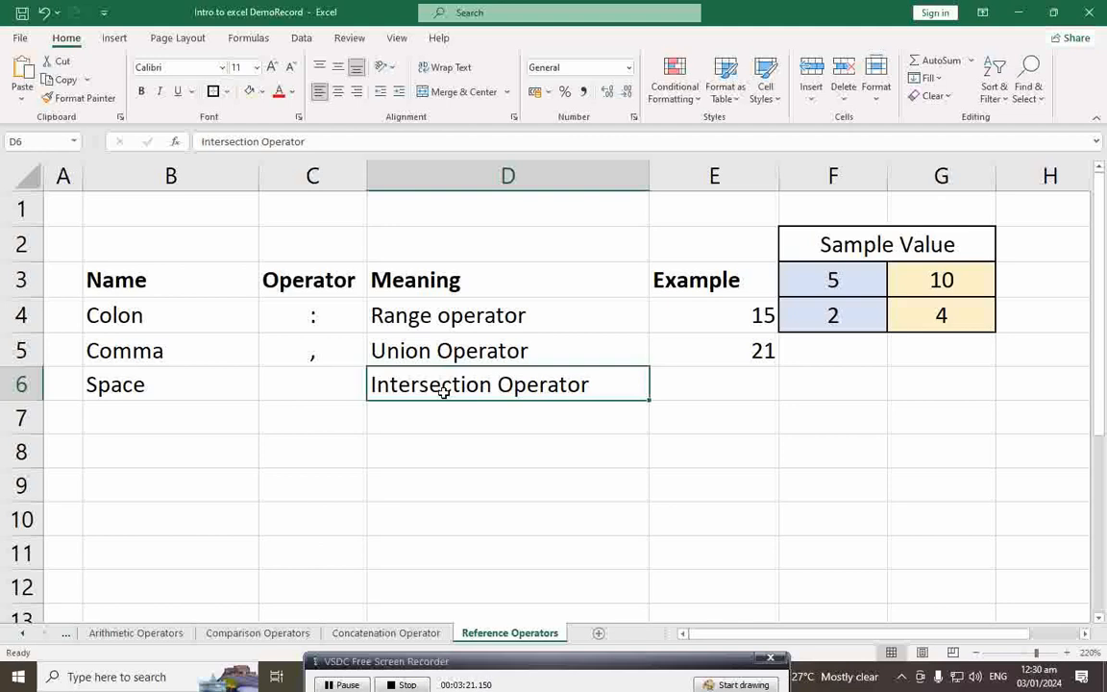
pyautogui.click(737, 389)
pyautogui.write('=')
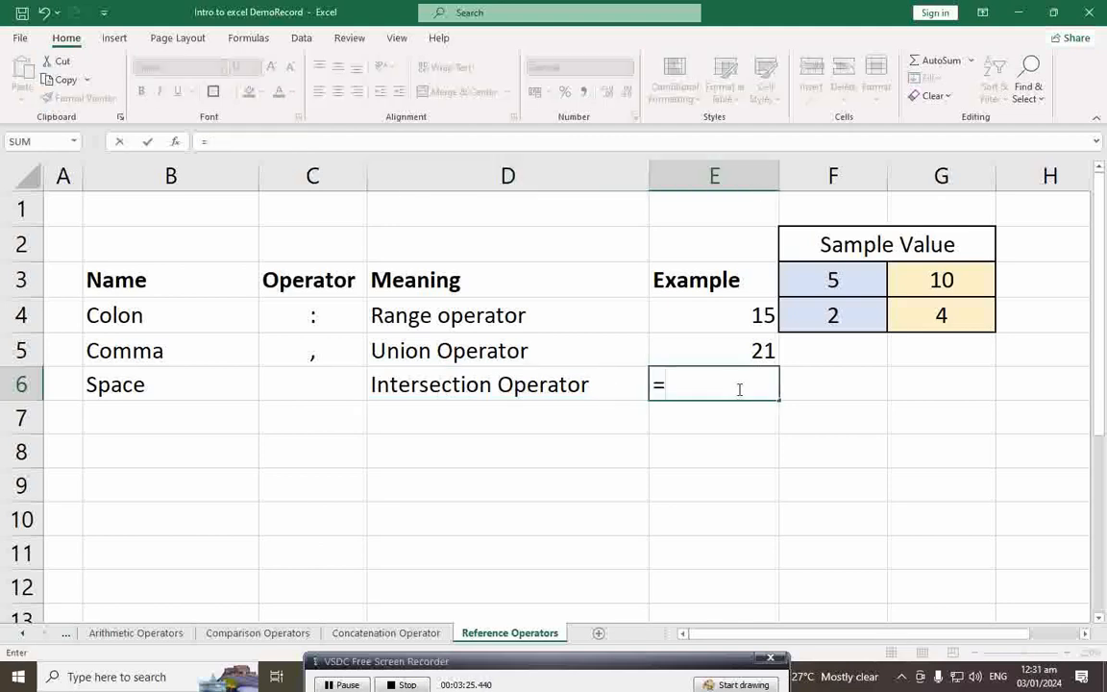
pyautogui.write('SUM(')
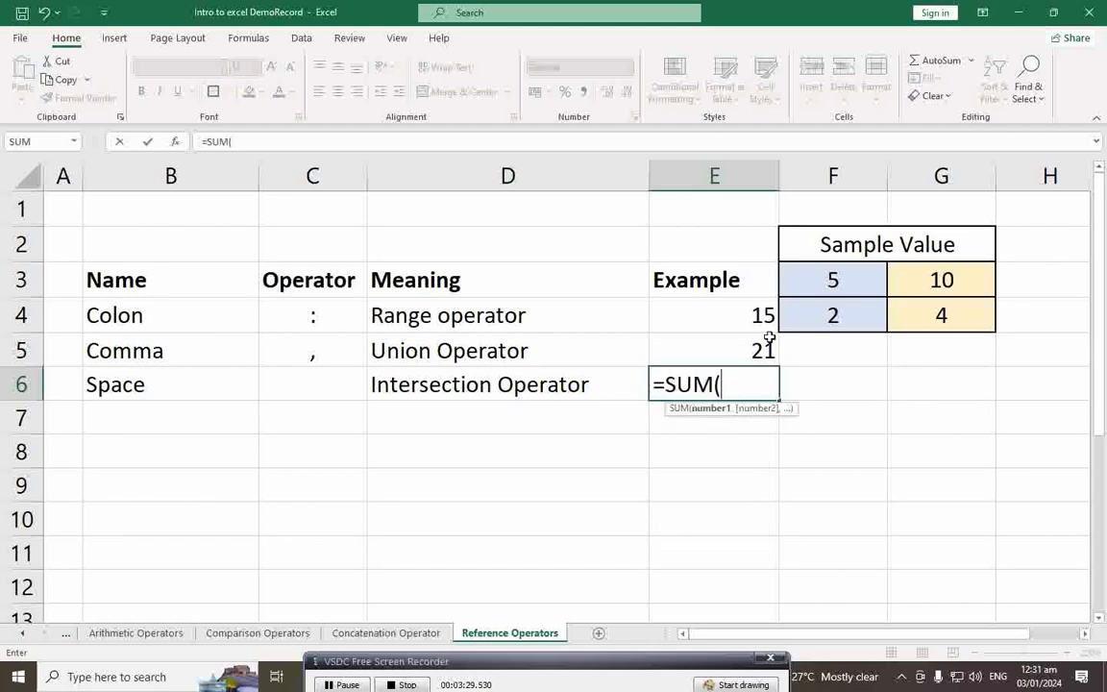
pyautogui.click(830, 283)
pyautogui.moveTo(828, 286); pyautogui.dragTo(921, 279)
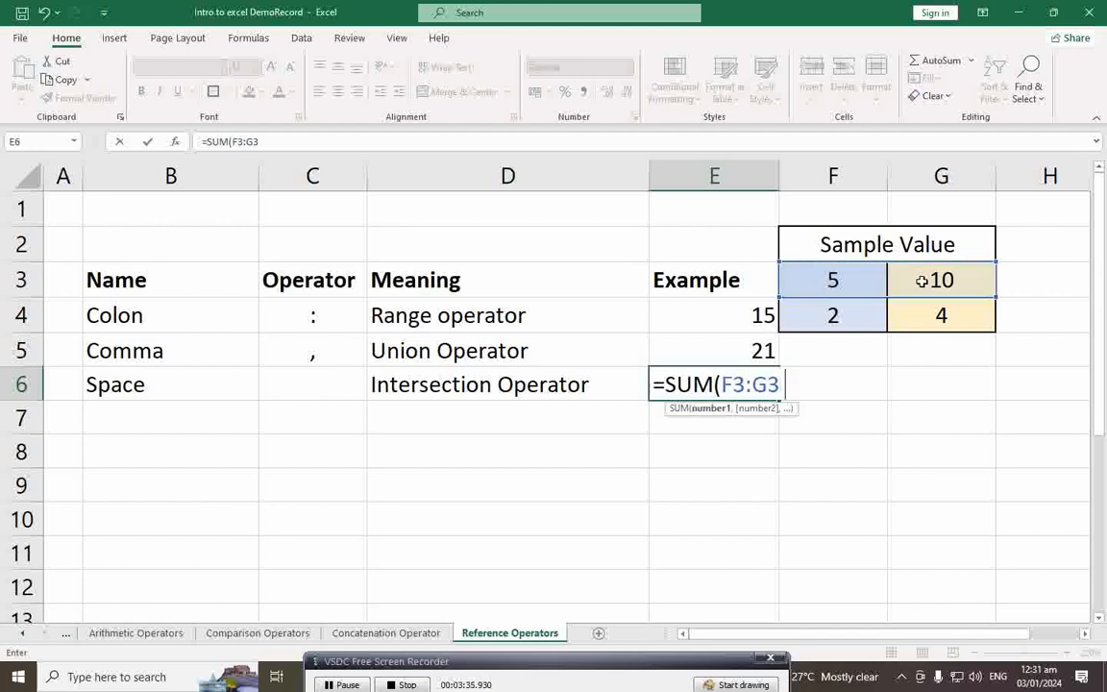
pyautogui.click(858, 280)
pyautogui.moveTo(858, 279); pyautogui.dragTo(858, 316)
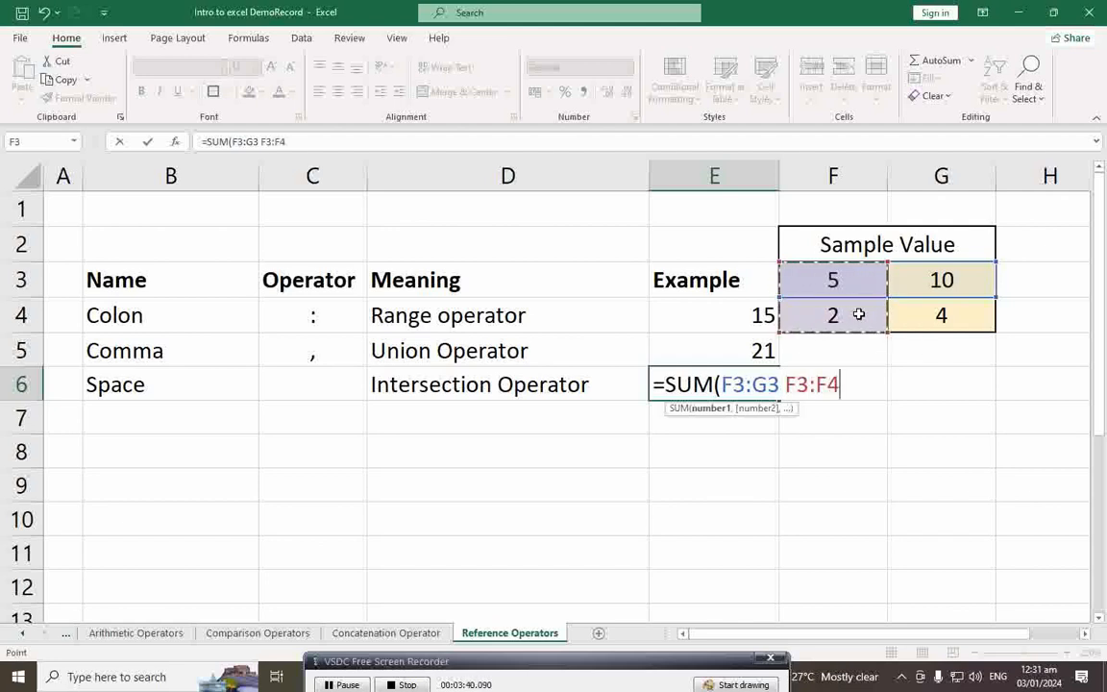
pyautogui.write(')')
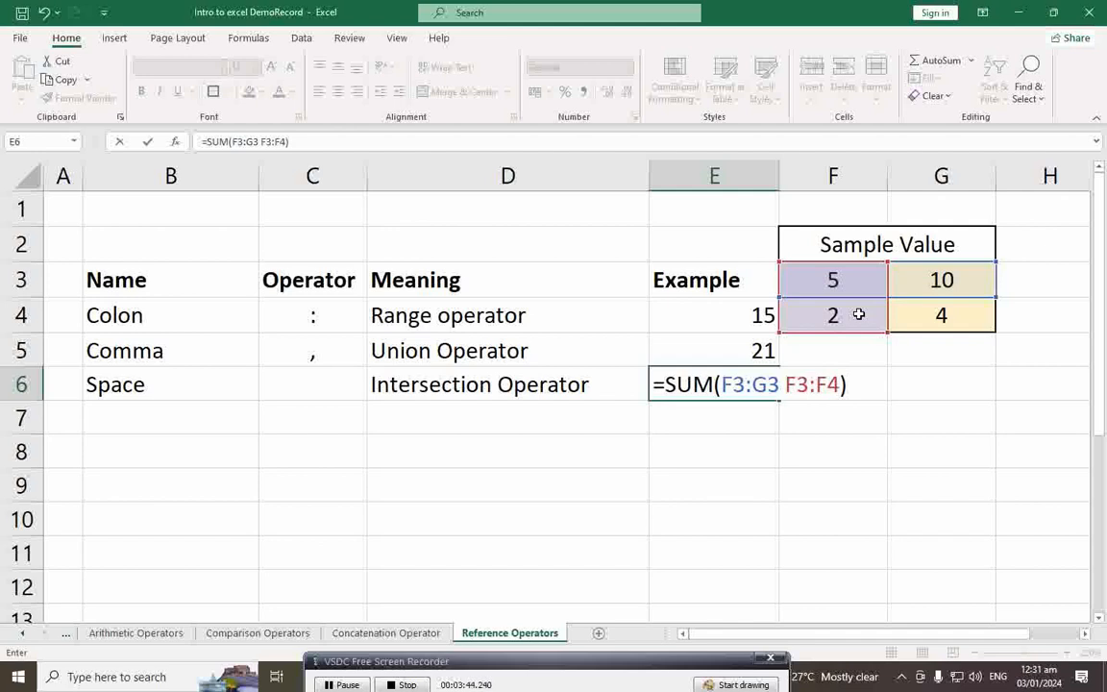
pyautogui.press('Return')
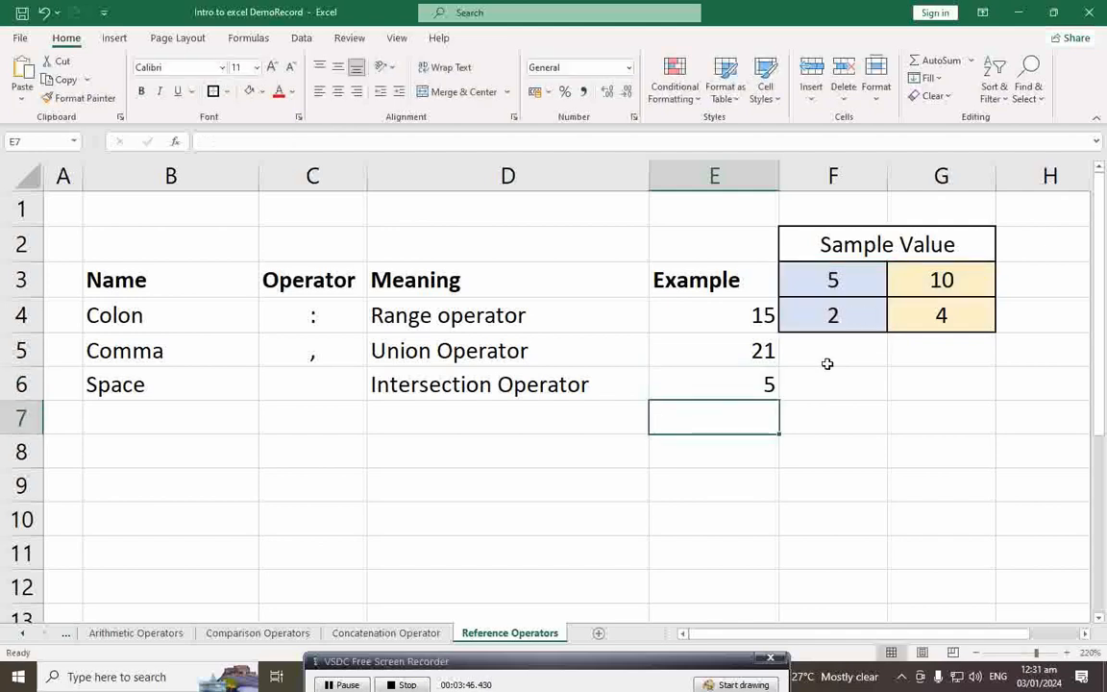
pyautogui.click(765, 384)
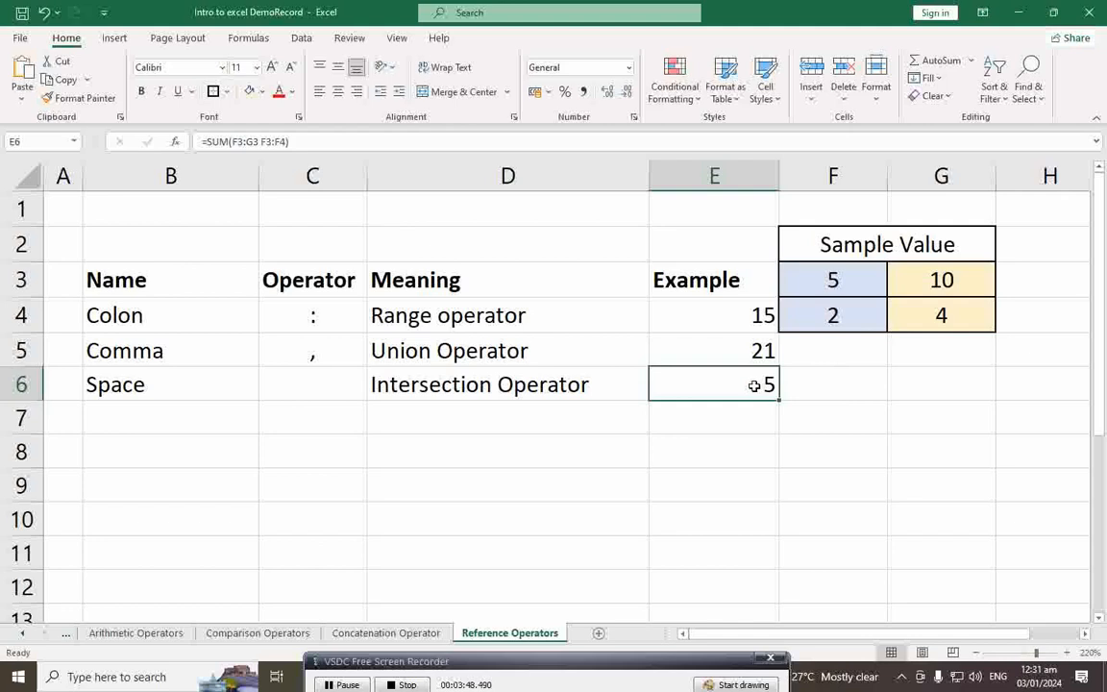
pyautogui.doubleClick(757, 384)
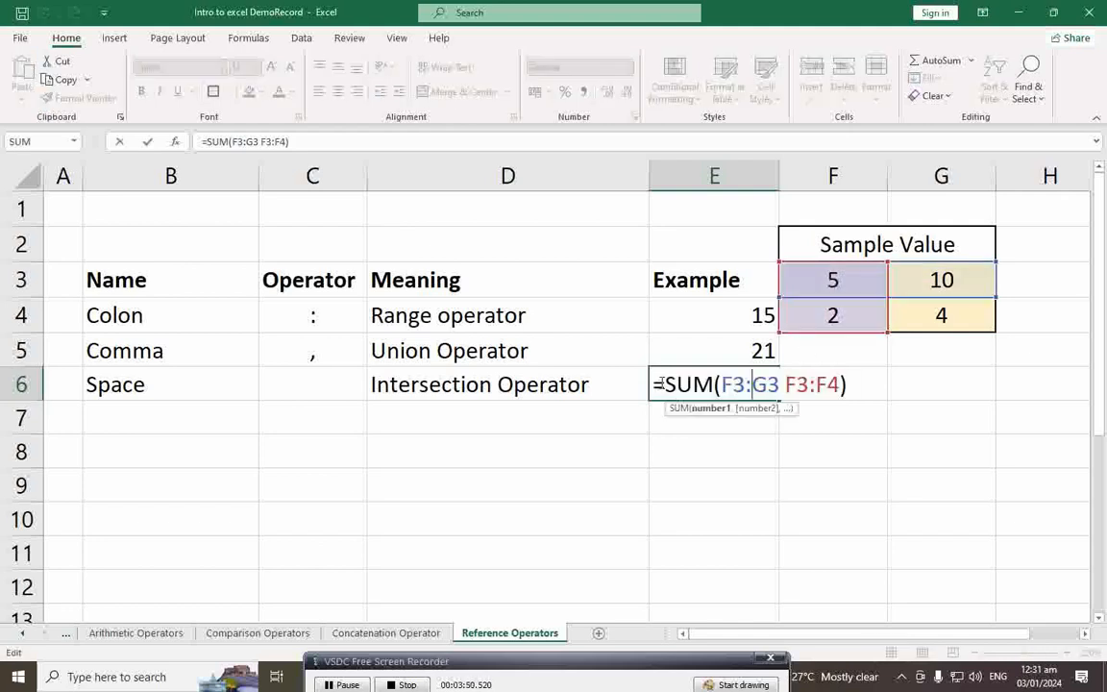
pyautogui.moveTo(722, 384); pyautogui.dragTo(841, 384)
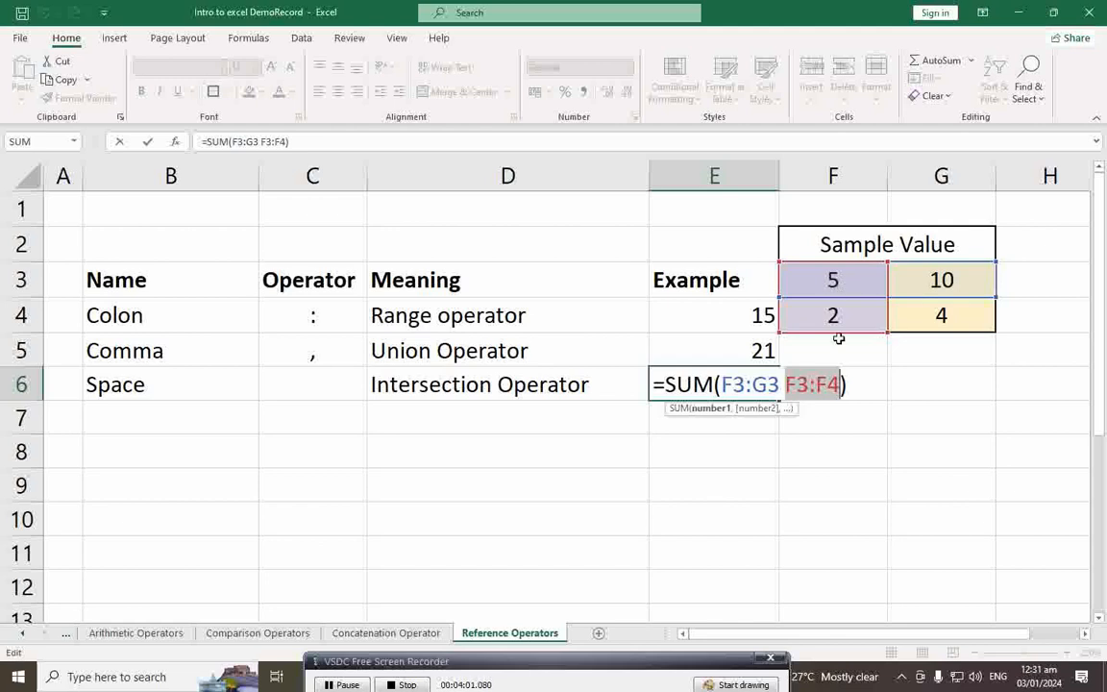
pyautogui.press('Return')
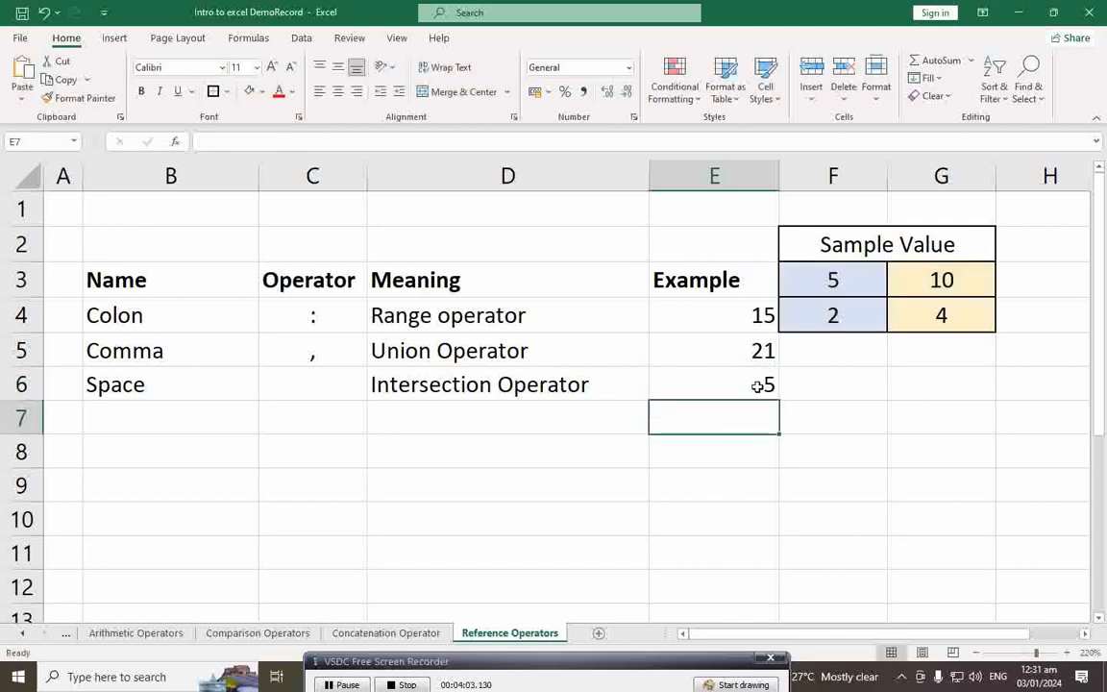
pyautogui.click(759, 387)
pyautogui.moveTo(829, 280); pyautogui.dragTo(839, 316)
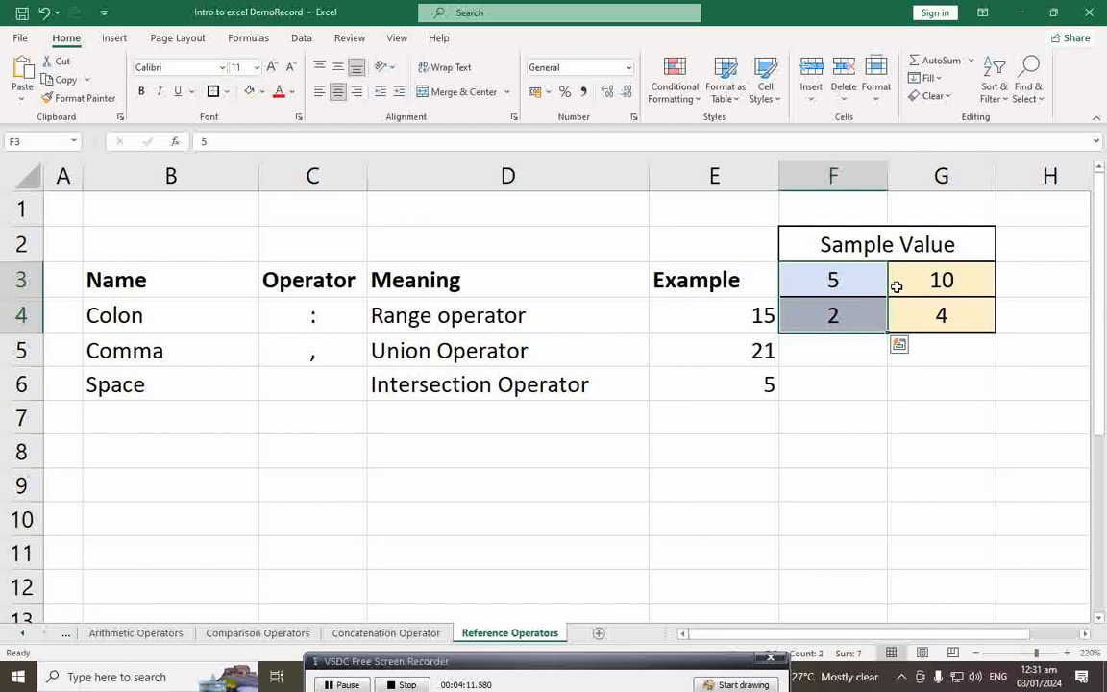
pyautogui.click(867, 284)
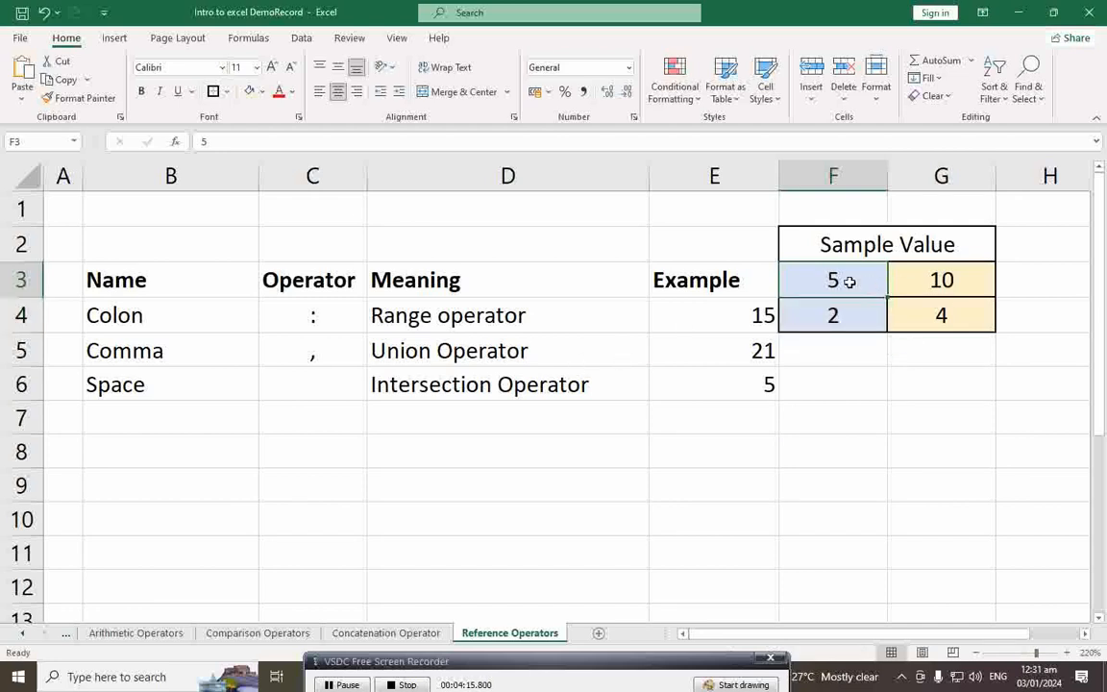
pyautogui.click(769, 389)
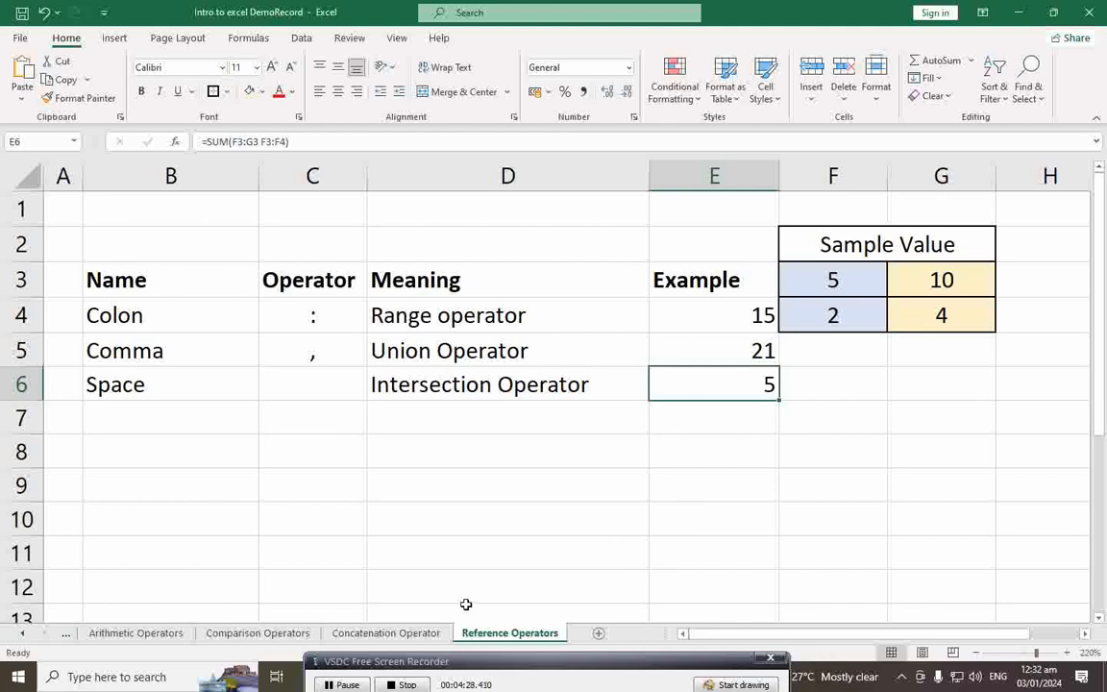
pyautogui.click(153, 633)
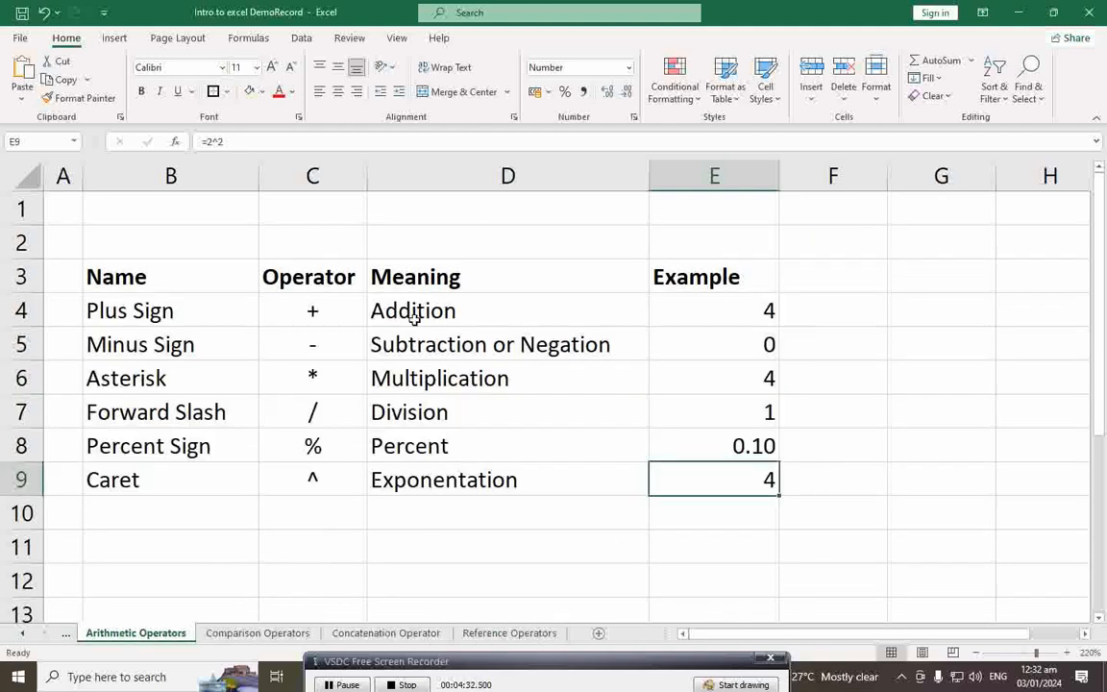
pyautogui.click(276, 634)
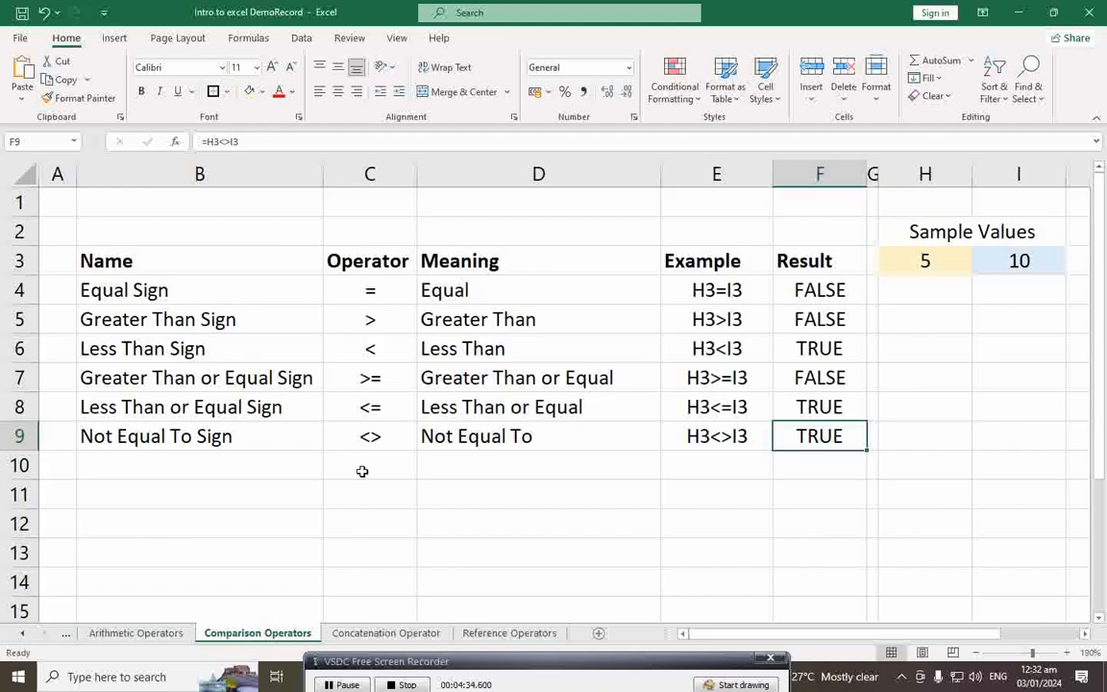
pyautogui.click(413, 634)
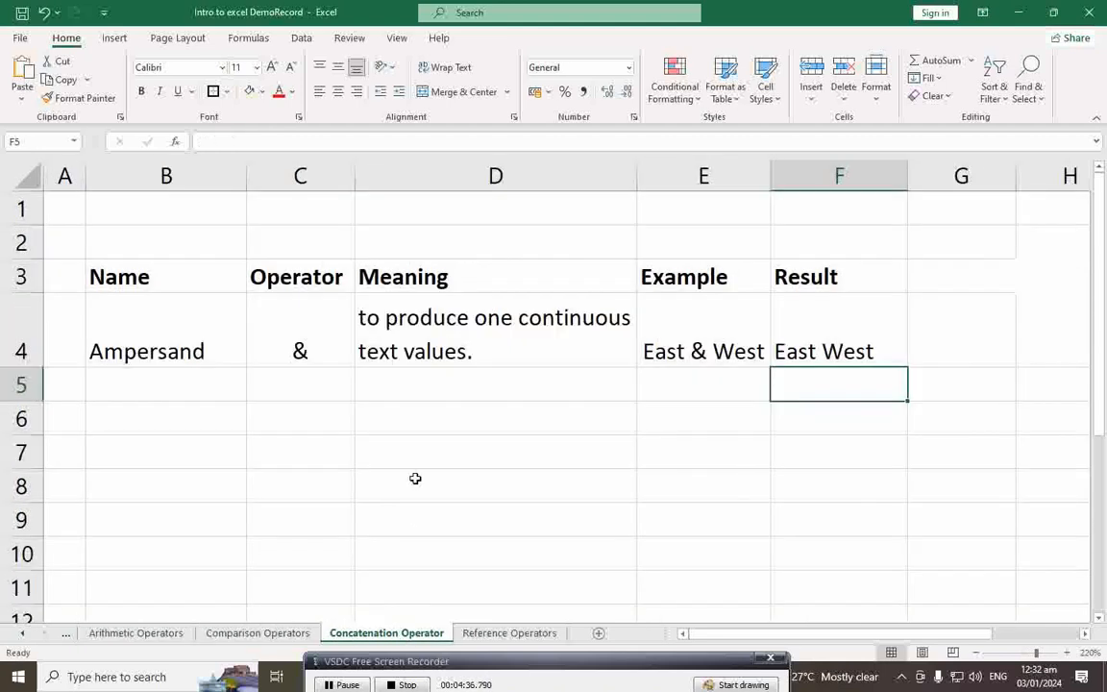
pyautogui.click(510, 635)
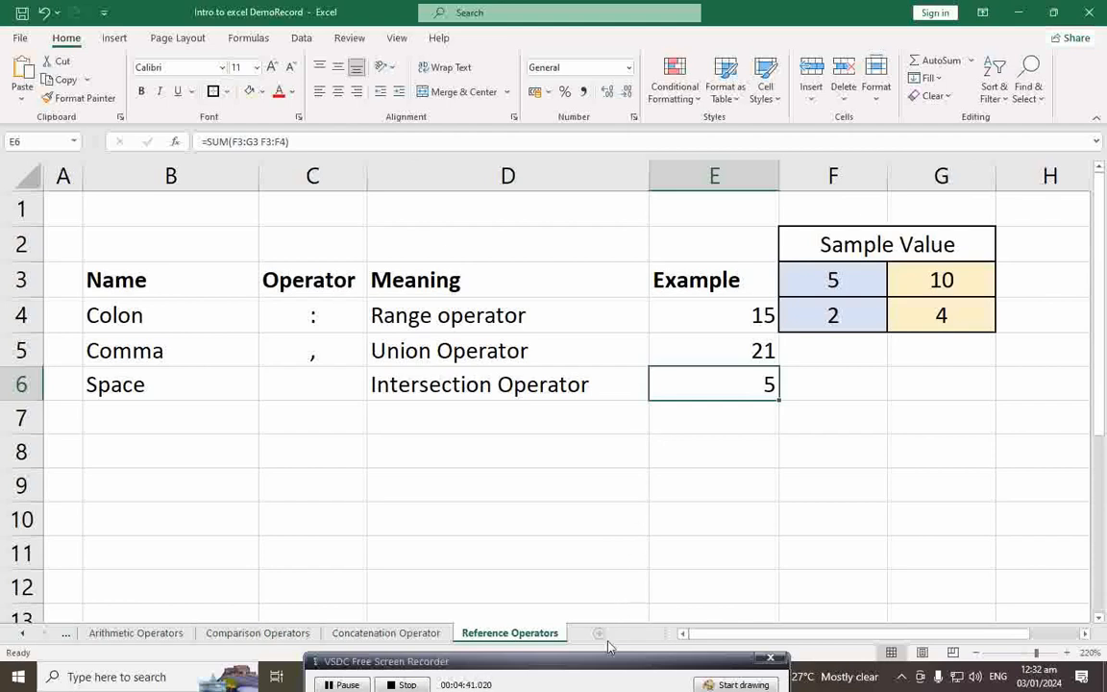
pyautogui.moveTo(605, 665)
pyautogui.mouseDown()
pyautogui.moveTo(623, 667)
pyautogui.moveTo(612, 663)
pyautogui.mouseUp()
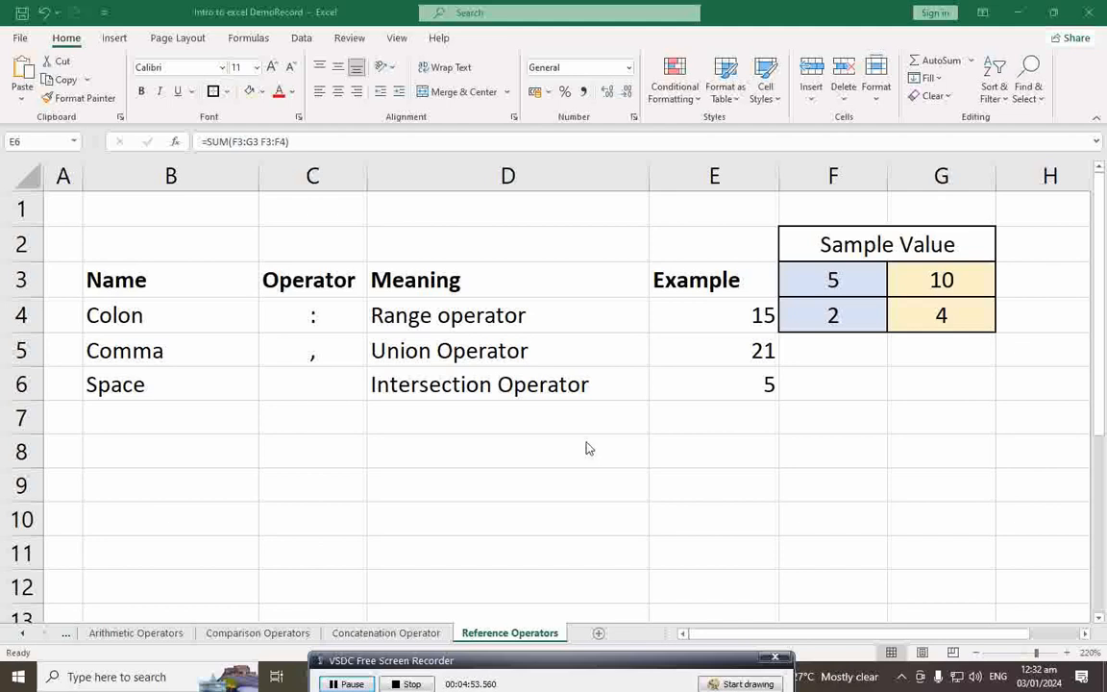
pyautogui.moveTo(593, 662); pyautogui.dragTo(580, 661)
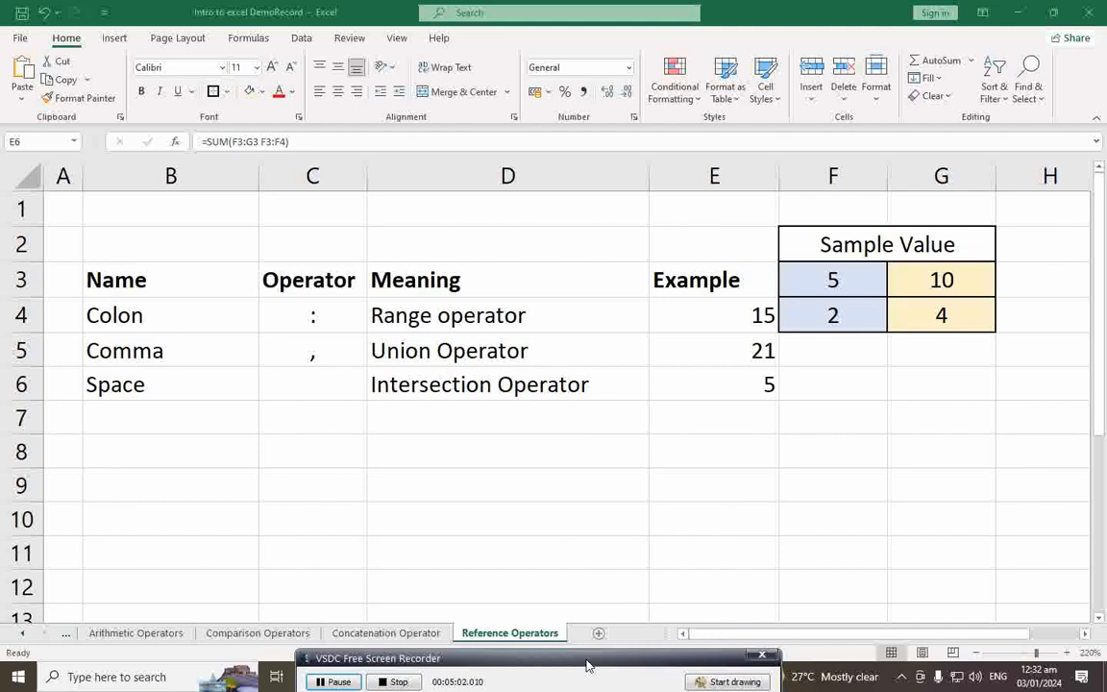
pyautogui.moveTo(586, 662); pyautogui.dragTo(578, 660)
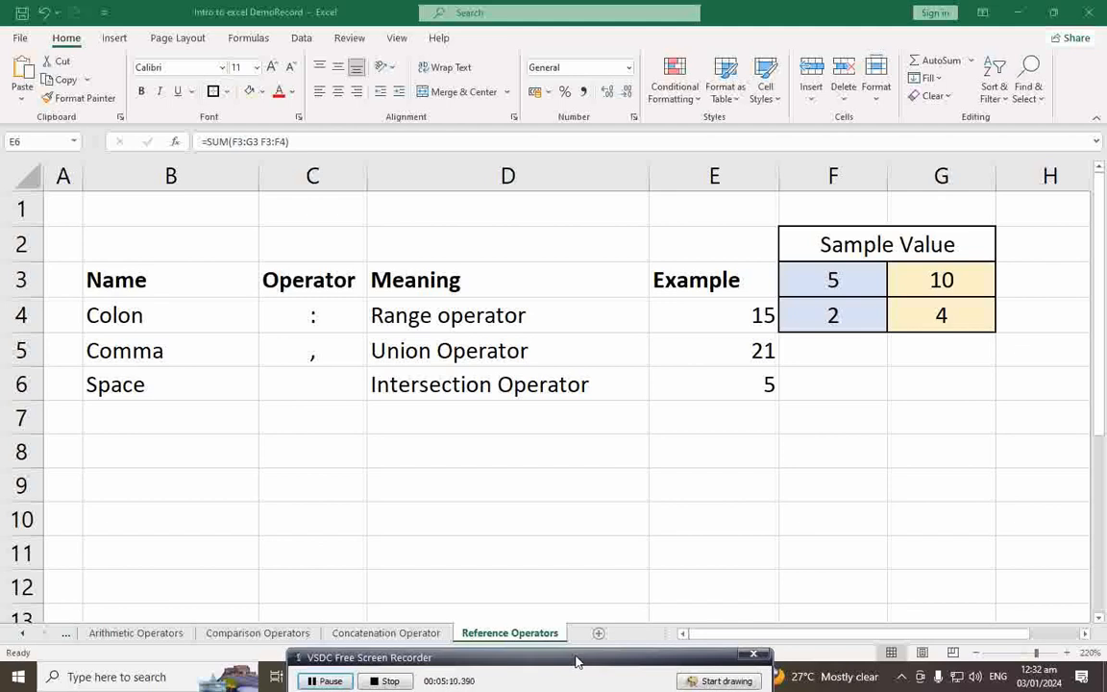
pyautogui.moveTo(577, 661); pyautogui.dragTo(576, 656)
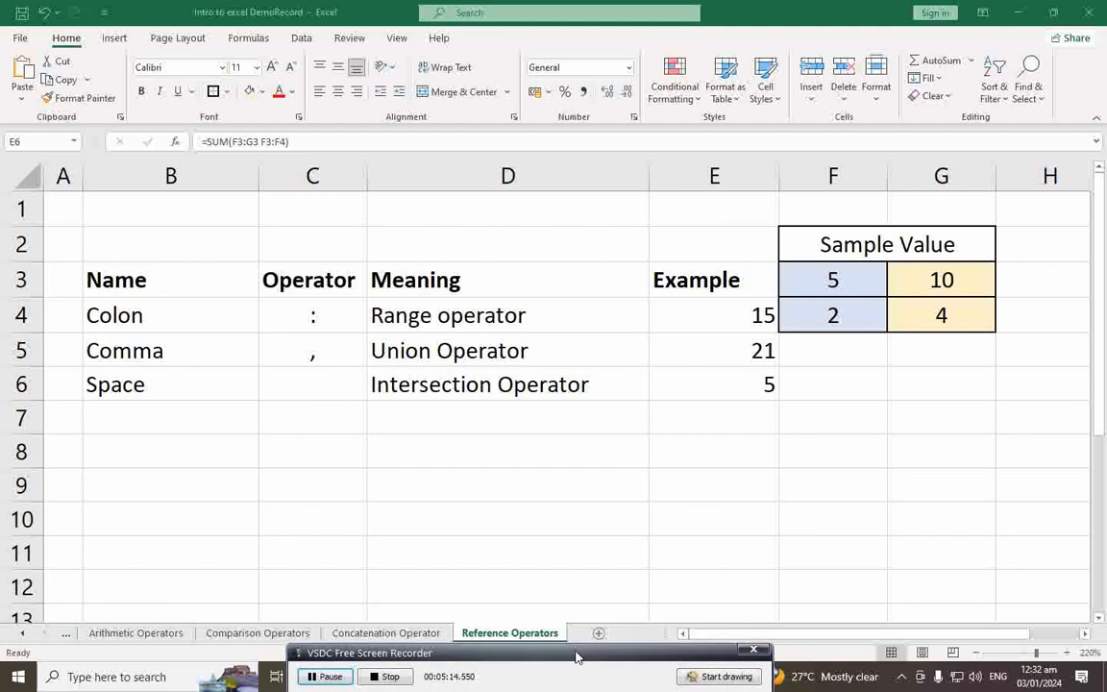